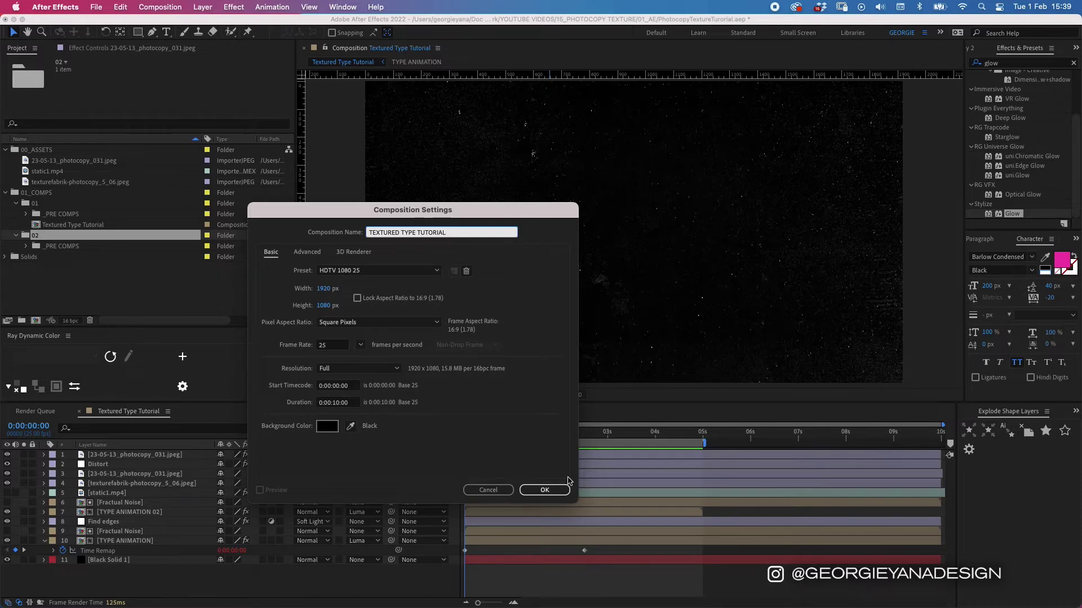
- Create the 1920 x 1080, 25 fps, 10-second composition TEXTURED TYPE TUTORIAL and add a text box reading TEXTURE
{"action": "left_click", "coordinate": [556, 490]}
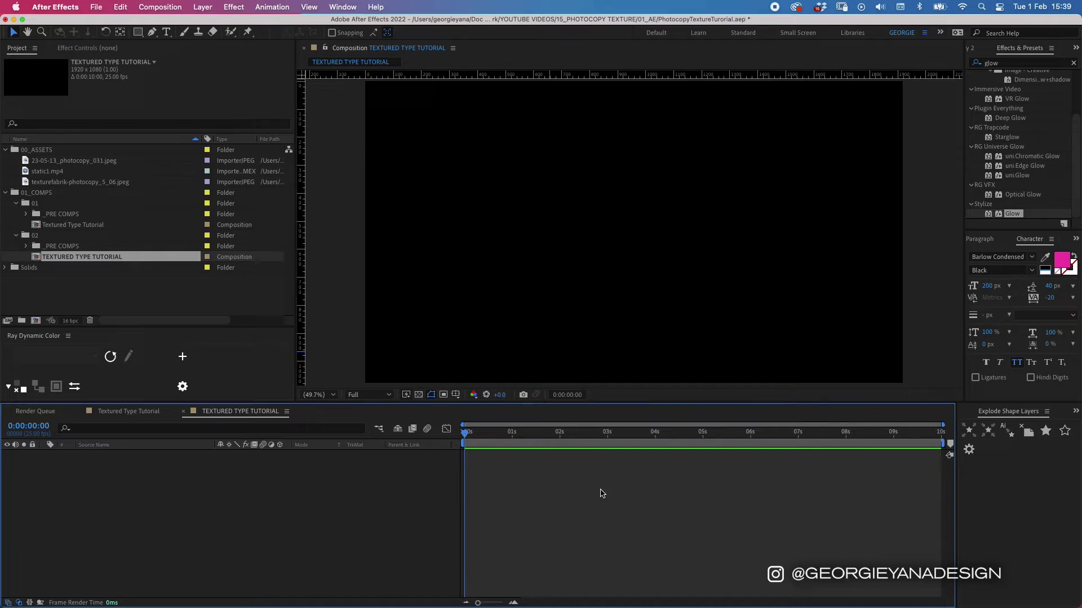
{"action": "key", "text": "super+t"}
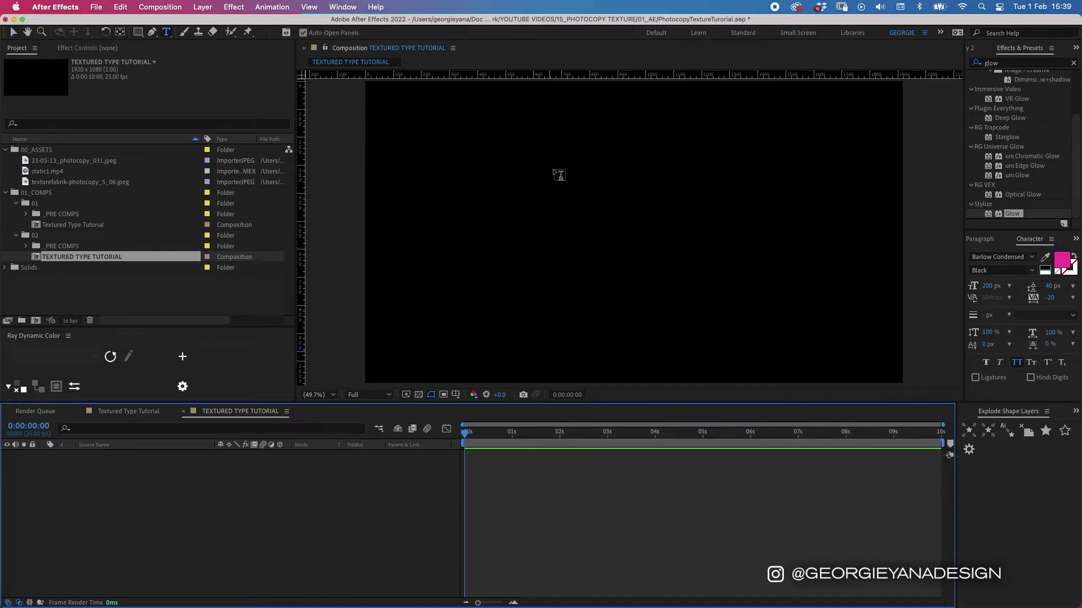
{"action": "left_click_drag", "start_coordinate": [439, 178], "coordinate": [842, 286]}
{"action": "type", "text": "TEXTURE"}
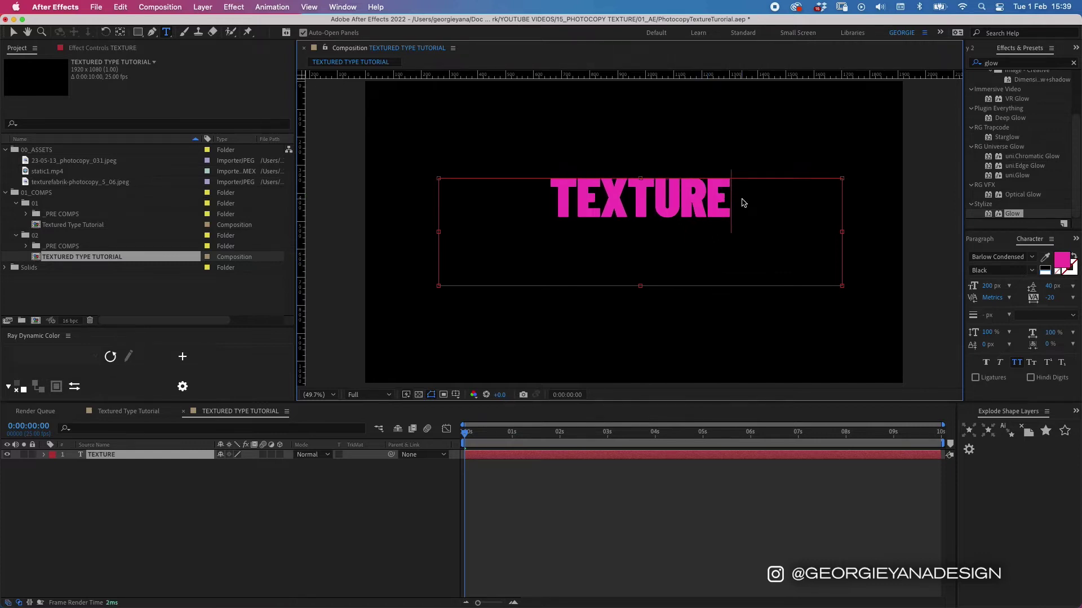
- Set the font size of the word TEXTURE to 250 px and finish editing the text
{"action": "double_click", "coordinate": [695, 197]}
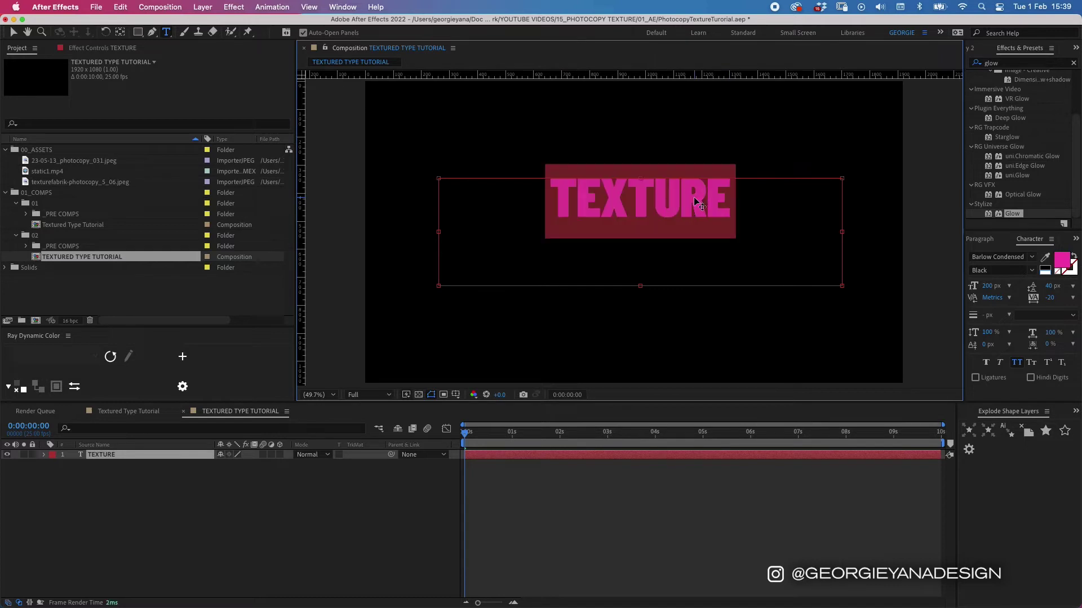
{"action": "left_click", "coordinate": [989, 286]}
{"action": "type", "text": "250"}
{"action": "key", "text": "Return"}
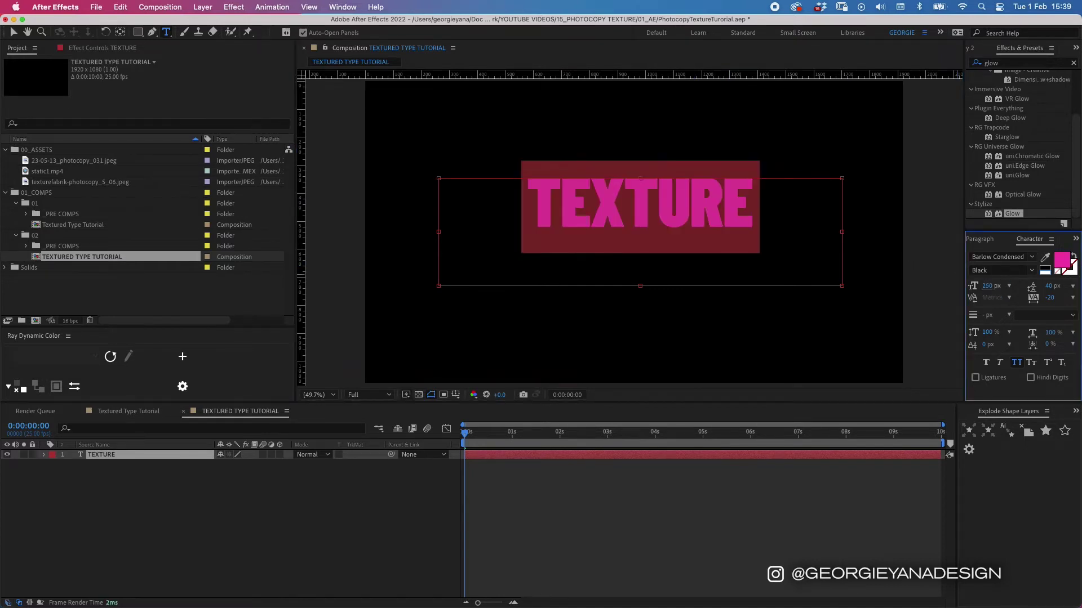
{"action": "left_click", "coordinate": [555, 455]}
{"action": "key", "text": "v"}
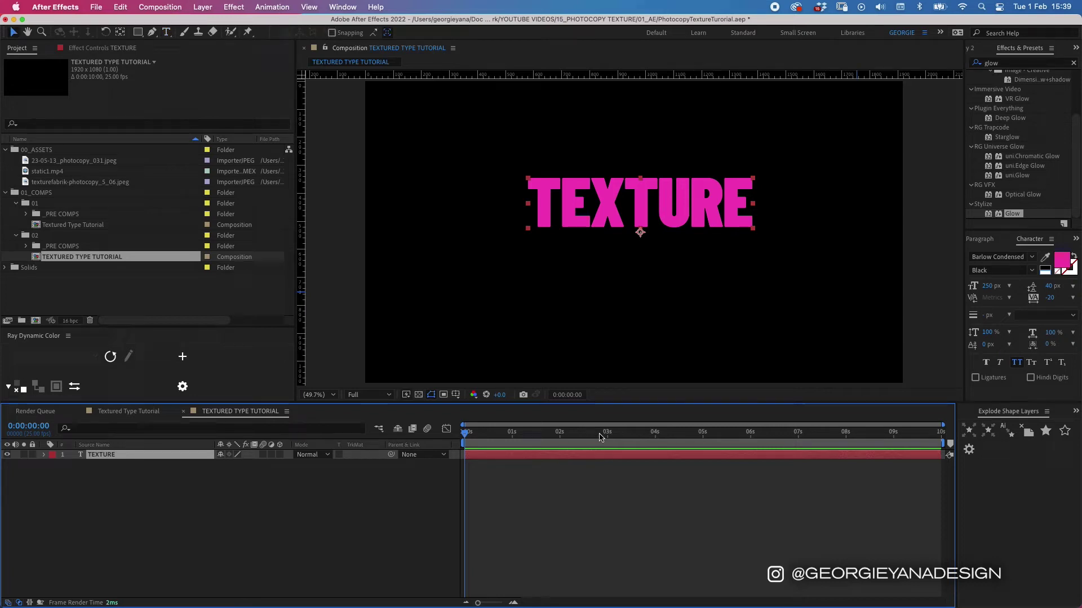
- Align the TEXTURE text layer to the horizontal and vertical centre of the composition
{"action": "left_click", "coordinate": [965, 412]}
{"action": "left_click", "coordinate": [963, 413]}
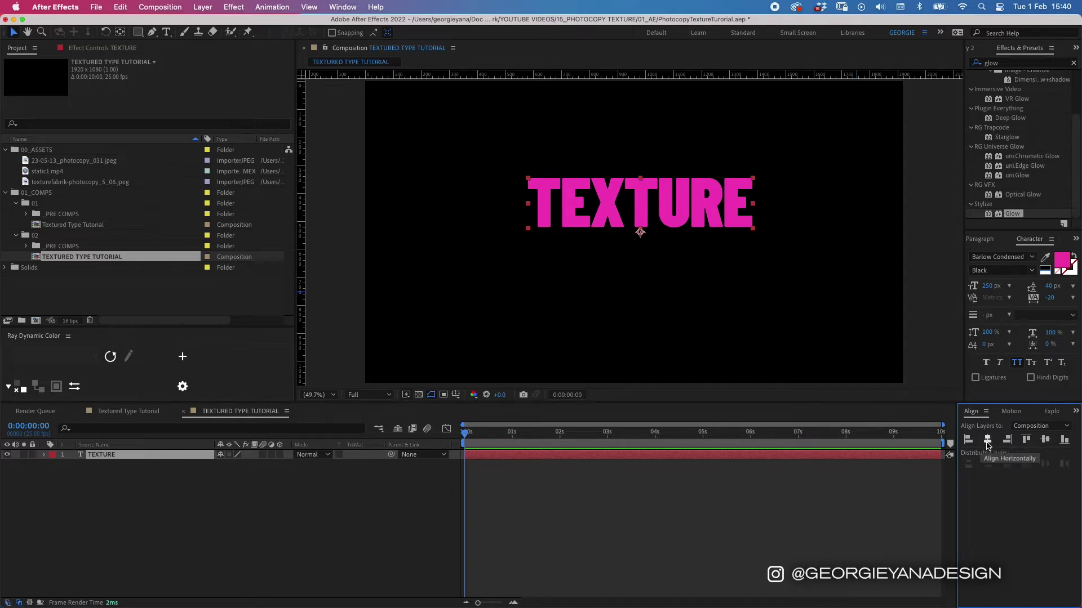
{"action": "left_click", "coordinate": [987, 440]}
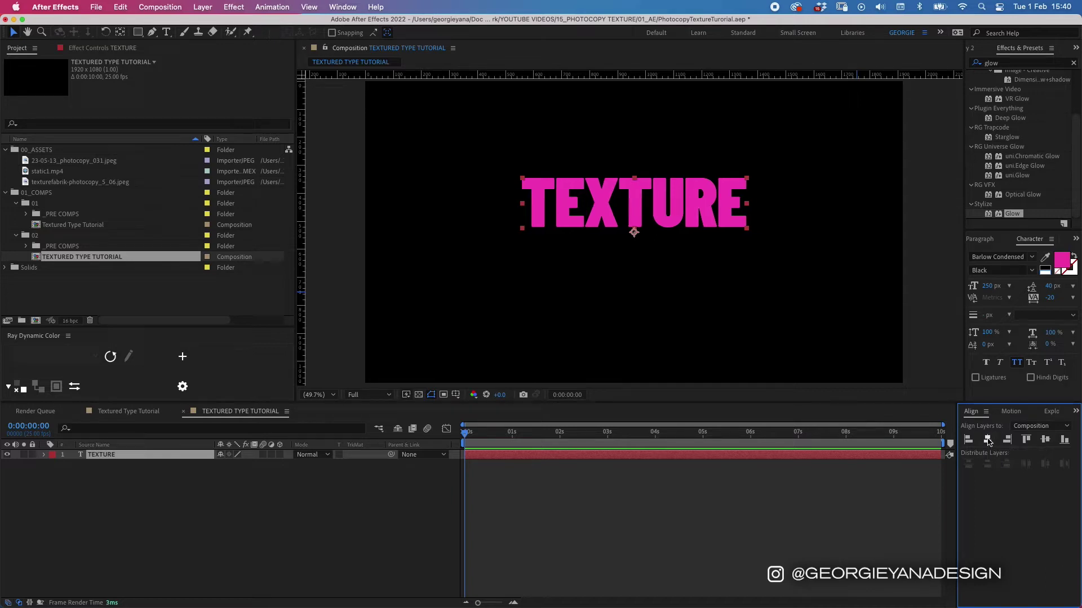
{"action": "left_click", "coordinate": [1045, 440]}
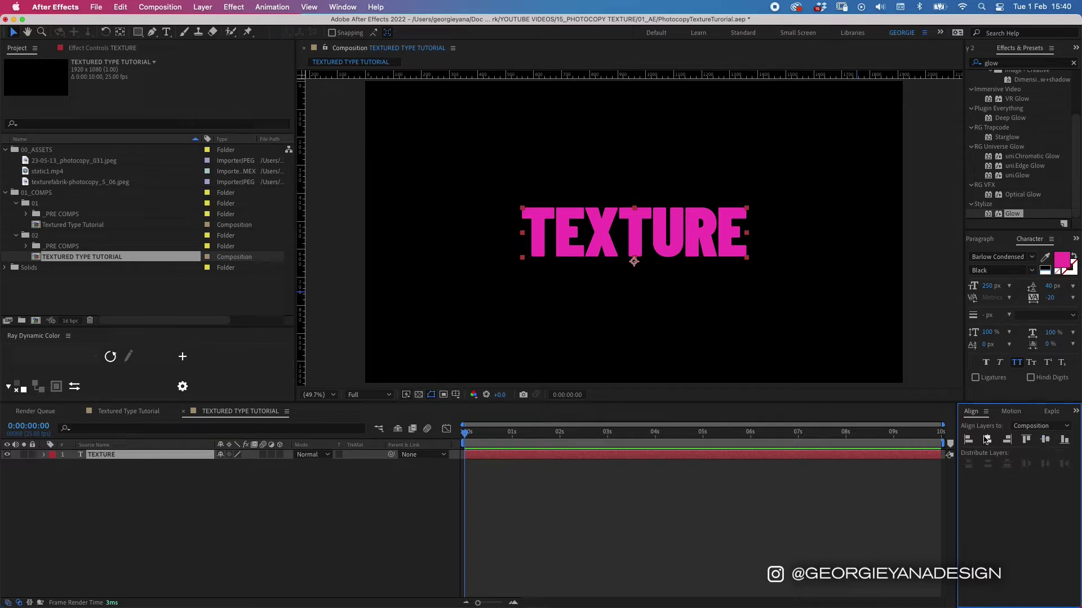
{"action": "left_click", "coordinate": [343, 7]}
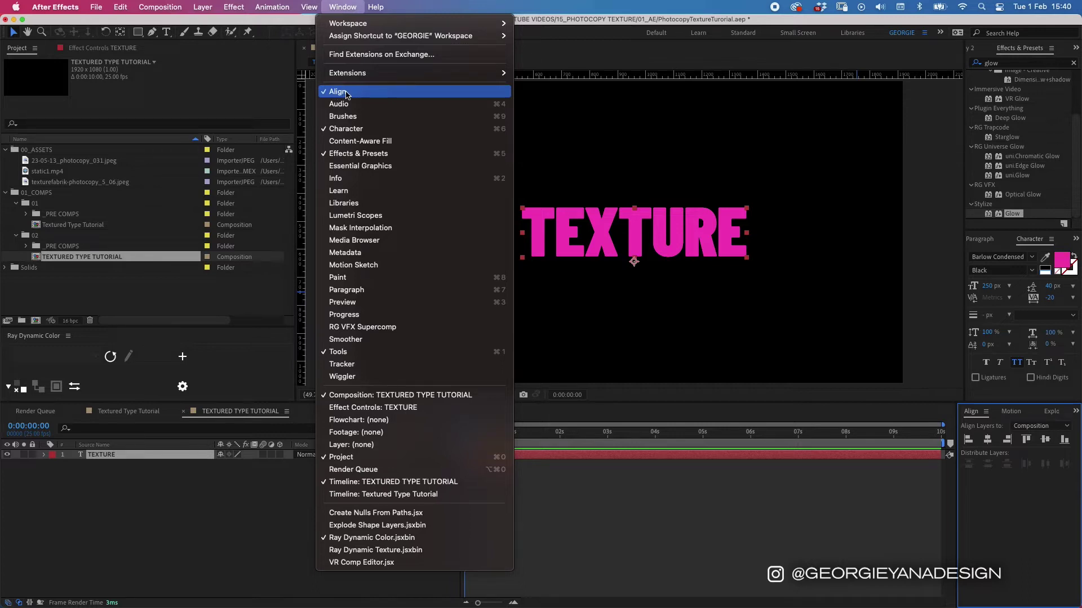
{"action": "left_click", "coordinate": [616, 457]}
{"action": "left_click", "coordinate": [616, 457]}
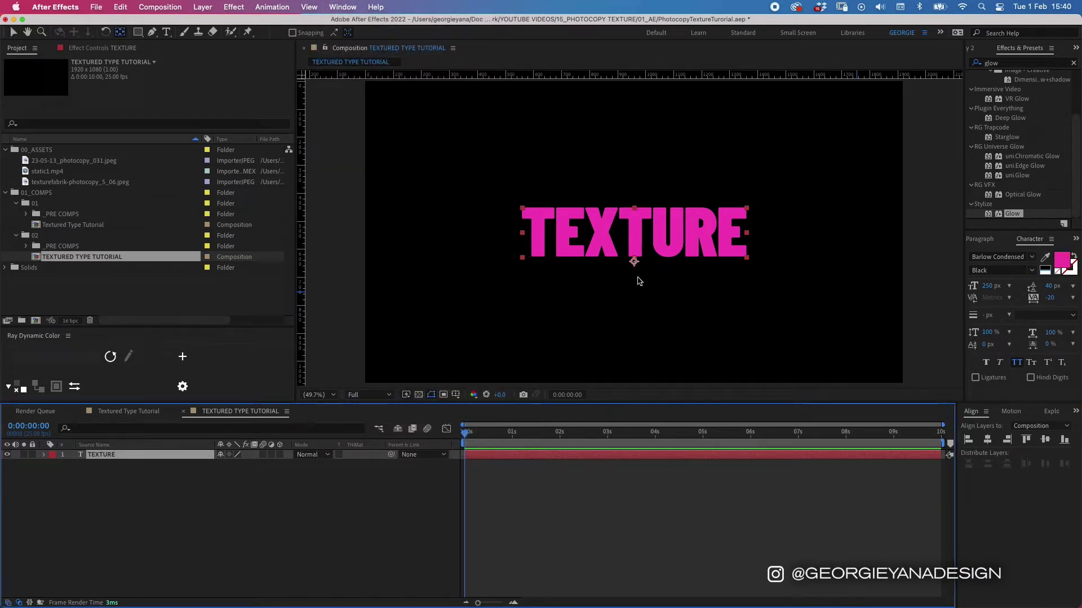
- Move the TEXTURE layer's anchor point up to the centre of the word with the Pan Behind tool
{"action": "key", "text": "y"}
{"action": "left_click_drag", "start_coordinate": [634, 262], "coordinate": [634, 233]}
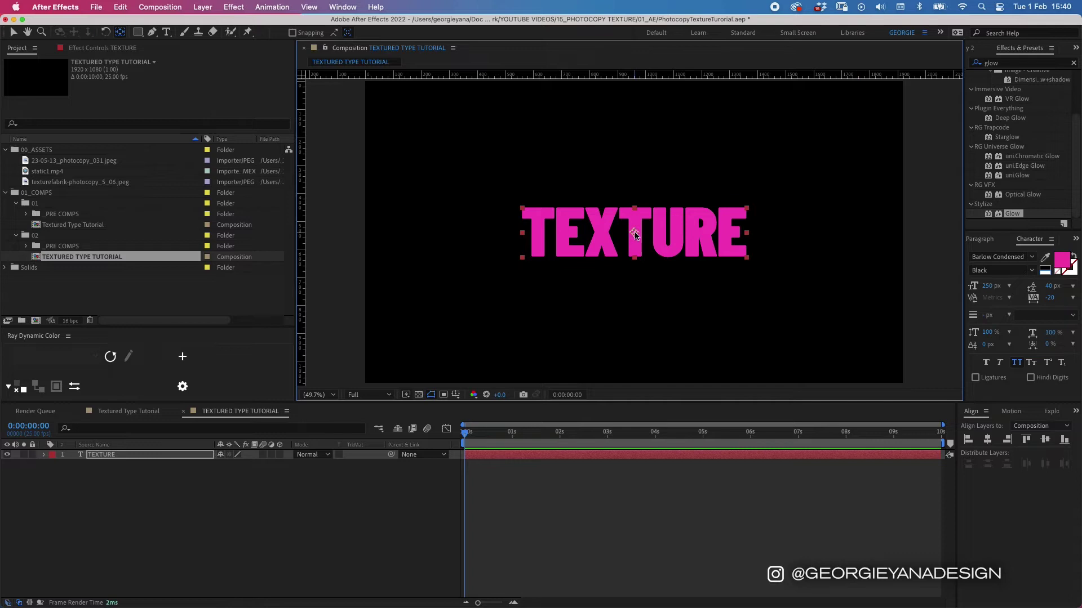
{"action": "key", "text": "v"}
- Create shapes from the TEXTURE text layer and delete the original text layer
{"action": "left_click", "coordinate": [536, 457]}
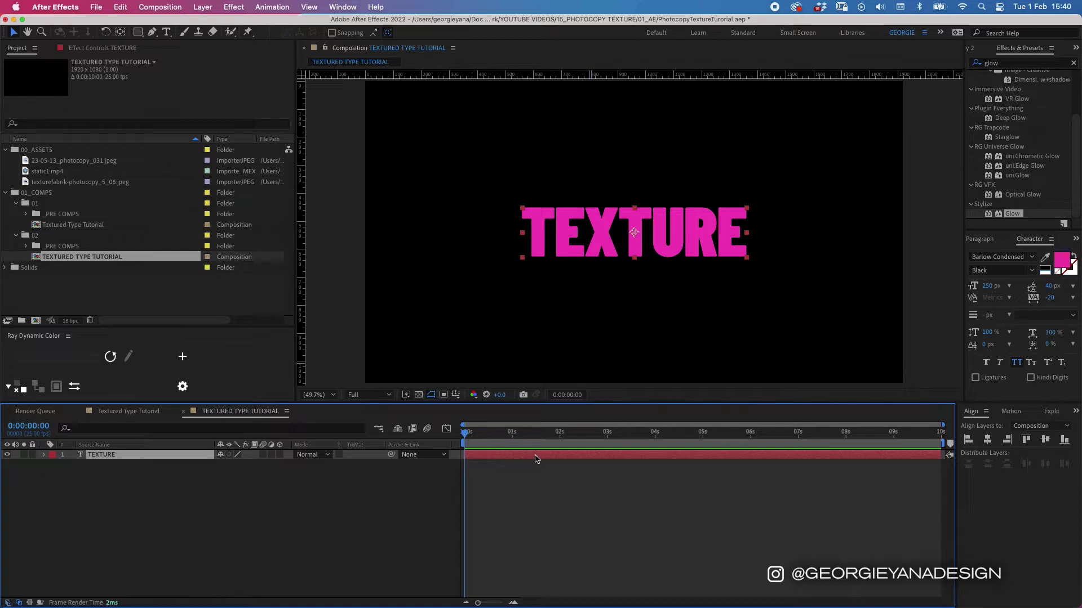
{"action": "right_click", "coordinate": [535, 457]}
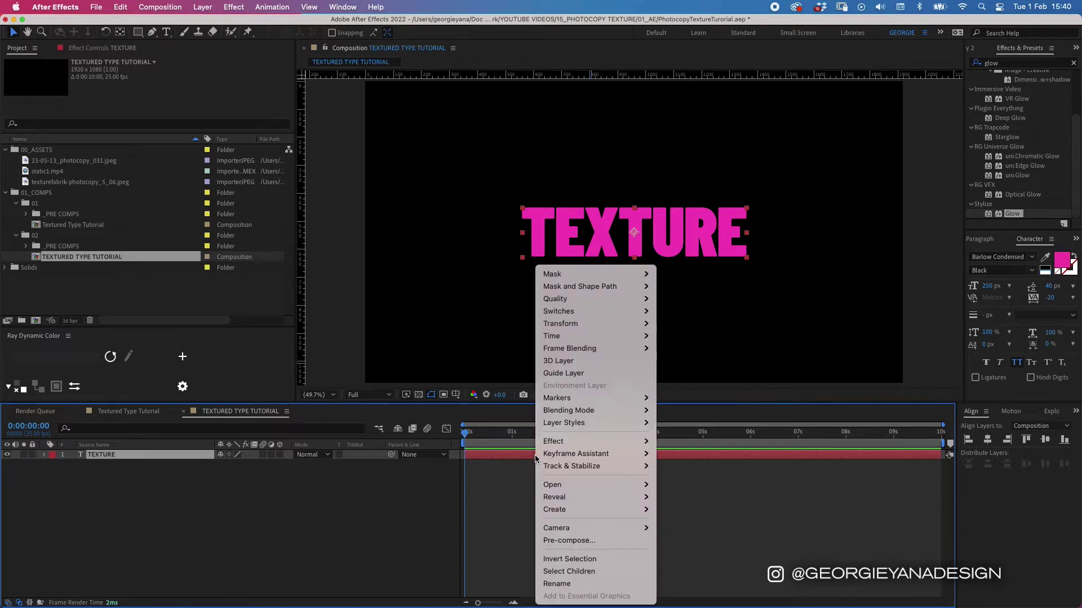
{"action": "mouse_move", "coordinate": [575, 510]}
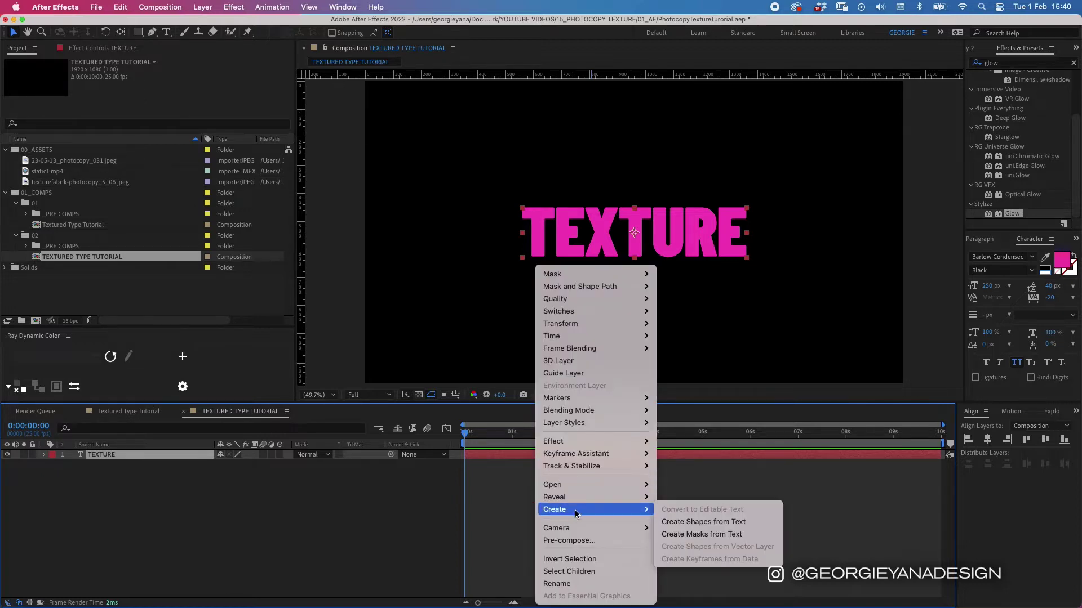
{"action": "left_click", "coordinate": [692, 523]}
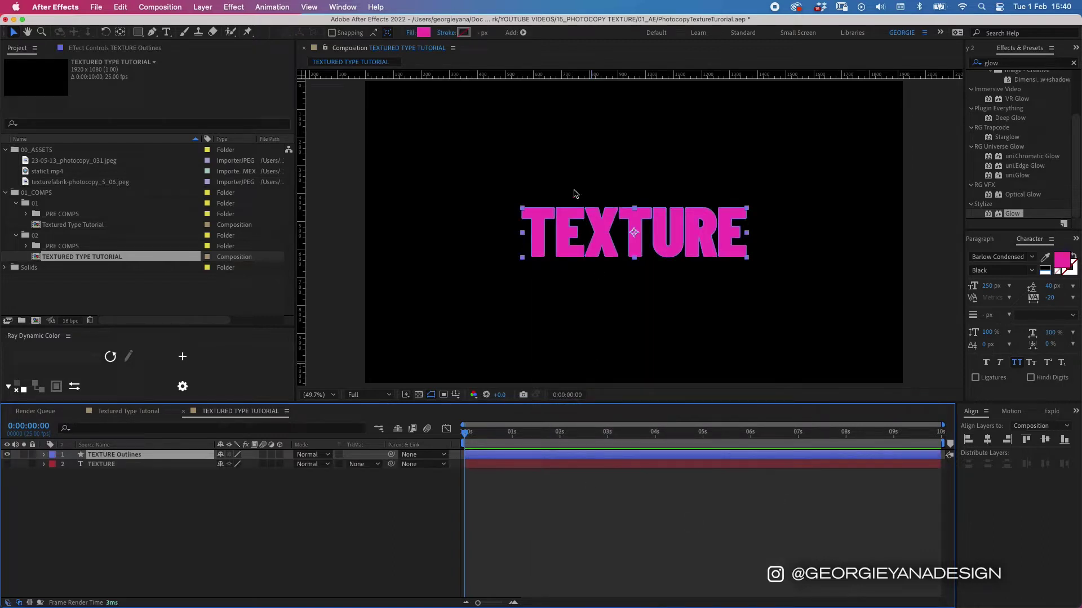
{"action": "left_click", "coordinate": [505, 467]}
{"action": "key", "text": "Delete"}
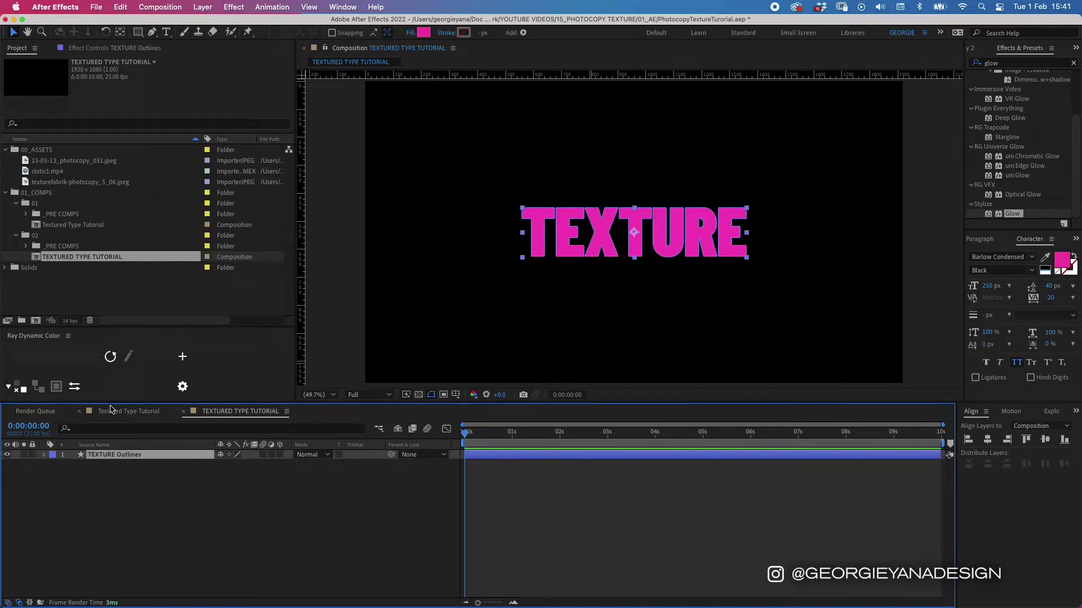
- Expand the TEXTURE Outlines contents down to the first T's Path property and select that letter's shape
{"action": "left_click", "coordinate": [44, 455]}
{"action": "left_click", "coordinate": [54, 464]}
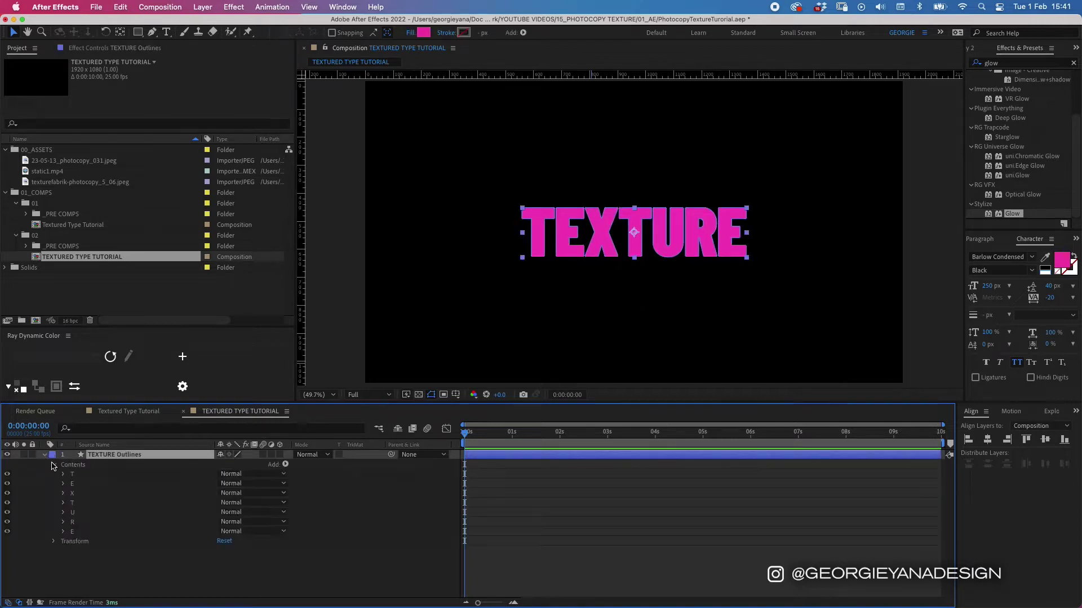
{"action": "left_click", "coordinate": [64, 474]}
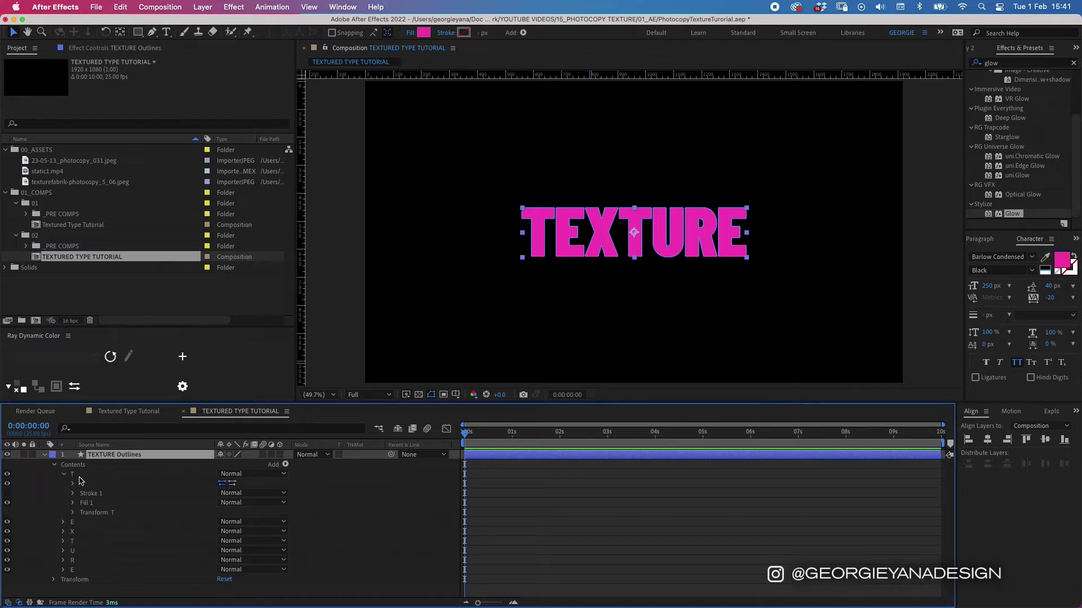
{"action": "left_click", "coordinate": [73, 483]}
{"action": "left_click", "coordinate": [87, 486]}
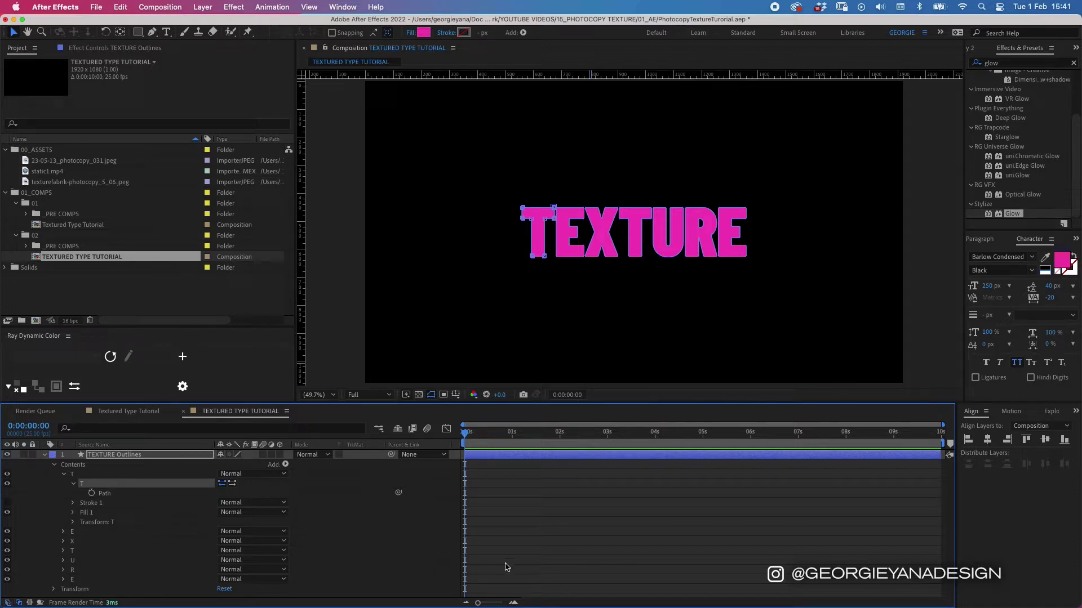
- Explode the TEXTURE Outlines layer into a separate shape layer for each letter with Explode Shape Layers
{"action": "left_click", "coordinate": [1052, 414]}
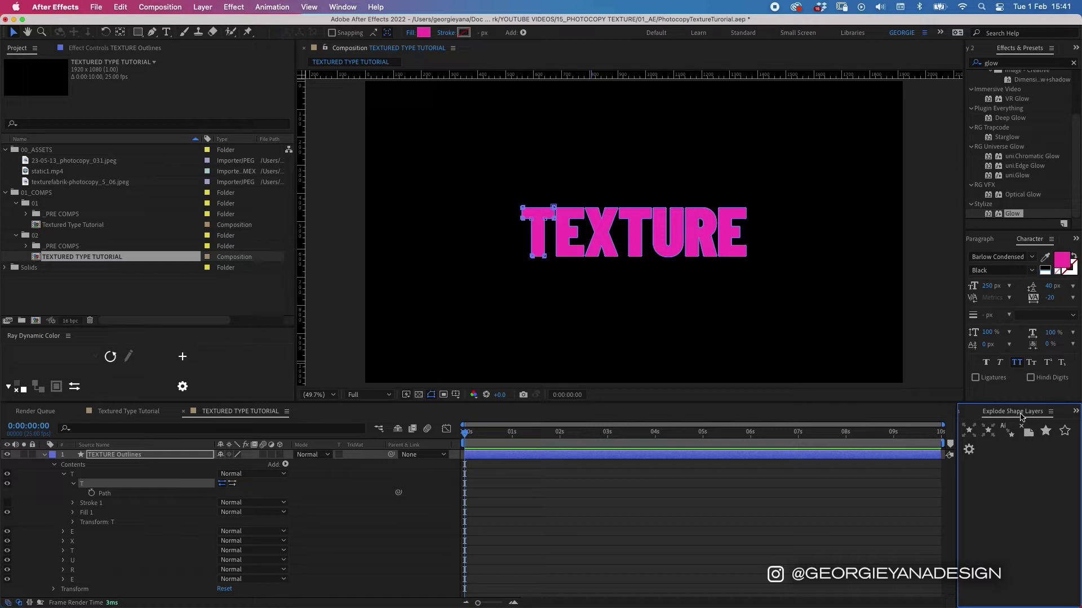
{"action": "left_click", "coordinate": [647, 455]}
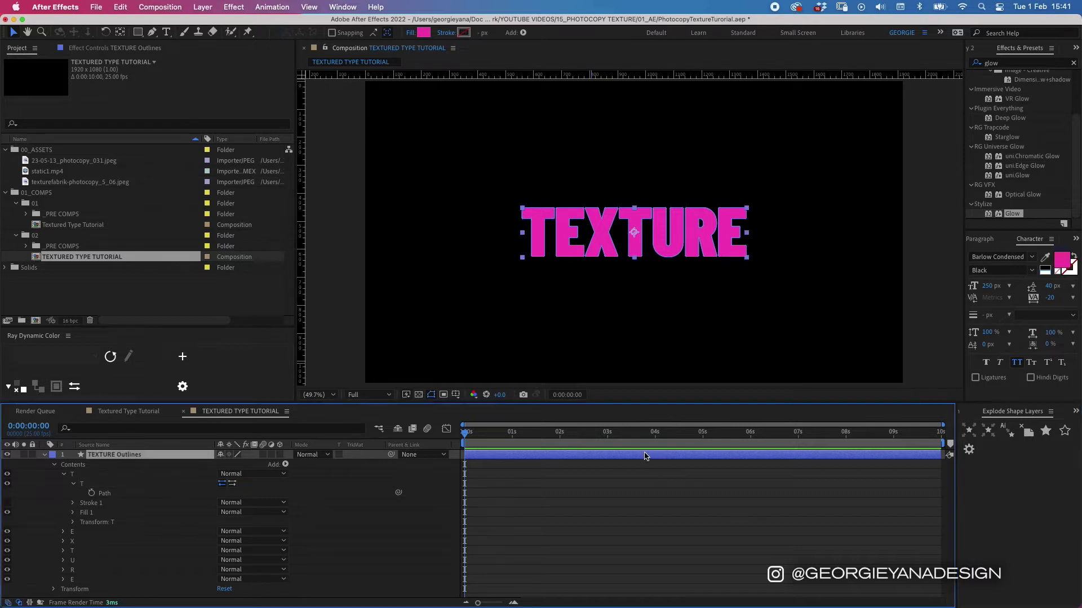
{"action": "left_click", "coordinate": [969, 431]}
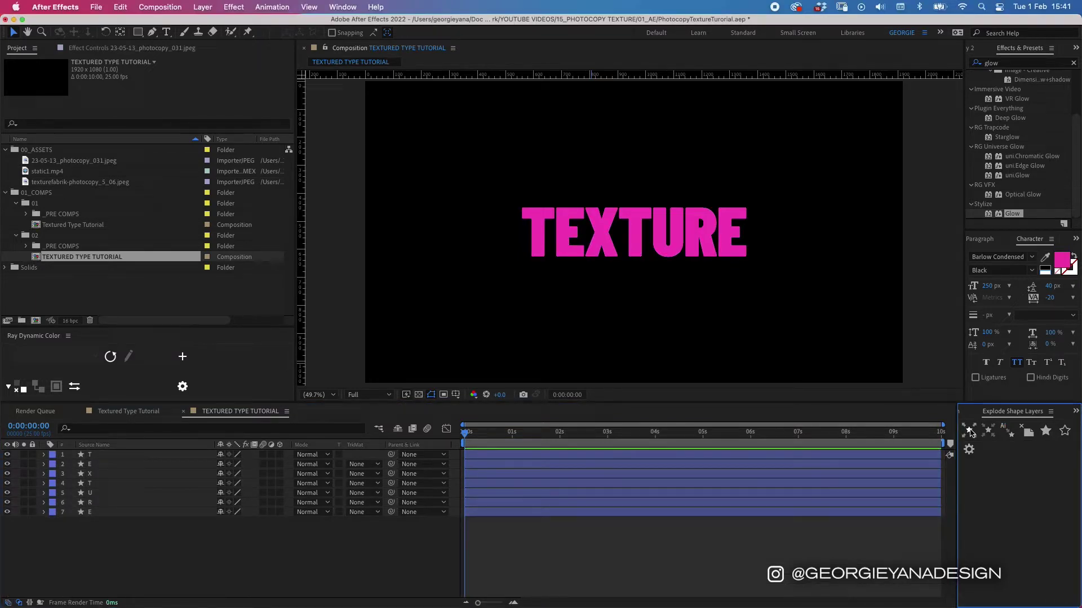
- Select all seven letter layers and filter their timeline properties by "path"
{"action": "left_click", "coordinate": [541, 455]}
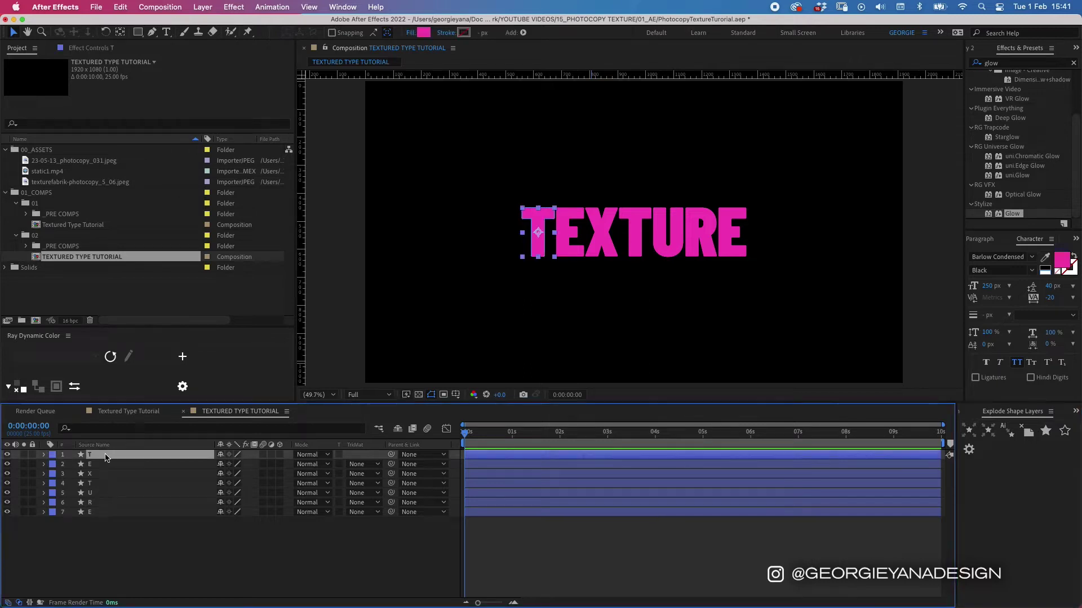
{"action": "left_click", "coordinate": [106, 513], "text": "shift"}
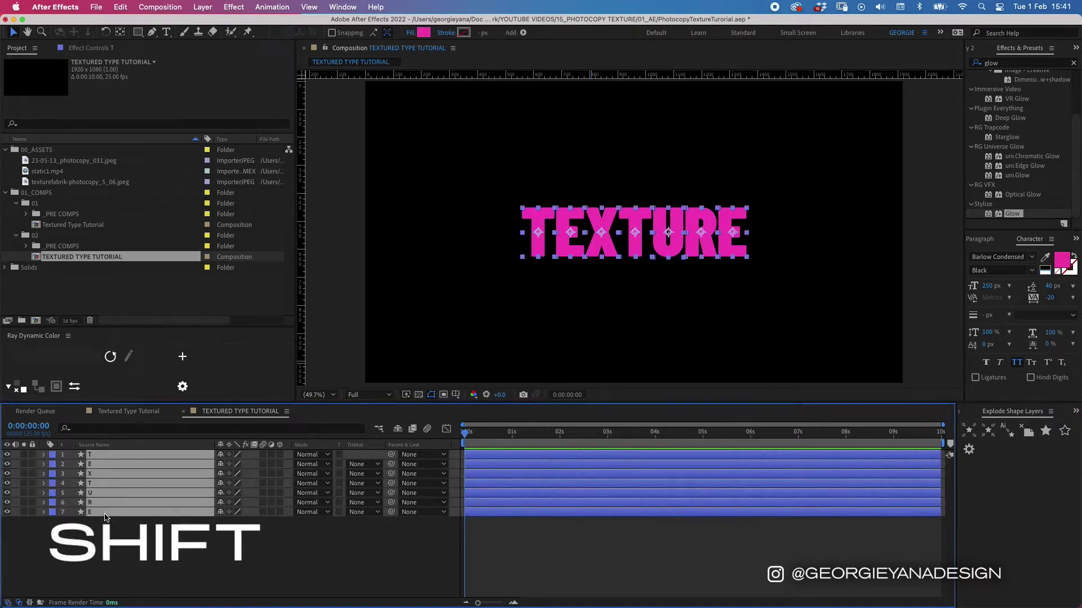
{"action": "left_click", "coordinate": [104, 428]}
{"action": "type", "text": "path"}
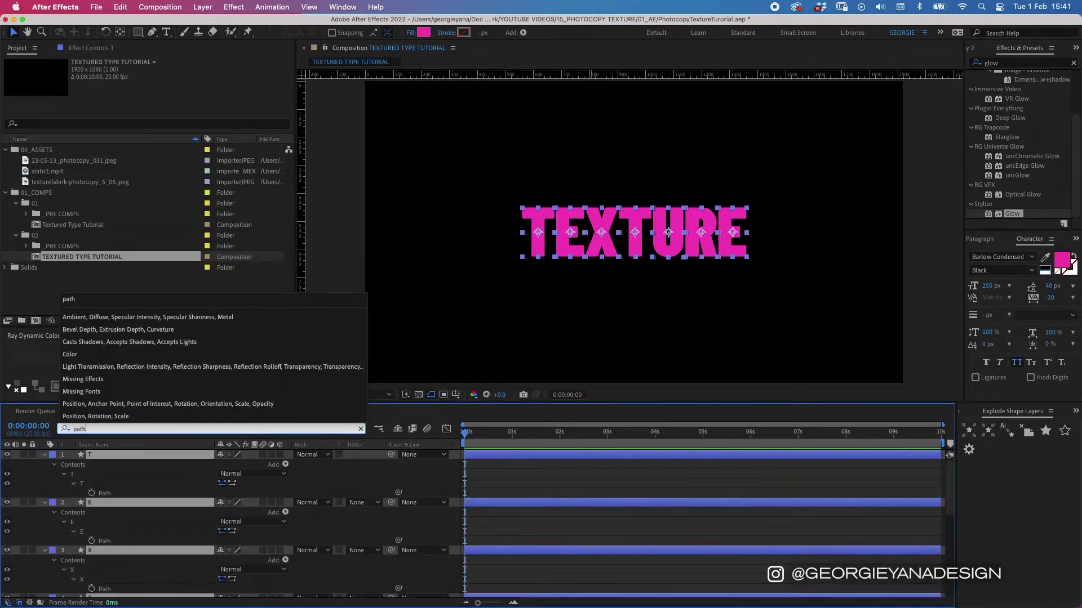
- Set a Path keyframe at 0:00:00:00 for every letter layer, including both paths of the R
{"action": "left_click", "coordinate": [91, 493]}
{"action": "left_click", "coordinate": [91, 541]}
{"action": "scroll", "coordinate": [90, 543], "scroll_direction": "down", "scroll_amount": 1}
{"action": "left_click", "coordinate": [91, 541]}
{"action": "scroll", "coordinate": [90, 541], "scroll_direction": "down", "scroll_amount": 1}
{"action": "left_click", "coordinate": [92, 522]}
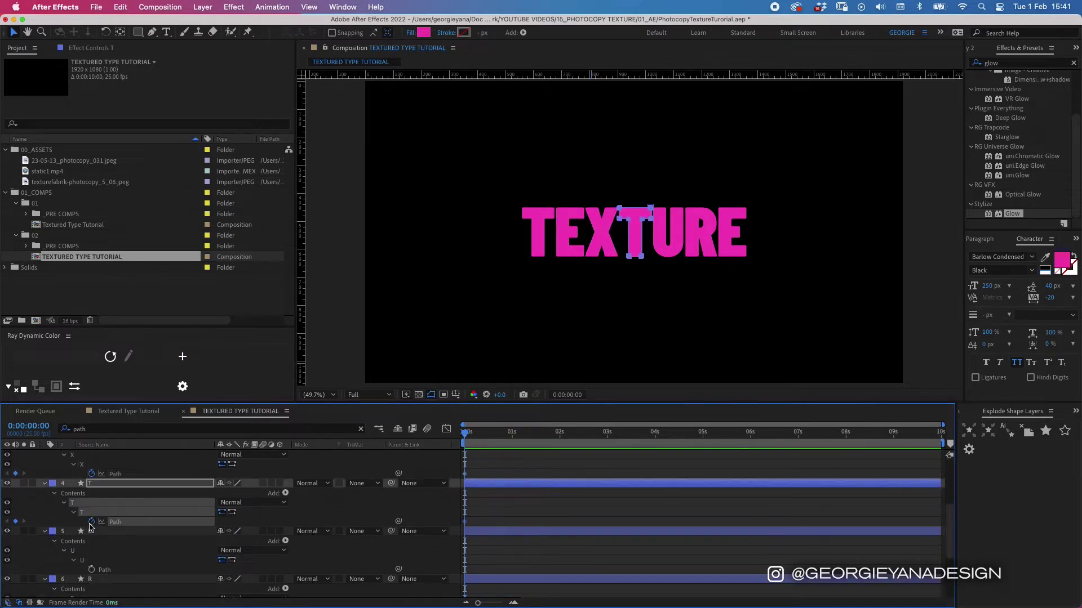
{"action": "left_click", "coordinate": [90, 569]}
{"action": "scroll", "coordinate": [90, 563], "scroll_direction": "down", "scroll_amount": 2}
{"action": "left_click", "coordinate": [91, 523]}
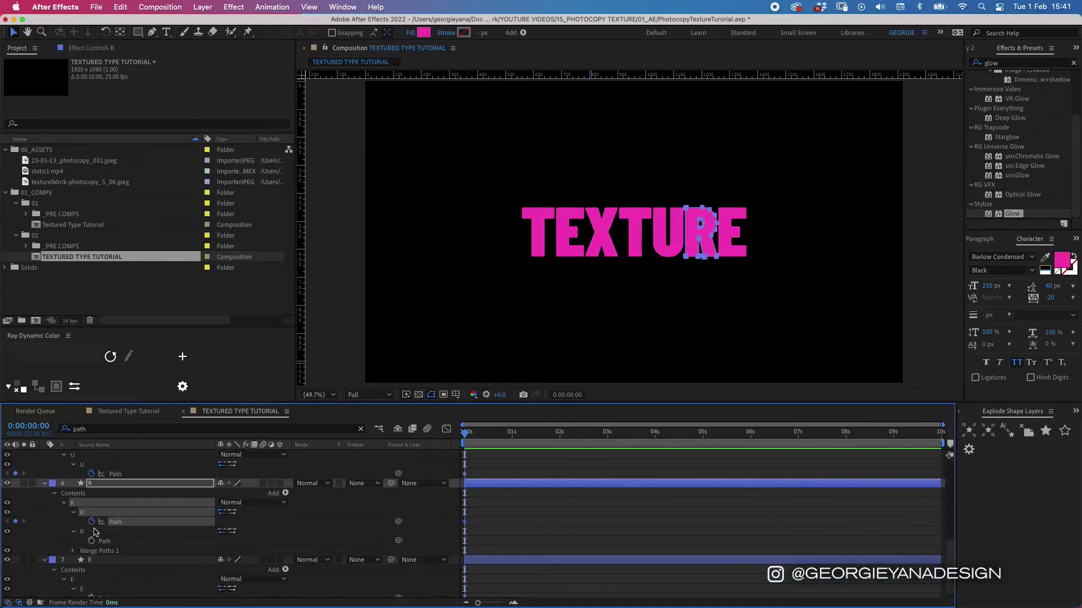
{"action": "left_click", "coordinate": [92, 541]}
{"action": "scroll", "coordinate": [92, 543], "scroll_direction": "down", "scroll_amount": 1}
{"action": "left_click", "coordinate": [91, 593]}
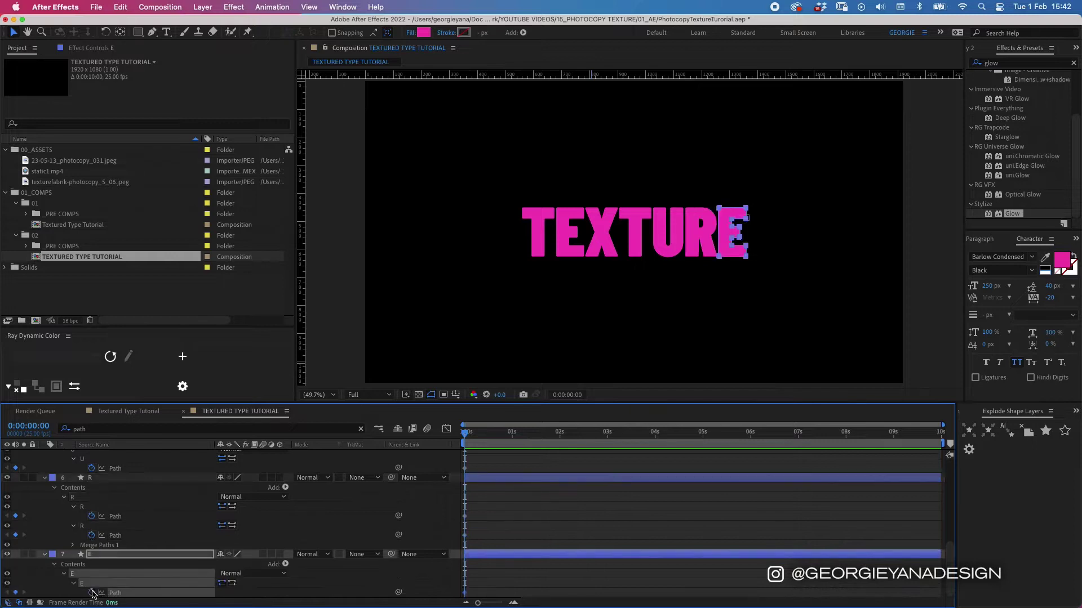
- Clear the layer selection and show only the keyframed Path properties of all letter layers
{"action": "left_click", "coordinate": [505, 537]}
{"action": "key", "text": "u"}
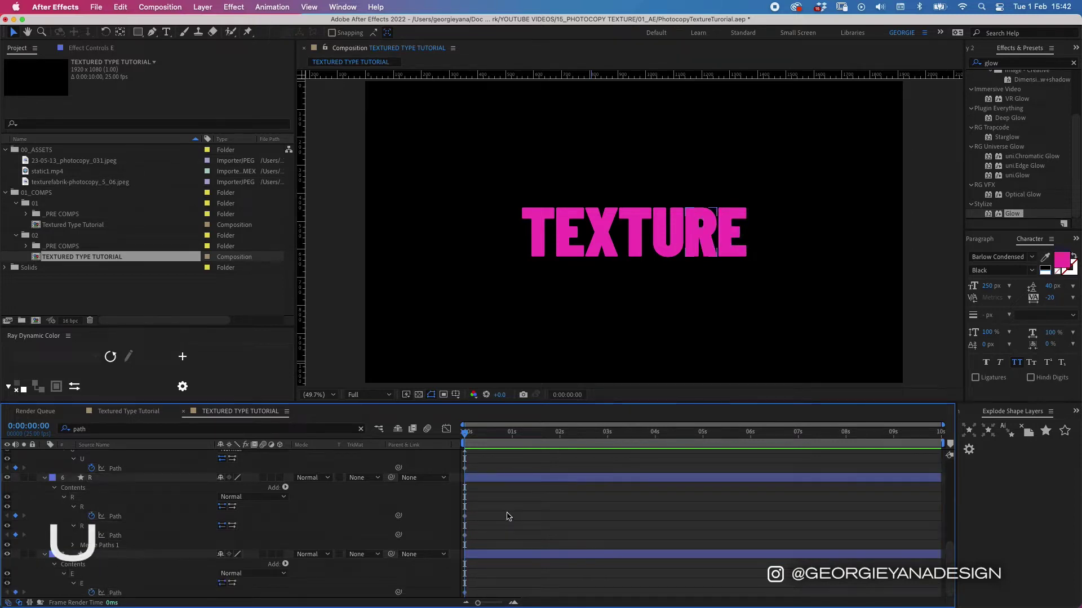
{"action": "left_click", "coordinate": [500, 468]}
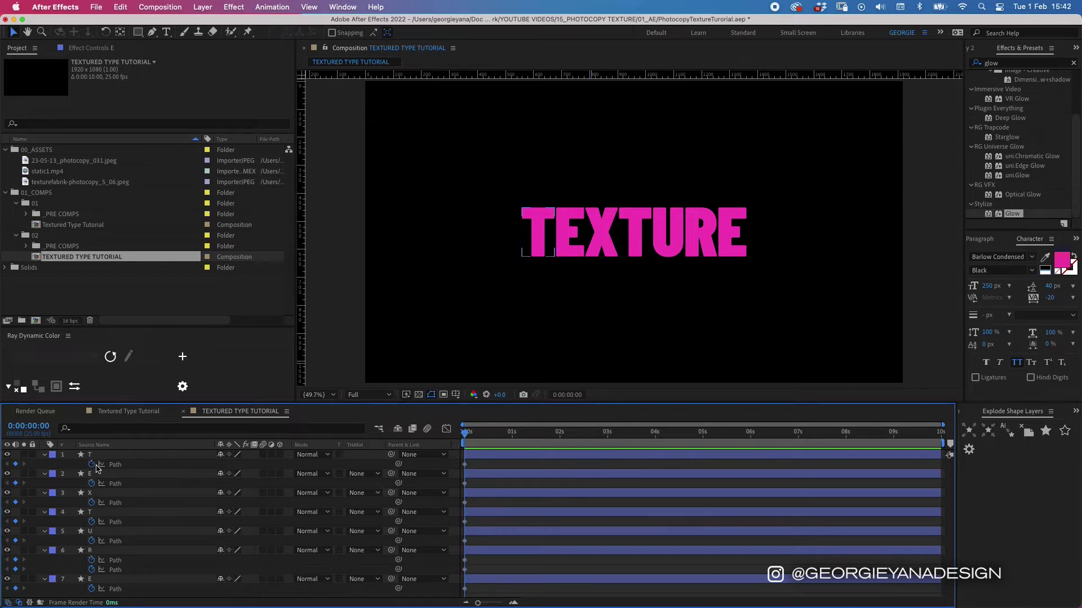
{"action": "left_click", "coordinate": [102, 495]}
{"action": "left_click", "coordinate": [479, 461]}
{"action": "left_click", "coordinate": [485, 552]}
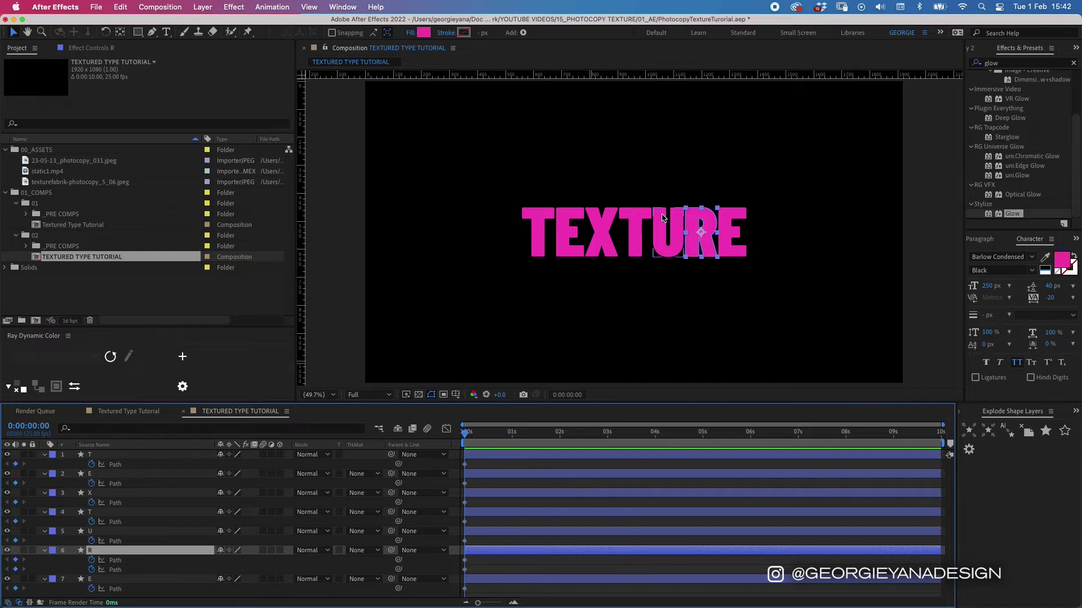
- Stretch the U at 0:00:00:00 by moving its lower path points far down and its upper points far up, then deselect it
{"action": "left_click", "coordinate": [667, 244]}
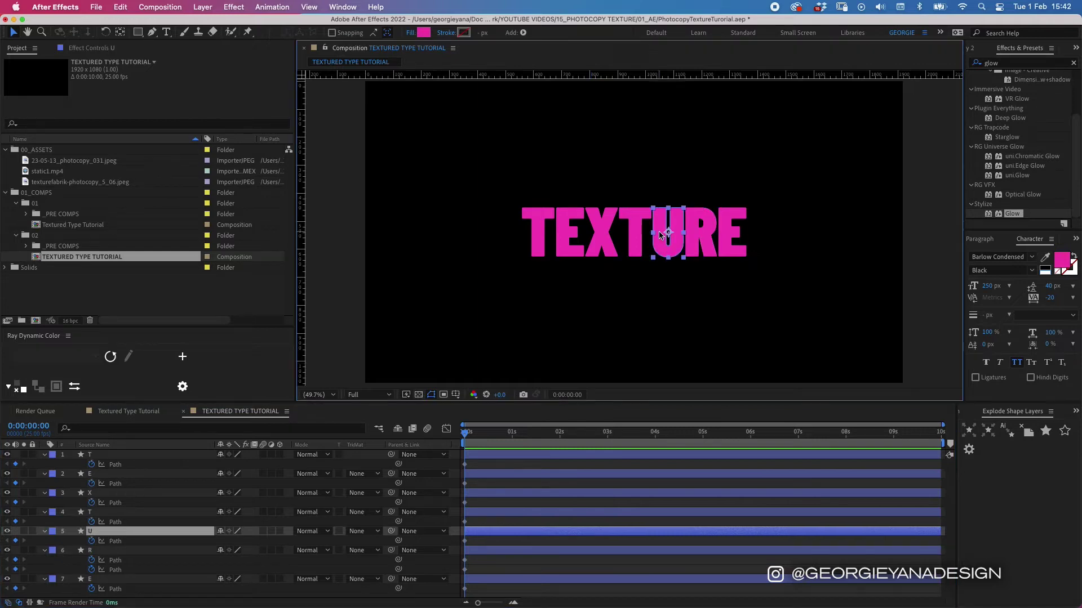
{"action": "left_click", "coordinate": [115, 541]}
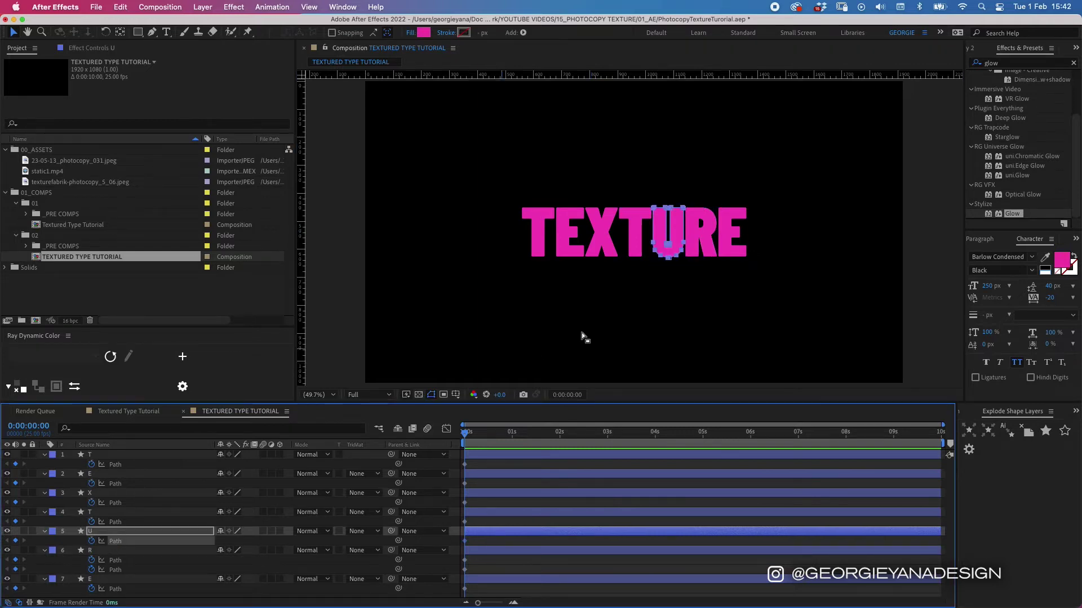
{"action": "left_click_drag", "start_coordinate": [644, 229], "coordinate": [669, 343]}
{"action": "left_click_drag", "start_coordinate": [639, 193], "coordinate": [671, 124]}
{"action": "left_click", "coordinate": [494, 469]}
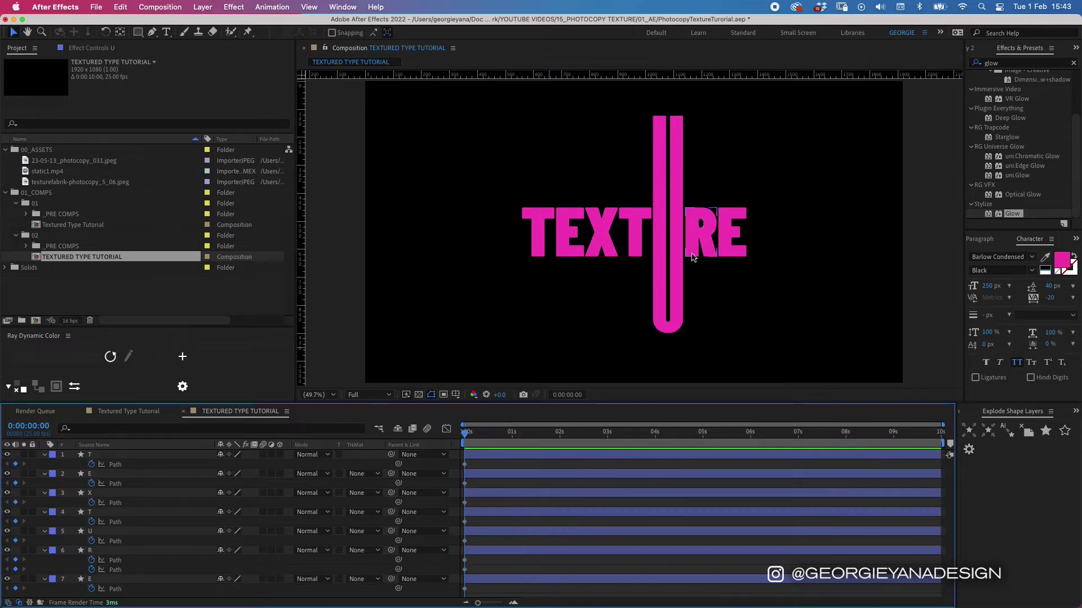
- Try to stretch the R at 0:00:00:00 by moving its lower path points far down, and inspect the side of its bowl
{"action": "left_click", "coordinate": [708, 246]}
{"action": "left_click", "coordinate": [116, 560]}
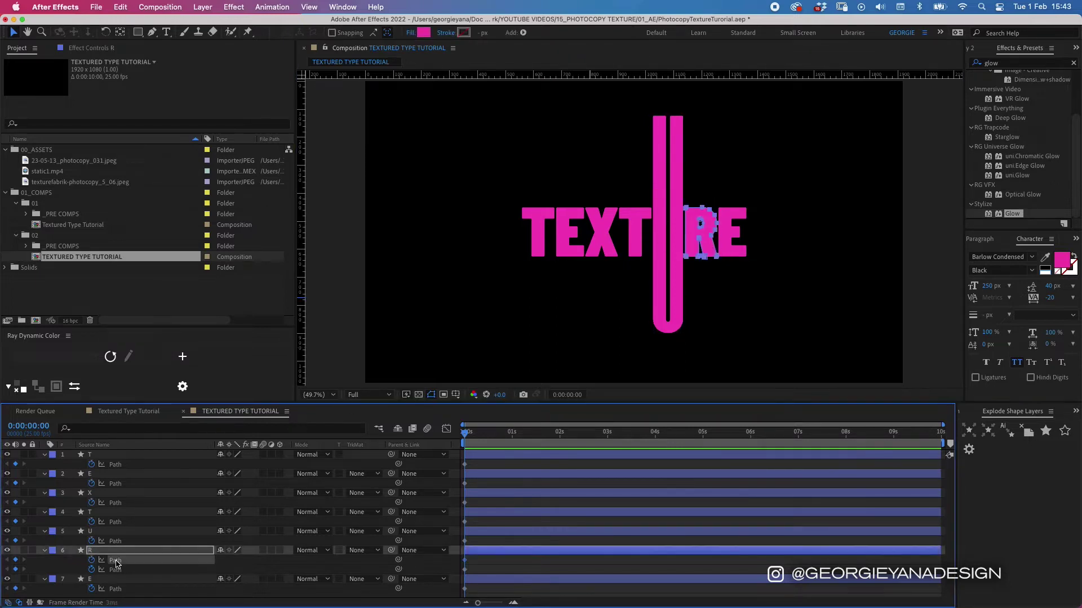
{"action": "left_click_drag", "start_coordinate": [745, 279], "coordinate": [661, 220]}
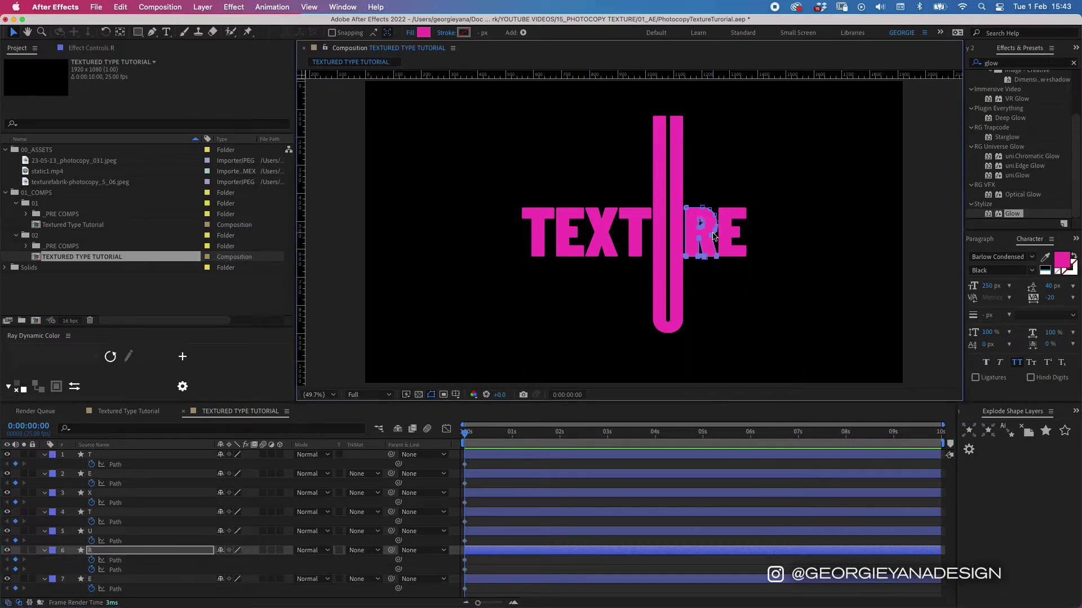
{"action": "left_click_drag", "start_coordinate": [704, 261], "coordinate": [713, 331]}
{"action": "scroll", "coordinate": [719, 283], "scroll_direction": "up", "scroll_amount": 1}
{"action": "scroll", "coordinate": [719, 283], "scroll_direction": "up", "scroll_amount": 4}
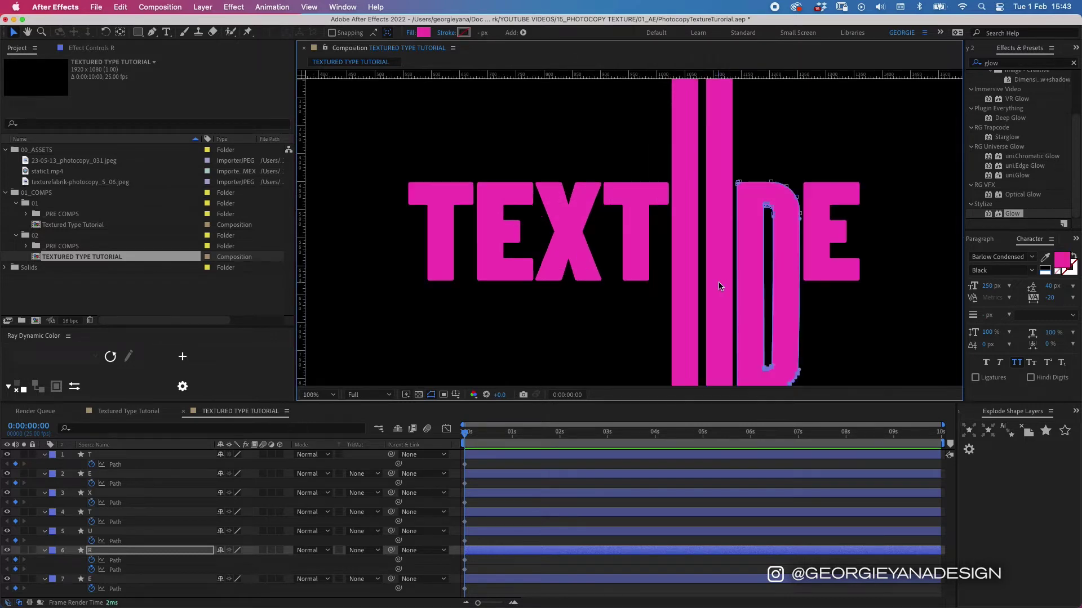
{"action": "key", "text": "space"}
{"action": "left_click_drag", "start_coordinate": [843, 282], "coordinate": [597, 199]}
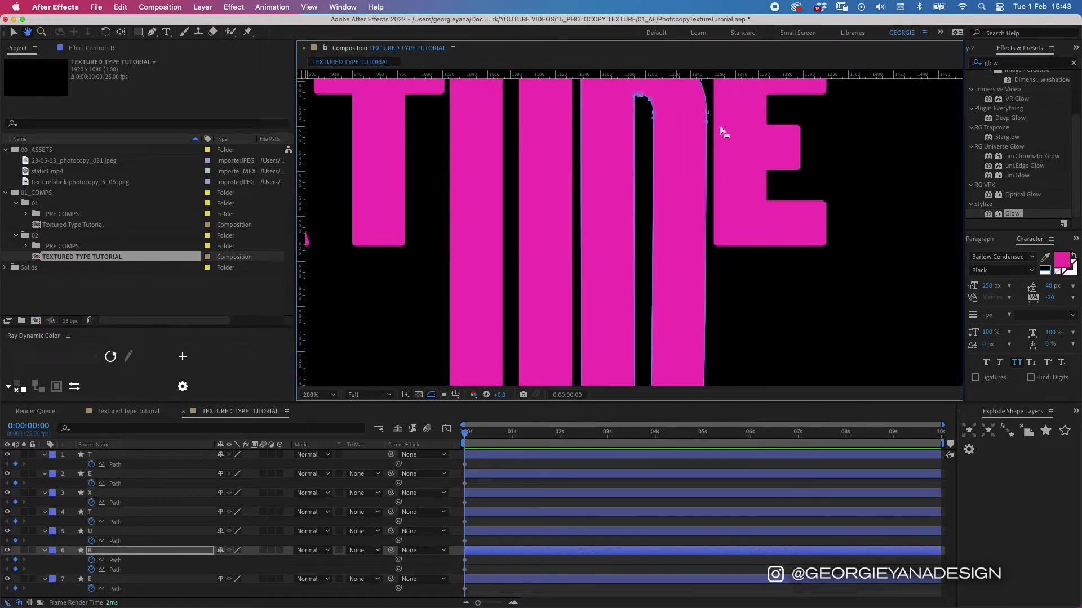
{"action": "key", "text": "space"}
{"action": "left_click_drag", "start_coordinate": [715, 302], "coordinate": [715, 180]}
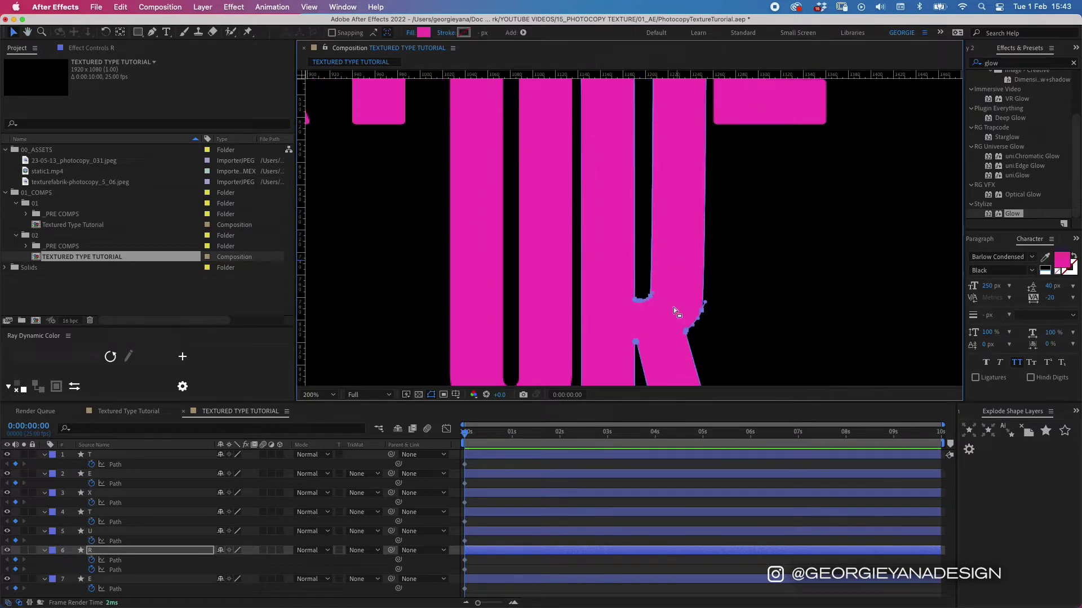
- Undo the stretches of the R and the U, then select the R layer
{"action": "key", "text": "shift+slash"}
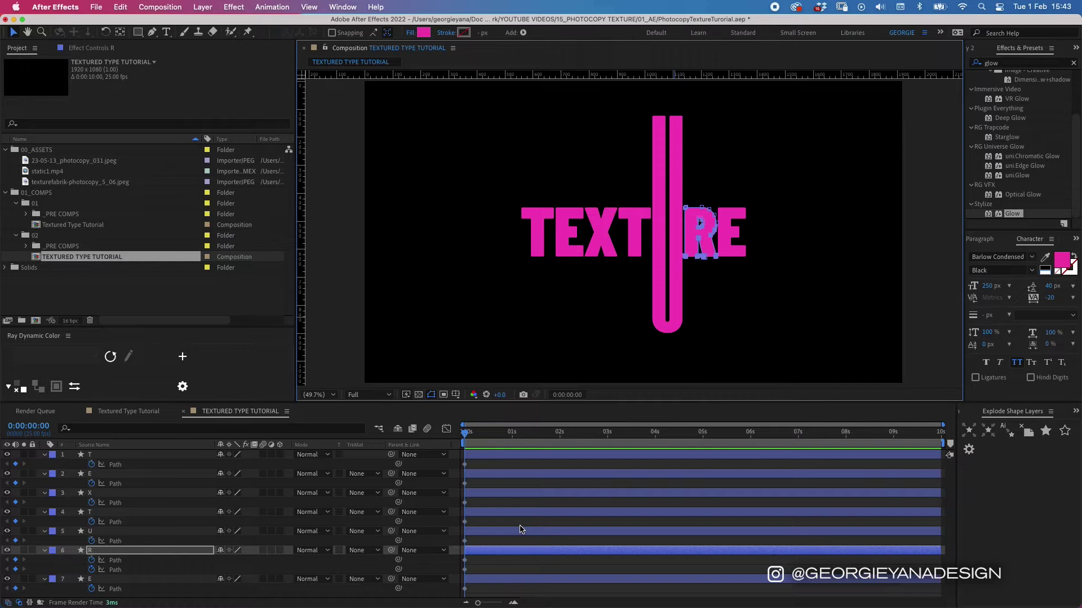
{"action": "left_click", "coordinate": [520, 531]}
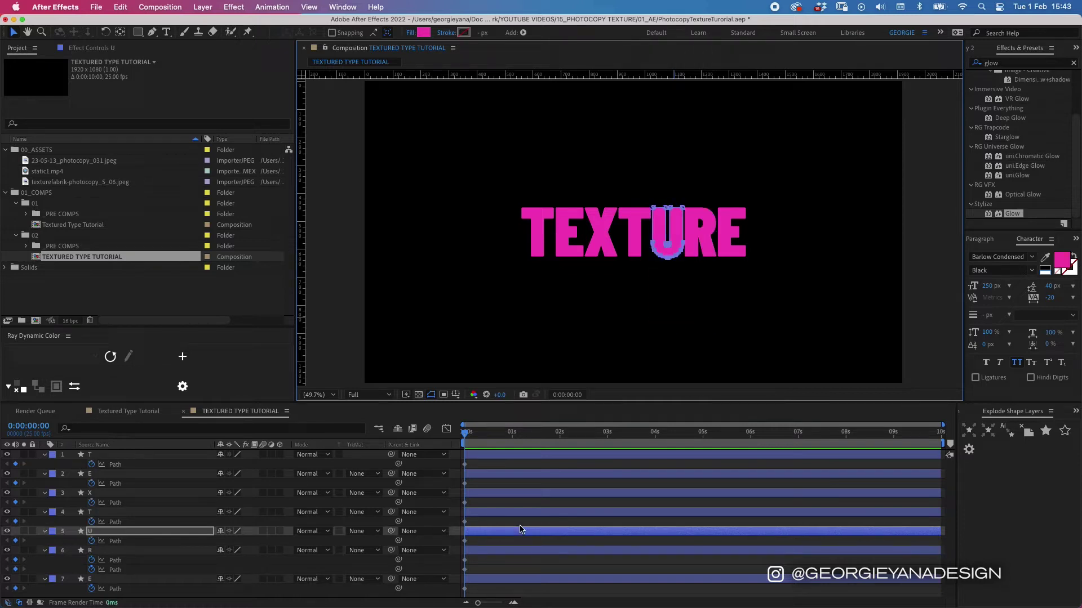
{"action": "left_click", "coordinate": [495, 552]}
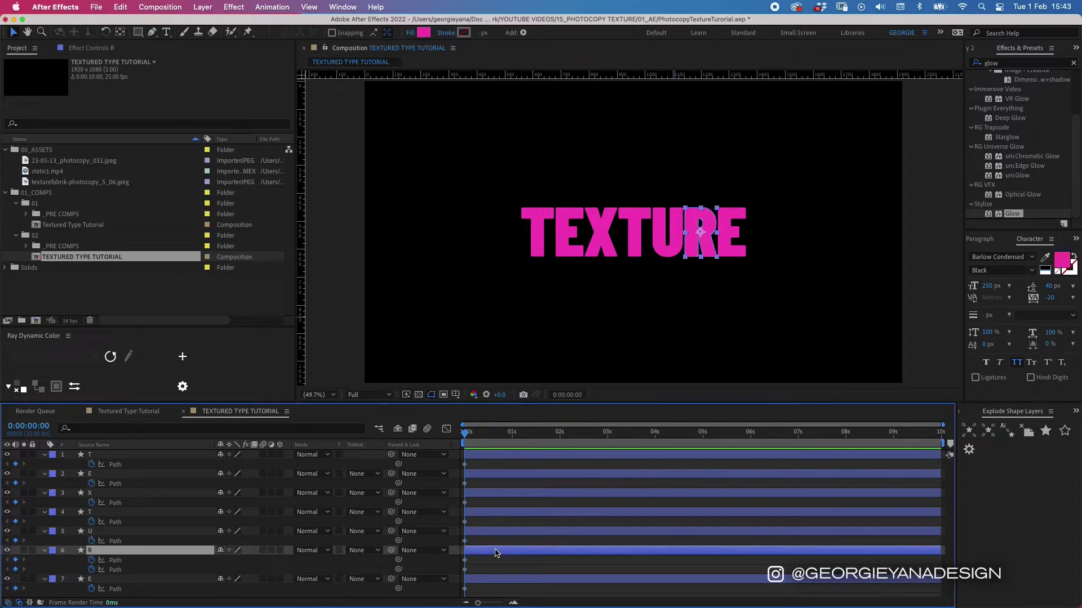
- Add an extra Pen tool vertex beside the outermost curve point on both the R's counter and its outer bowl
{"action": "key", "text": "period"}
{"action": "key", "text": "period"}
{"action": "key", "text": "period"}
{"action": "key", "text": "period"}
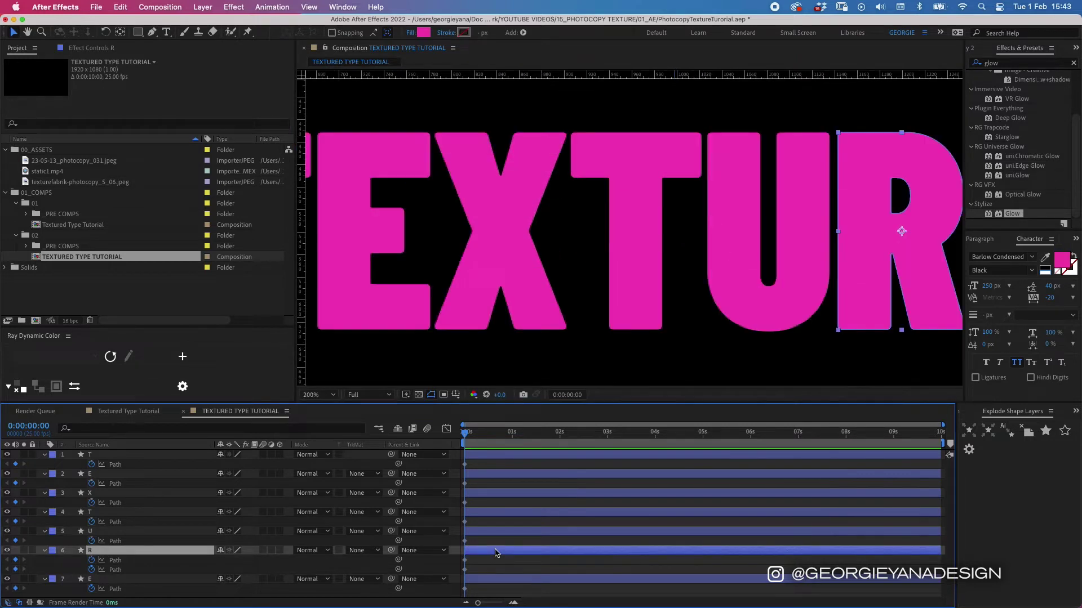
{"action": "key", "text": "space"}
{"action": "left_click_drag", "start_coordinate": [863, 297], "coordinate": [462, 222]}
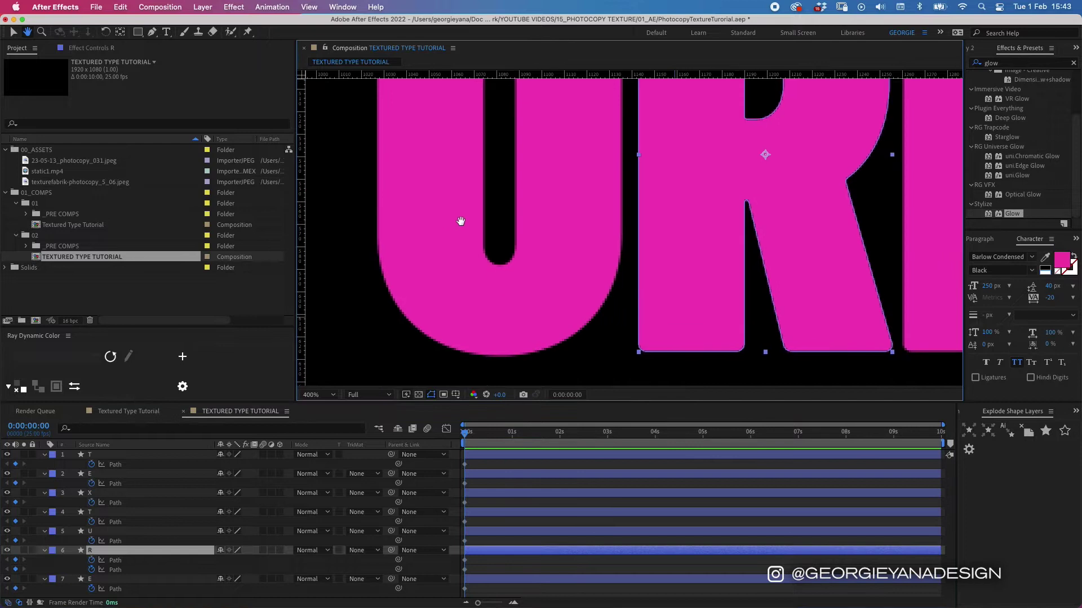
{"action": "left_click_drag", "start_coordinate": [620, 173], "coordinate": [469, 233]}
{"action": "left_click_drag", "start_coordinate": [564, 207], "coordinate": [541, 226]}
{"action": "left_click", "coordinate": [118, 562]}
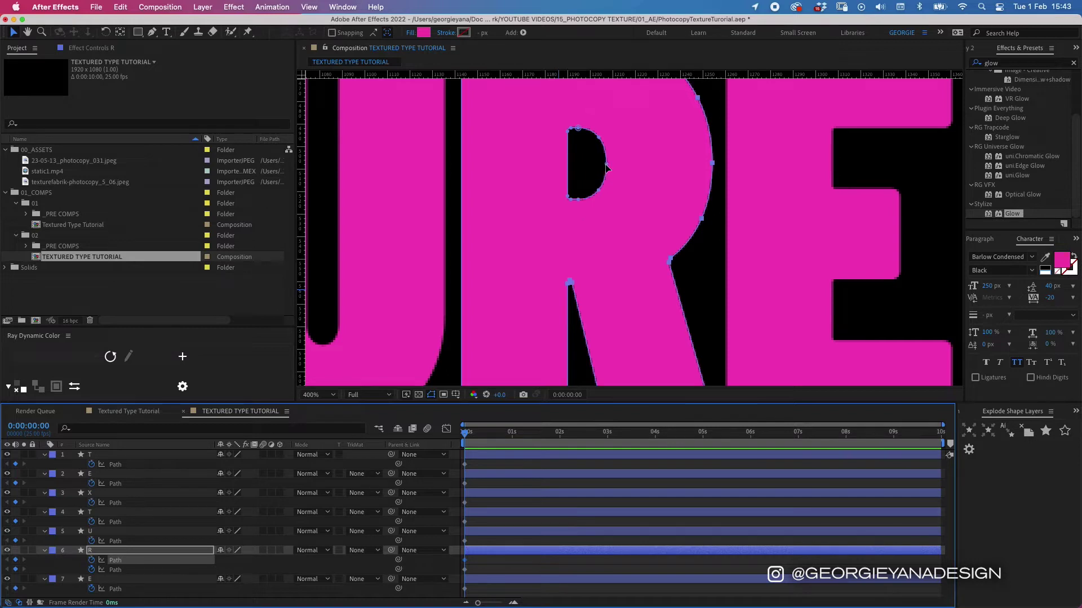
{"action": "key", "text": "g"}
{"action": "key", "text": "g"}
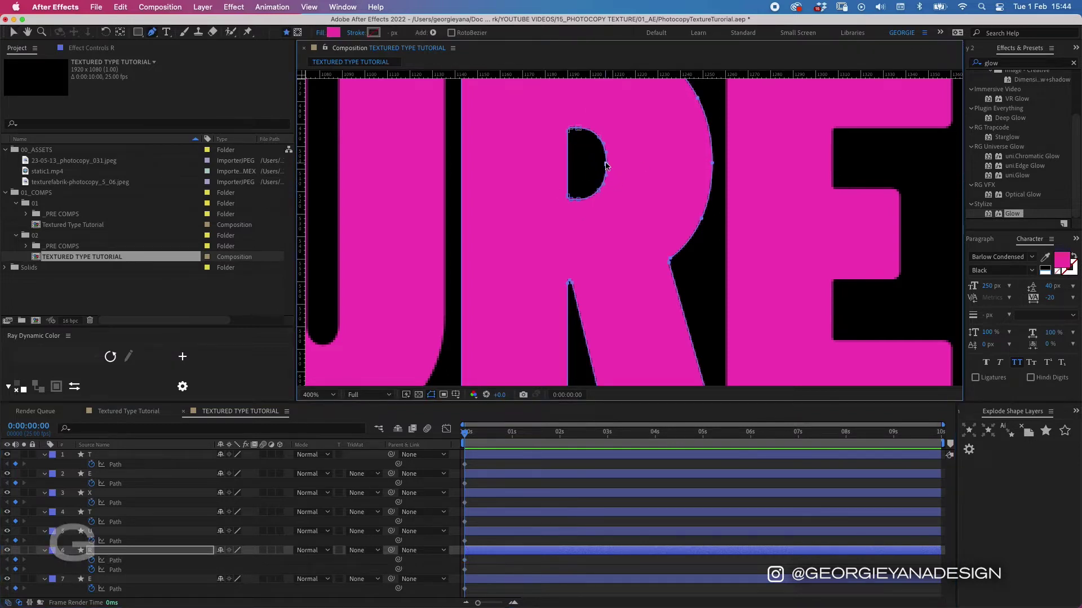
{"action": "scroll", "coordinate": [607, 166], "scroll_direction": "up", "scroll_amount": 2}
{"action": "scroll", "coordinate": [480, 219], "scroll_direction": "up", "scroll_amount": 5}
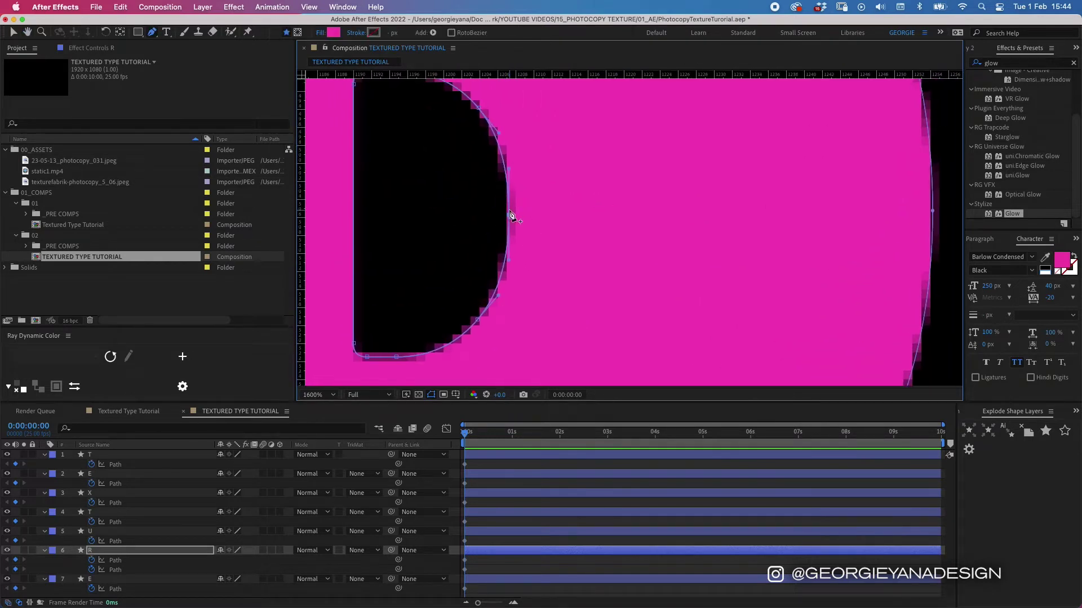
{"action": "left_click", "coordinate": [509, 213]}
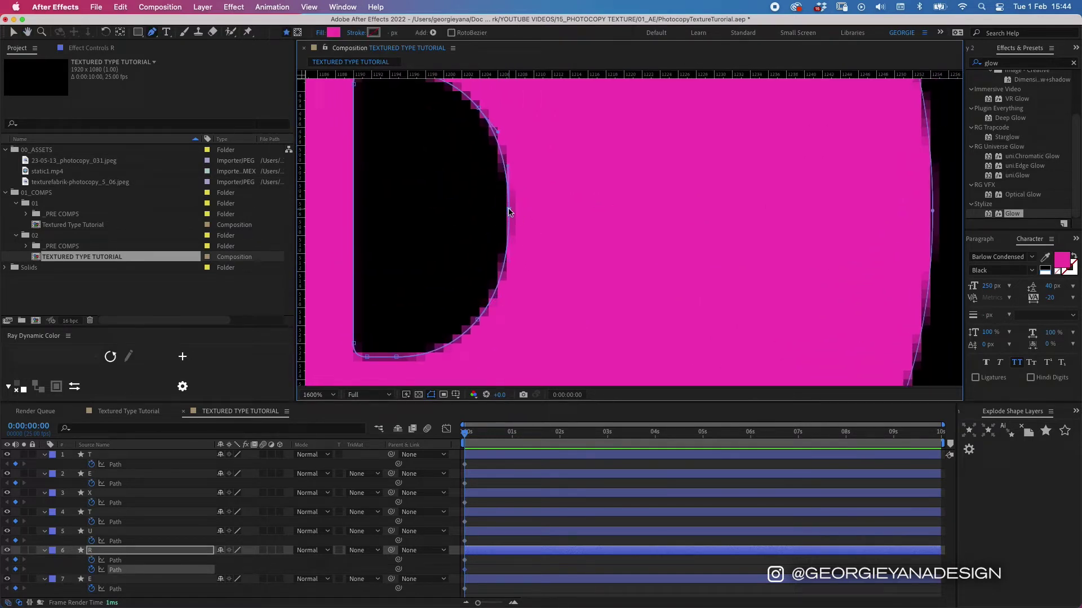
{"action": "left_click", "coordinate": [932, 211]}
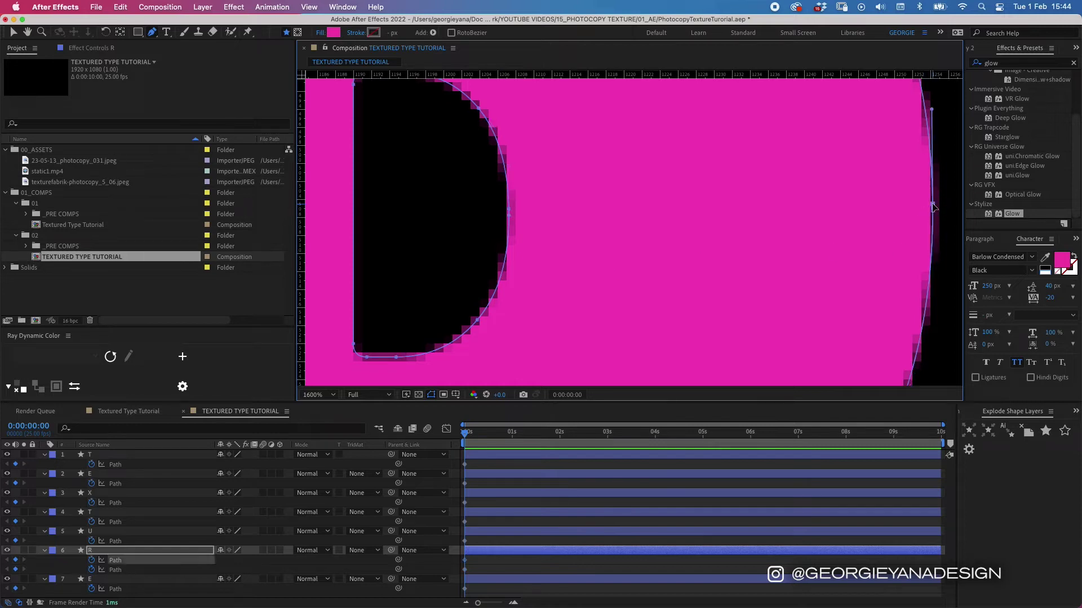
- Go to 0:00:01:00 and stretch the R downward by moving its lower path points, including the lower middle points of the bowl and counter
{"action": "key", "text": "v"}
{"action": "scroll", "coordinate": [666, 253], "scroll_direction": "down", "scroll_amount": 1}
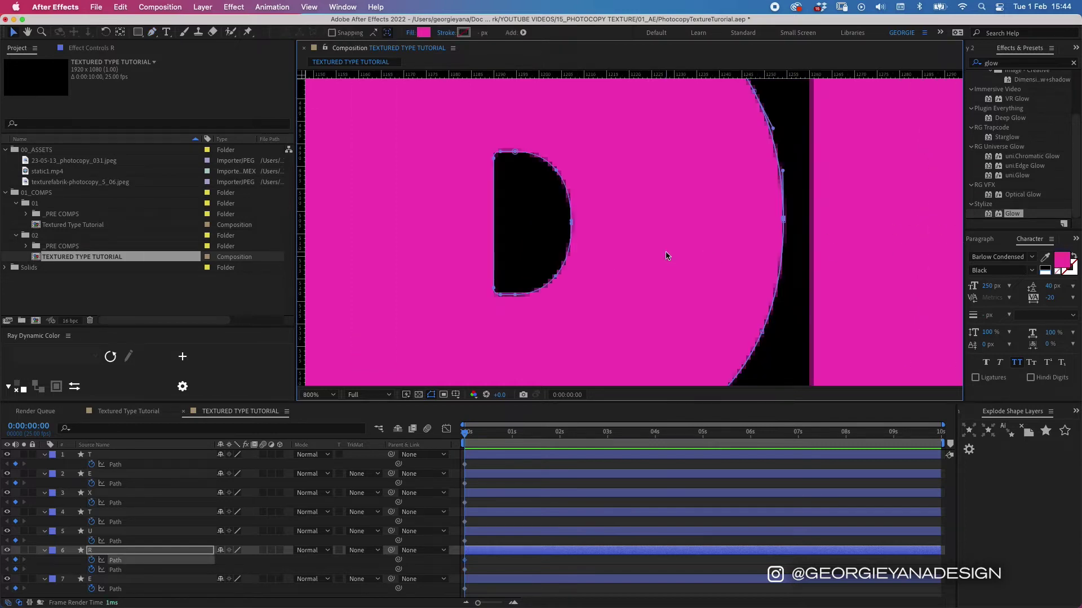
{"action": "left_click", "coordinate": [692, 230]}
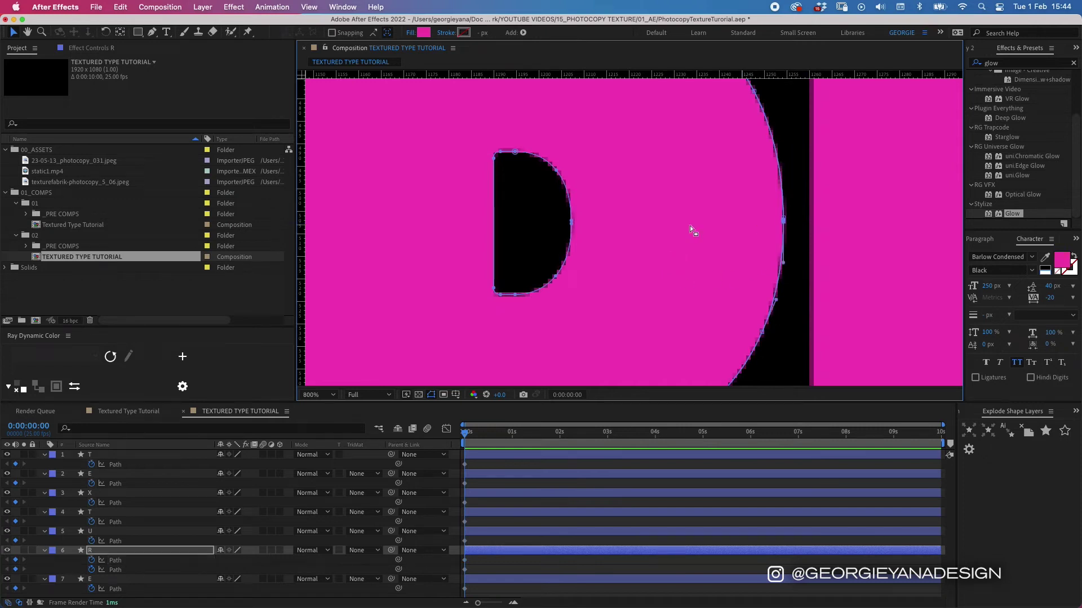
{"action": "left_click", "coordinate": [572, 223]}
{"action": "scroll", "coordinate": [523, 296], "scroll_direction": "down", "scroll_amount": 2}
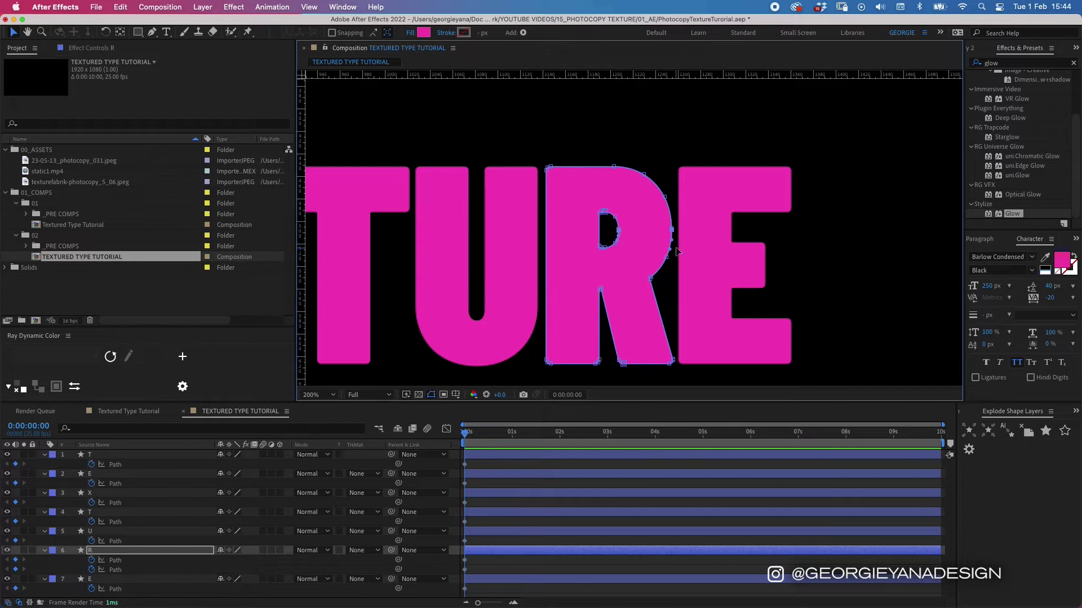
{"action": "left_click_drag", "start_coordinate": [688, 241], "coordinate": [509, 373]}
{"action": "scroll", "coordinate": [499, 377], "scroll_direction": "down", "scroll_amount": 2}
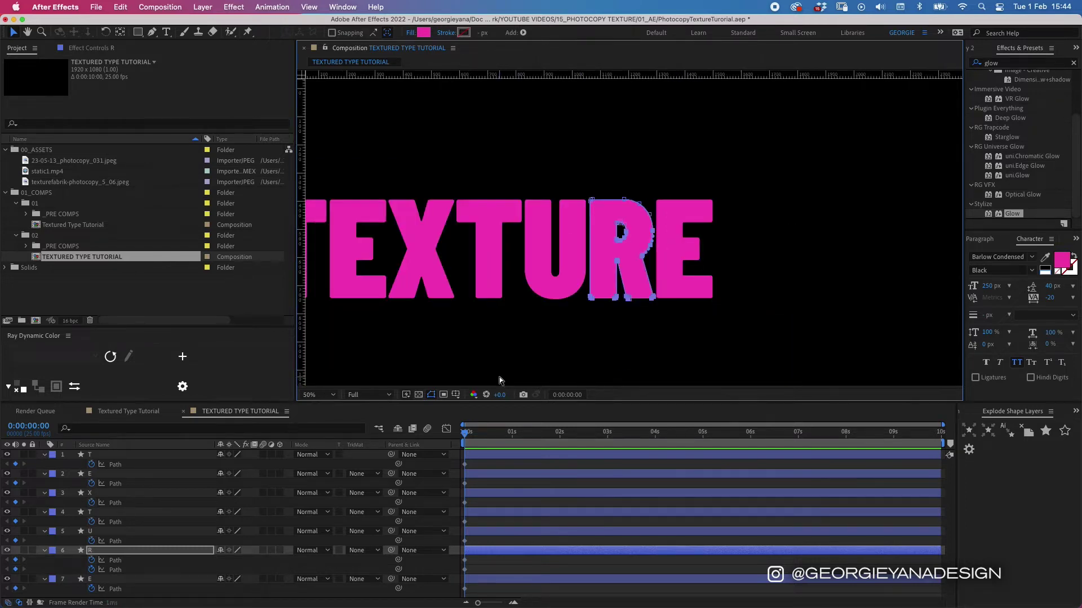
{"action": "left_click_drag", "start_coordinate": [469, 437], "coordinate": [512, 435]}
{"action": "left_click_drag", "start_coordinate": [676, 262], "coordinate": [681, 352]}
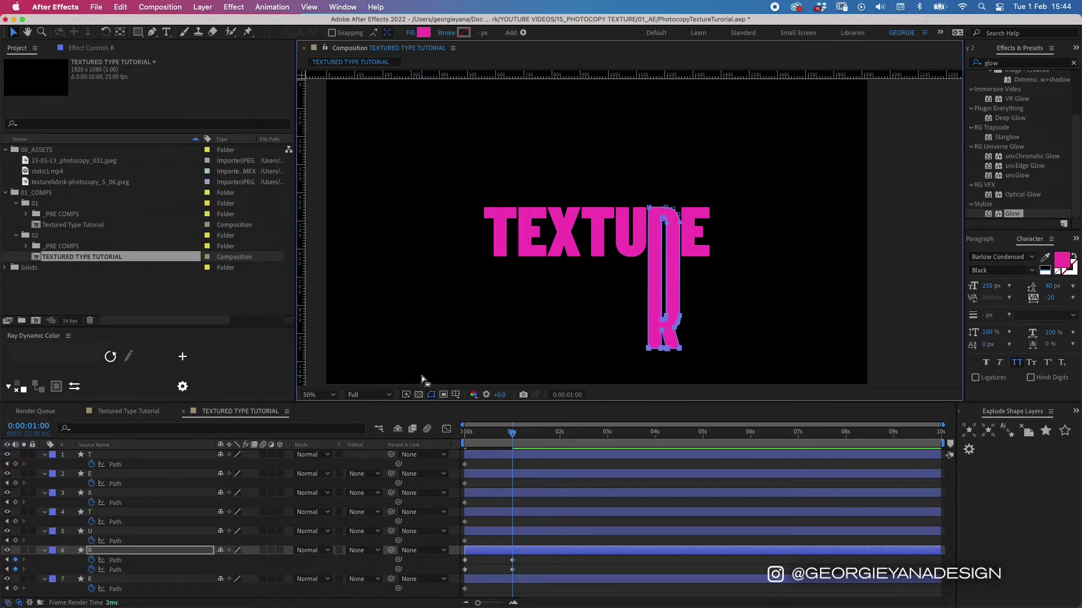
- Show the title/action-safe guides and extend the R's lower and upper points to the bottom and top edges of the title-safe frame
{"action": "key", "text": "apostrophe"}
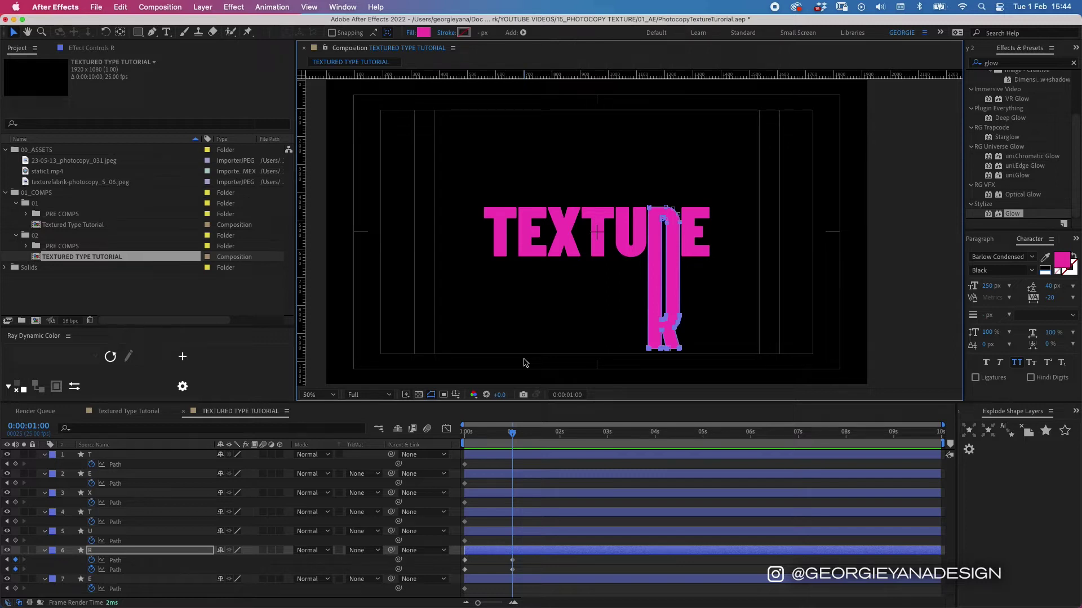
{"action": "left_click_drag", "start_coordinate": [664, 352], "coordinate": [670, 357]}
{"action": "left_click_drag", "start_coordinate": [711, 185], "coordinate": [592, 225]}
{"action": "left_click_drag", "start_coordinate": [664, 224], "coordinate": [664, 125]}
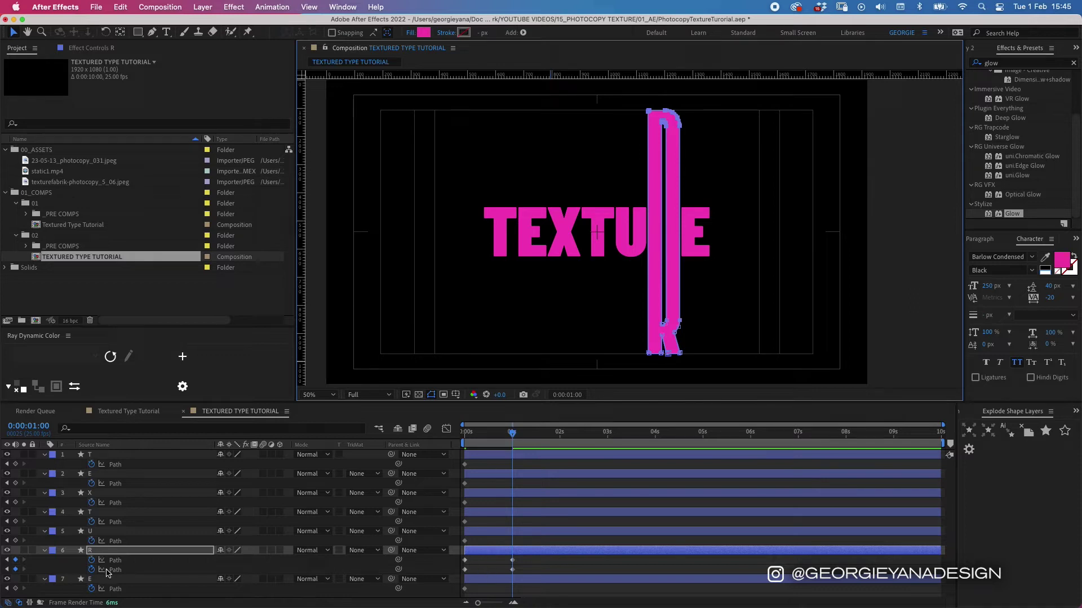
- Stretch the final E at 0:00:01:00 by moving its lower and upper path points to the title-safe frame's edges
{"action": "left_click", "coordinate": [116, 591]}
{"action": "left_click_drag", "start_coordinate": [733, 241], "coordinate": [665, 269]}
{"action": "left_click_drag", "start_coordinate": [682, 256], "coordinate": [681, 353]}
{"action": "left_click_drag", "start_coordinate": [732, 190], "coordinate": [697, 120]}
- Stretch the U at 0:00:01:00 by moving its lower and upper path points to the title-safe frame's edges
{"action": "left_click", "coordinate": [181, 540], "text": "super"}
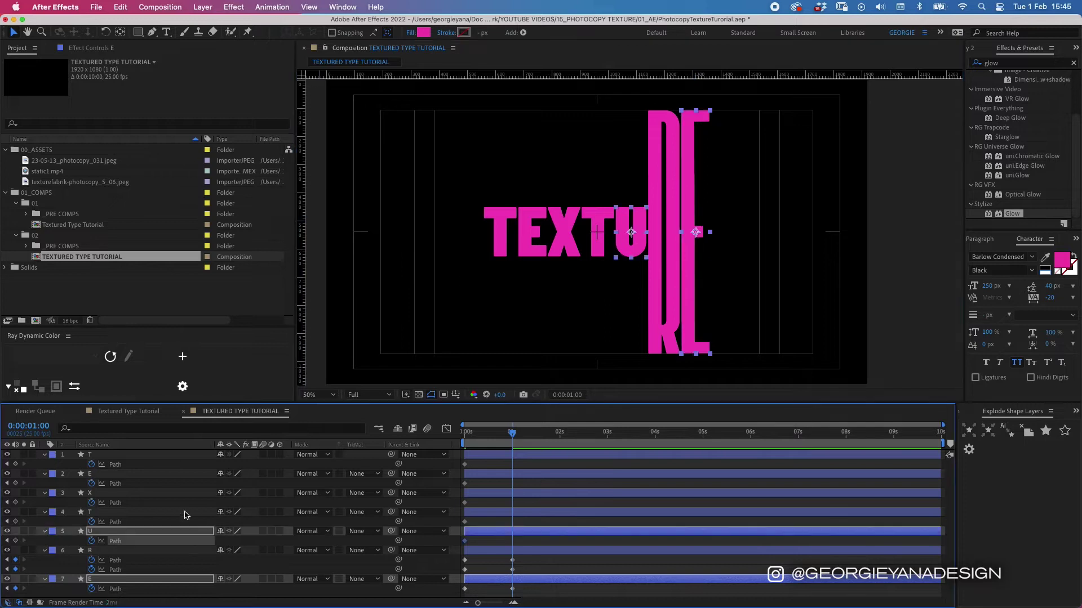
{"action": "left_click", "coordinate": [119, 522], "text": "super"}
{"action": "left_click", "coordinate": [128, 562], "text": "super"}
{"action": "left_click", "coordinate": [126, 569], "text": "shift"}
{"action": "left_click", "coordinate": [118, 522]}
{"action": "left_click", "coordinate": [117, 541]}
{"action": "left_click_drag", "start_coordinate": [607, 228], "coordinate": [673, 286]}
{"action": "left_click_drag", "start_coordinate": [645, 257], "coordinate": [648, 354]}
{"action": "left_click_drag", "start_coordinate": [606, 196], "coordinate": [646, 111]}
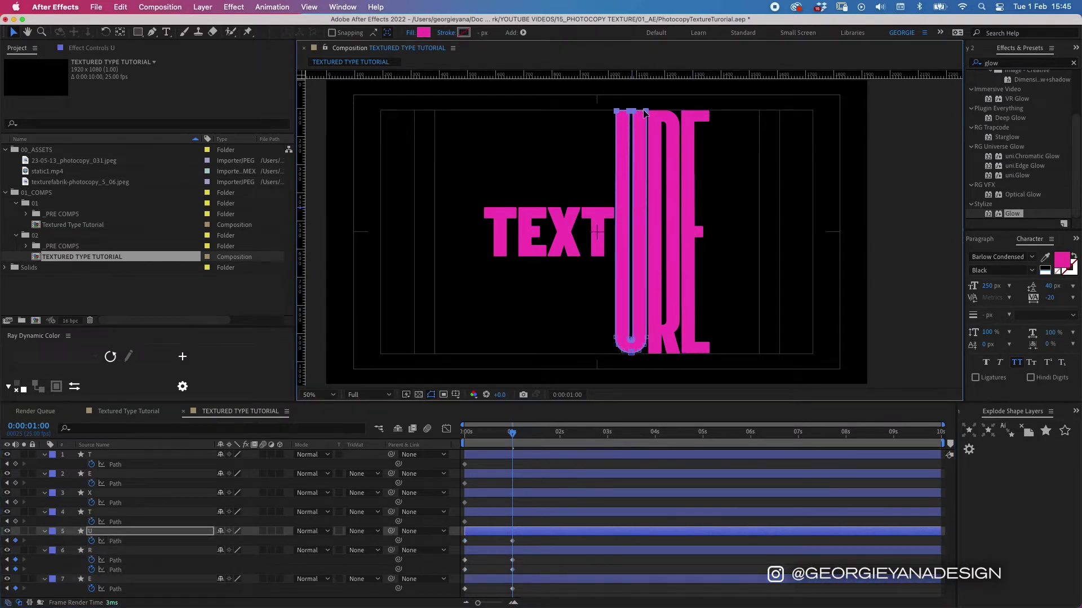
- Stretch the second T at 0:00:01:00 by moving its stem's base and its crossbar to the title-safe frame's edges
{"action": "left_click", "coordinate": [116, 522]}
{"action": "left_click_drag", "start_coordinate": [581, 241], "coordinate": [616, 275]}
{"action": "left_click_drag", "start_coordinate": [591, 258], "coordinate": [591, 355]}
{"action": "left_click_drag", "start_coordinate": [636, 193], "coordinate": [573, 225]}
{"action": "left_click_drag", "start_coordinate": [582, 209], "coordinate": [582, 112]}
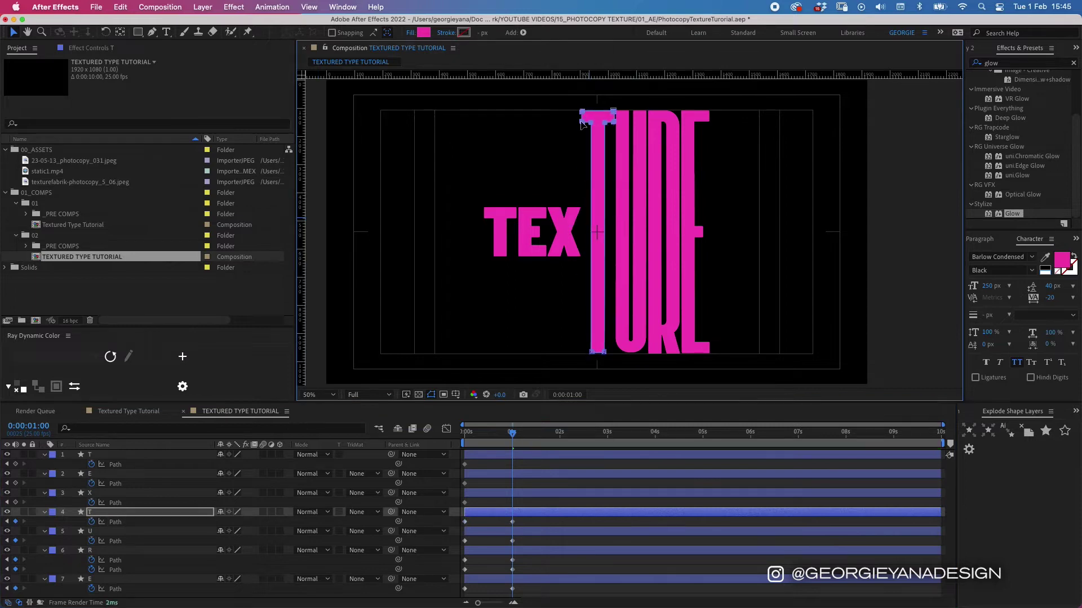
- Stretch the X at 0:00:01:00 to the title-safe frame's top and bottom edges, pulling its inner notch points towards the centre
{"action": "left_click", "coordinate": [116, 504]}
{"action": "left_click_drag", "start_coordinate": [530, 299], "coordinate": [613, 240]}
{"action": "left_click_drag", "start_coordinate": [565, 257], "coordinate": [567, 357]}
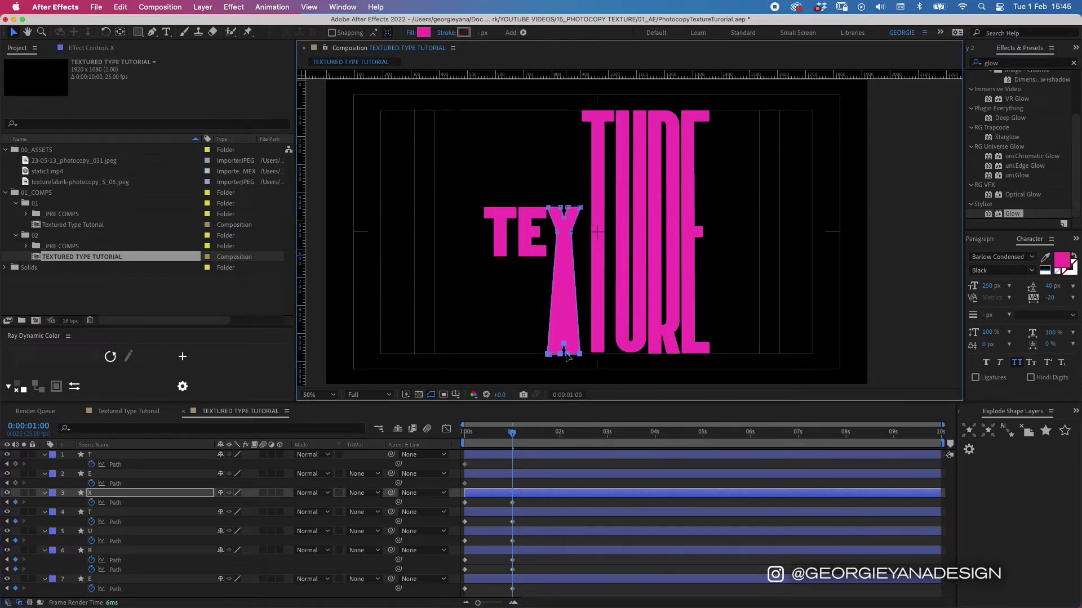
{"action": "left_click_drag", "start_coordinate": [512, 328], "coordinate": [586, 286]}
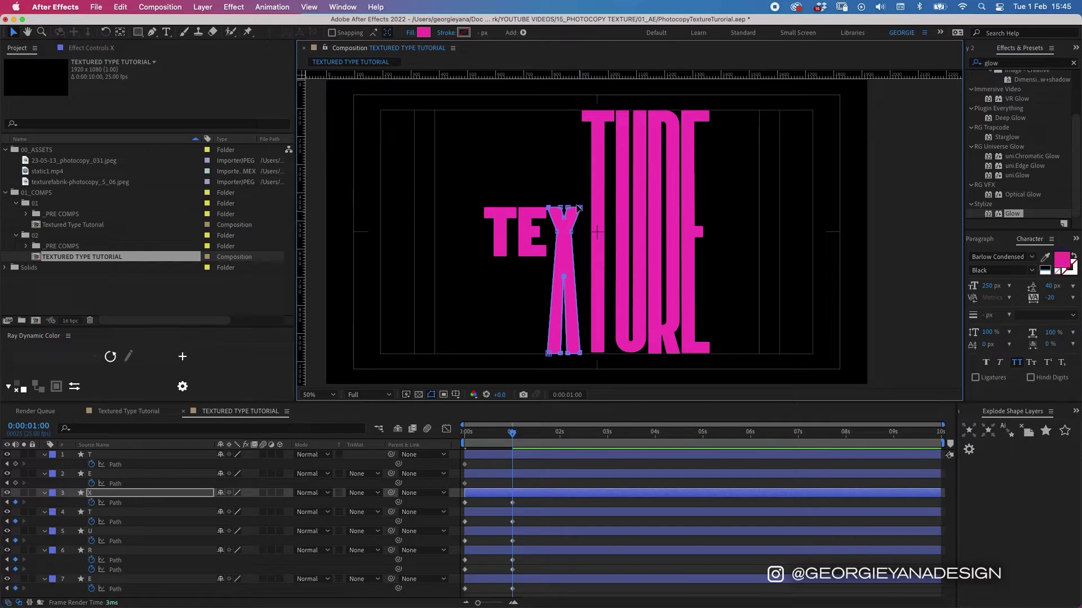
{"action": "left_click_drag", "start_coordinate": [603, 194], "coordinate": [516, 214]}
{"action": "key", "text": "super+z"}
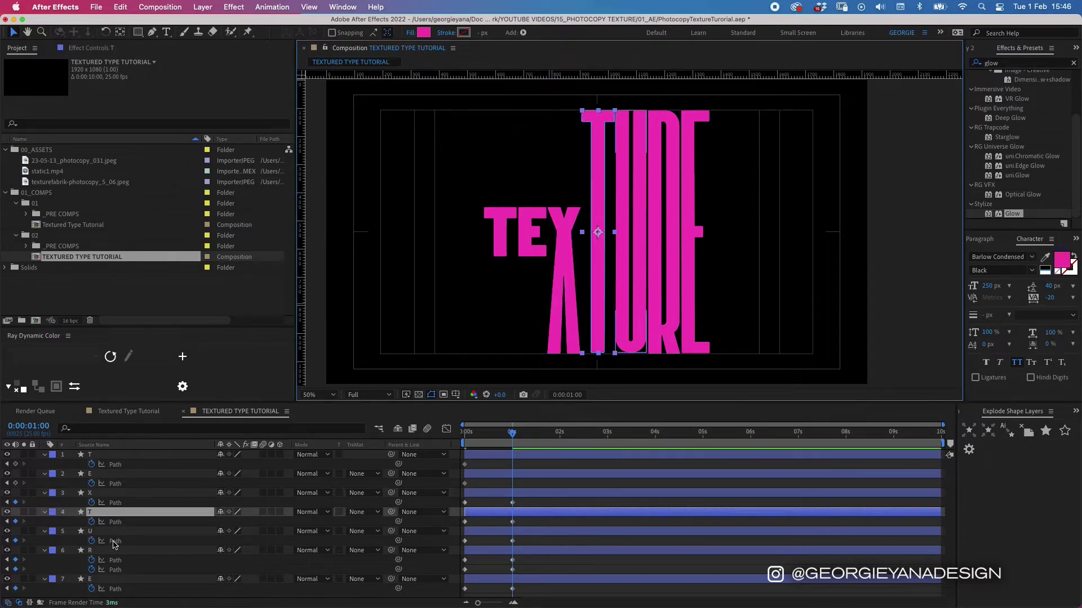
{"action": "left_click", "coordinate": [115, 503]}
{"action": "left_click_drag", "start_coordinate": [531, 191], "coordinate": [581, 111]}
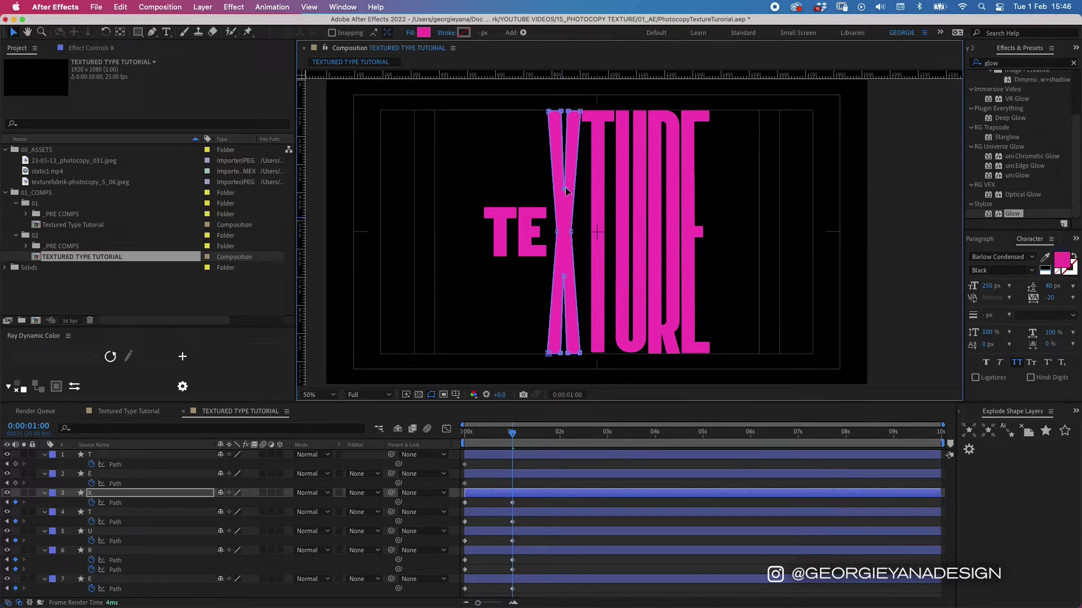
- Stretch the first E at 0:00:01:00 by moving its lower and upper path points to the title-safe frame's edges
{"action": "left_click", "coordinate": [116, 484]}
{"action": "left_click_drag", "start_coordinate": [508, 276], "coordinate": [519, 354]}
{"action": "left_click_drag", "start_coordinate": [575, 189], "coordinate": [511, 221]}
{"action": "left_click_drag", "start_coordinate": [532, 207], "coordinate": [533, 112]}
- Stretch the first T at 0:00:01:00 by moving its stem's base and its crossbar to the title-safe frame's edges
{"action": "left_click", "coordinate": [115, 465]}
{"action": "left_click_drag", "start_coordinate": [466, 263], "coordinate": [559, 242]}
{"action": "left_click_drag", "start_coordinate": [500, 256], "coordinate": [500, 353]}
{"action": "left_click_drag", "start_coordinate": [500, 212], "coordinate": [501, 112]}
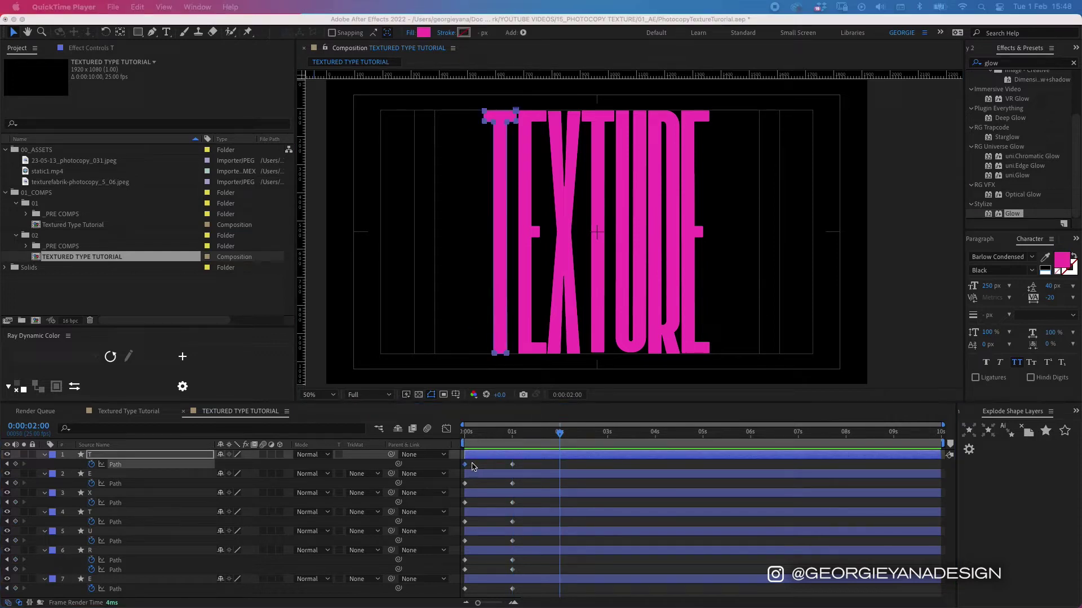
- Copy each letter's Path keyframe from 0:00:00:00 and paste it at 0:00:02:00, including both paths of the R
{"action": "left_click", "coordinate": [457, 470]}
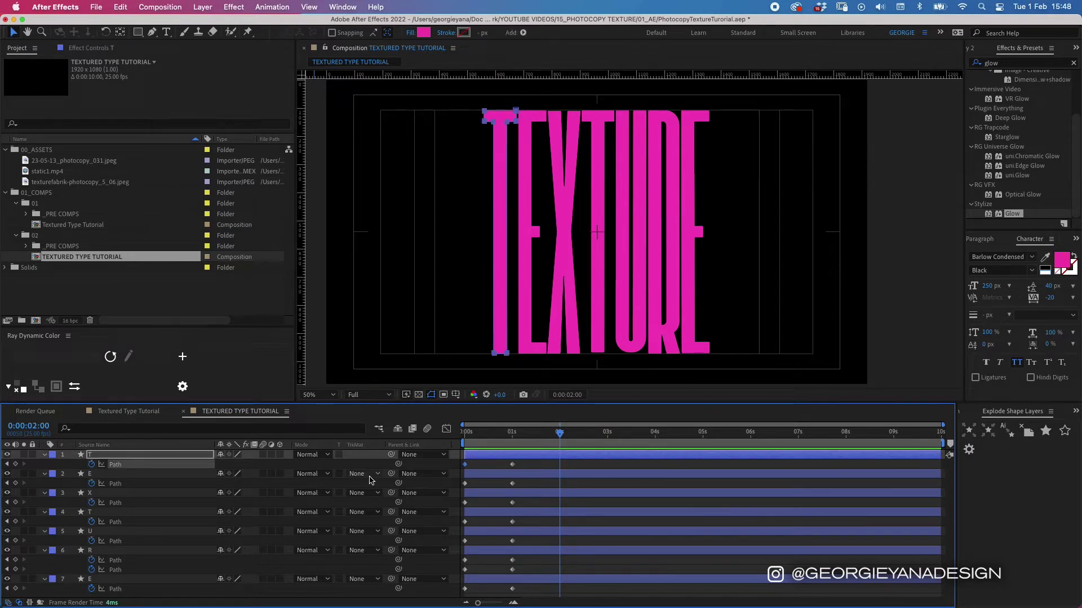
{"action": "key", "text": "super+v"}
{"action": "left_click", "coordinate": [462, 484]}
{"action": "key", "text": "super+v"}
{"action": "left_click_drag", "start_coordinate": [476, 501], "coordinate": [459, 573]}
{"action": "key", "text": "super+c"}
{"action": "key", "text": "super+v"}
{"action": "key", "text": "super+c"}
{"action": "key", "text": "super+v"}
{"action": "key", "text": "super+c"}
{"action": "key", "text": "super+v"}
{"action": "key", "text": "super+c"}
{"action": "key", "text": "super+v"}
{"action": "key", "text": "super+c"}
{"action": "key", "text": "super+v"}
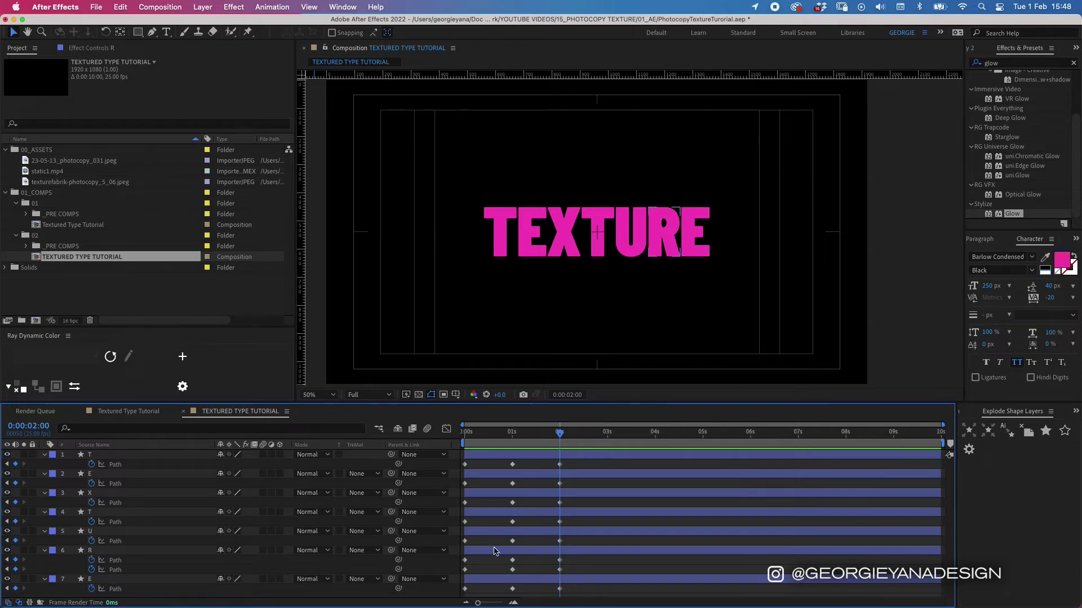
- Ease every letter's Path keyframes in the speed graph by lowering the speeds at 0, 1 and 2 seconds to zero with extended handles
{"action": "left_click_drag", "start_coordinate": [571, 592], "coordinate": [550, 459]}
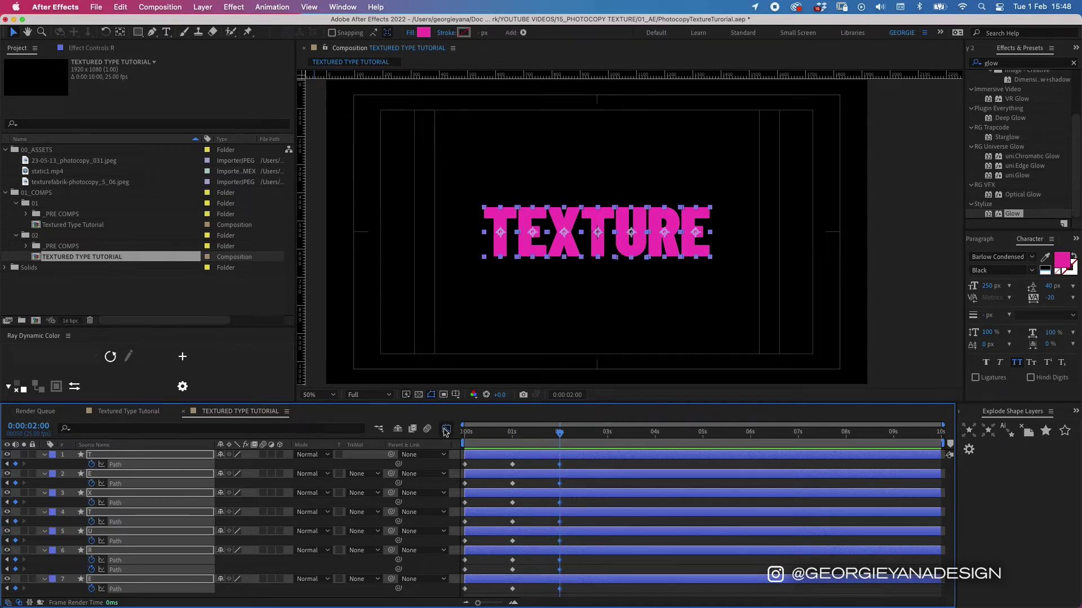
{"action": "left_click", "coordinate": [446, 429]}
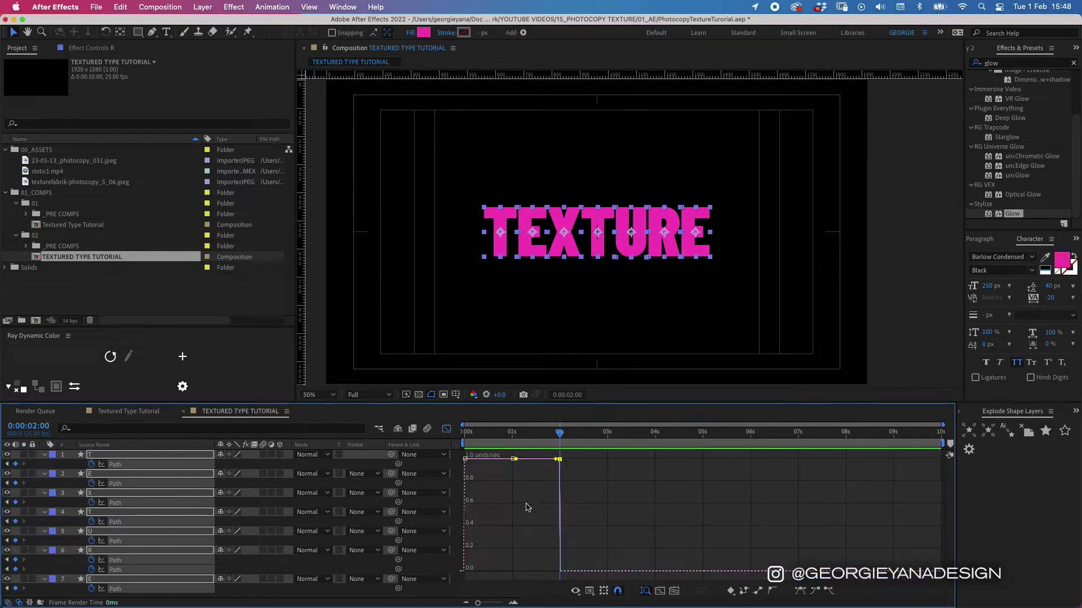
{"action": "right_click", "coordinate": [595, 504]}
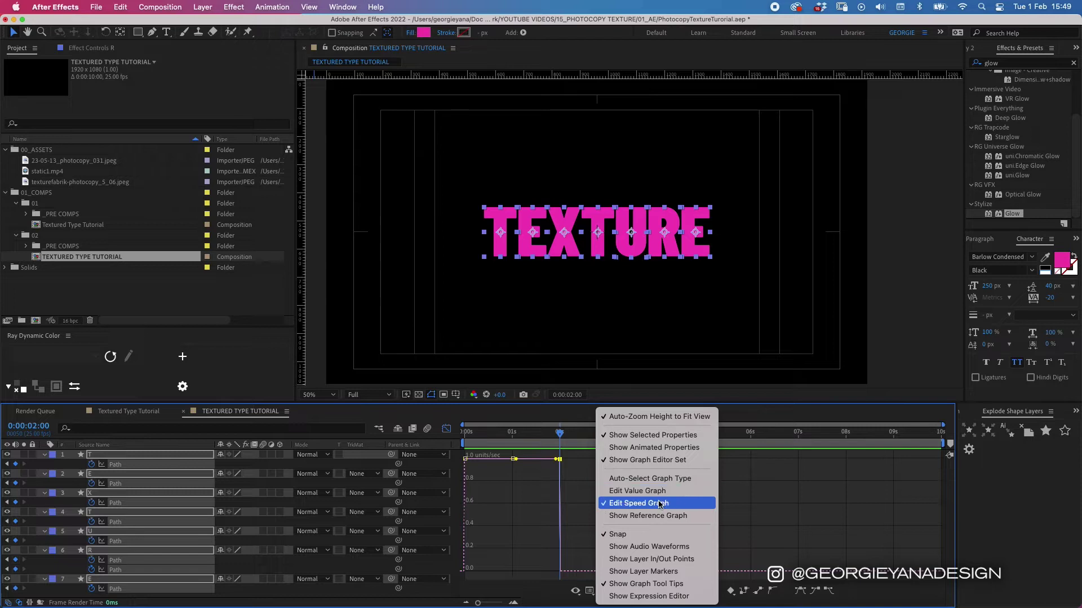
{"action": "left_click", "coordinate": [598, 504]}
{"action": "left_click_drag", "start_coordinate": [578, 454], "coordinate": [545, 575]}
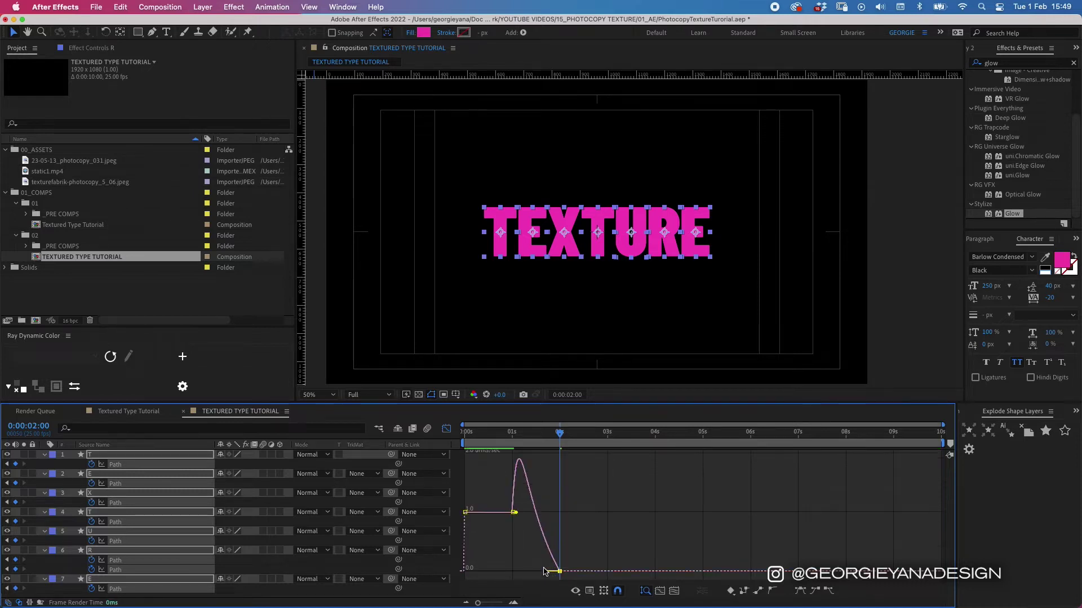
{"action": "left_click_drag", "start_coordinate": [522, 523], "coordinate": [529, 574]}
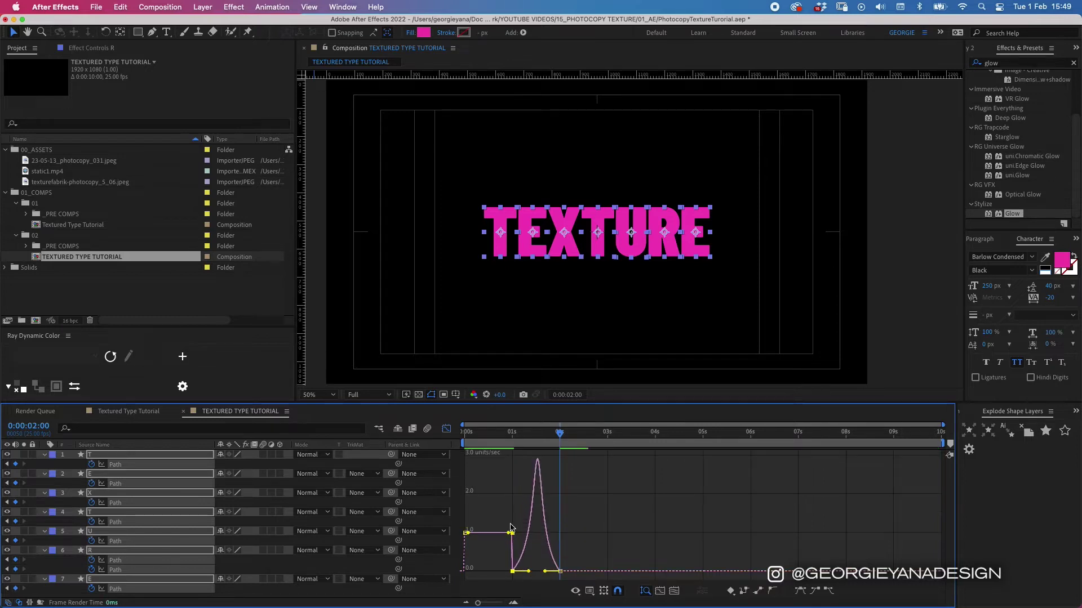
{"action": "left_click_drag", "start_coordinate": [508, 534], "coordinate": [497, 582]}
{"action": "left_click", "coordinate": [526, 455]}
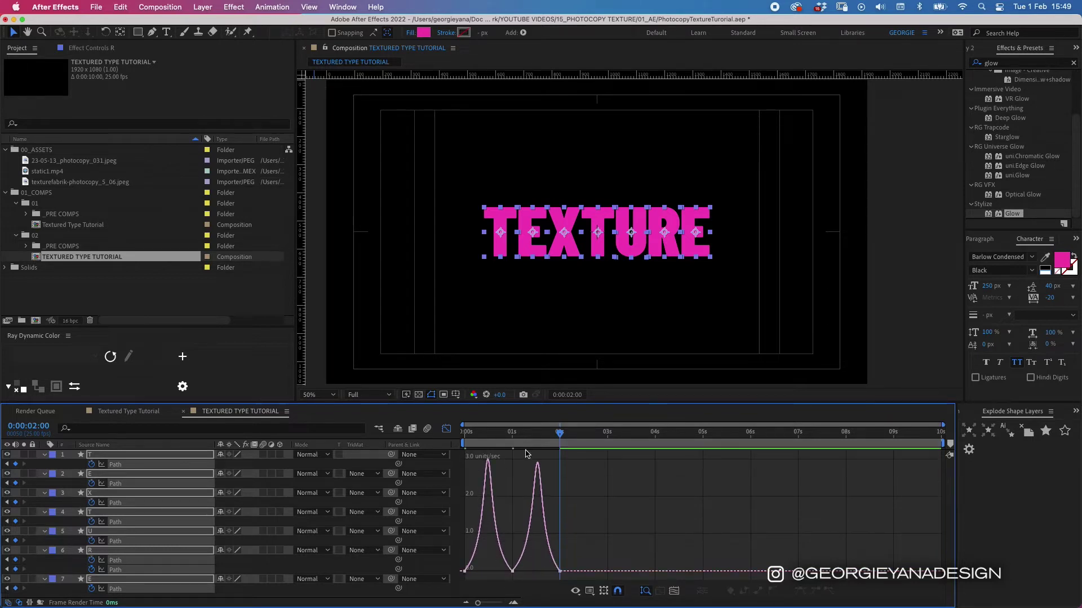
- Play back the eased stretch animation from 0:00:00:00 to check its motion
{"action": "left_click_drag", "start_coordinate": [529, 440], "coordinate": [451, 451]}
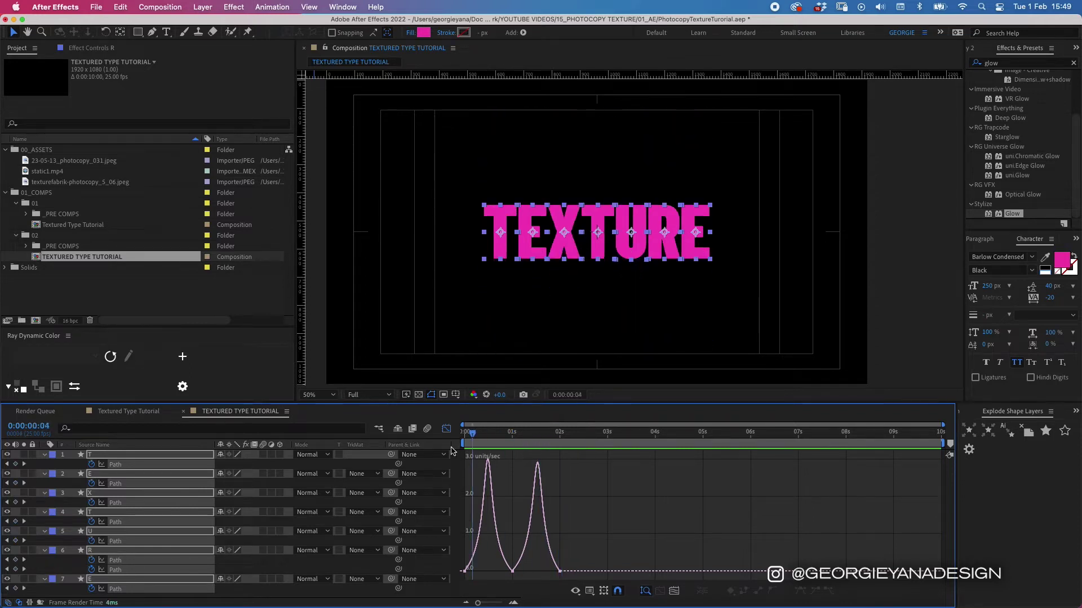
{"action": "key", "text": "space"}
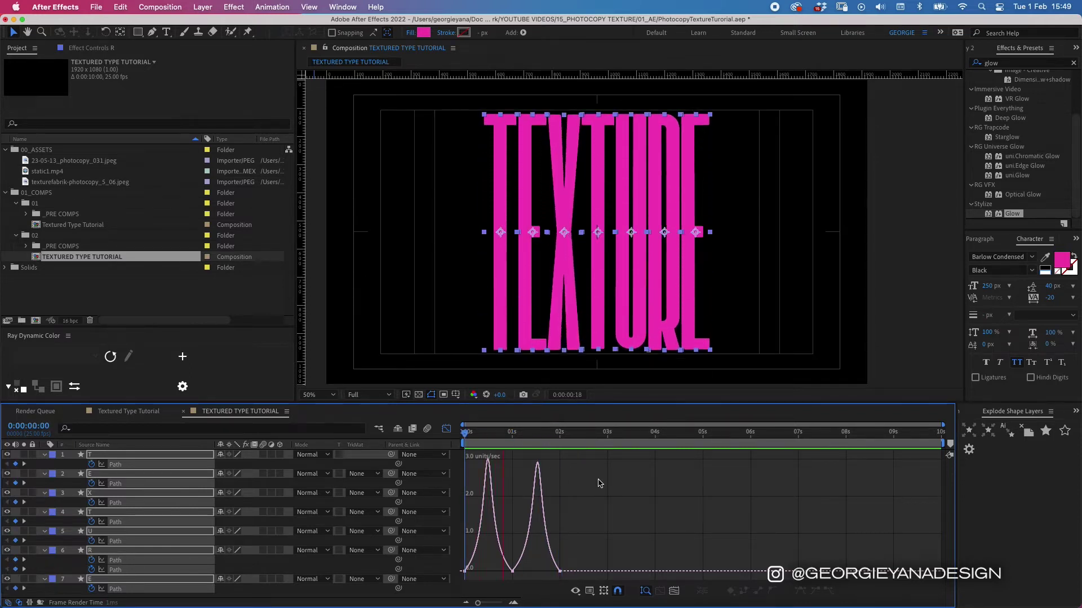
{"action": "left_click_drag", "start_coordinate": [551, 434], "coordinate": [460, 441]}
{"action": "key", "text": "space"}
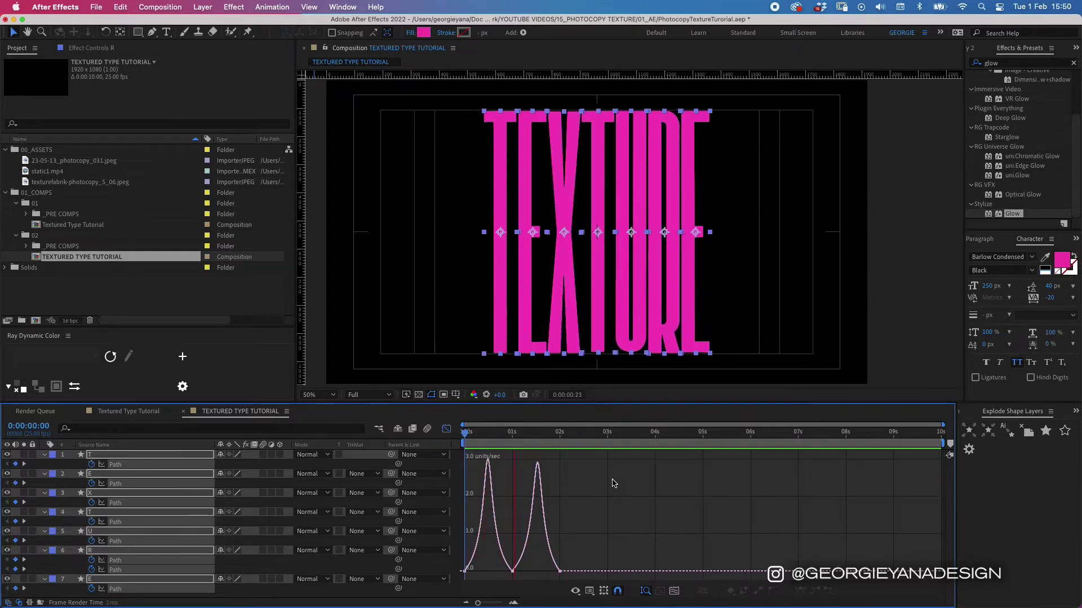
{"action": "key", "text": "space"}
- Undo the speed-graph easing of the letters' Path keyframes
{"action": "key", "text": "super+z"}
{"action": "key", "text": "super+z"}
{"action": "key", "text": "super+z"}
{"action": "key", "text": "super+z"}
{"action": "key", "text": "super+z"}
{"action": "key", "text": "super+z"}
{"action": "key", "text": "super+z"}
{"action": "key", "text": "super+z"}
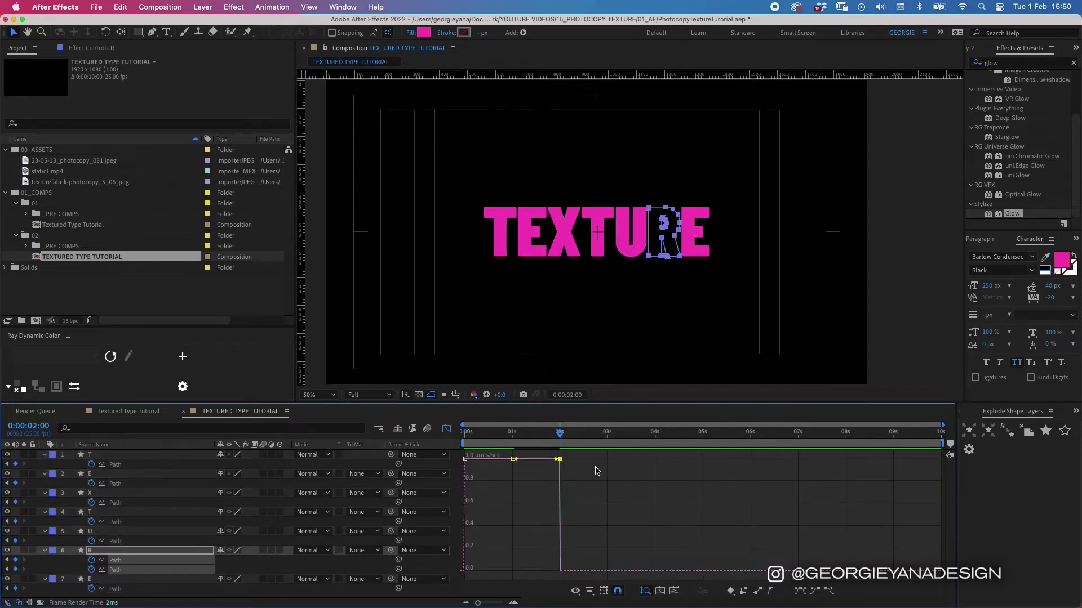
{"action": "key", "text": "super+z"}
{"action": "key", "text": "super+z"}
{"action": "key", "text": "super+z"}
{"action": "key", "text": "super+z"}
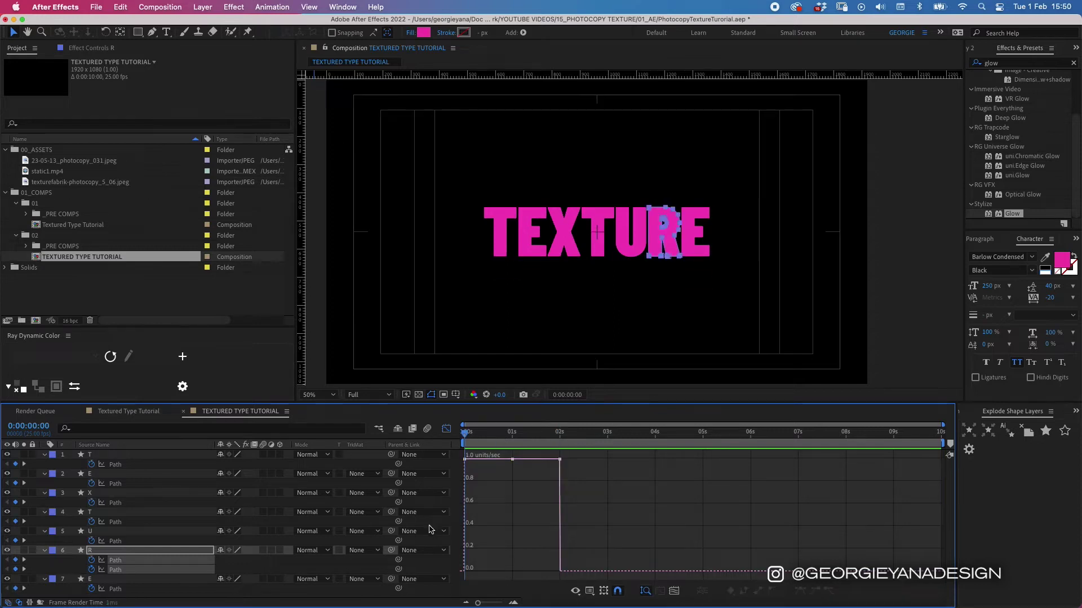
- Preview the animation from the start, then switch the timeline from the graph editor back to keyframes, with the current time at 0:00:02:00
{"action": "key", "text": "space"}
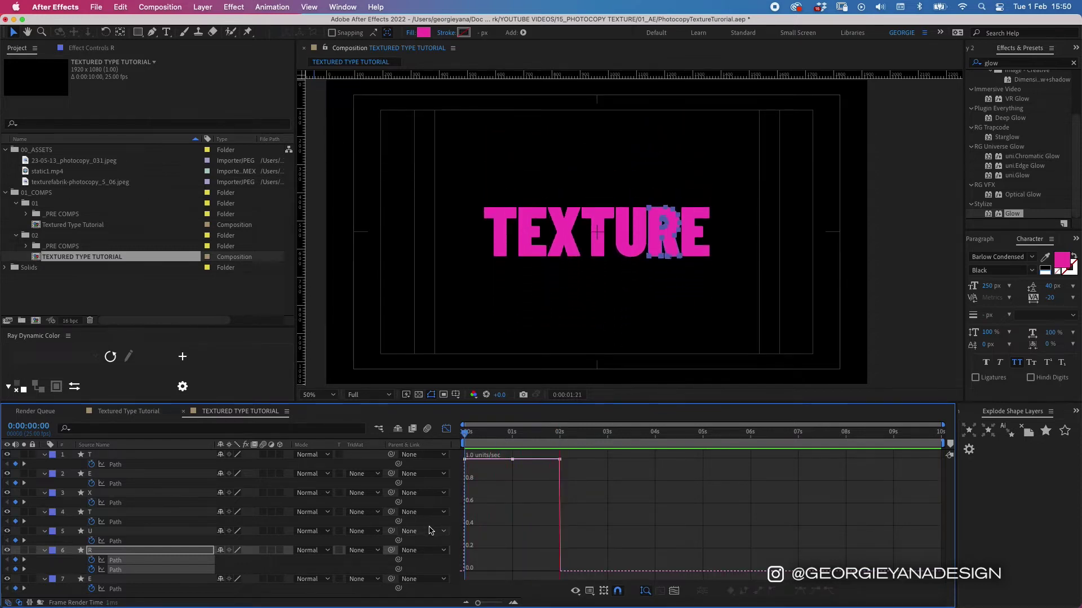
{"action": "key", "text": "space"}
{"action": "left_click", "coordinate": [523, 436]}
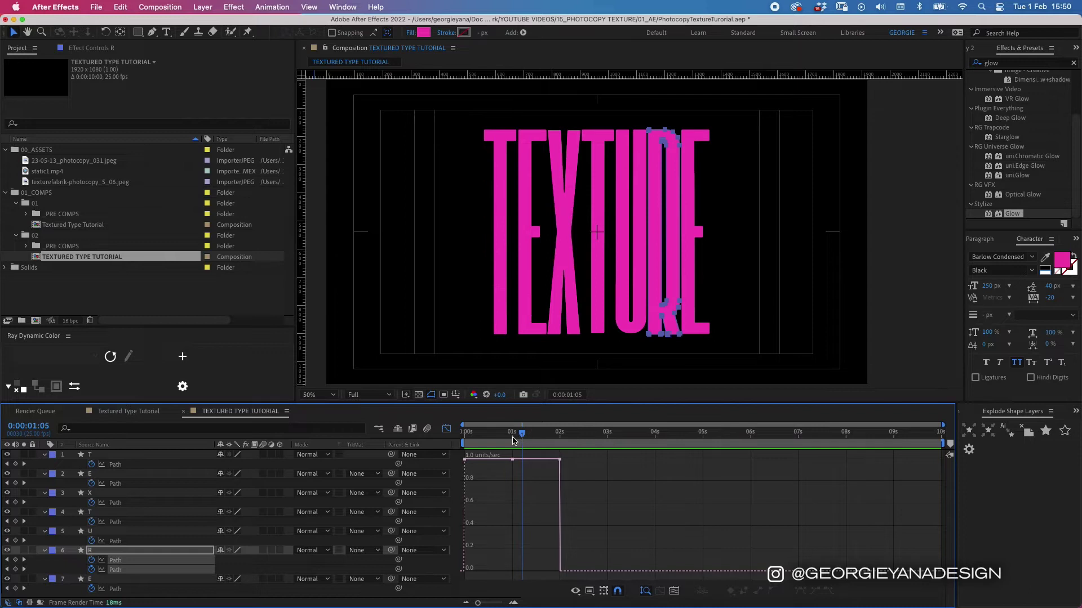
{"action": "key", "text": "shift+F3"}
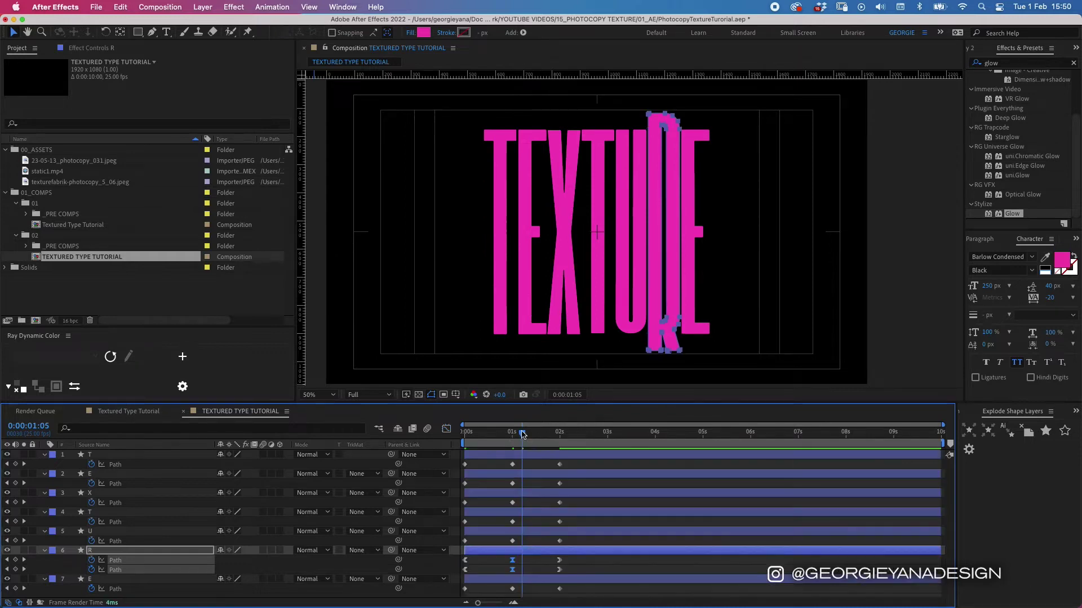
{"action": "left_click_drag", "start_coordinate": [523, 435], "coordinate": [561, 439]}
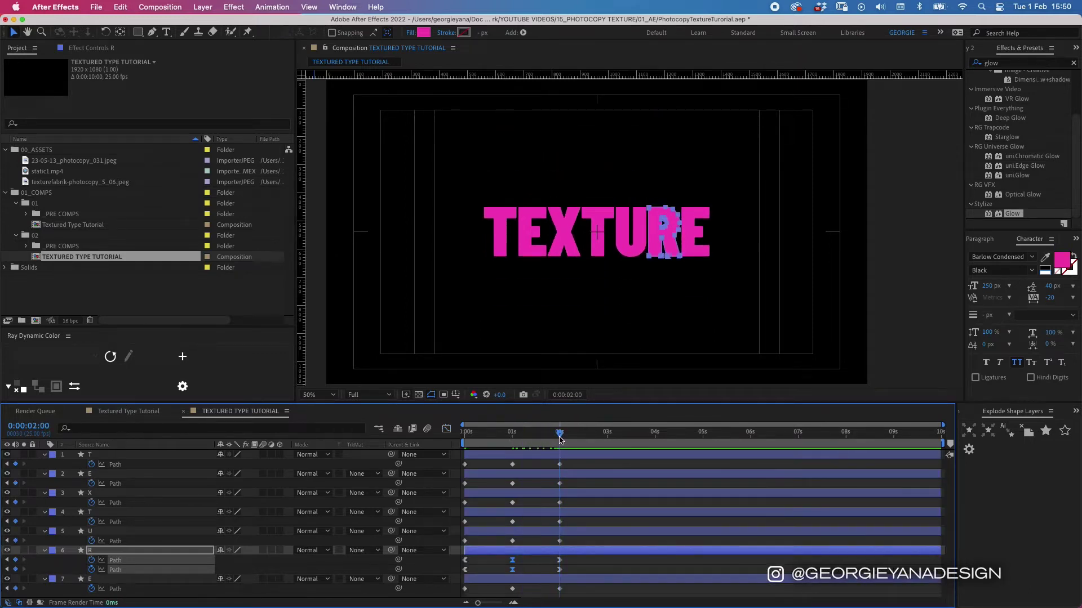
- Shift the Path keyframes of every letter after the first T two frames later, so they start at 0:00:00:02
{"action": "left_click", "coordinate": [592, 455]}
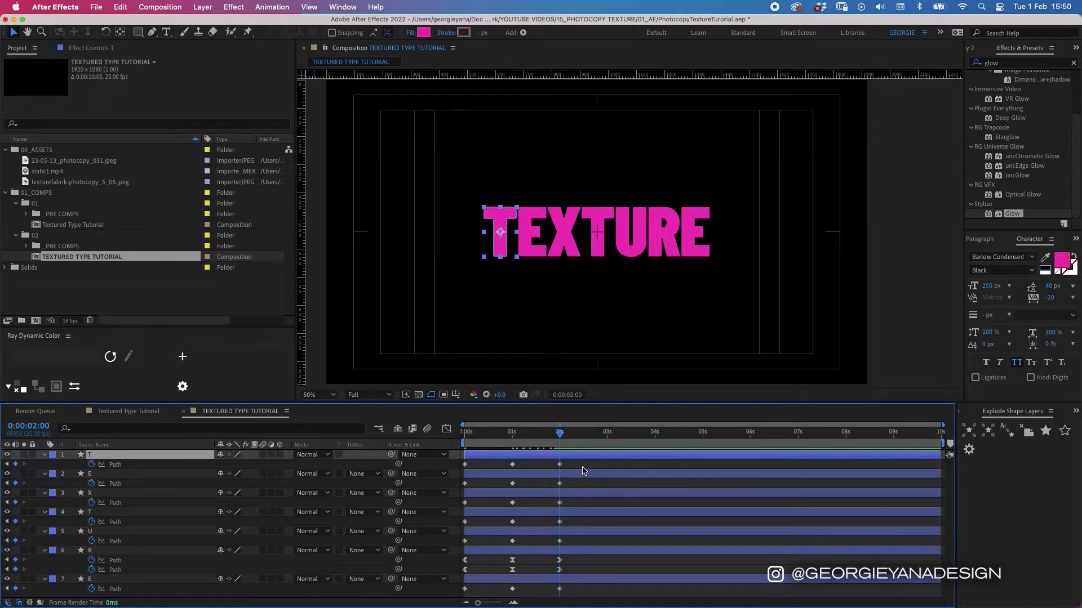
{"action": "left_click", "coordinate": [588, 580]}
{"action": "left_click_drag", "start_coordinate": [590, 479], "coordinate": [491, 527]}
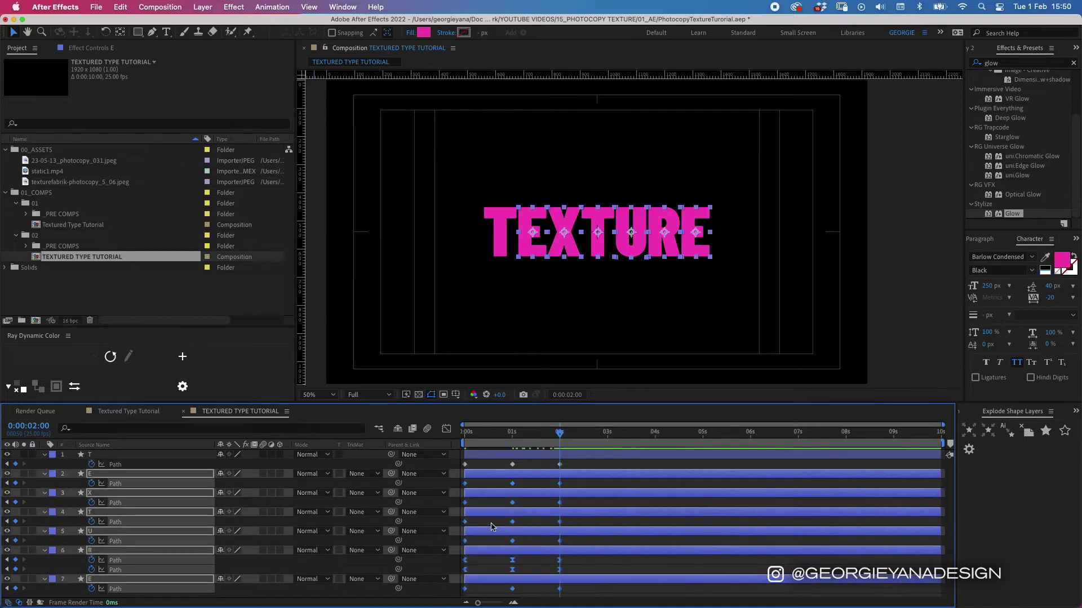
{"action": "key", "text": "="}
{"action": "key", "text": "="}
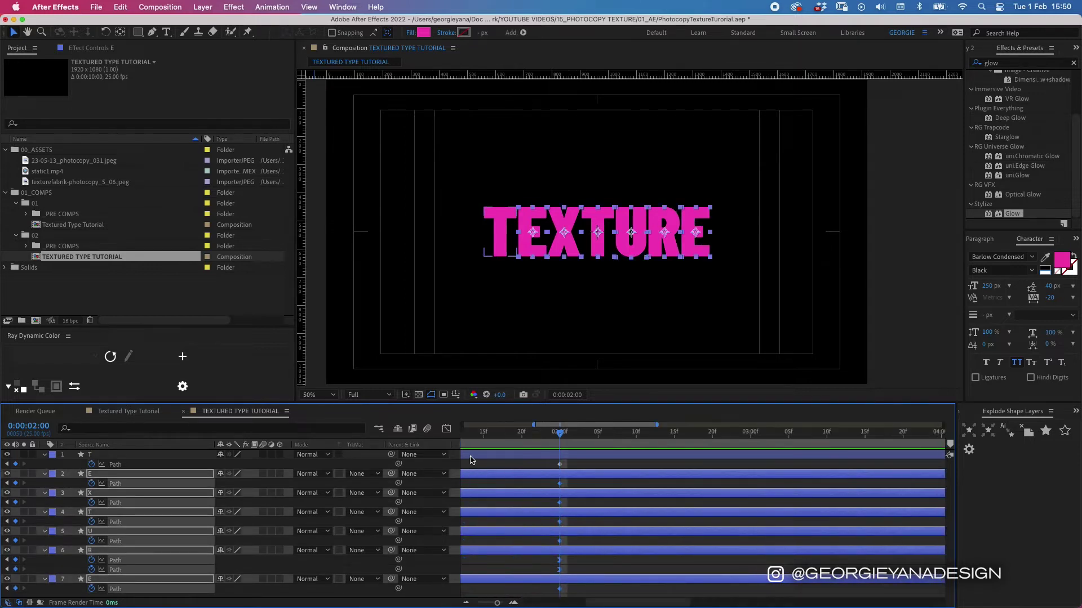
{"action": "left_click_drag", "start_coordinate": [481, 479], "coordinate": [742, 495]}
{"action": "left_click_drag", "start_coordinate": [488, 443], "coordinate": [429, 445]}
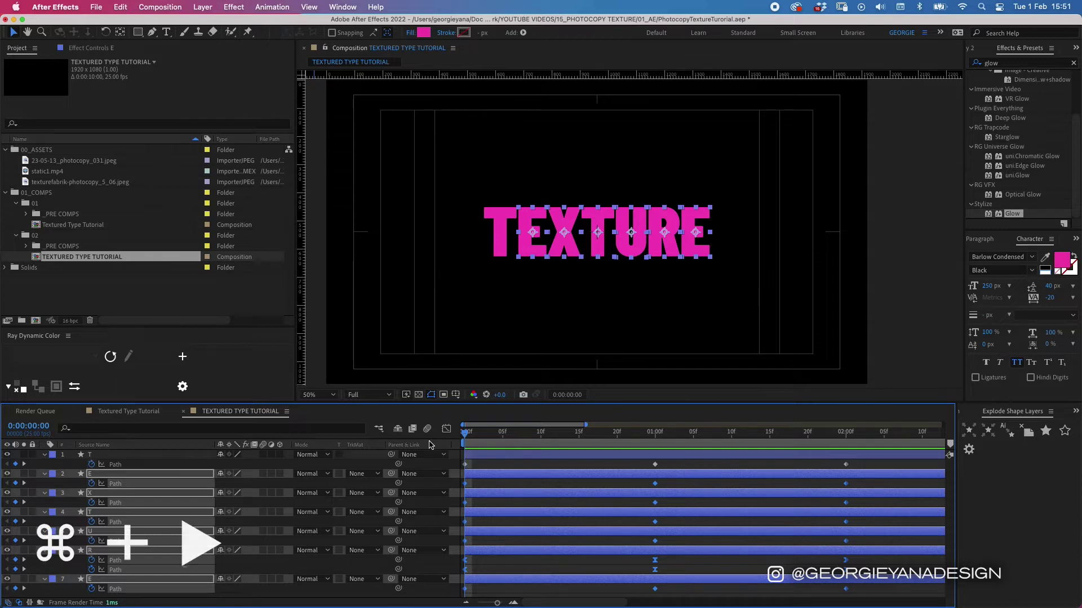
{"action": "key", "text": "super+Right"}
{"action": "key", "text": "super+Right"}
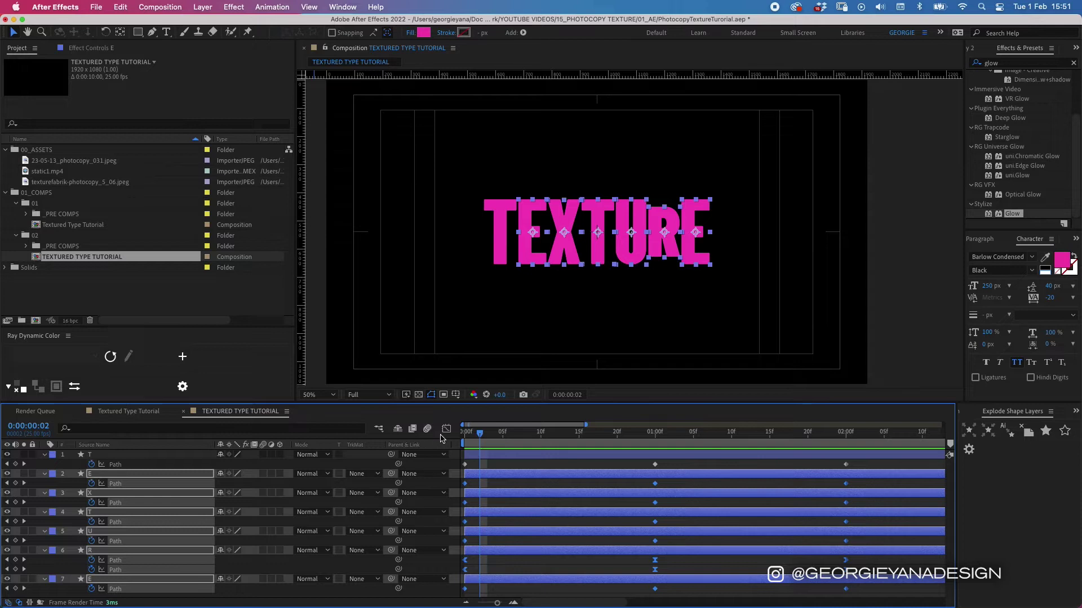
{"action": "left_click_drag", "start_coordinate": [465, 488], "coordinate": [924, 496]}
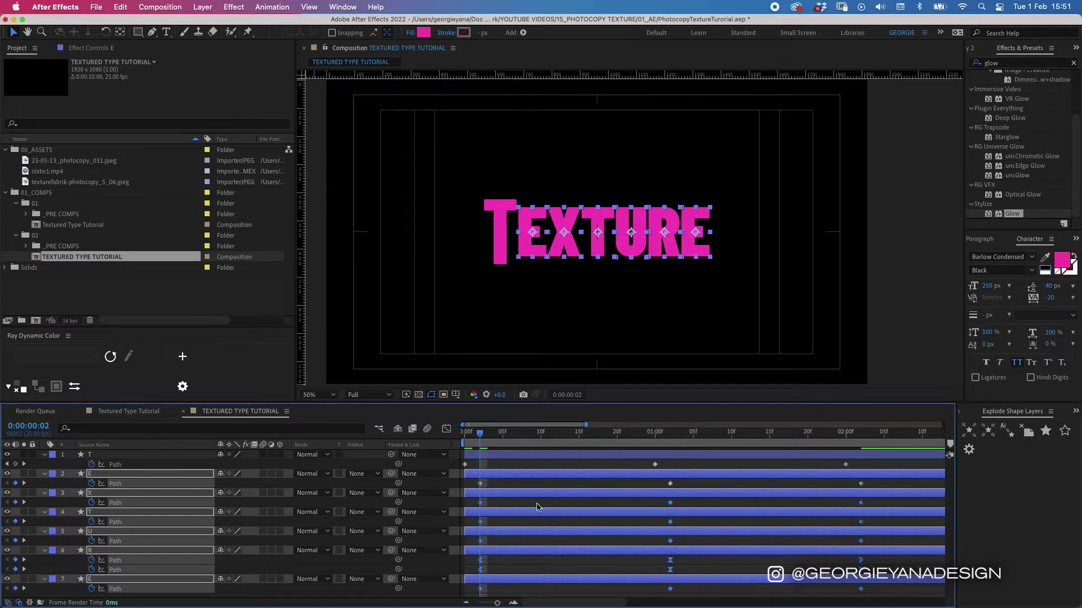
- Shift the Path keyframes of the X and all letters after it another two frames, starting at 0:00:00:04
{"action": "key", "text": "Page_Down"}
{"action": "key", "text": "Page_Down"}
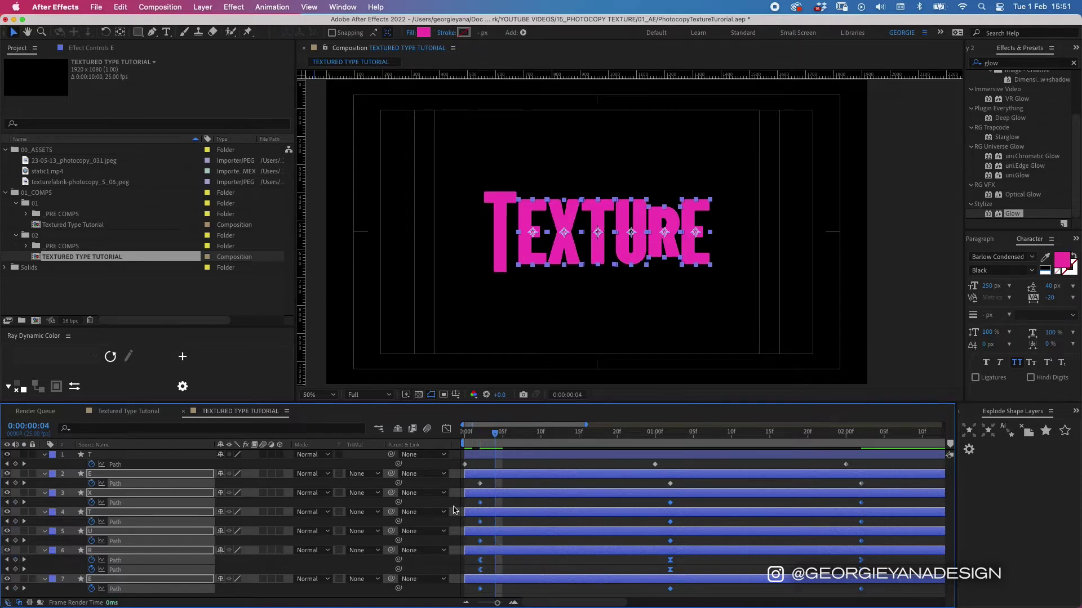
{"action": "left_click_drag", "start_coordinate": [480, 506], "coordinate": [495, 505]}
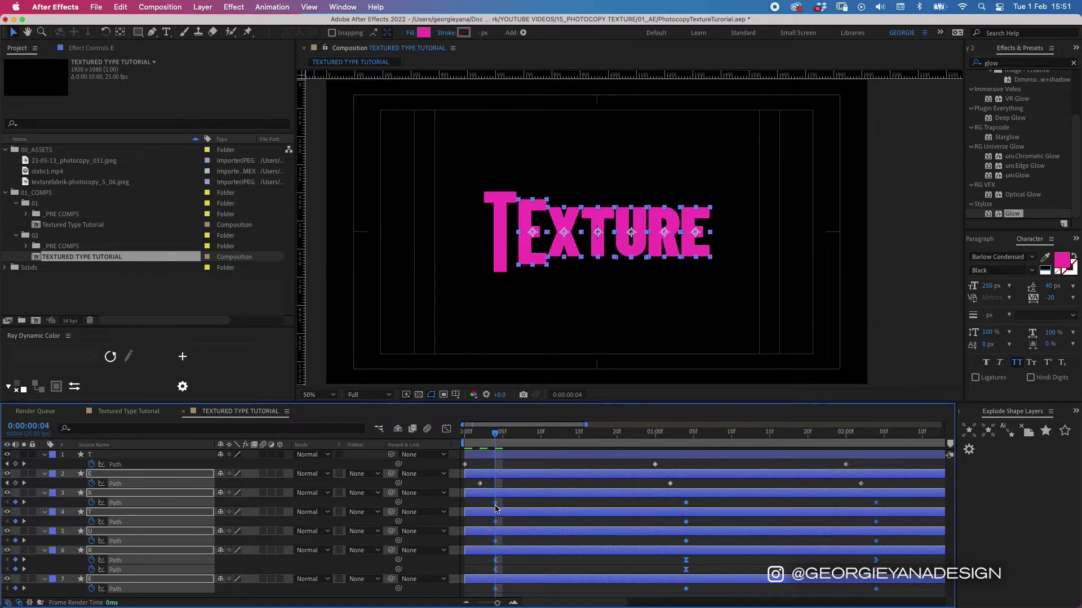
{"action": "left_click_drag", "start_coordinate": [677, 505], "coordinate": [927, 515]}
- Stagger the Path keyframes of the second T, U, R and last E by two more frames each, starting at frames 6, 8, 10 and 12
{"action": "left_click_drag", "start_coordinate": [494, 522], "coordinate": [510, 524]}
{"action": "left_click_drag", "start_coordinate": [489, 517], "coordinate": [921, 531]}
{"action": "left_click_drag", "start_coordinate": [510, 542], "coordinate": [526, 542]}
{"action": "left_click_drag", "start_coordinate": [508, 536], "coordinate": [924, 546]}
{"action": "left_click_drag", "start_coordinate": [526, 560], "coordinate": [541, 561]}
{"action": "left_click_drag", "start_coordinate": [519, 557], "coordinate": [925, 574]}
{"action": "left_click_drag", "start_coordinate": [541, 590], "coordinate": [556, 589]}
{"action": "key", "text": "Home"}
{"action": "key", "text": "minus"}
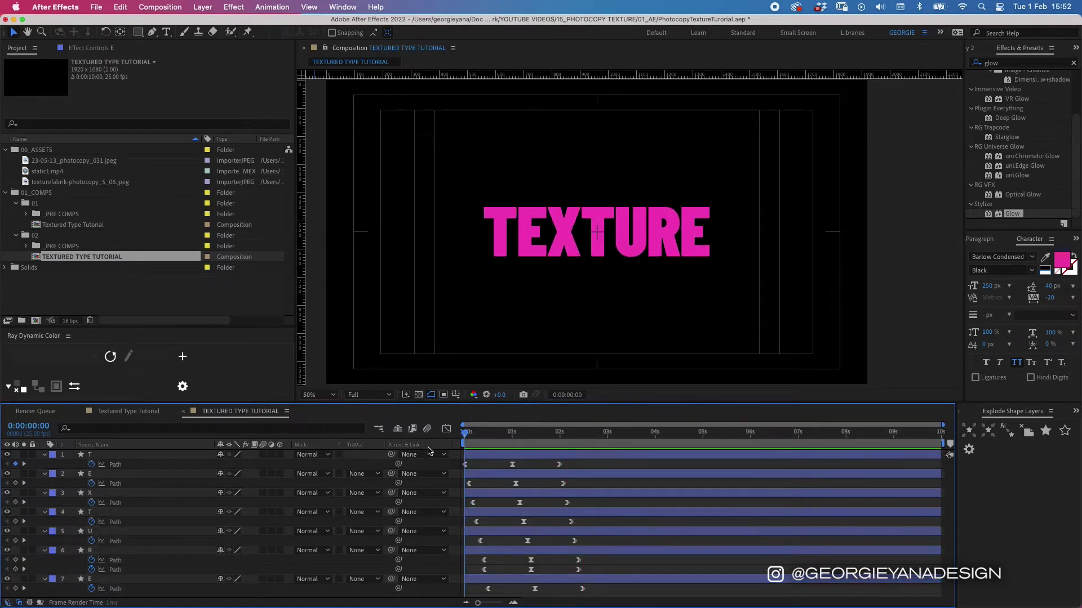
- Trim the end of all seven letter layers to 0:00:02:12 and collapse their keyframed properties
{"action": "left_click_drag", "start_coordinate": [486, 439], "coordinate": [583, 439]}
{"action": "left_click", "coordinate": [613, 457]}
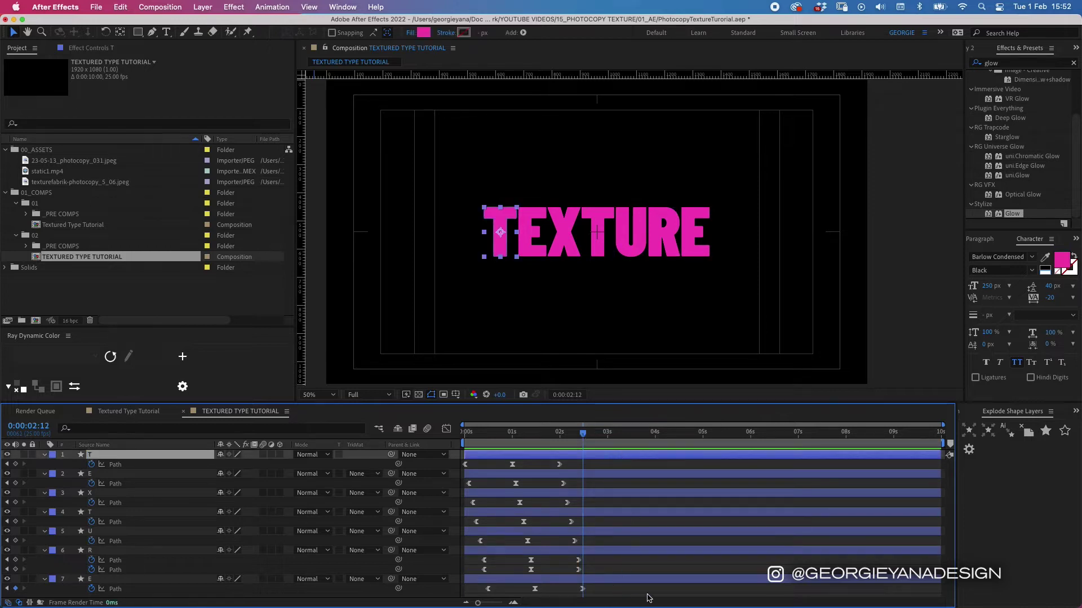
{"action": "left_click", "coordinate": [628, 583], "text": "shift"}
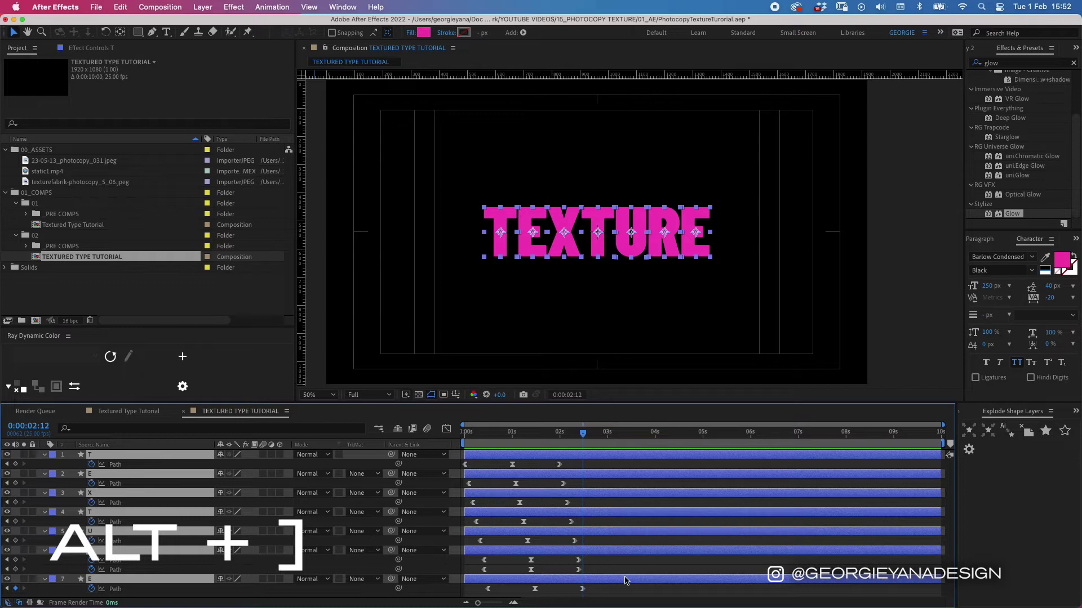
{"action": "key", "text": "alt+bracketright"}
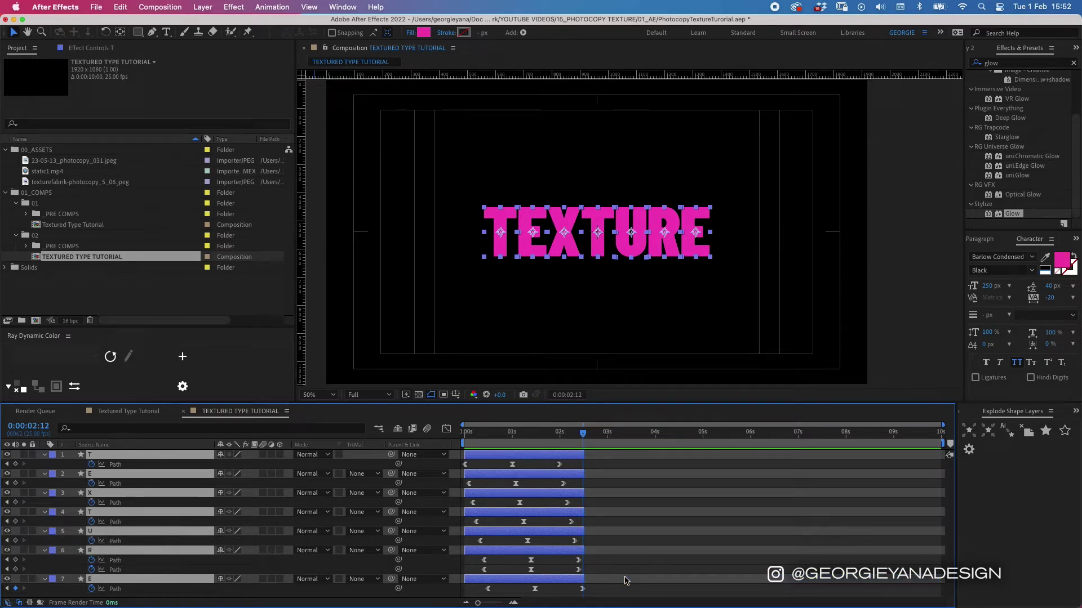
{"action": "key", "text": "u"}
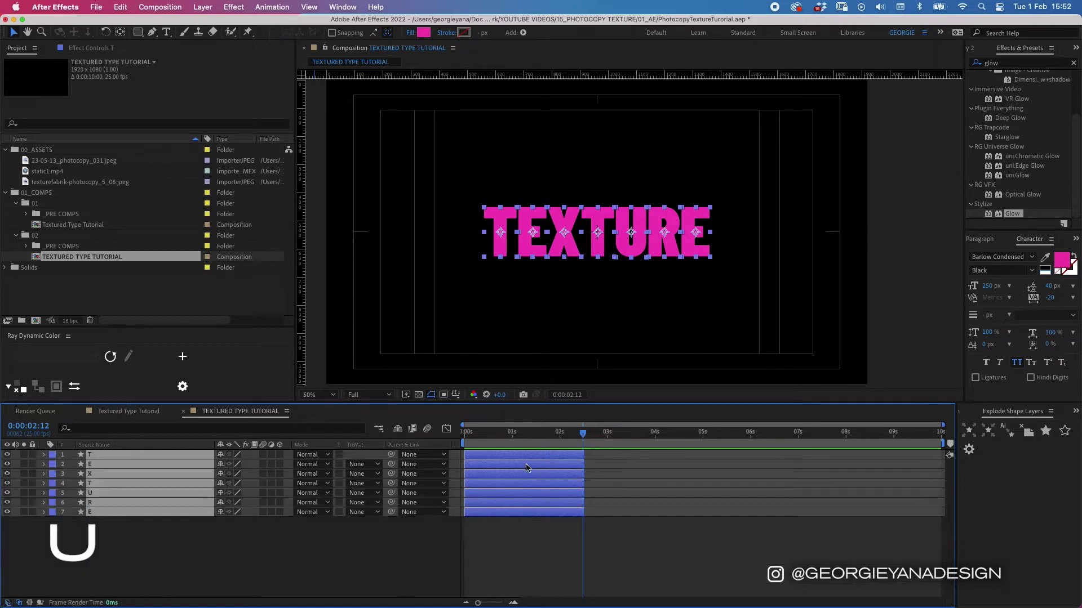
- Pre-compose the seven letter layers as TYPE ANIMATION 01, moving all attributes and adjusting the duration to the layers' time span
{"action": "key", "text": "super+shift+c"}
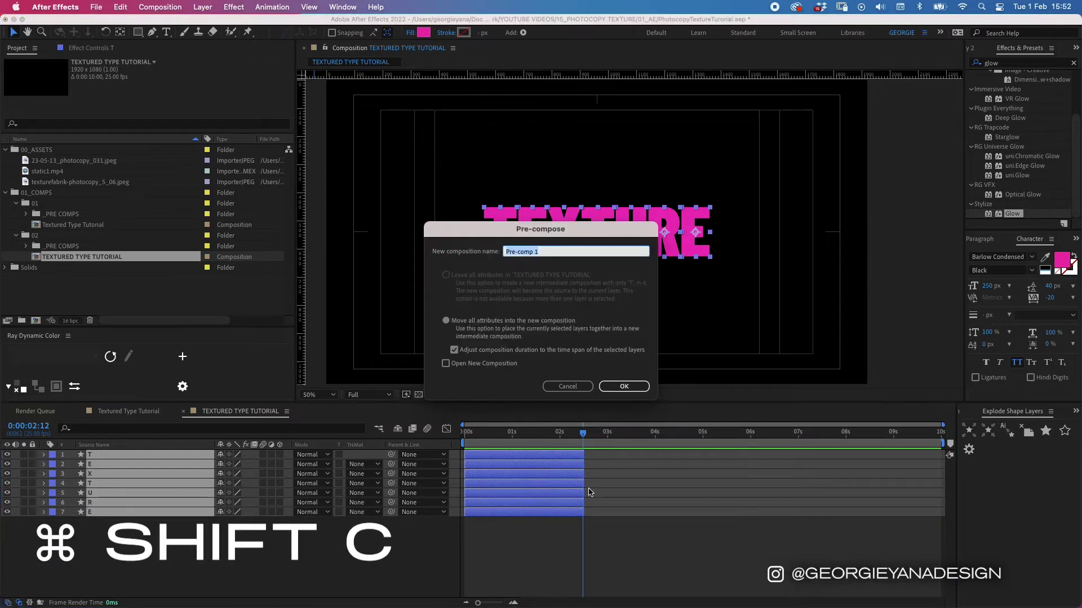
{"action": "type", "text": "TYPE ANIMATION 0"}
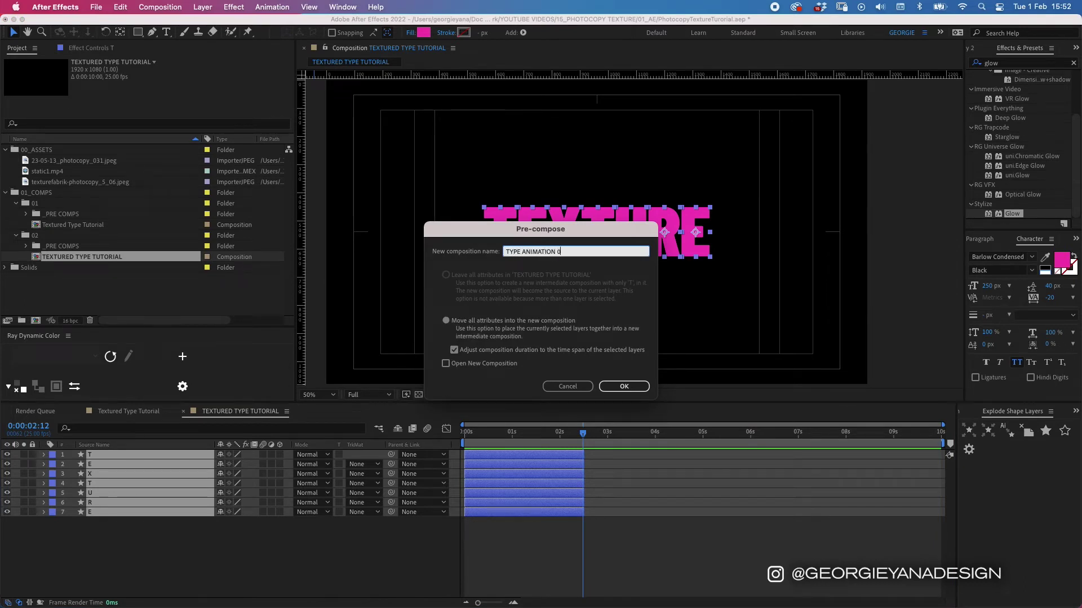
{"action": "type", "text": "1"}
{"action": "key", "text": "Return"}
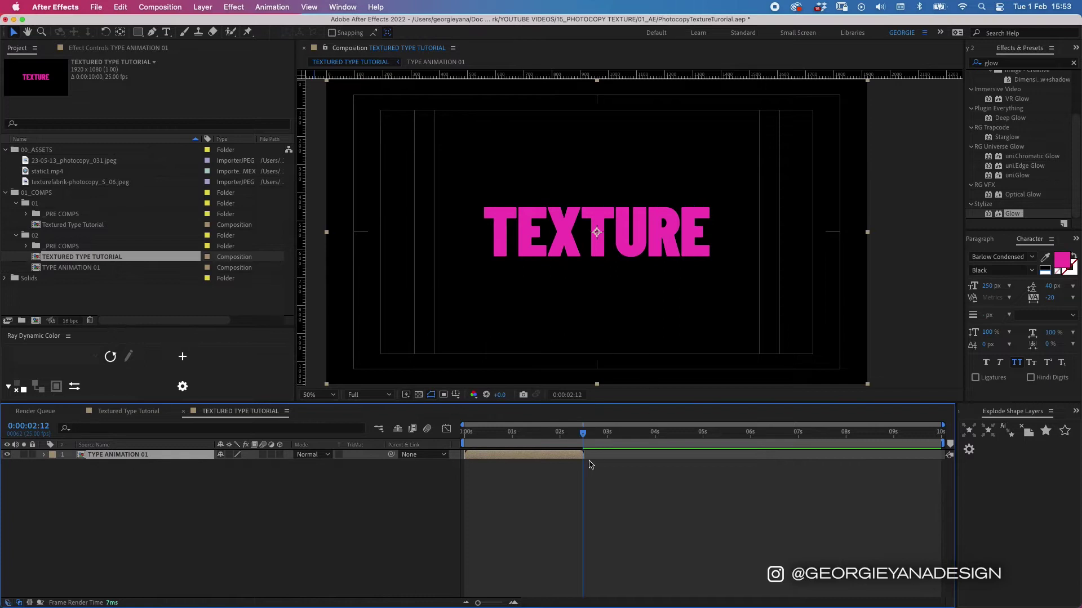
- Play back the staggered type animation in TYPE ANIMATION 01 from 0:00:00:00
{"action": "left_click_drag", "start_coordinate": [522, 433], "coordinate": [464, 436]}
{"action": "left_click", "coordinate": [543, 507]}
{"action": "key", "text": "space"}
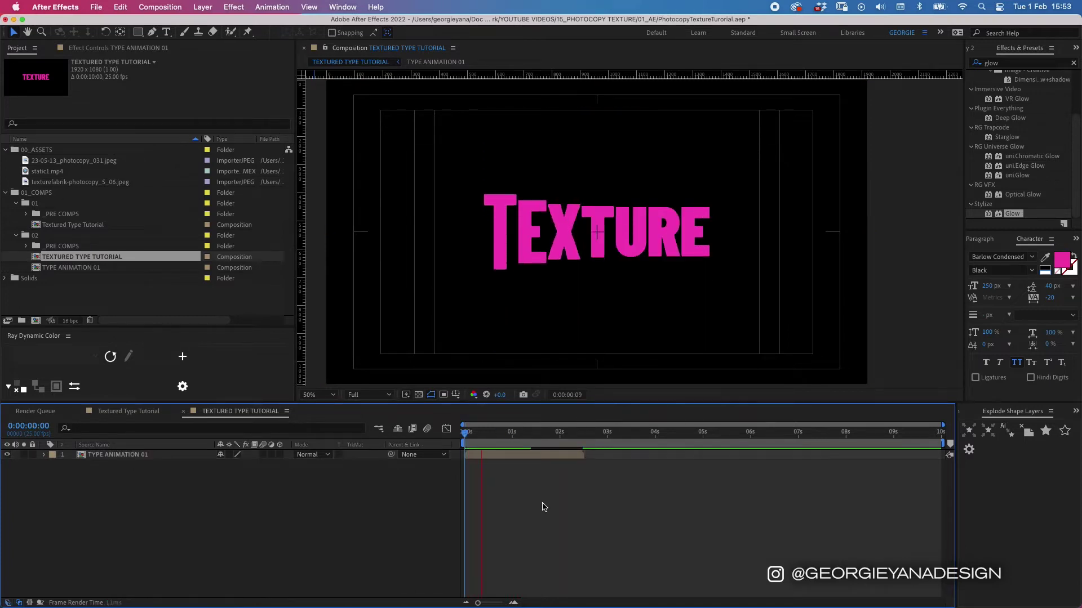
{"action": "key", "text": "space"}
- Enable Time Remapping on the TYPE ANIMATION 01 layer in the TEXTURED TYPE TUTORIAL composition
{"action": "left_click", "coordinate": [493, 456]}
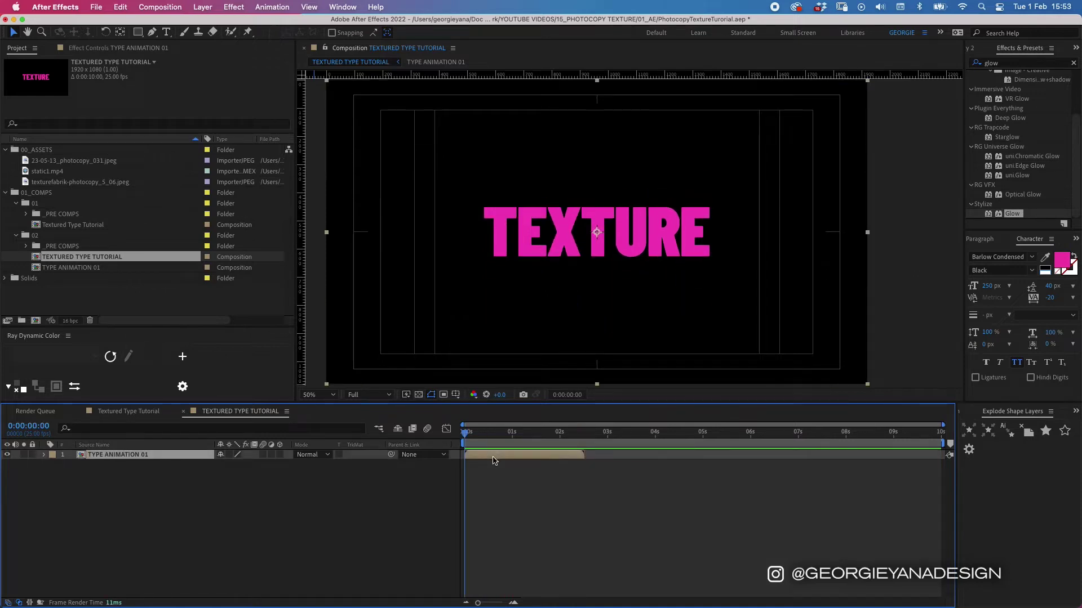
{"action": "right_click", "coordinate": [493, 461]}
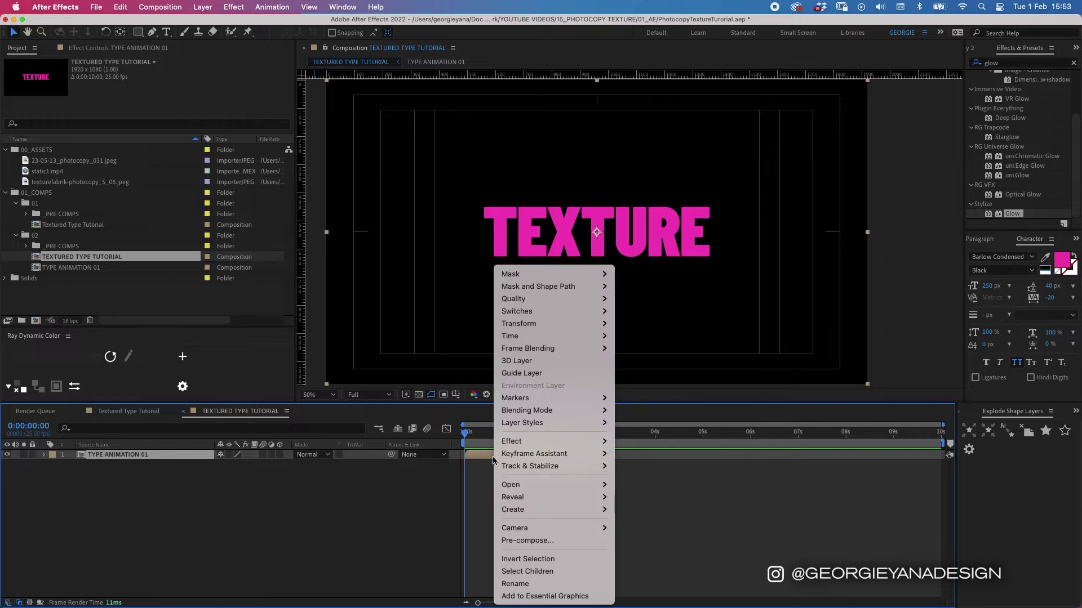
{"action": "mouse_move", "coordinate": [541, 337]}
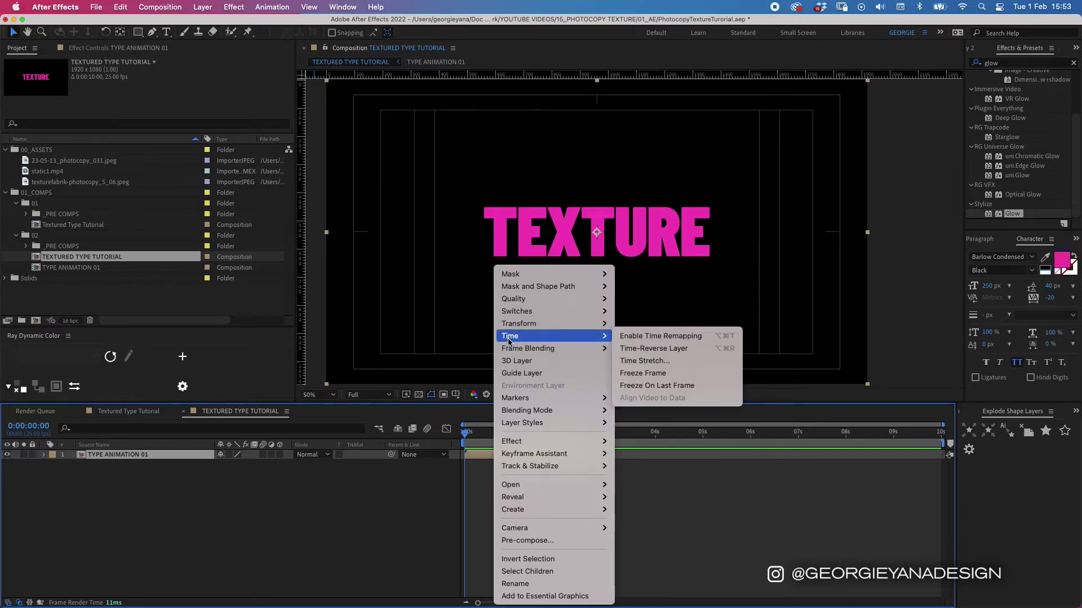
{"action": "left_click", "coordinate": [654, 338]}
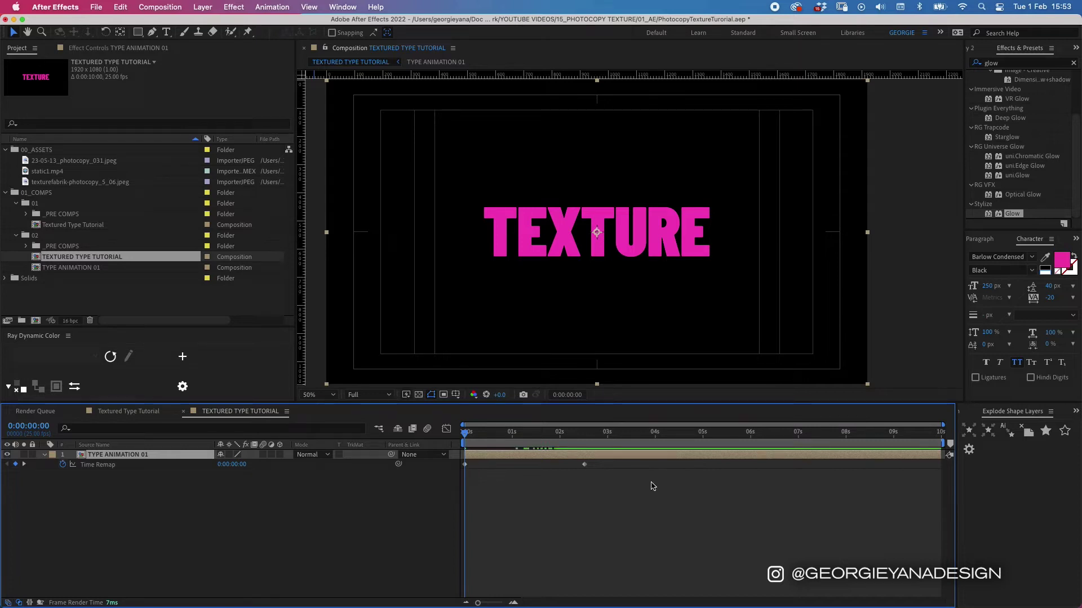
{"action": "left_click_drag", "start_coordinate": [577, 432], "coordinate": [454, 437]}
- Add the expression loopOut("pingpong") to the Time Remap property of TYPE ANIMATION 01 and preview the loop
{"action": "key", "text": "alt"}
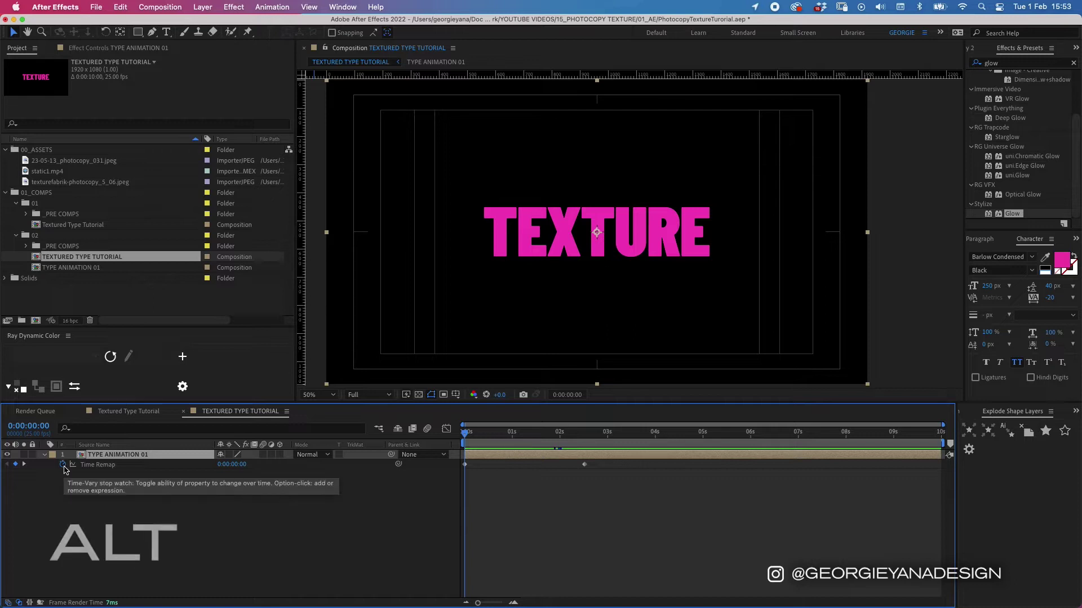
{"action": "left_click", "coordinate": [63, 465], "text": "alt"}
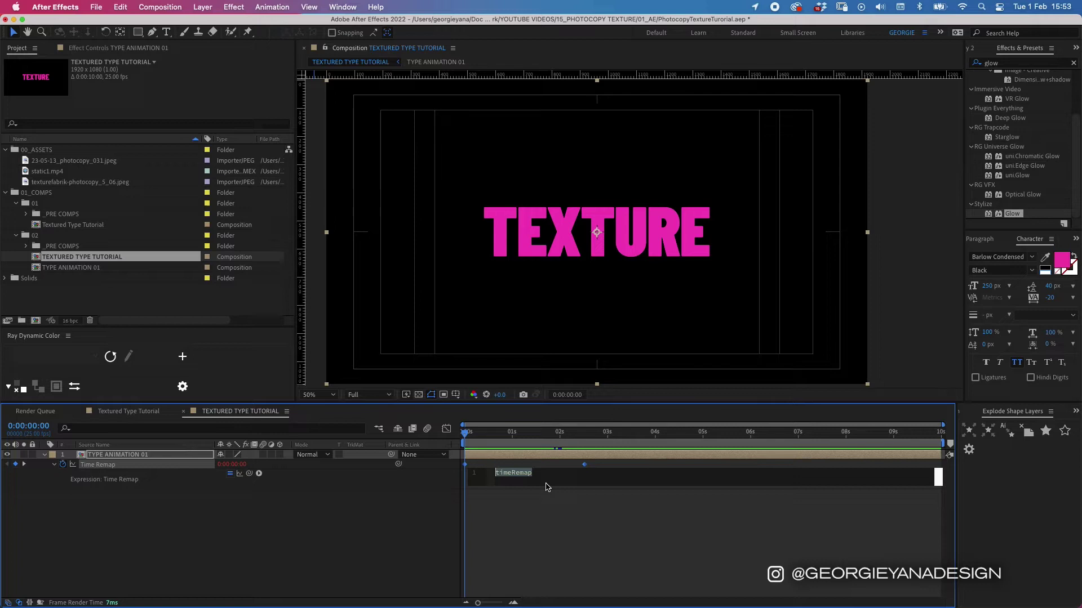
{"action": "type", "text": "loop"}
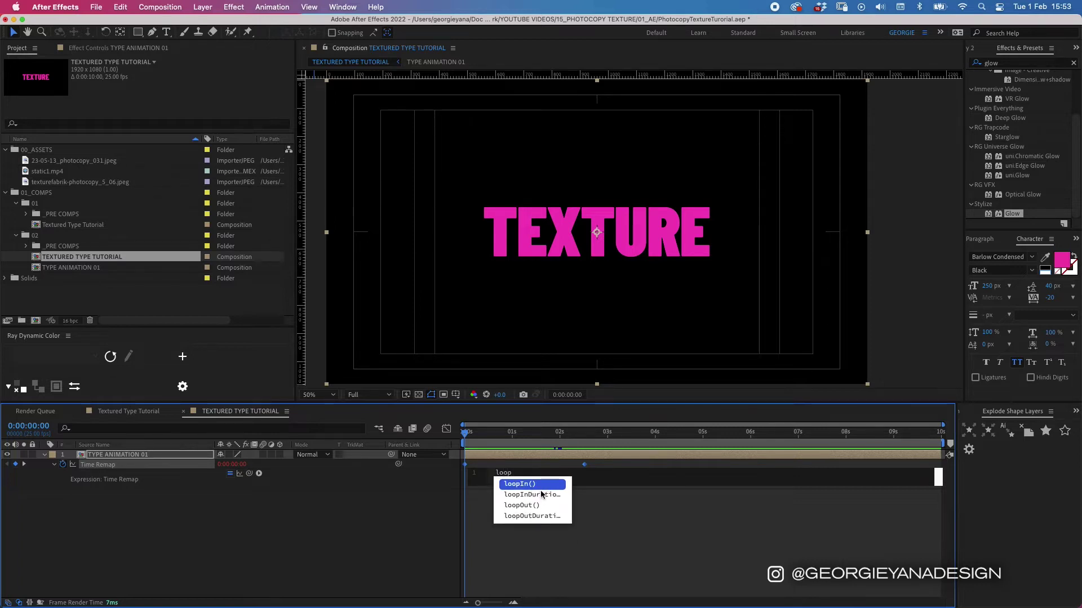
{"action": "left_click", "coordinate": [534, 506]}
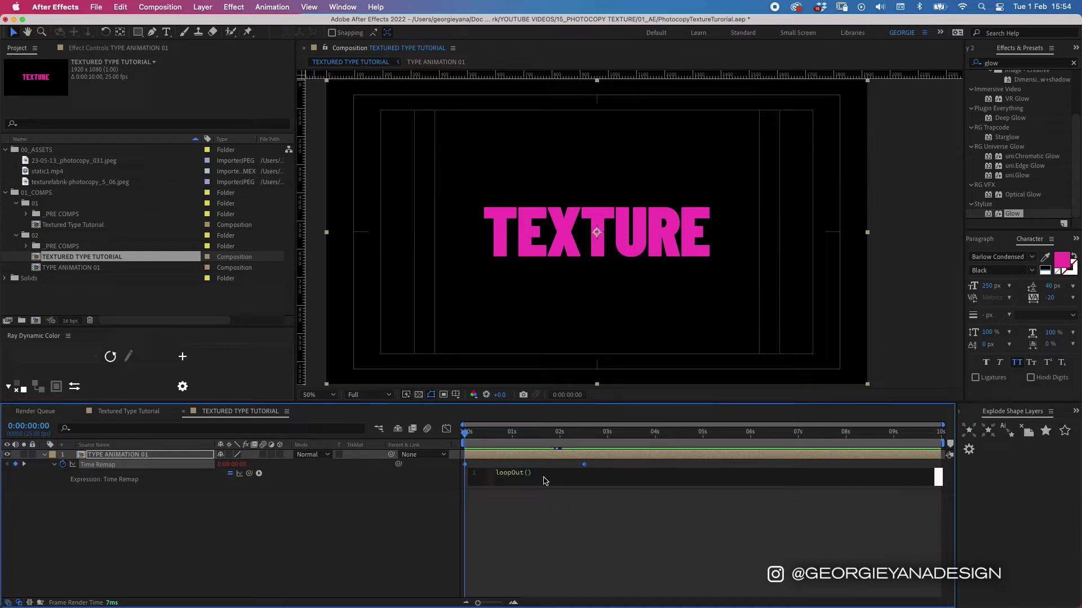
{"action": "type", "text": "\""}
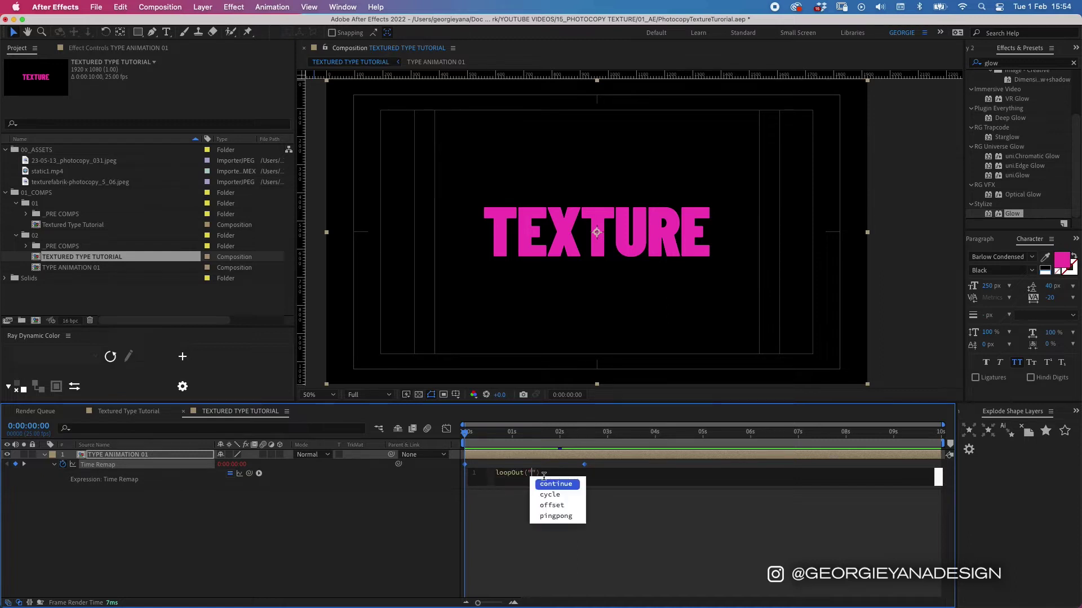
{"action": "left_click", "coordinate": [556, 514]}
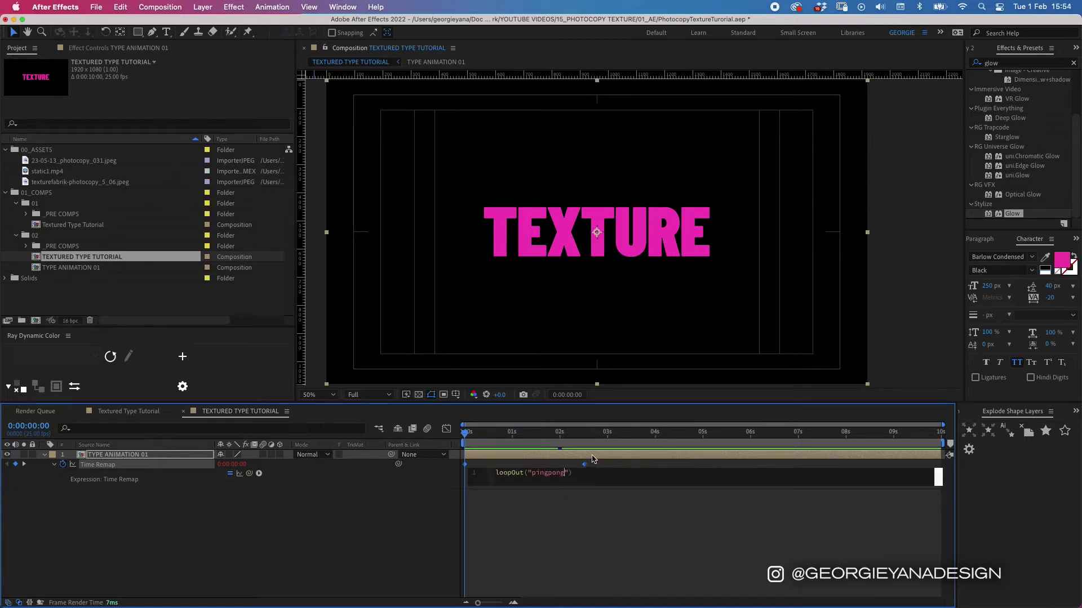
{"action": "left_click", "coordinate": [593, 456]}
{"action": "left_click", "coordinate": [554, 523]}
{"action": "key", "text": "space"}
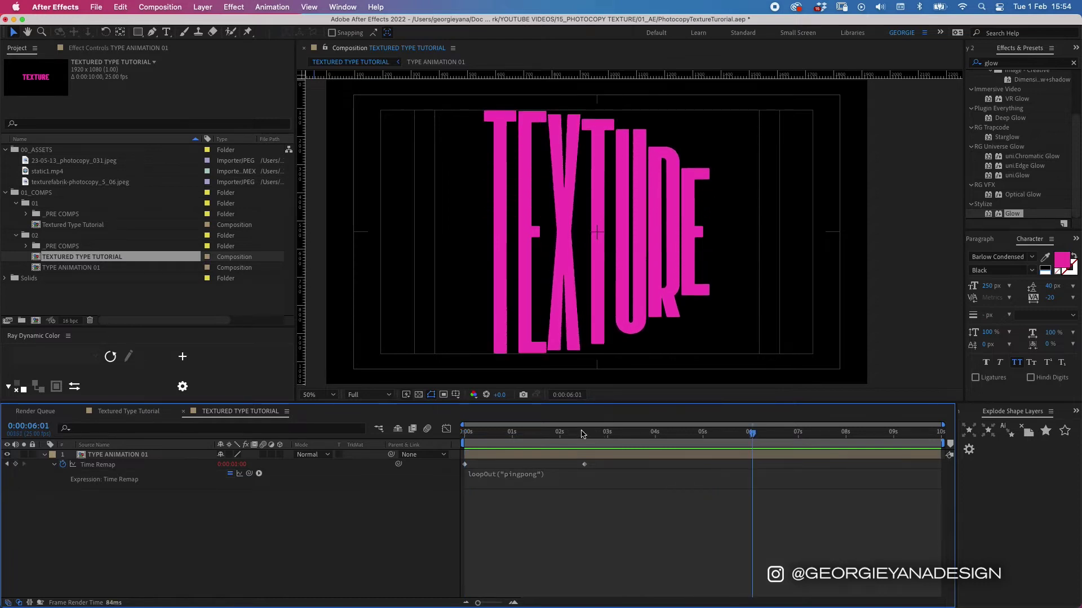
- End the work area at 0:00:04:24, preview the loop and return to 0:00:00:00
{"action": "left_click", "coordinate": [702, 432]}
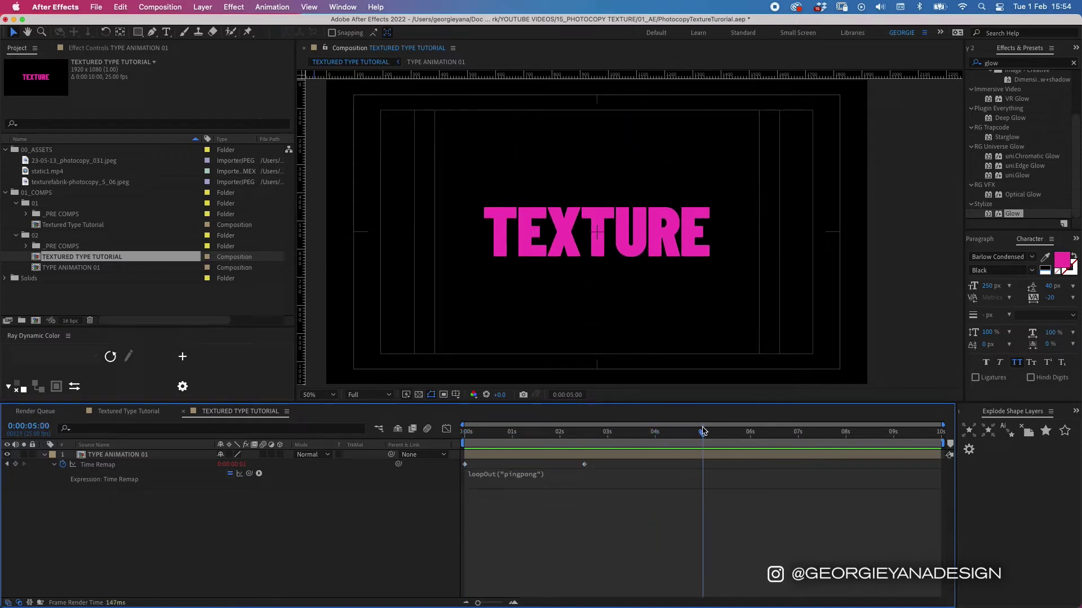
{"action": "key", "text": "Page_Up"}
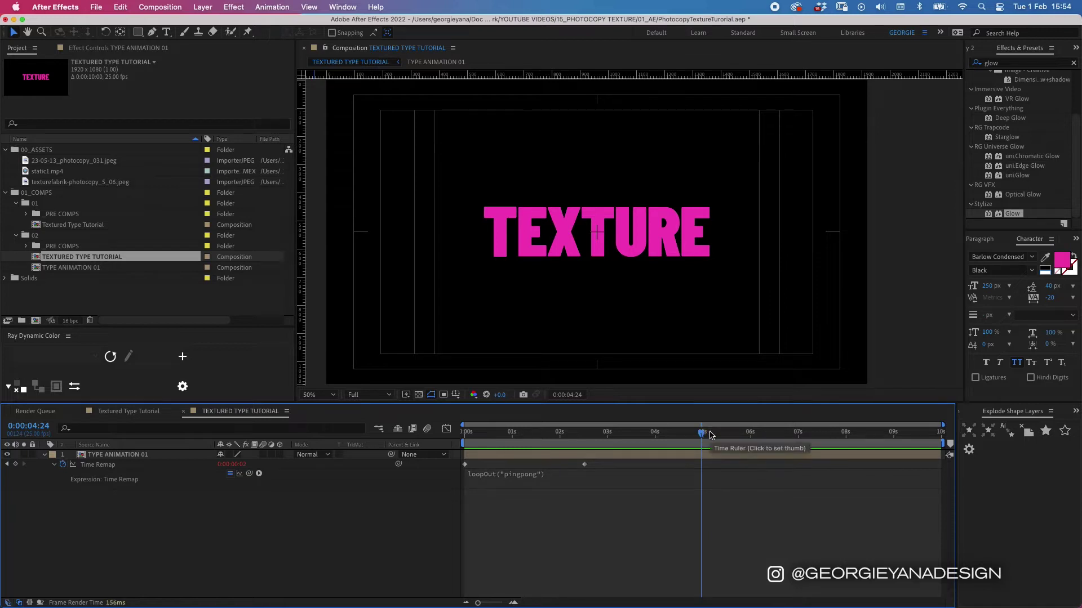
{"action": "key", "text": "n"}
{"action": "key", "text": "space"}
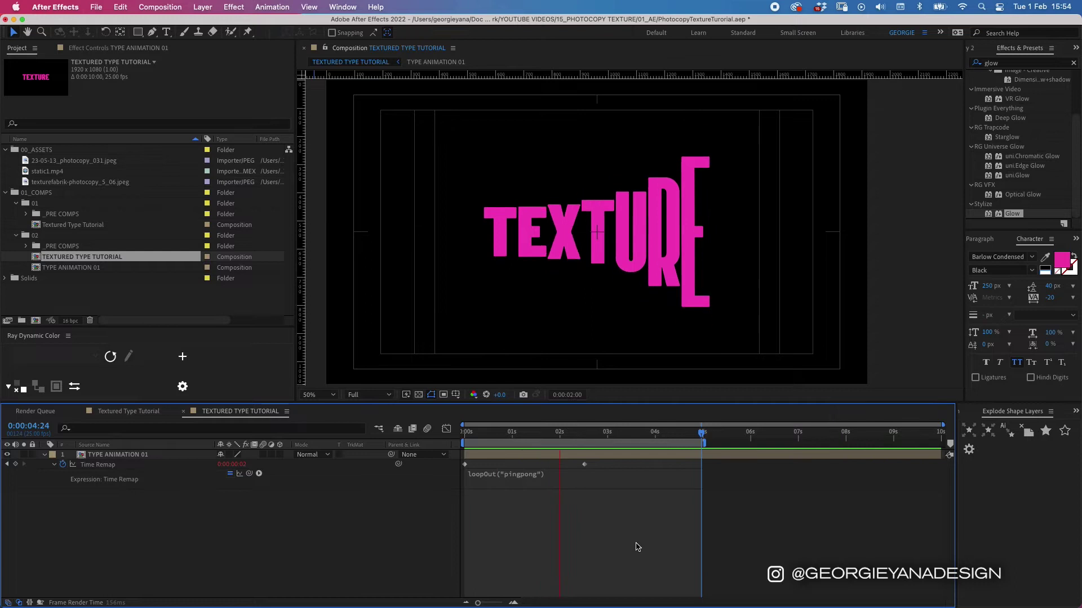
{"action": "key", "text": "space"}
{"action": "key", "text": "Home"}
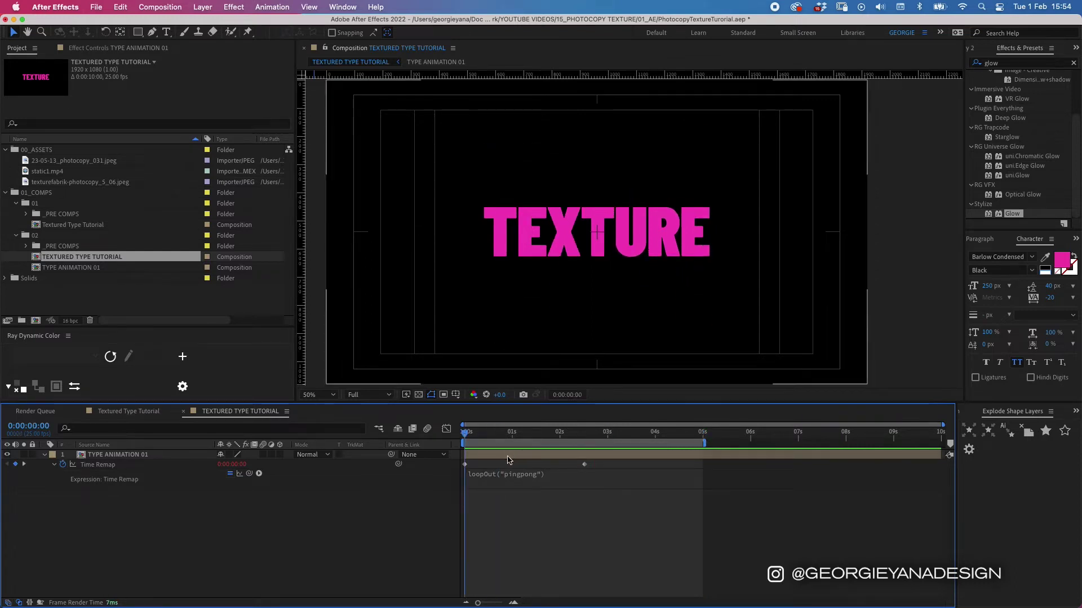
- Collapse the TYPE ANIMATION 01 layer's properties and hide the title/action safe guides in the composition view
{"action": "left_click", "coordinate": [508, 461]}
{"action": "key", "text": "u"}
{"action": "left_click", "coordinate": [525, 509]}
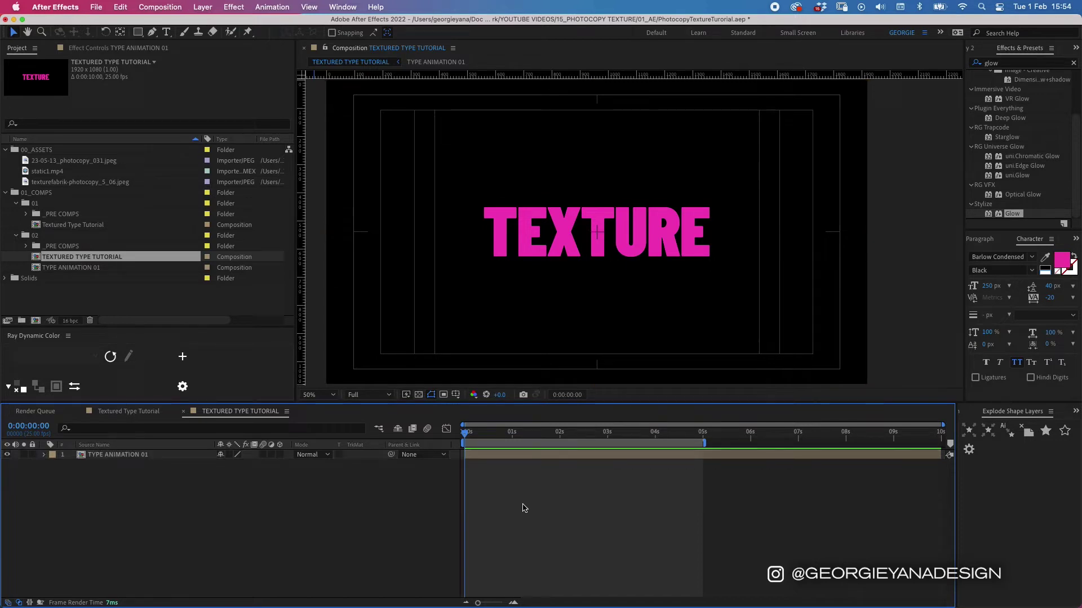
{"action": "key", "text": "apostrophe"}
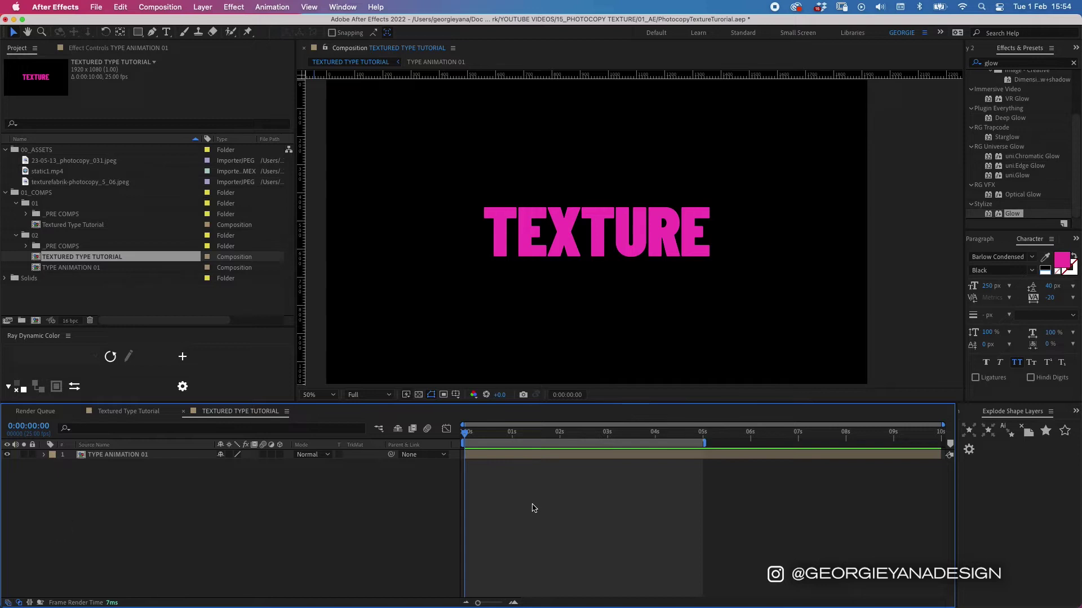
- Create a 1920 x 1080 px black solid and place it beneath the TYPE ANIMATION 01 layer
{"action": "right_click", "coordinate": [534, 508]}
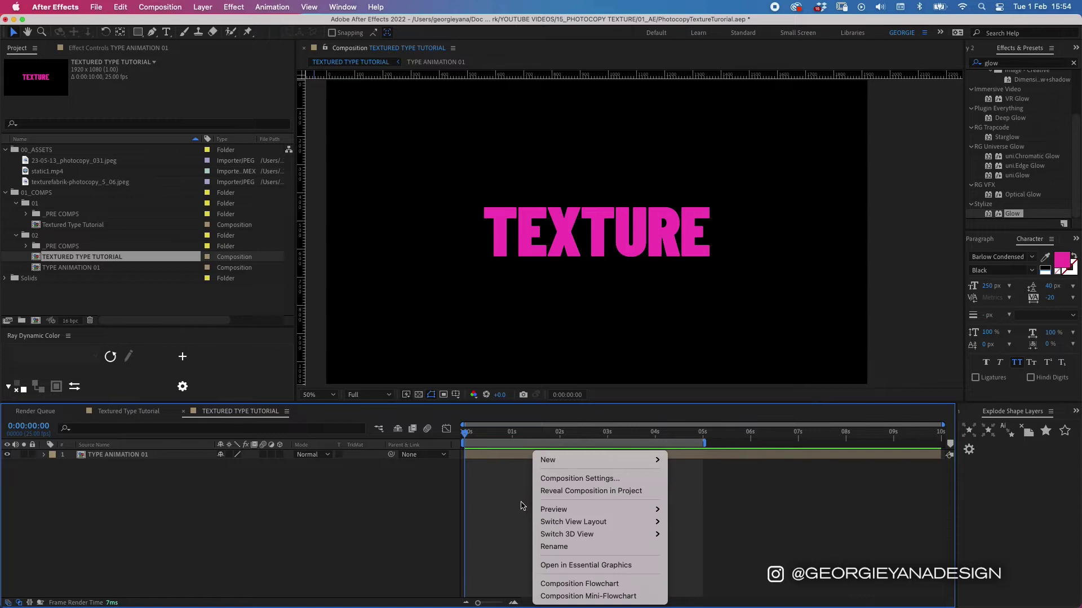
{"action": "mouse_move", "coordinate": [555, 462]}
{"action": "left_click", "coordinate": [743, 492]}
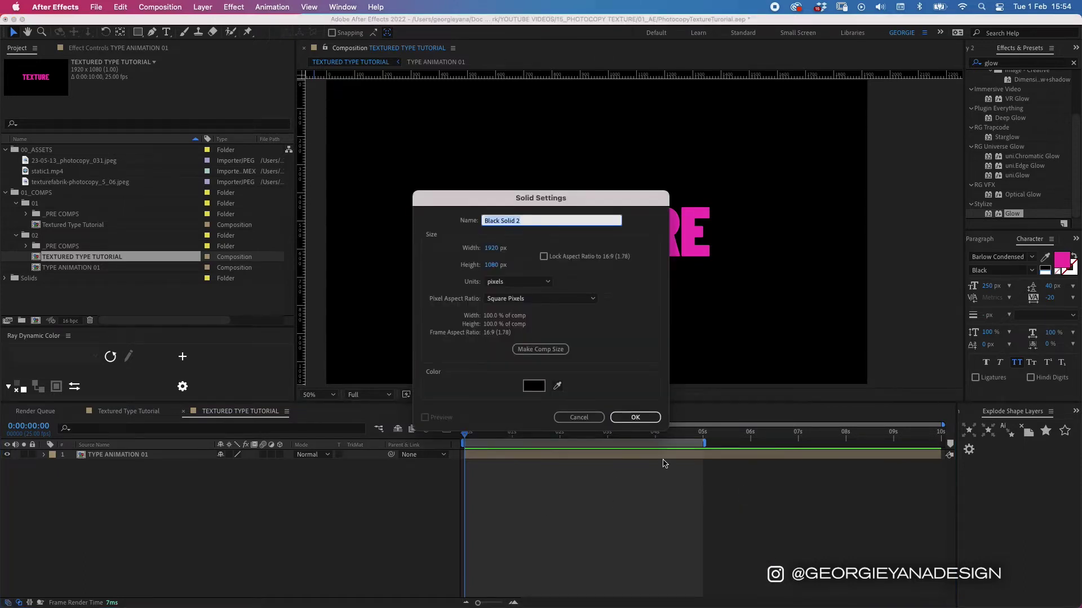
{"action": "left_click", "coordinate": [635, 417]}
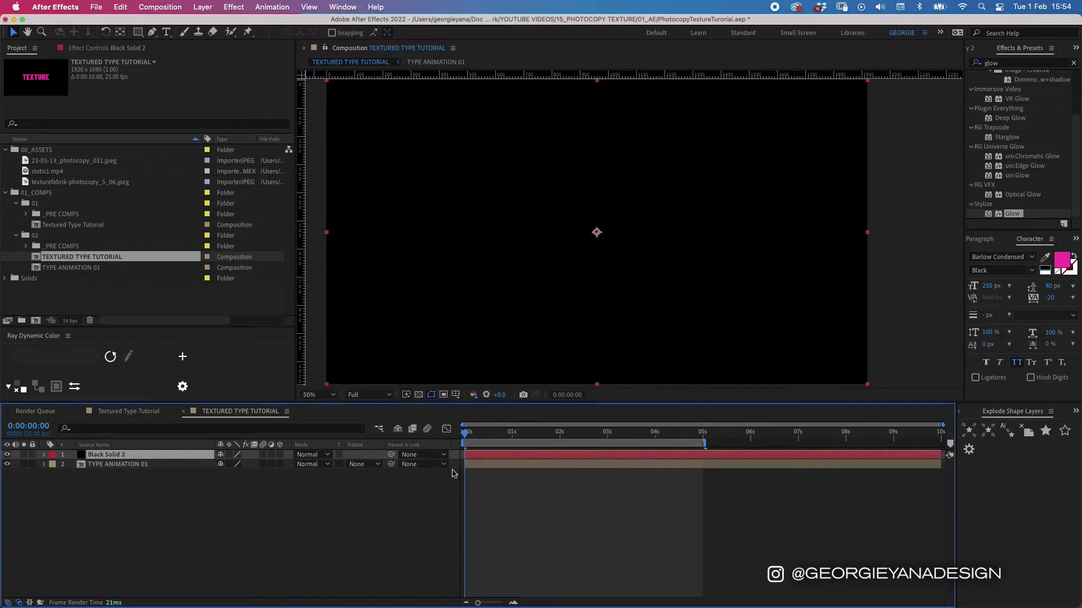
{"action": "left_click_drag", "start_coordinate": [137, 459], "coordinate": [129, 478]}
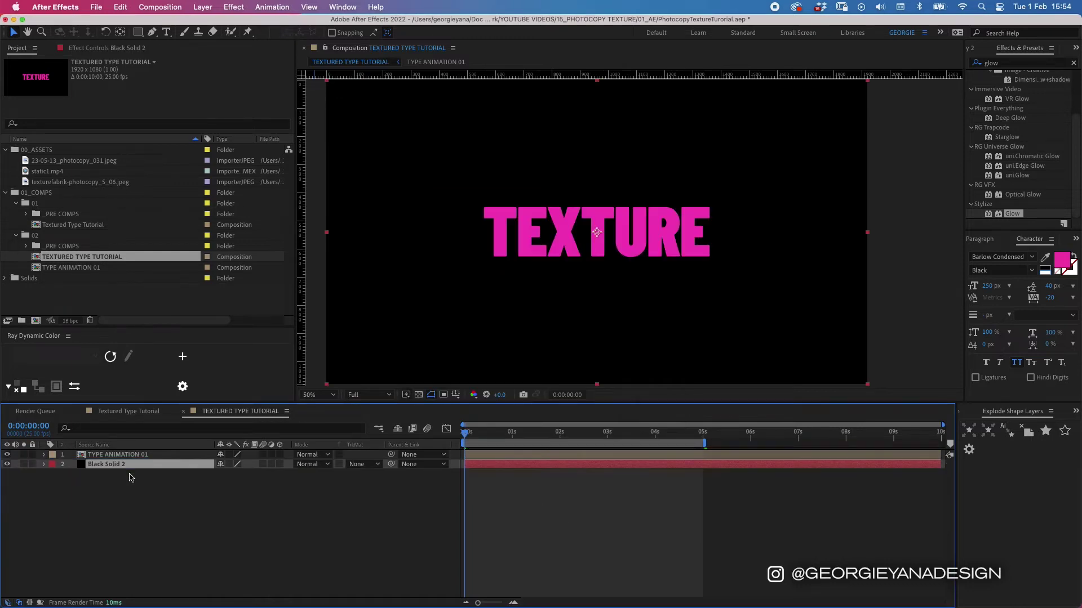
{"action": "left_click", "coordinate": [141, 525]}
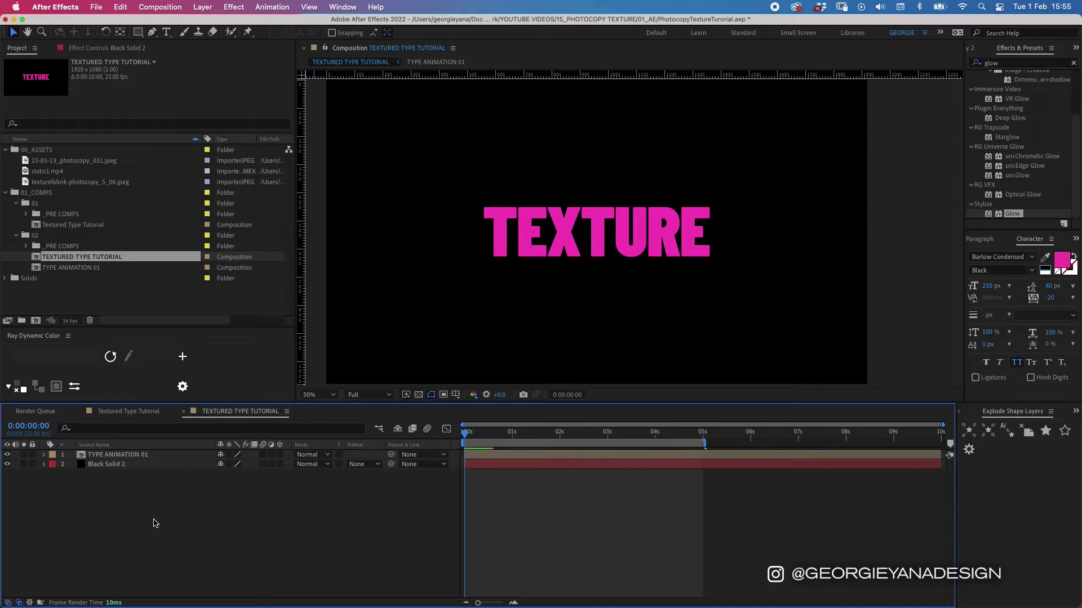
- Add an adjustment layer above TYPE ANIMATION 01 and rename it Distort
{"action": "right_click", "coordinate": [155, 523]}
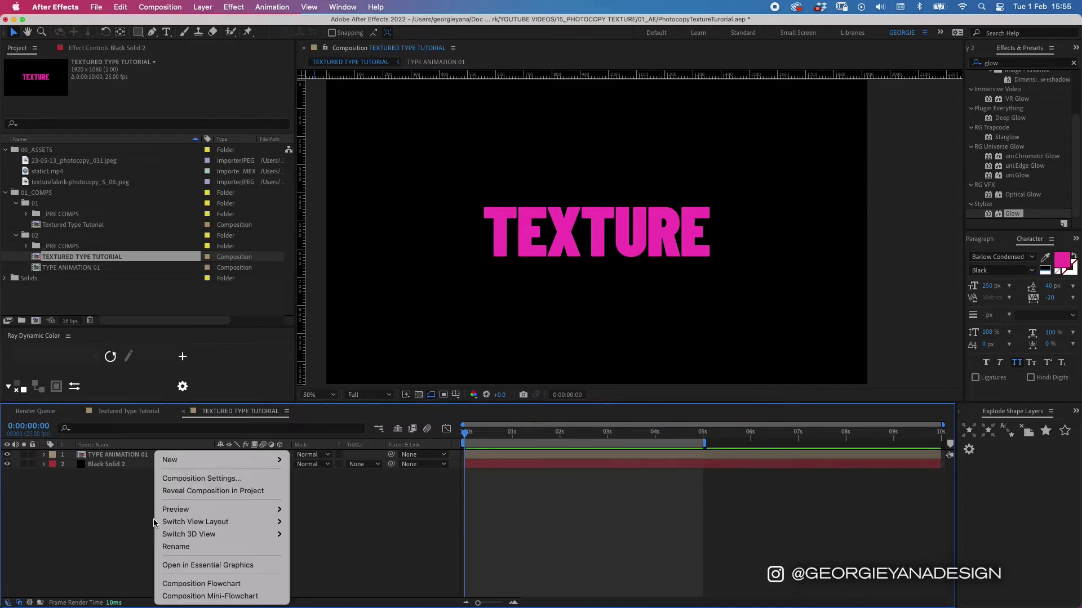
{"action": "mouse_move", "coordinate": [182, 457]}
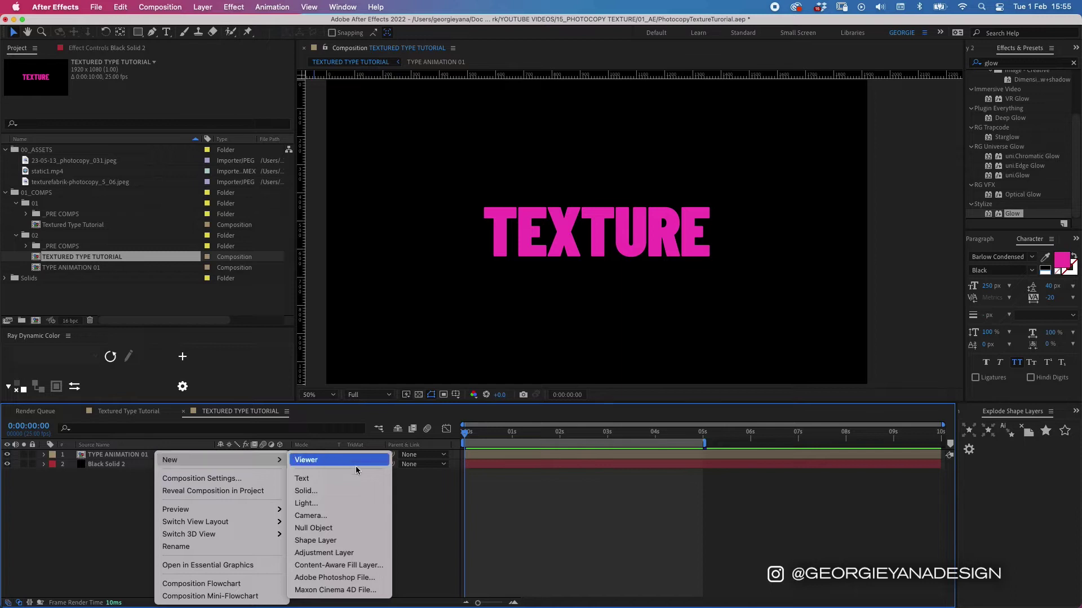
{"action": "left_click", "coordinate": [360, 554]}
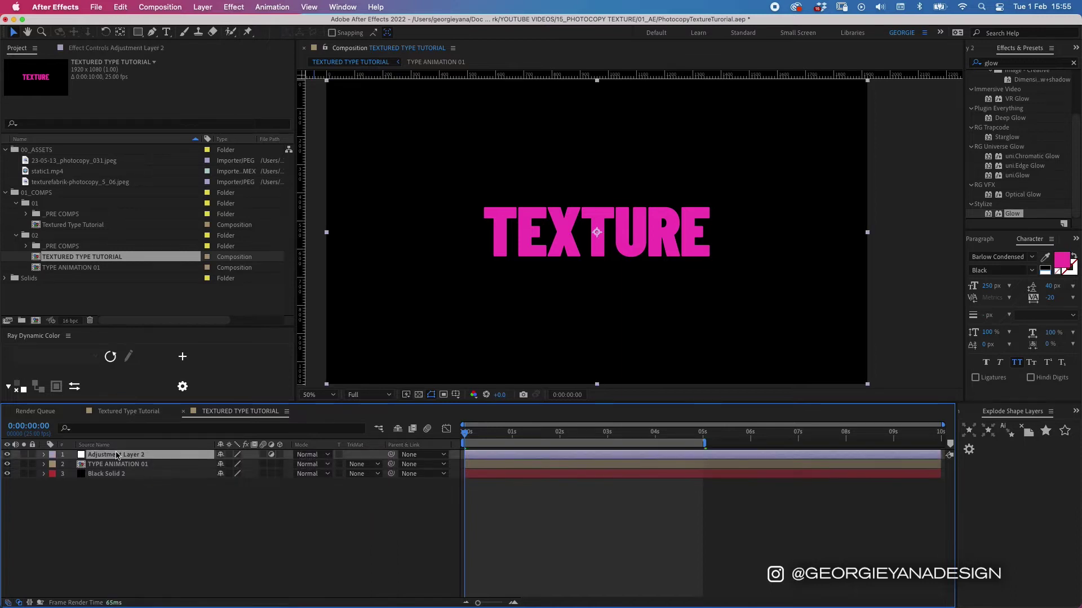
{"action": "key", "text": "Return"}
{"action": "type", "text": "Dist"}
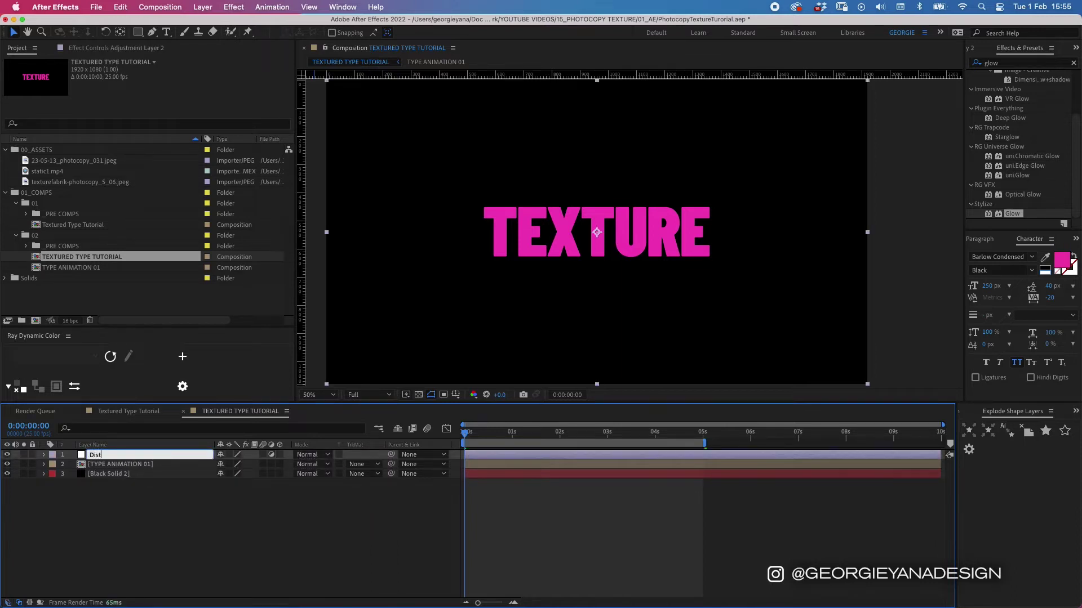
{"action": "type", "text": "ort"}
{"action": "key", "text": "Return"}
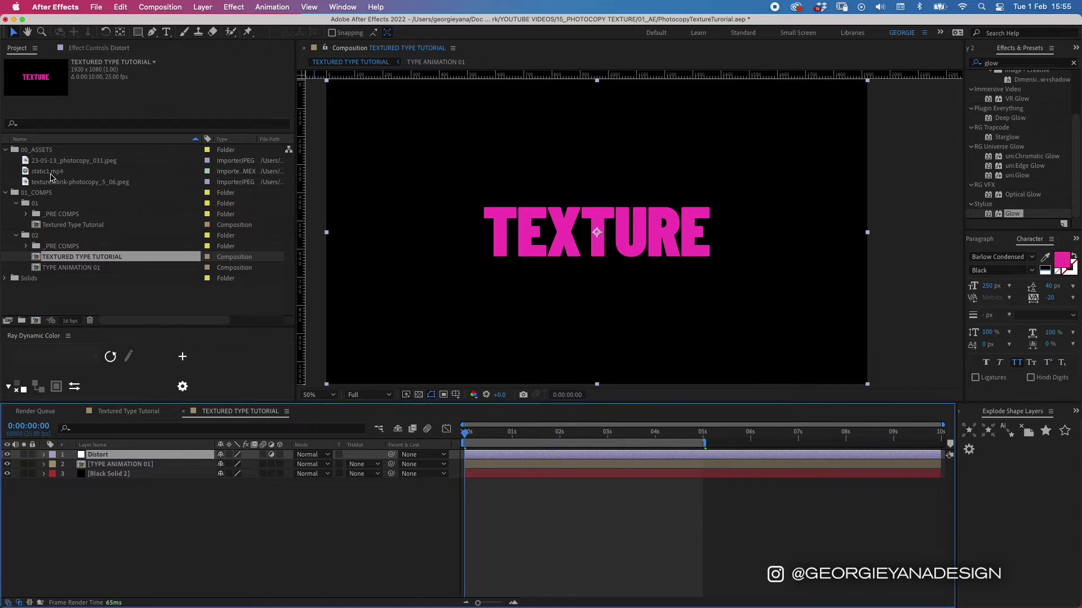
- Place the static1.mp4 footage directly below the Distort layer, preview it and hide the footage layer
{"action": "left_click", "coordinate": [57, 172]}
{"action": "left_click_drag", "start_coordinate": [62, 173], "coordinate": [97, 462]}
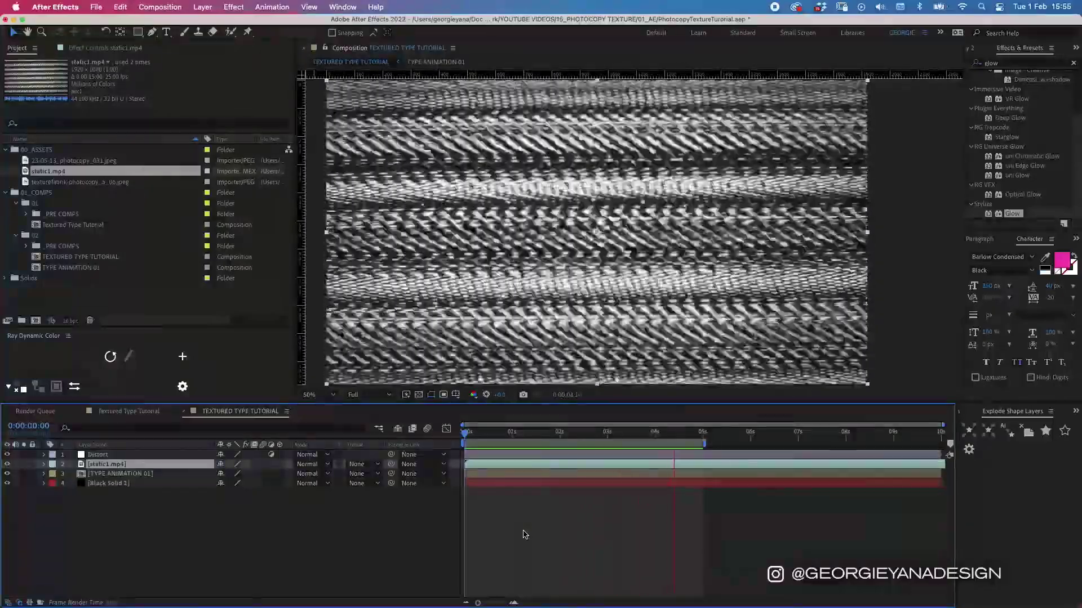
{"action": "key", "text": "space"}
{"action": "left_click_drag", "start_coordinate": [485, 432], "coordinate": [466, 438]}
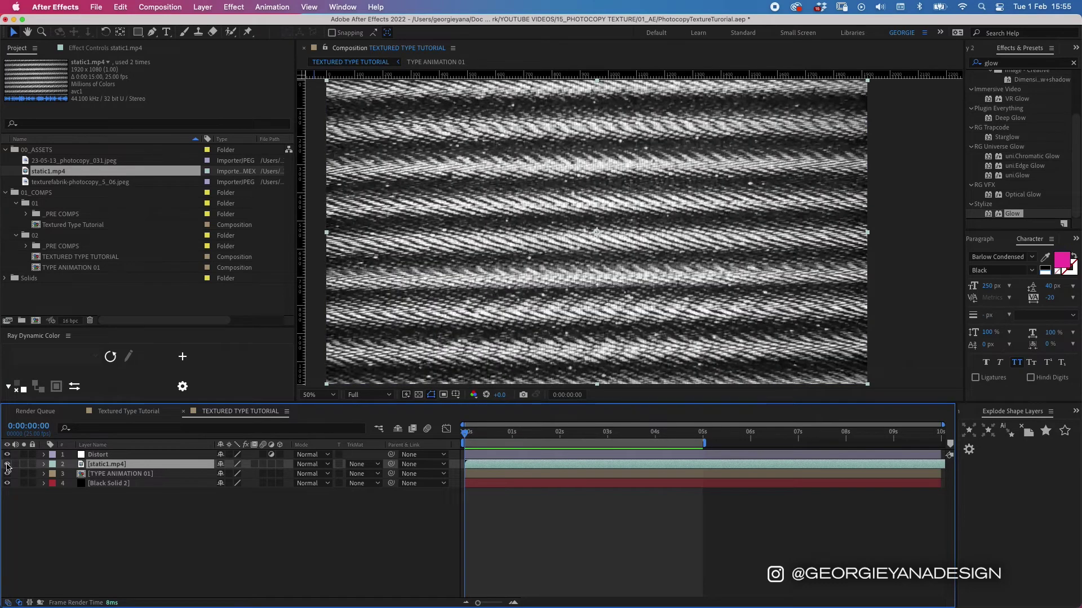
{"action": "left_click", "coordinate": [7, 464]}
- Apply the Displacement Map effect to the Distort layer with static1.mp4 as its displacement map layer
{"action": "left_click", "coordinate": [109, 457]}
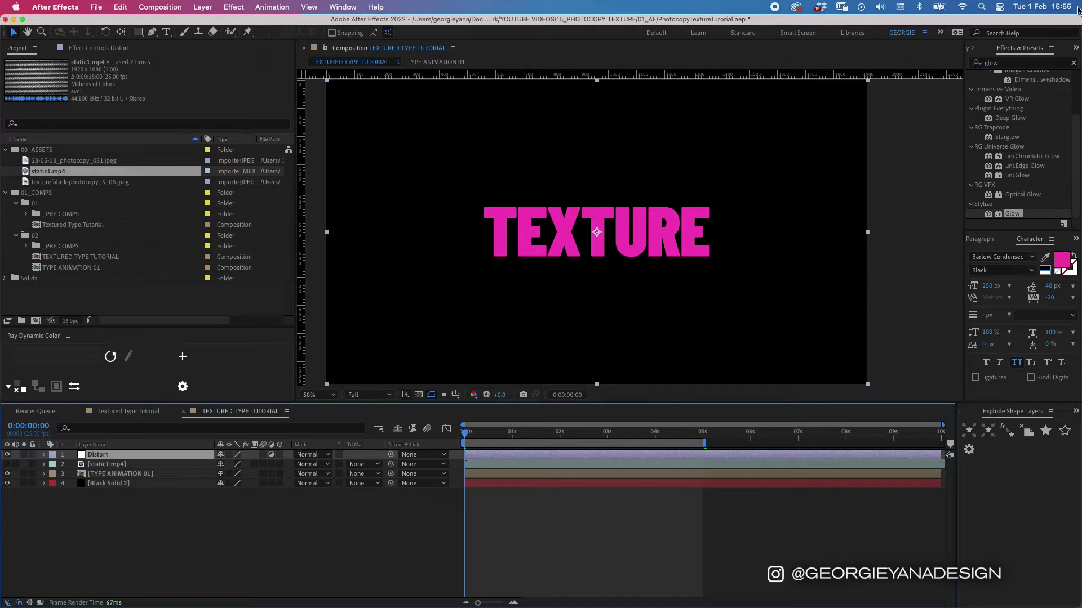
{"action": "left_click", "coordinate": [1012, 64]}
{"action": "double_click", "coordinate": [1003, 64]}
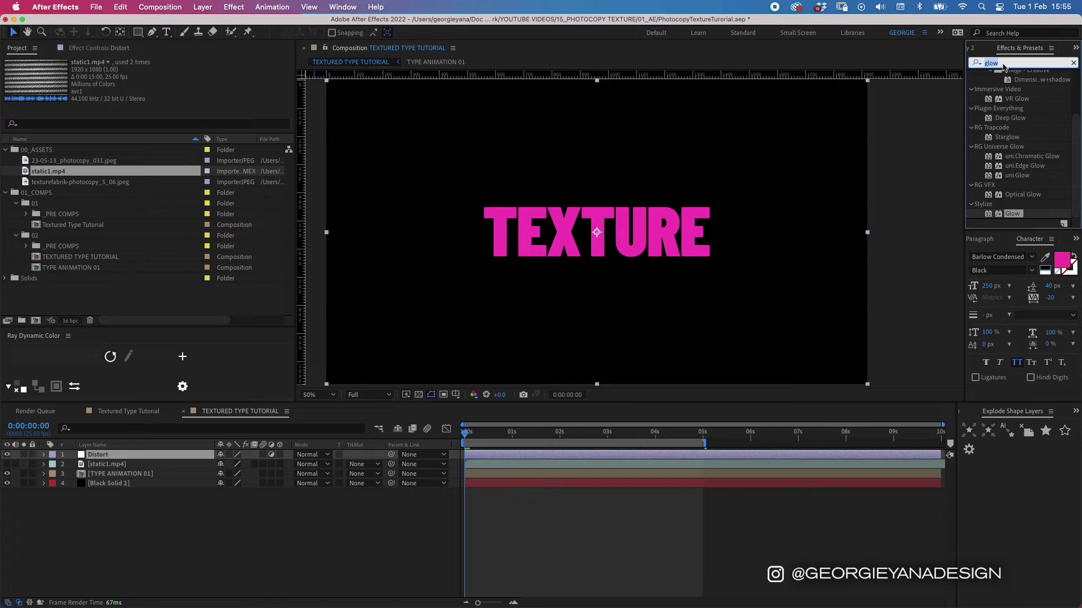
{"action": "type", "text": "displacement"}
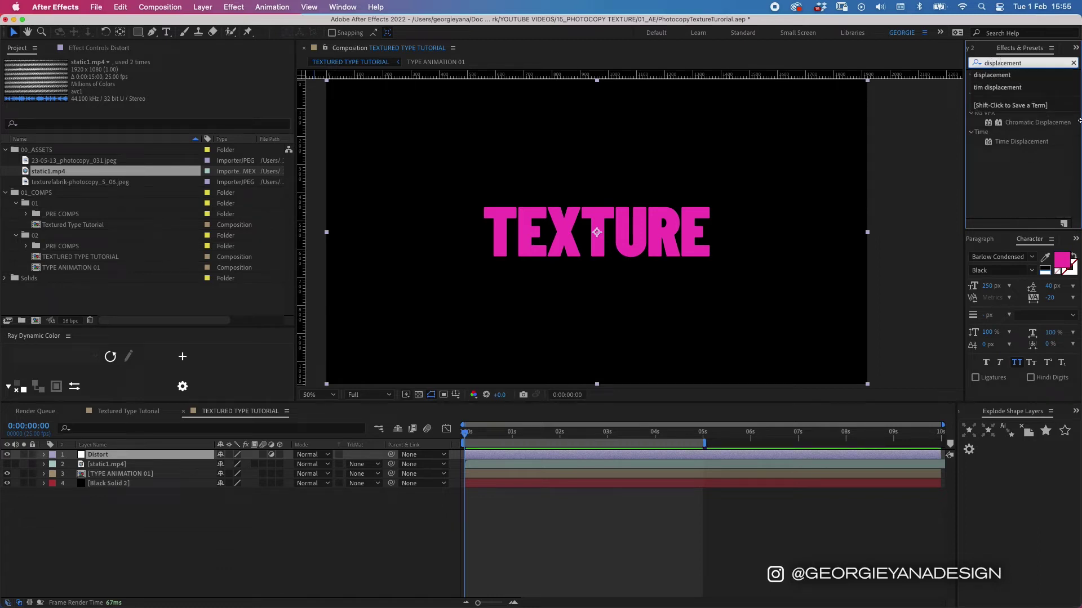
{"action": "left_click", "coordinate": [1019, 84]}
{"action": "left_click_drag", "start_coordinate": [1030, 88], "coordinate": [553, 457]}
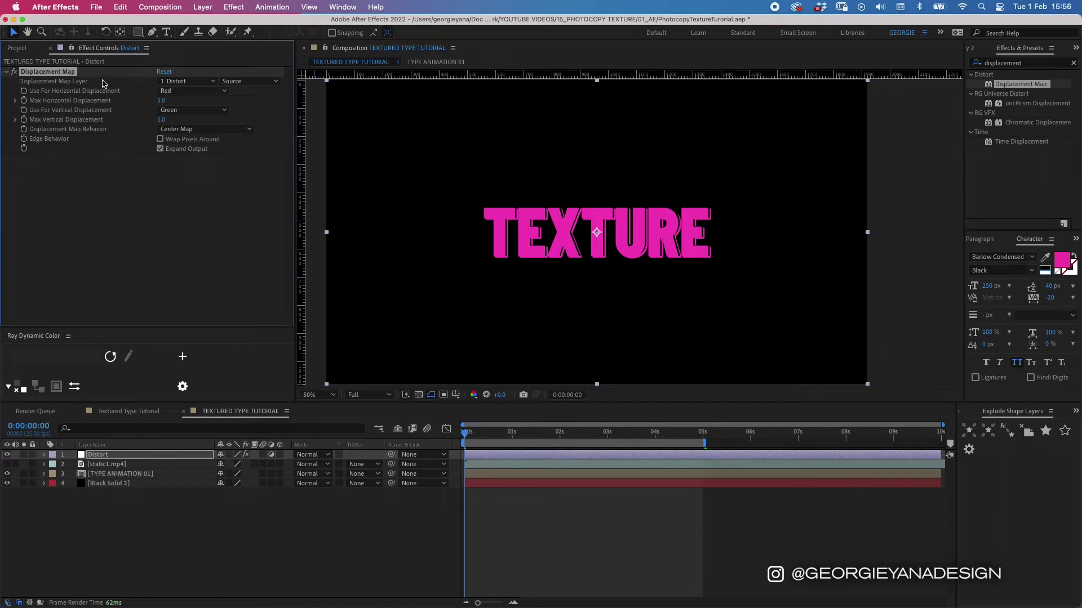
{"action": "left_click", "coordinate": [189, 82]}
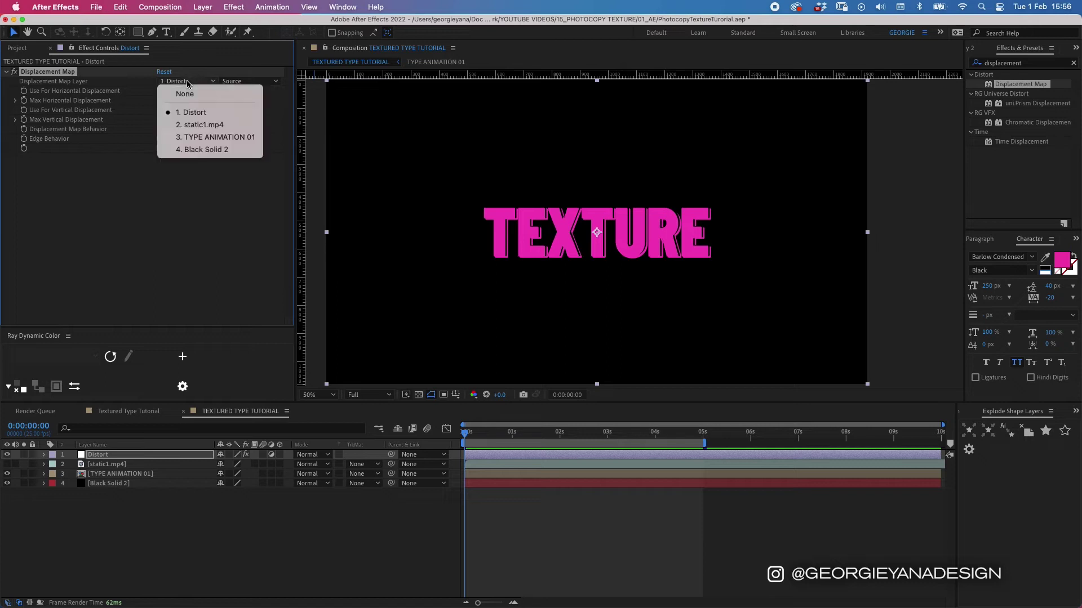
{"action": "left_click", "coordinate": [209, 125]}
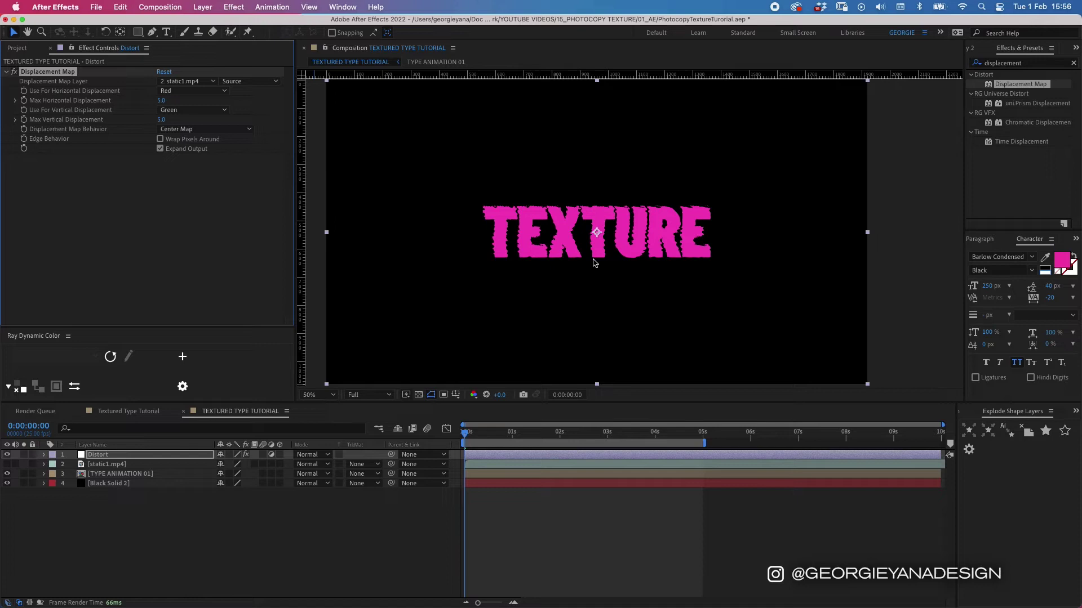
- Preview the displaced TEXTURE animation and return to the first frame
{"action": "key", "text": "space"}
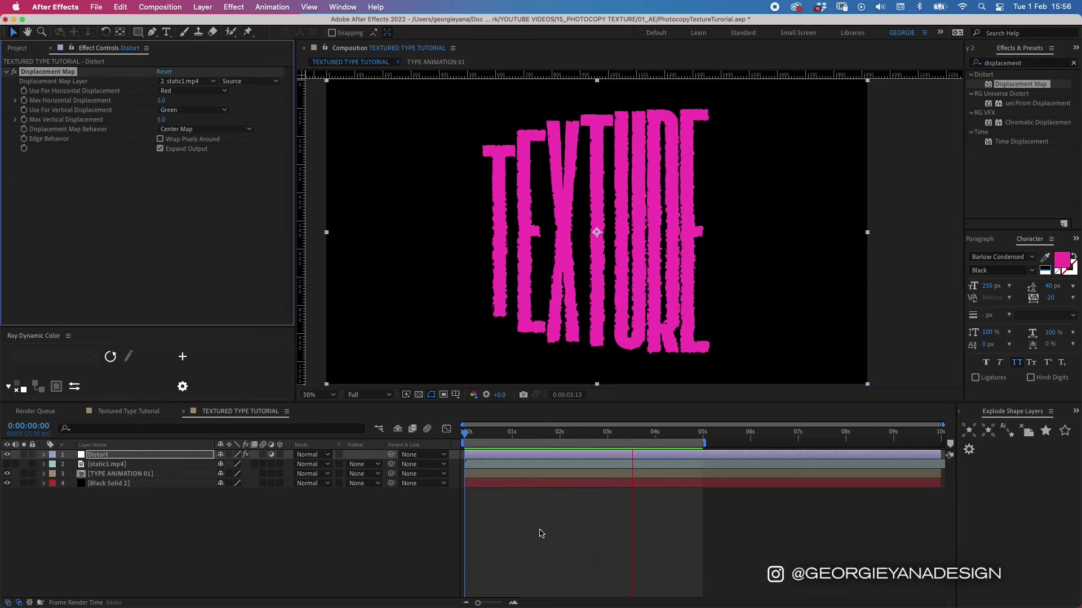
{"action": "key", "text": "space"}
{"action": "left_click_drag", "start_coordinate": [503, 435], "coordinate": [426, 431]}
- Set the Distort layer's maximum horizontal and vertical displacement both to 1.5 and preview the result
{"action": "left_click", "coordinate": [480, 456]}
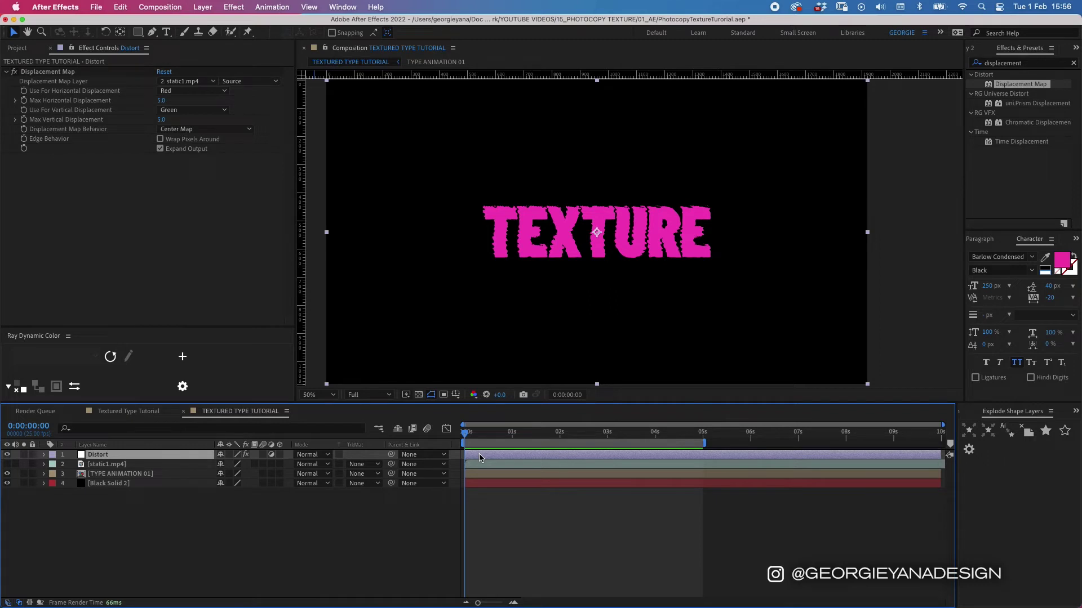
{"action": "left_click", "coordinate": [162, 101]}
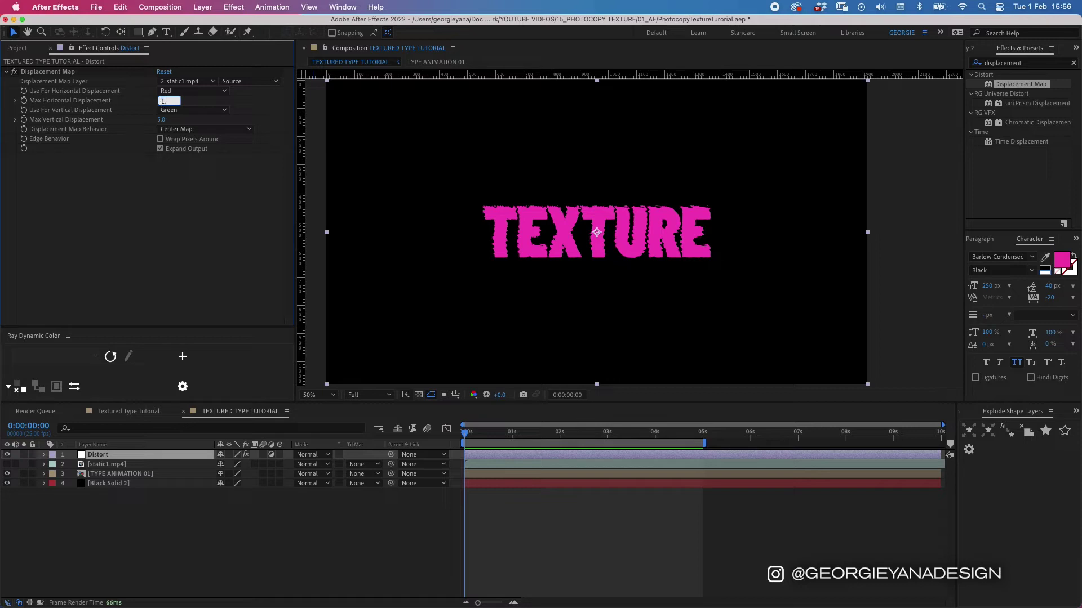
{"action": "type", "text": "1.5"}
{"action": "key", "text": "Return"}
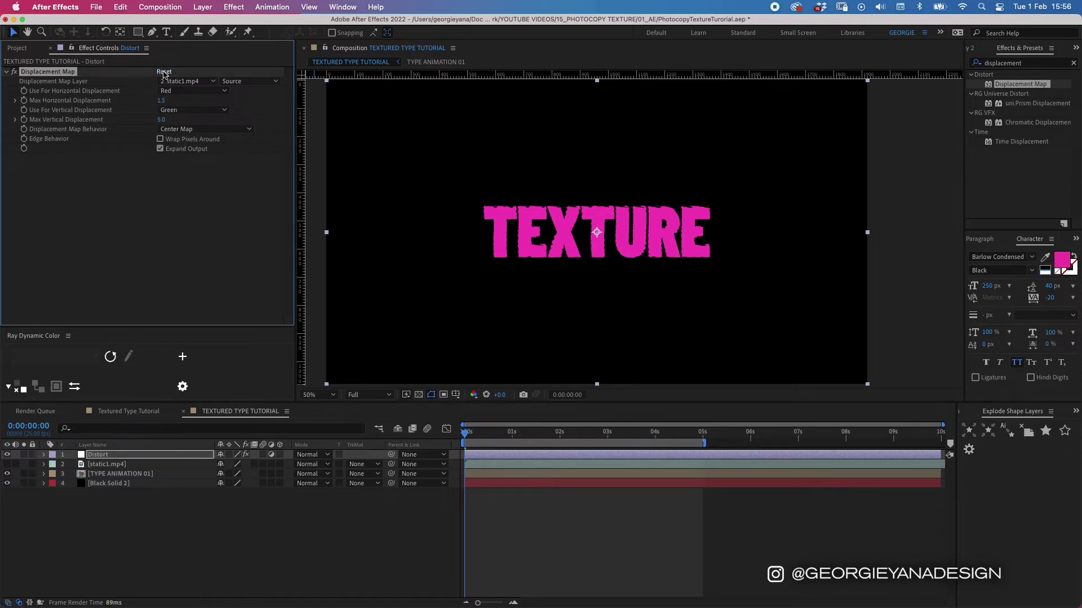
{"action": "left_click", "coordinate": [162, 121]}
{"action": "type", "text": "1.5"}
{"action": "key", "text": "Return"}
{"action": "key", "text": "space"}
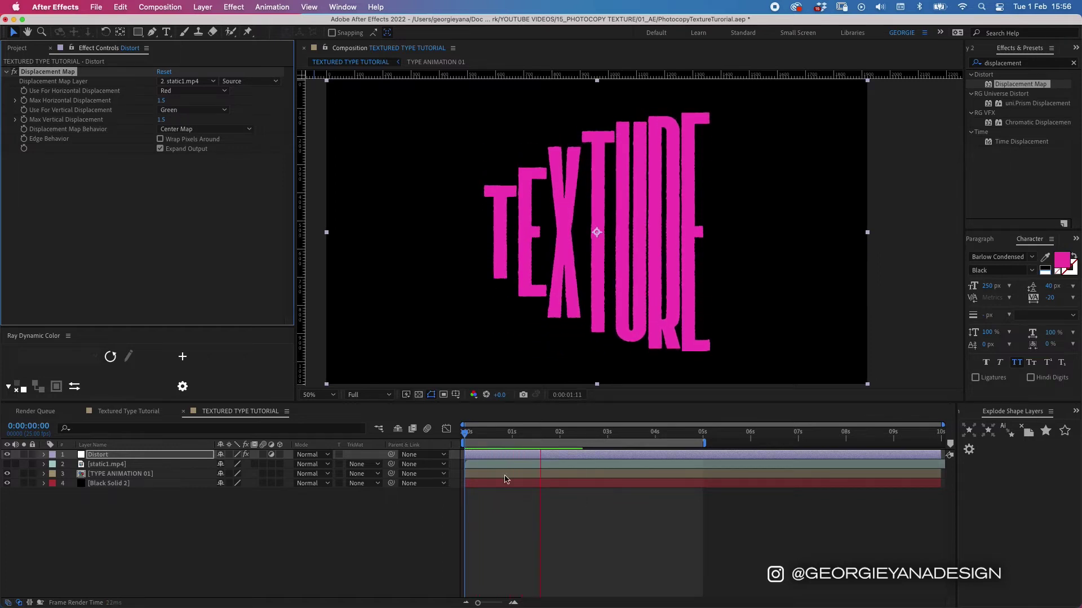
- Find the Gaussian Blur effect and apply it to the TYPE ANIMATION 01 layer
{"action": "left_click", "coordinate": [542, 474]}
{"action": "left_click", "coordinate": [1012, 64]}
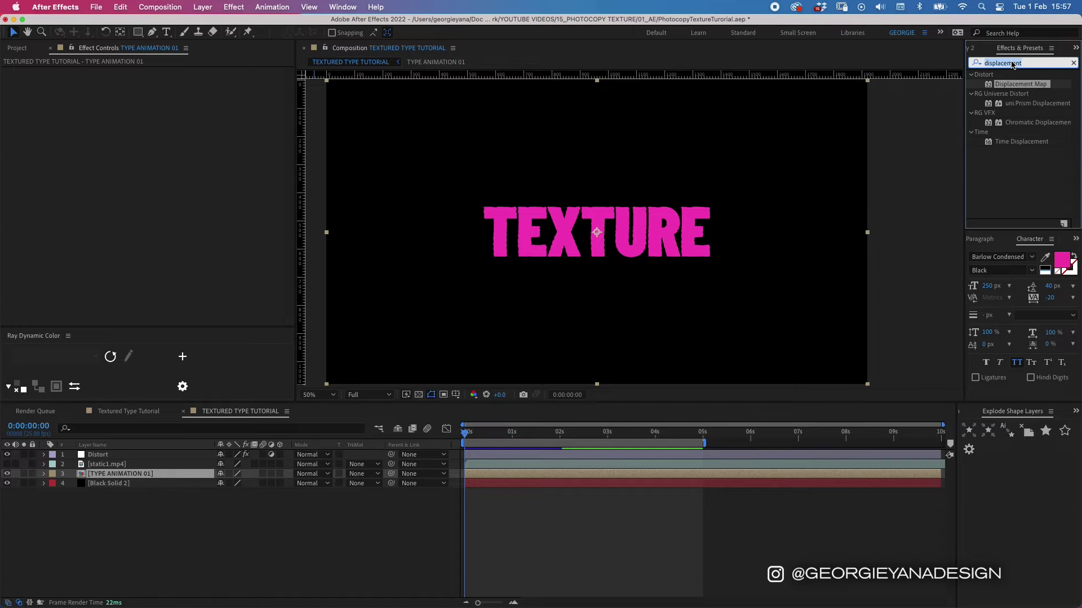
{"action": "type", "text": "guassian blur"}
{"action": "key", "text": "super+a"}
{"action": "type", "text": "blur"}
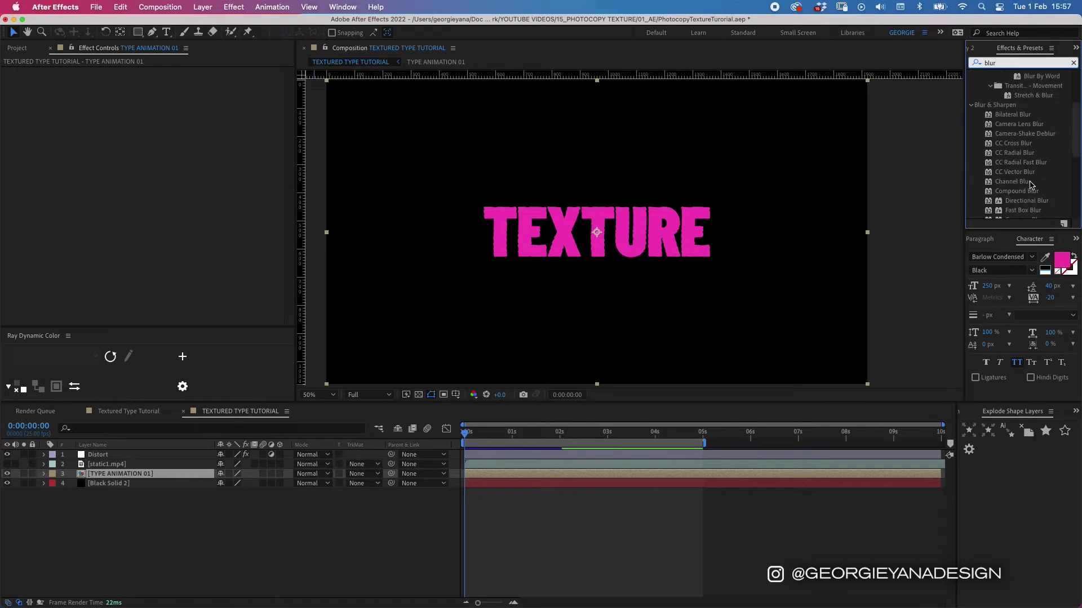
{"action": "scroll", "coordinate": [1032, 187], "scroll_direction": "down", "scroll_amount": 4}
{"action": "double_click", "coordinate": [1031, 187]}
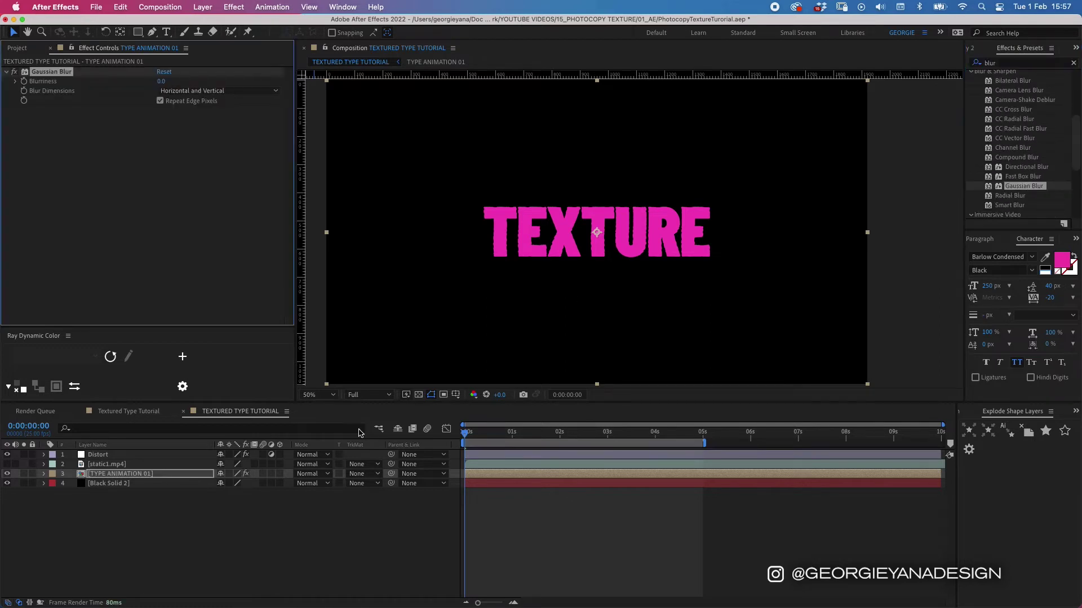
{"action": "left_click", "coordinate": [494, 475]}
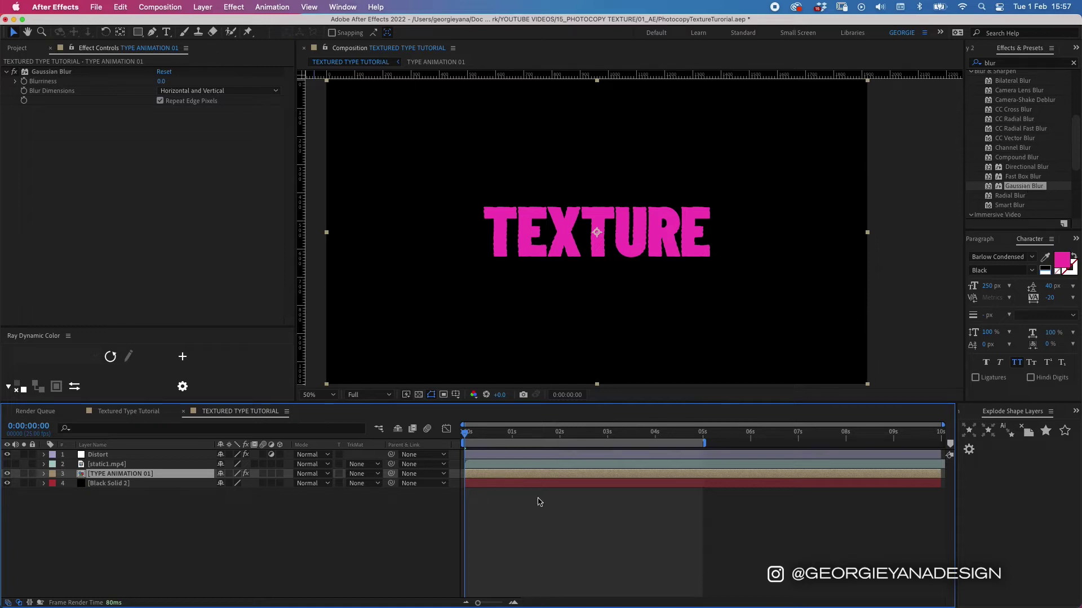
- Set the Gaussian Blur's blurriness on TYPE ANIMATION 01 to 15 and deselect the layer
{"action": "left_click", "coordinate": [162, 82]}
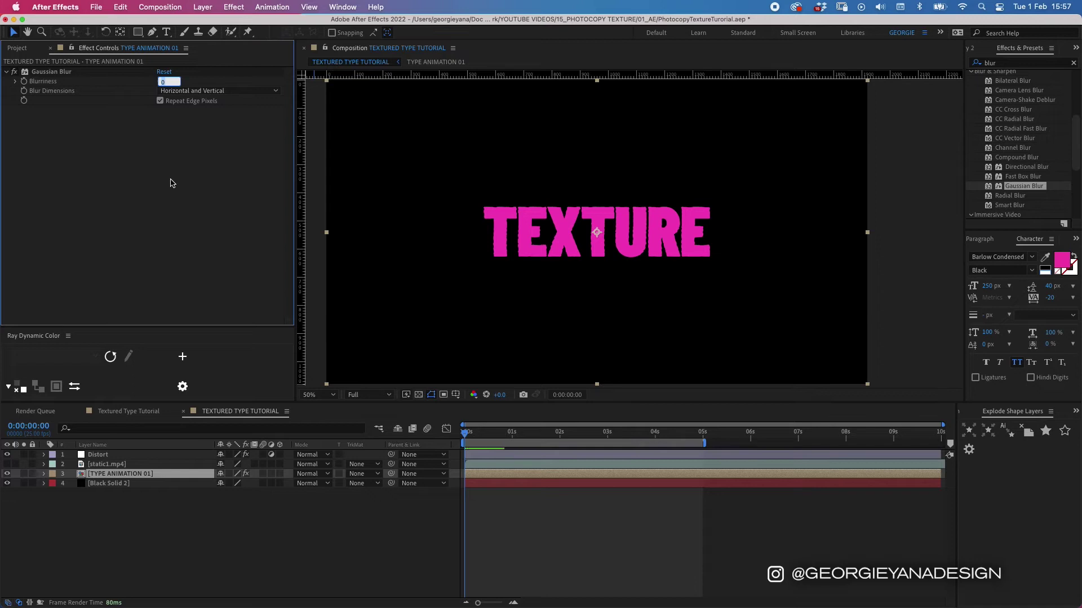
{"action": "key", "text": "Return"}
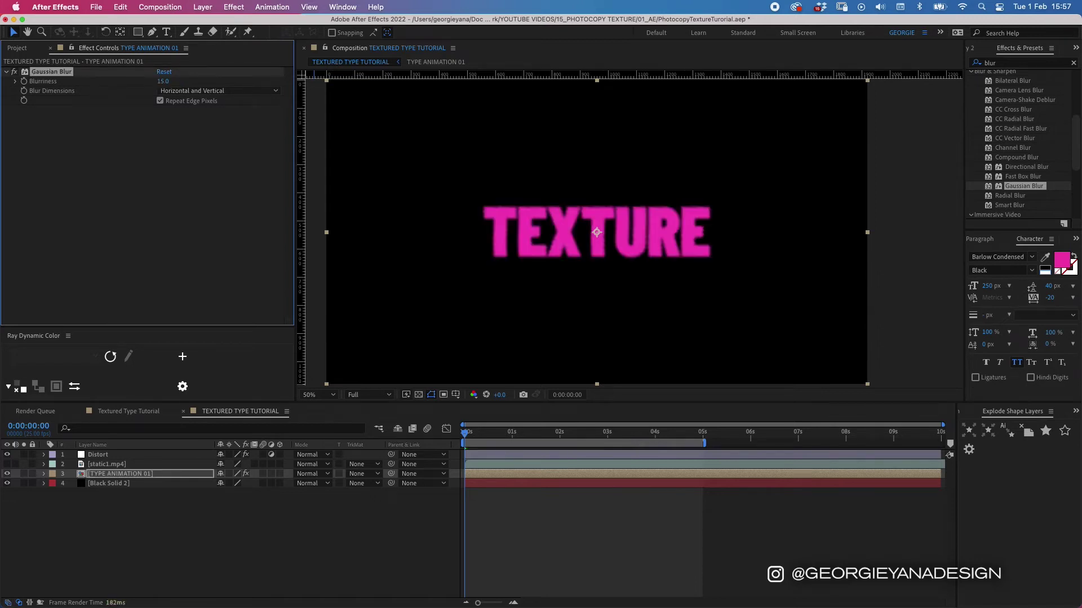
{"action": "left_click", "coordinate": [141, 510]}
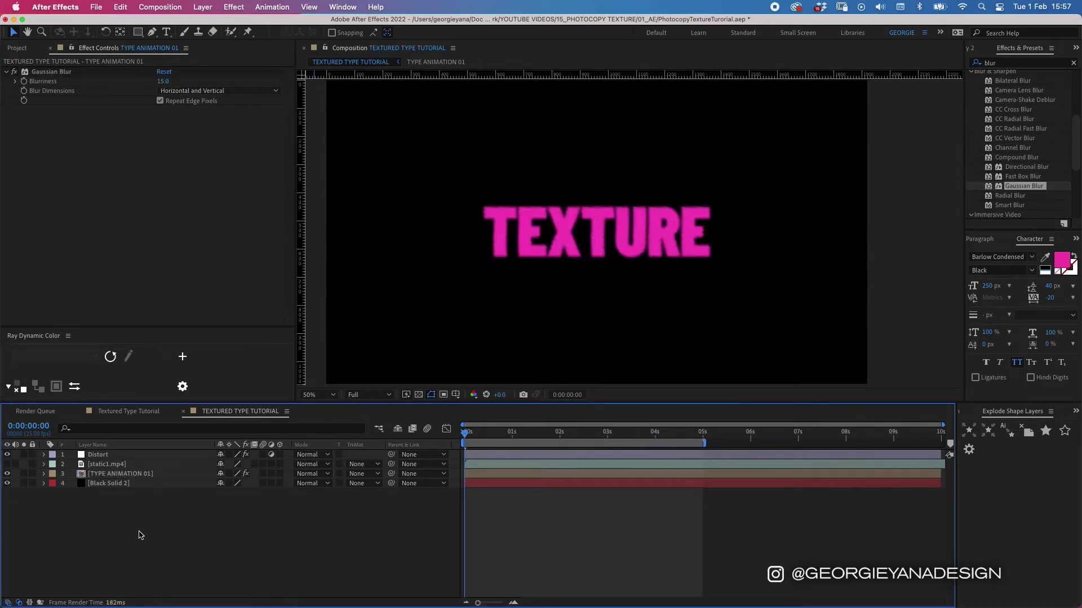
- Place 23-05-13_photocopy_031.jpeg directly below the Distort layer and set its blending mode to Add
{"action": "left_click", "coordinate": [16, 48]}
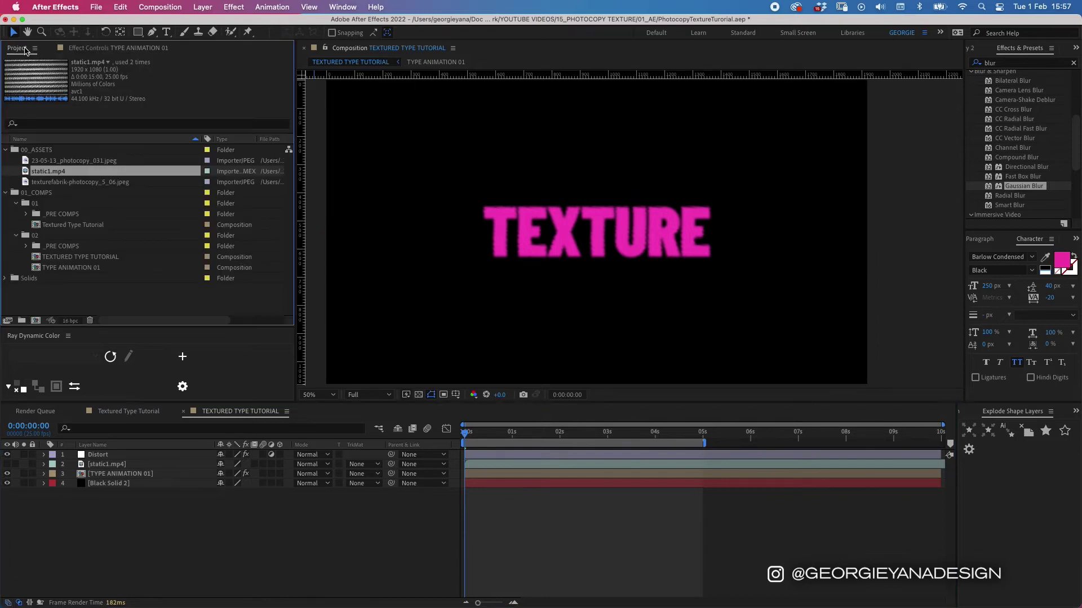
{"action": "left_click", "coordinate": [87, 162]}
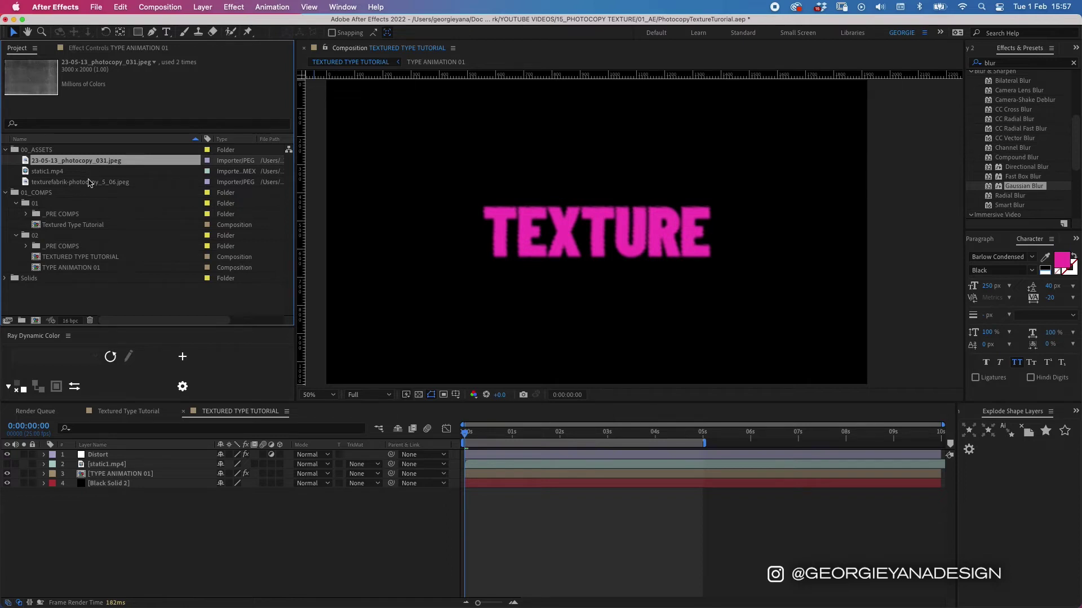
{"action": "left_click_drag", "start_coordinate": [104, 161], "coordinate": [129, 464]}
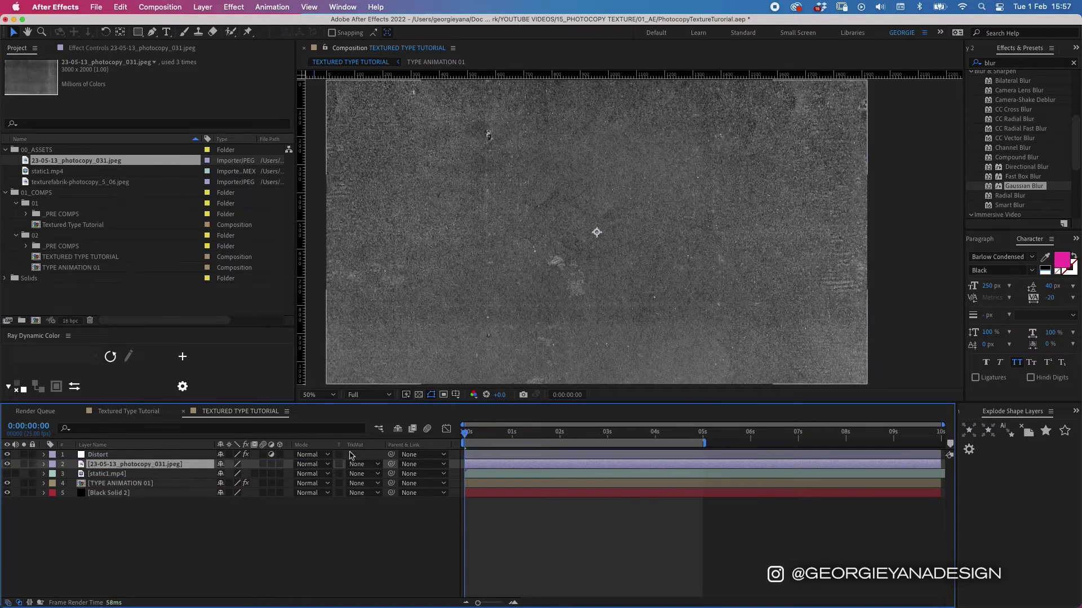
{"action": "left_click", "coordinate": [316, 465]}
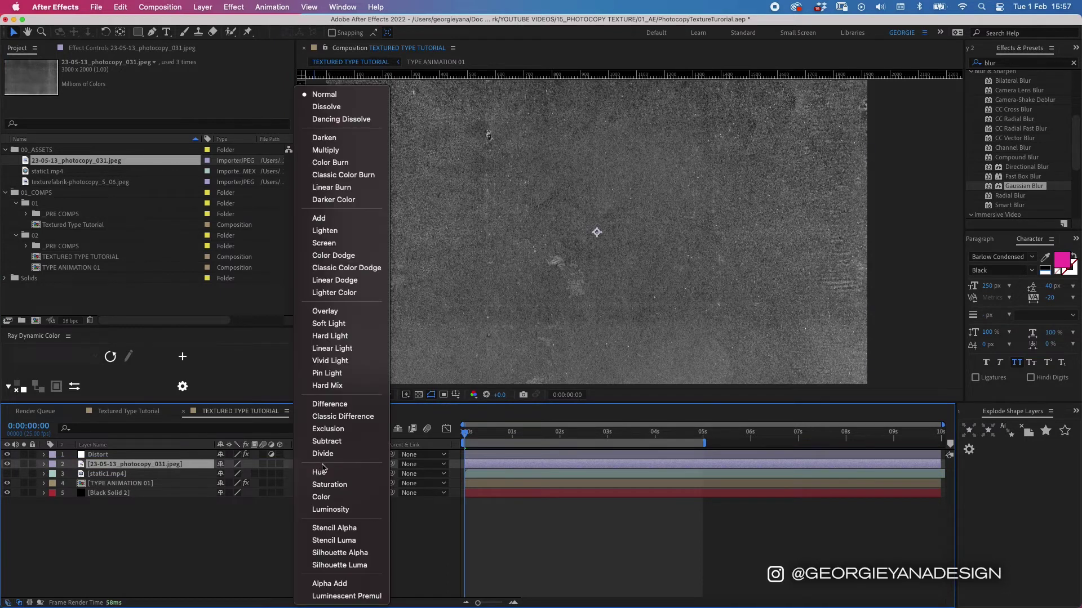
{"action": "left_click", "coordinate": [331, 221]}
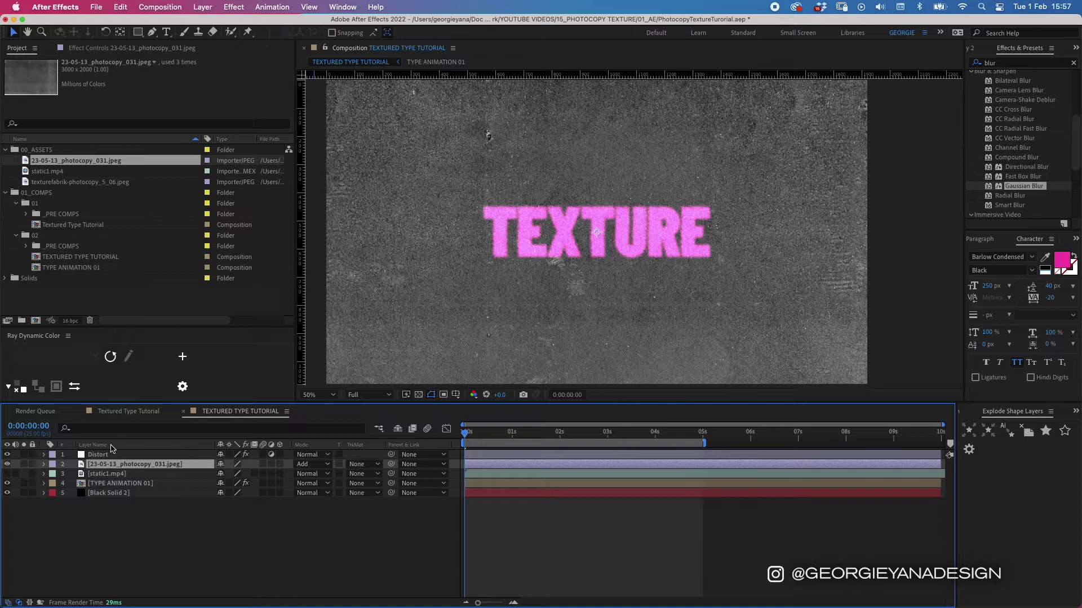
- Apply the Levels effect to the Distort layer and raise its Input Black to about 17862
{"action": "left_click", "coordinate": [102, 455]}
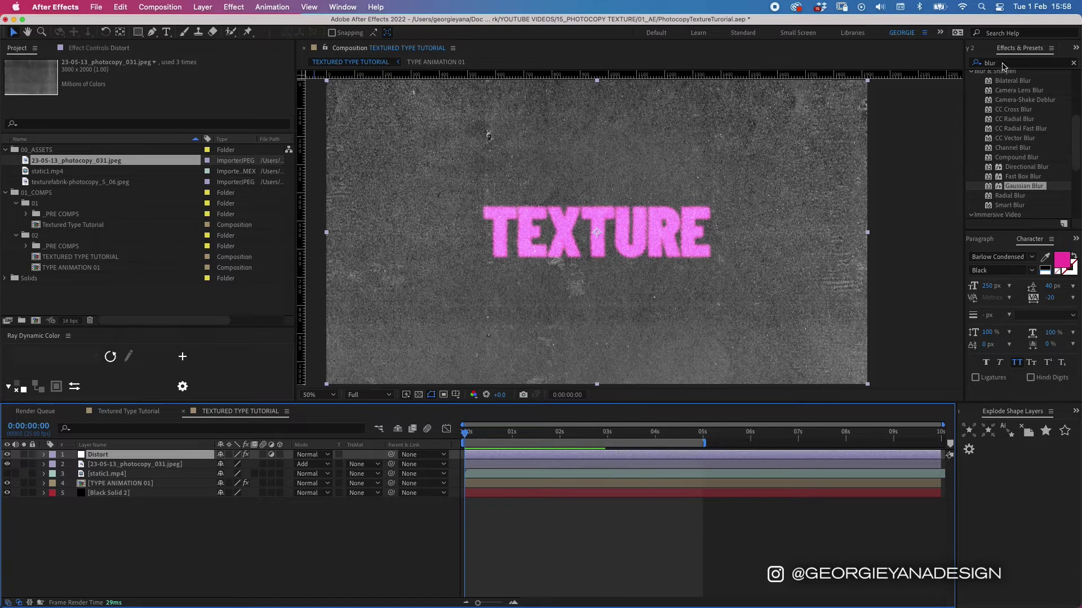
{"action": "left_click", "coordinate": [1003, 65]}
{"action": "type", "text": "level"}
{"action": "left_click_drag", "start_coordinate": [1021, 142], "coordinate": [625, 457]}
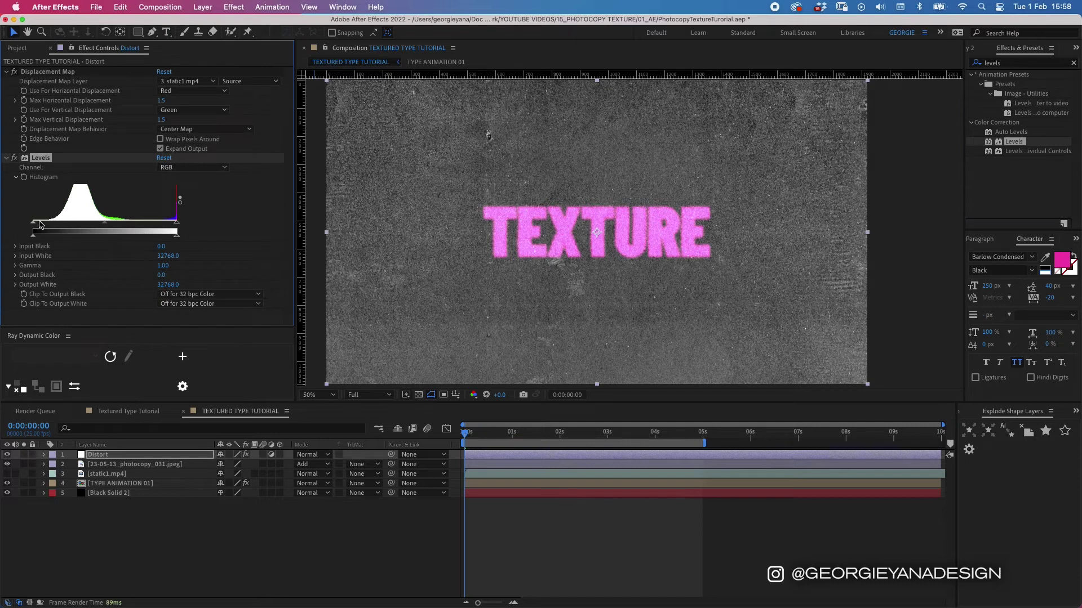
{"action": "left_click_drag", "start_coordinate": [34, 223], "coordinate": [112, 226]}
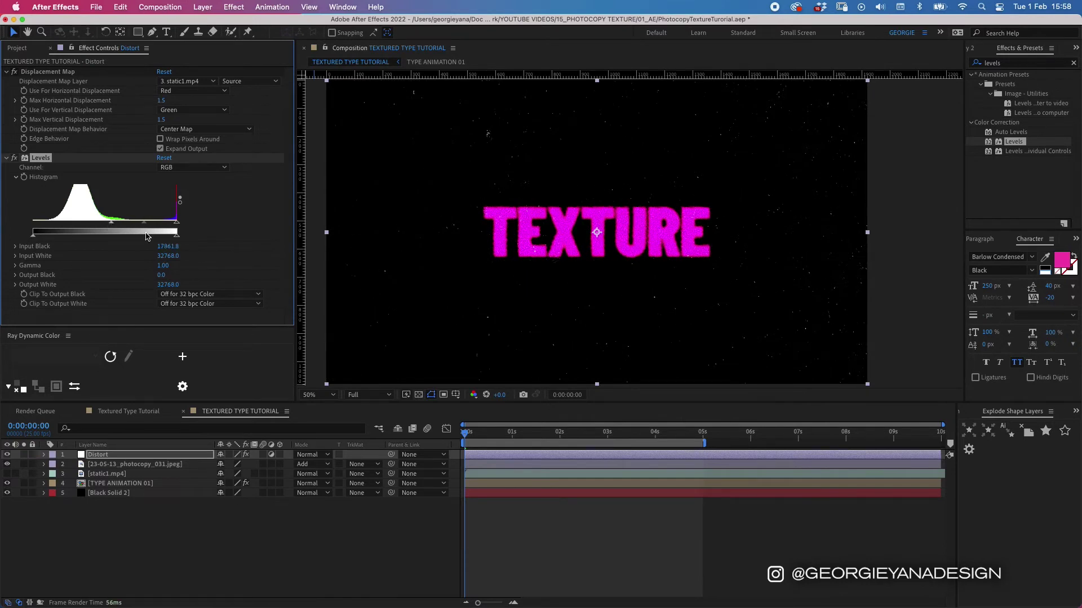
- Try moving the photocopy texture layer around the composition and undo the move
{"action": "left_click", "coordinate": [484, 465]}
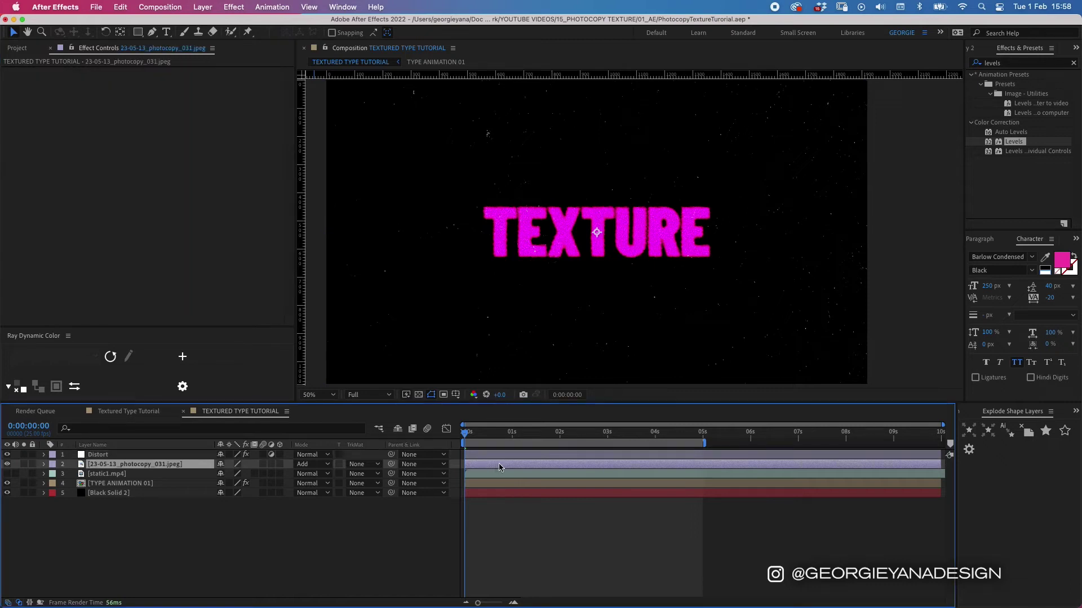
{"action": "key", "text": "comma"}
{"action": "key", "text": "comma"}
{"action": "key", "text": "period"}
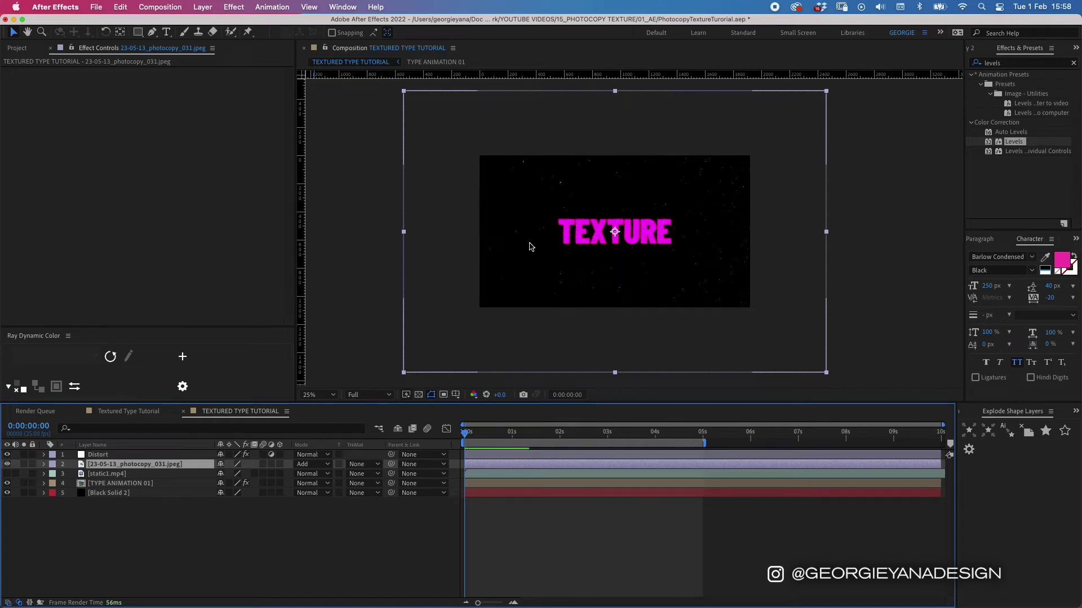
{"action": "left_click_drag", "start_coordinate": [778, 217], "coordinate": [688, 267]}
{"action": "left_click", "coordinate": [475, 467]}
{"action": "key", "text": "super+z"}
- Add the expression wiggle(5,100) to the Position of the photocopy texture layer
{"action": "key", "text": "p"}
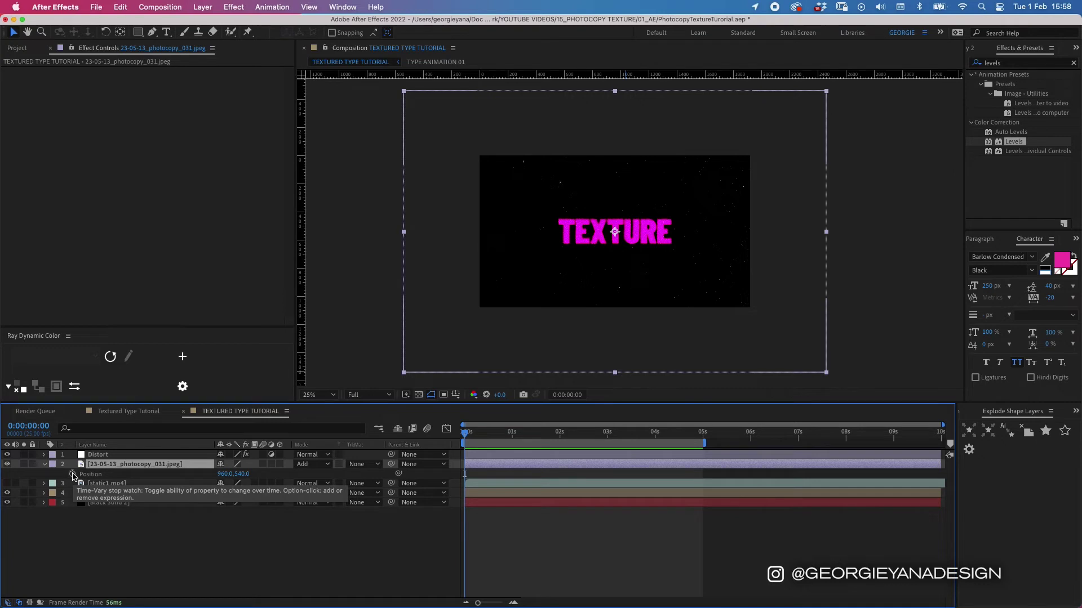
{"action": "key", "text": "alt"}
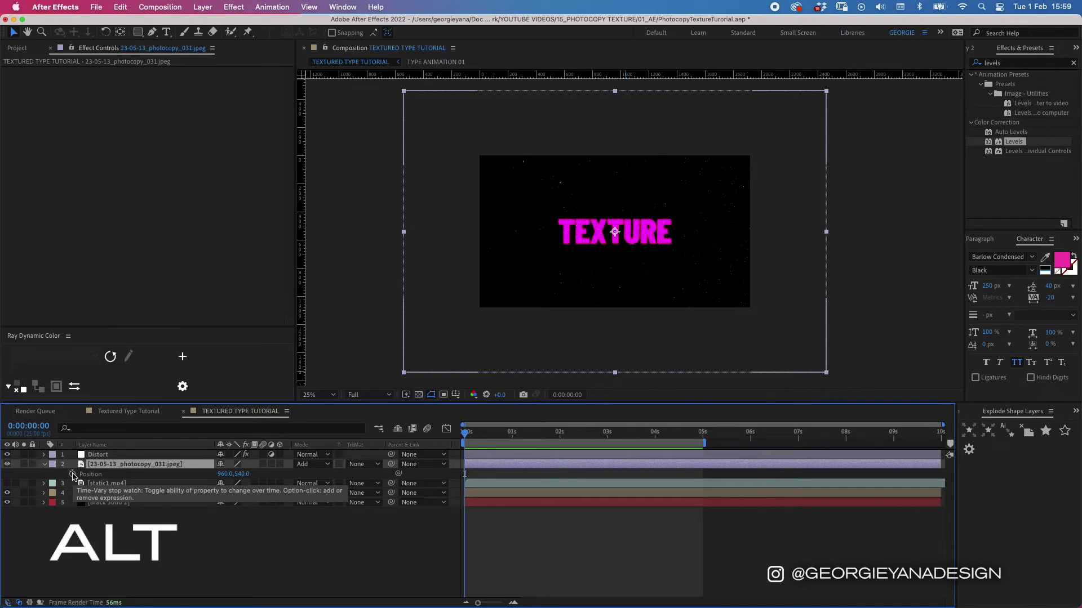
{"action": "left_click", "coordinate": [72, 476], "text": "alt"}
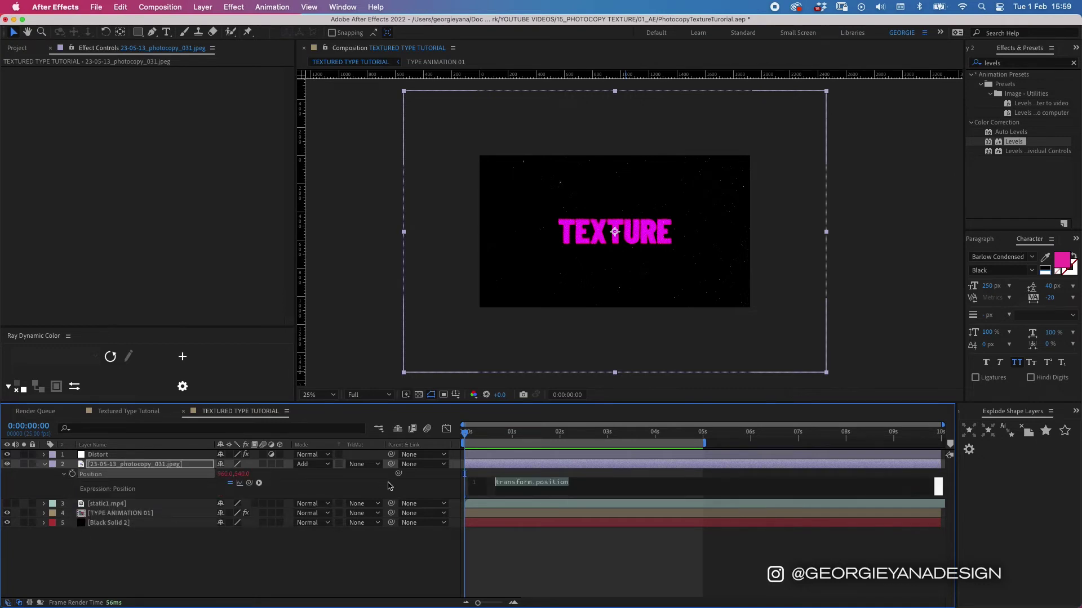
{"action": "key", "text": "BackSpace"}
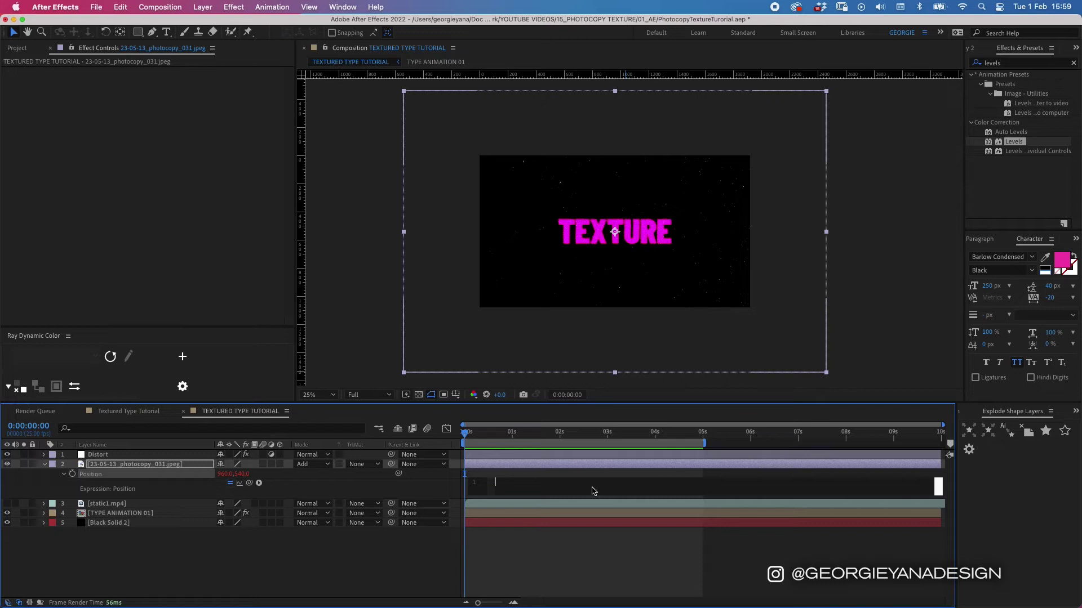
{"action": "type", "text": "wiggle"}
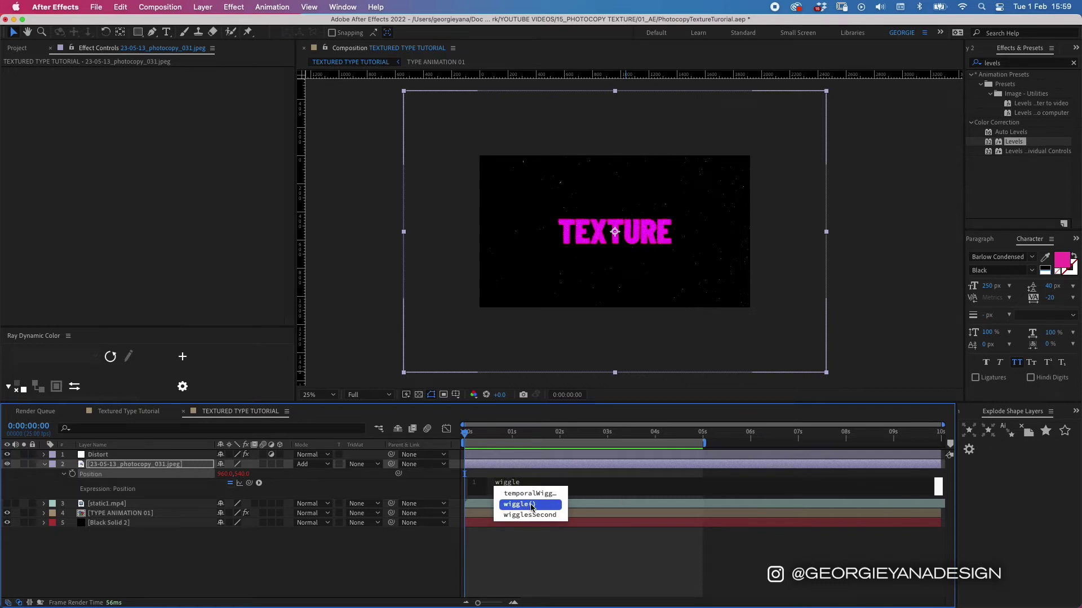
{"action": "left_click", "coordinate": [531, 506]}
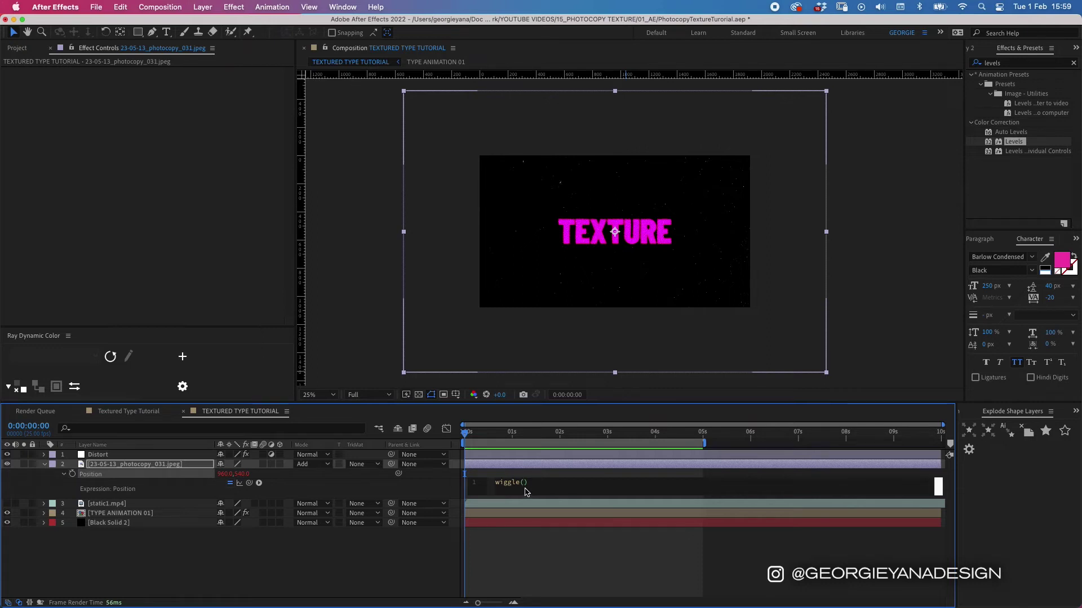
{"action": "type", "text": "5,100"}
{"action": "left_click", "coordinate": [535, 469]}
- Preview the wiggling texture over the type and return to the first frame
{"action": "key", "text": "space"}
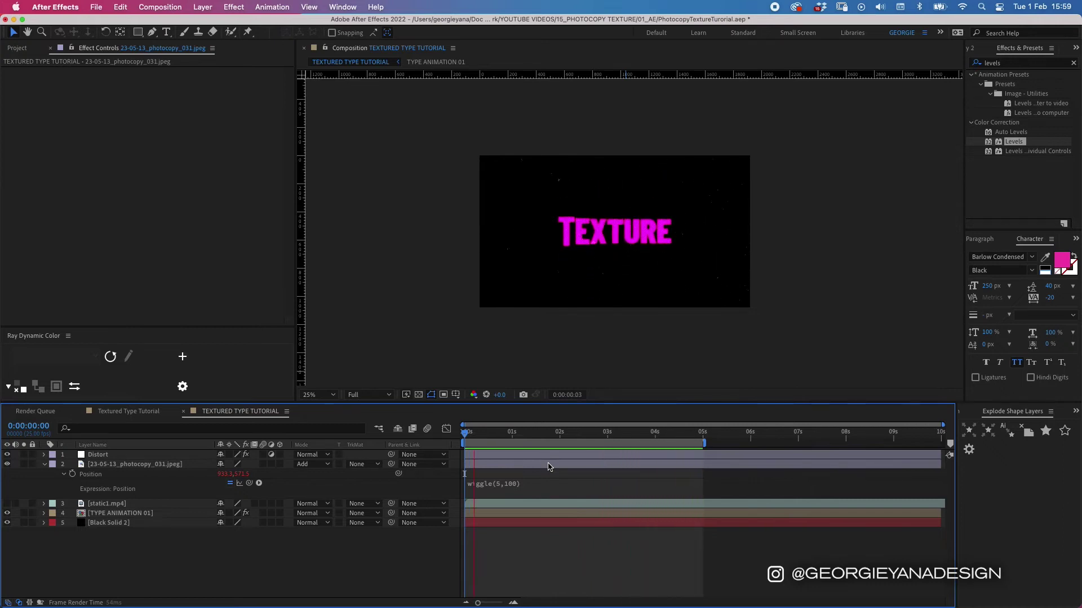
{"action": "key", "text": "space"}
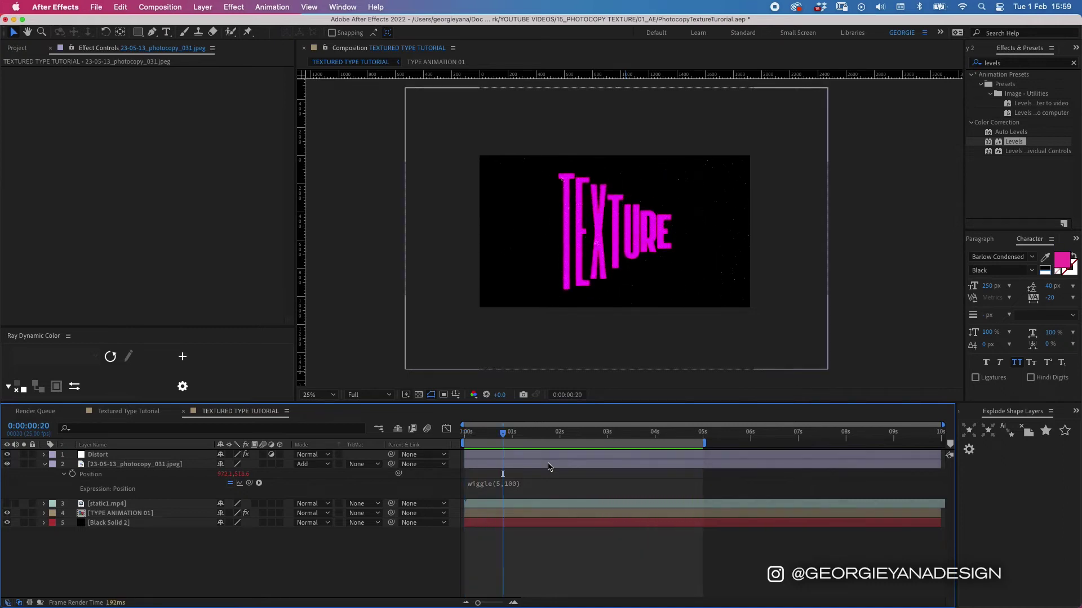
{"action": "left_click", "coordinate": [513, 436]}
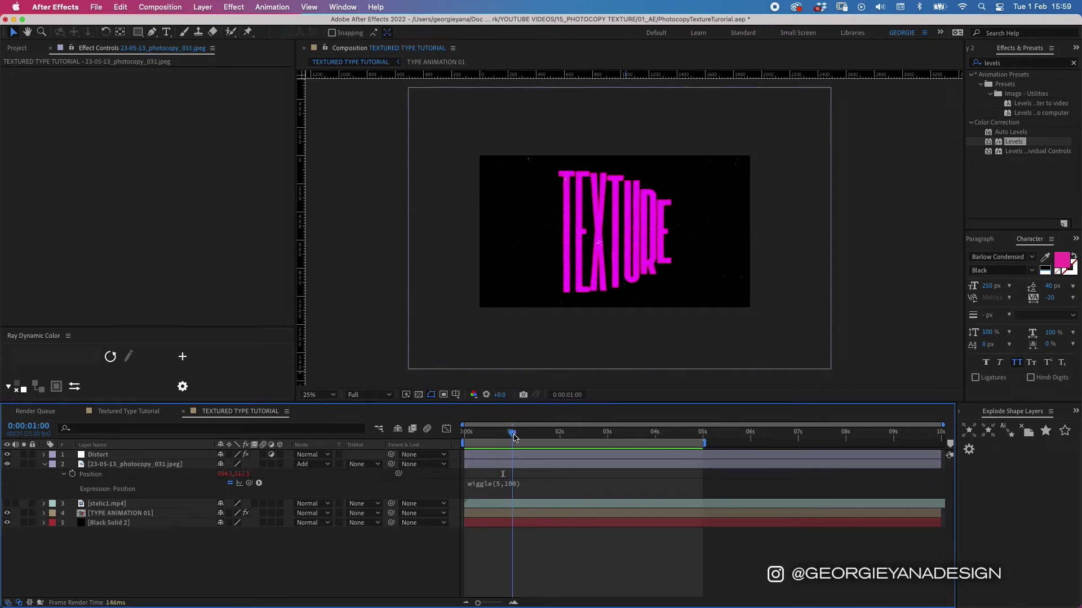
{"action": "left_click_drag", "start_coordinate": [513, 436], "coordinate": [465, 436]}
- Add posterizeTime(5); on a line above wiggle(5,100) in the photocopy texture layer's Position expression
{"action": "left_click", "coordinate": [519, 483]}
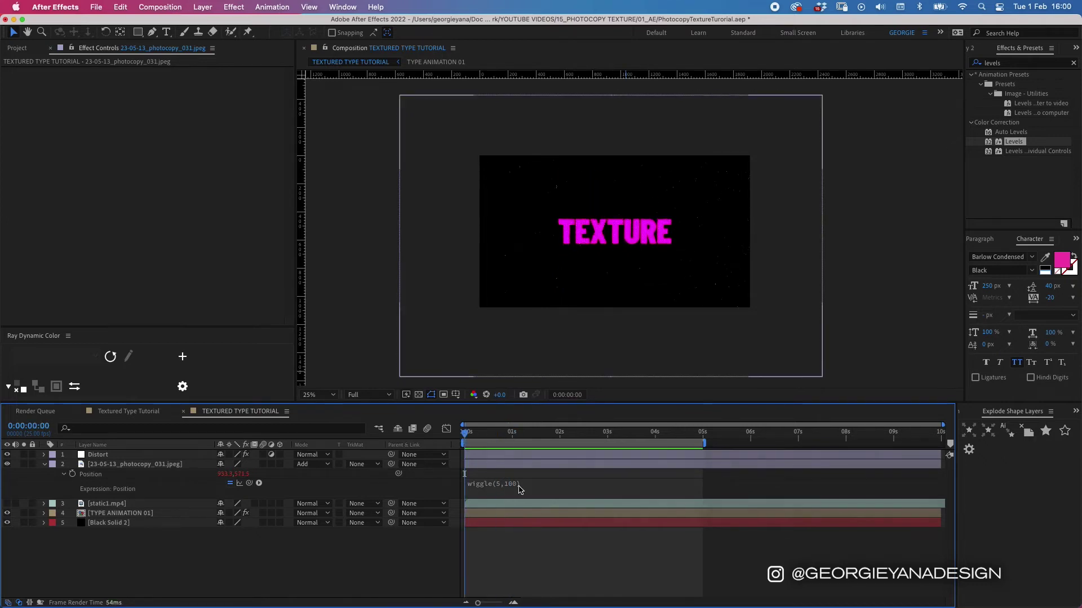
{"action": "left_click", "coordinate": [496, 489]}
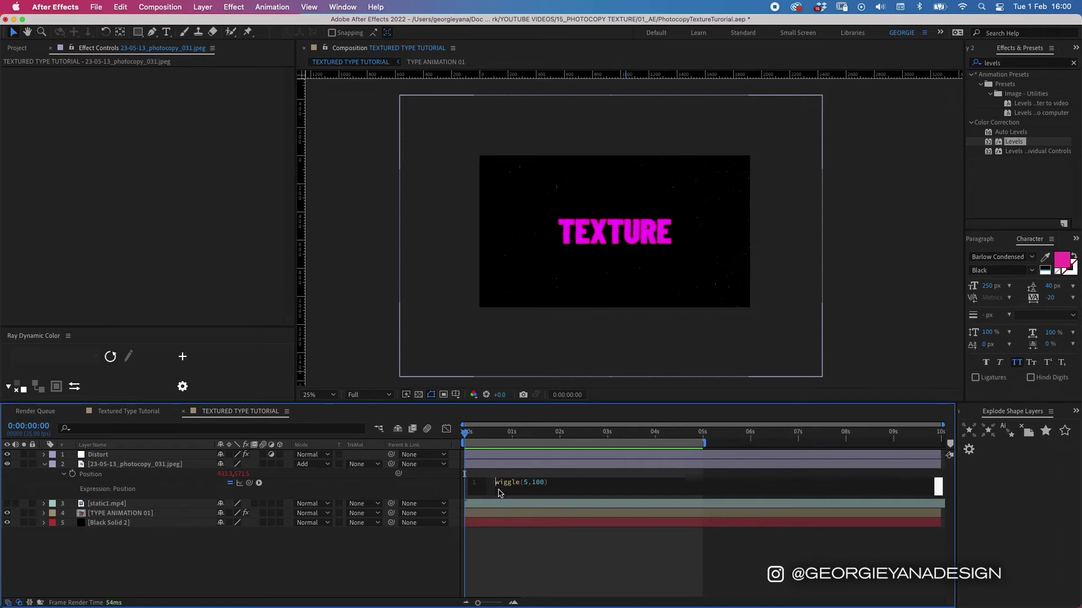
{"action": "key", "text": "Return"}
{"action": "type", "text": "post"}
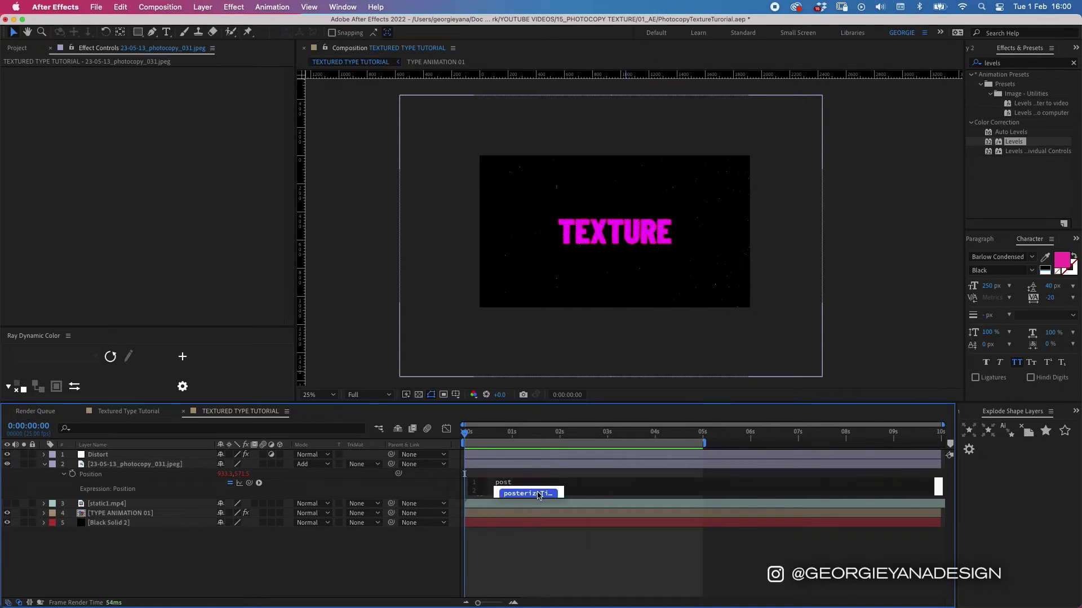
{"action": "left_click", "coordinate": [538, 495]}
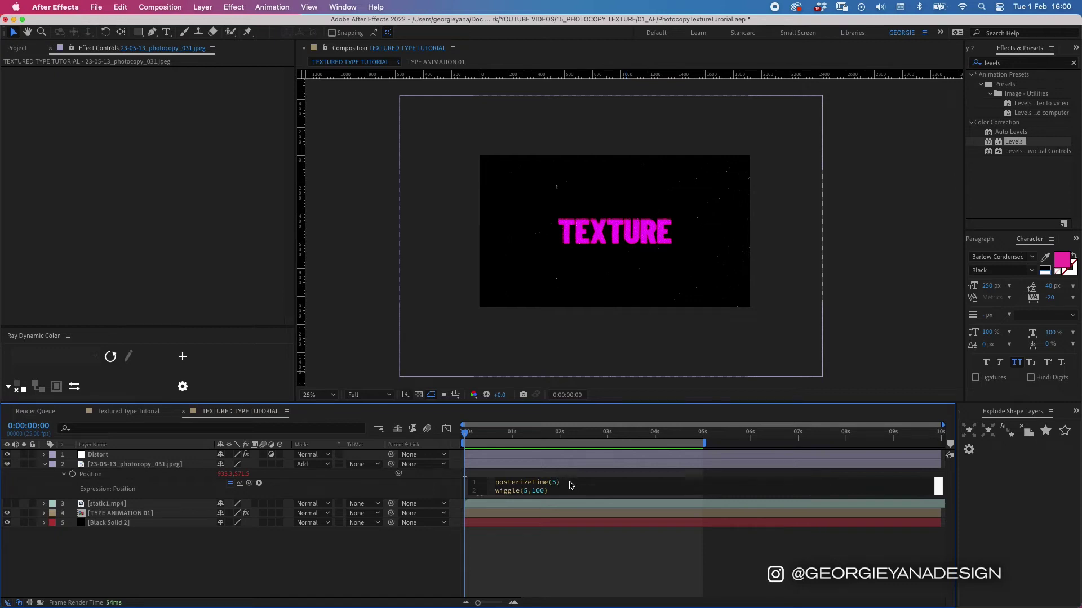
{"action": "left_click_drag", "start_coordinate": [580, 483], "coordinate": [488, 492]}
{"action": "left_click", "coordinate": [488, 472]}
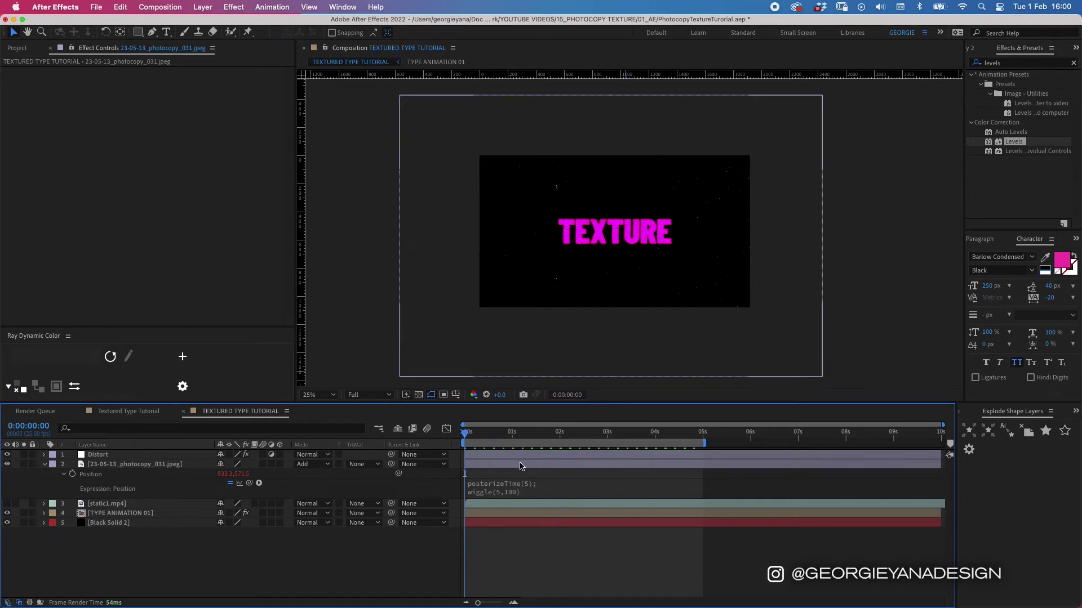
- Preview the stepped motion, set the wiggle amount in the photocopy layer's Position expression to 200, and play it again
{"action": "left_click", "coordinate": [520, 466]}
{"action": "left_click", "coordinate": [546, 488]}
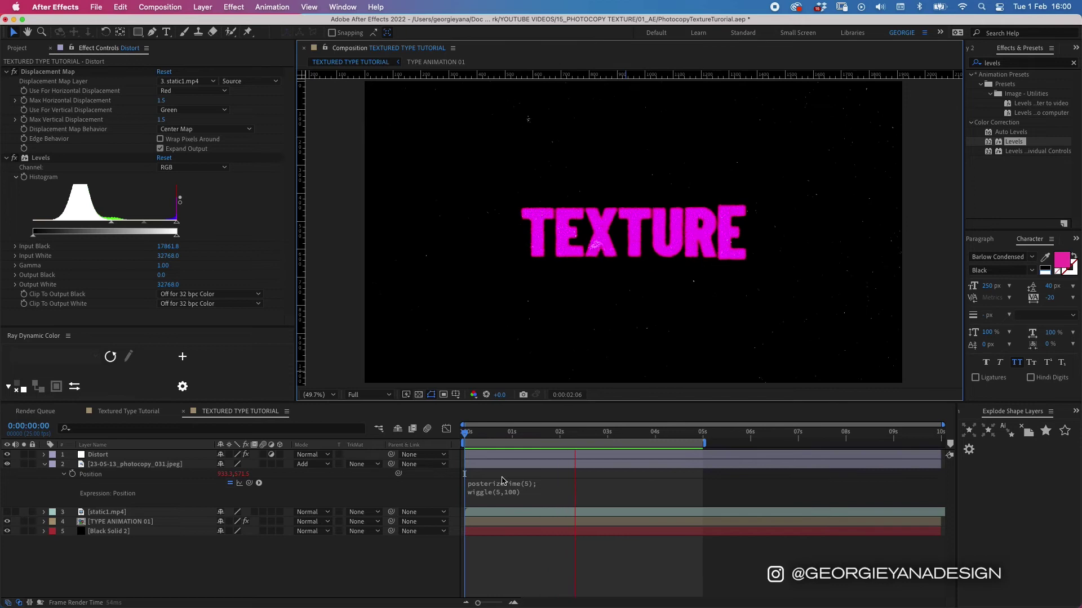
{"action": "left_click", "coordinate": [488, 479]}
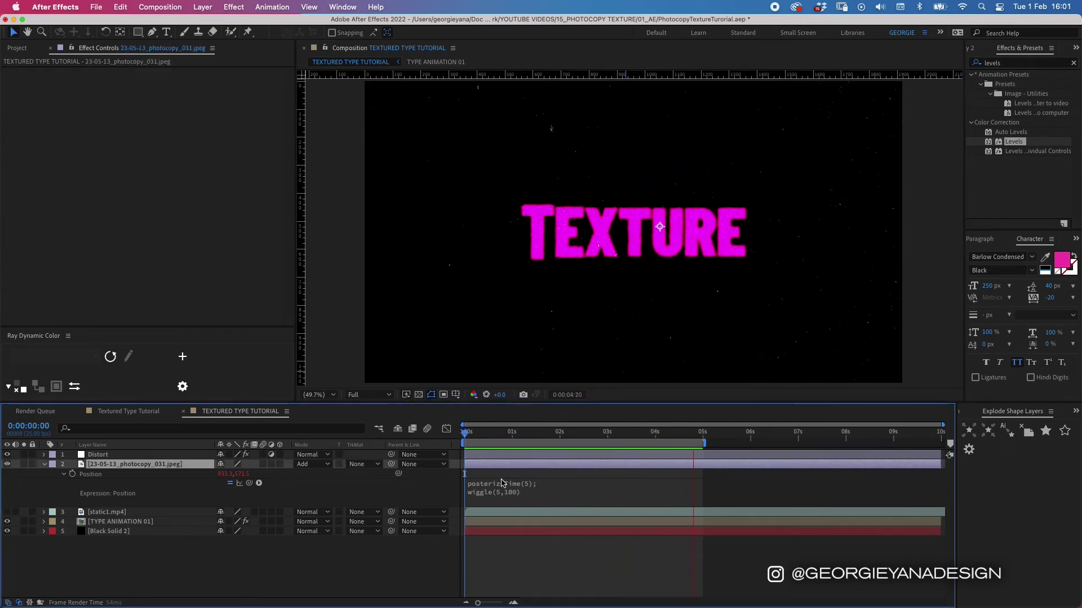
{"action": "left_click", "coordinate": [540, 491]}
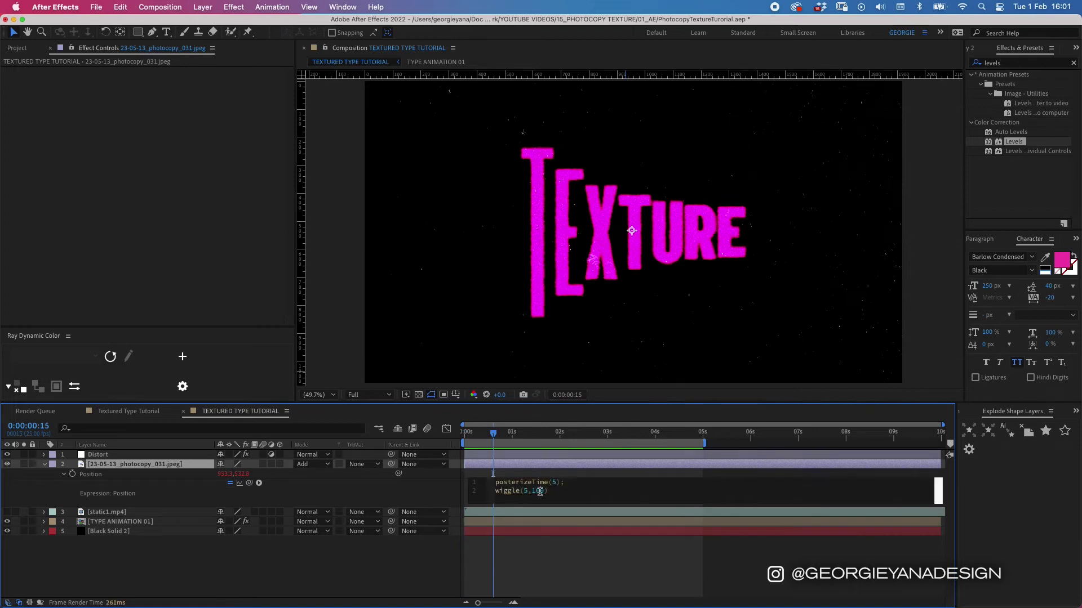
{"action": "type", "text": "2"}
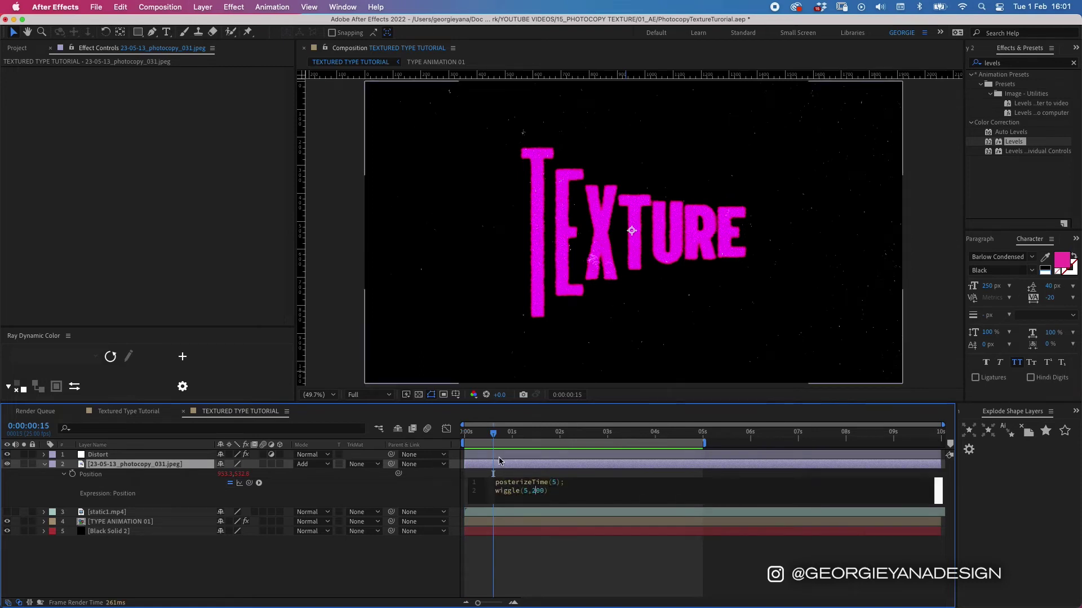
{"action": "left_click", "coordinate": [495, 474]}
{"action": "key", "text": "space"}
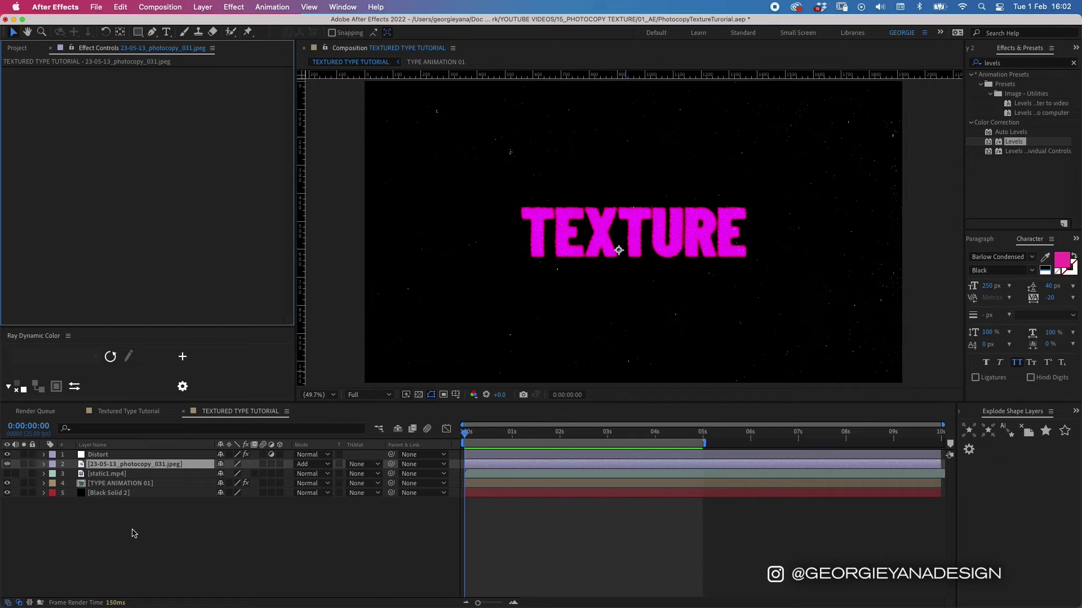
- Add texturefabrik-photocopy_5_06.jpeg from the project assets to the composition, directly below the Distort layer
{"action": "left_click", "coordinate": [133, 533]}
{"action": "left_click", "coordinate": [19, 48]}
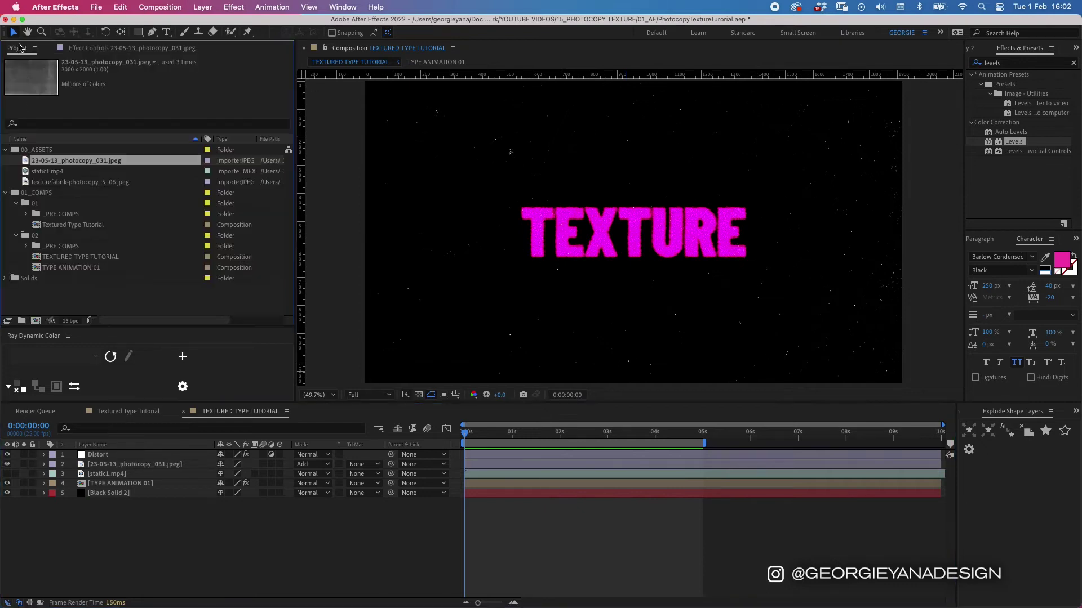
{"action": "left_click_drag", "start_coordinate": [67, 182], "coordinate": [126, 461]}
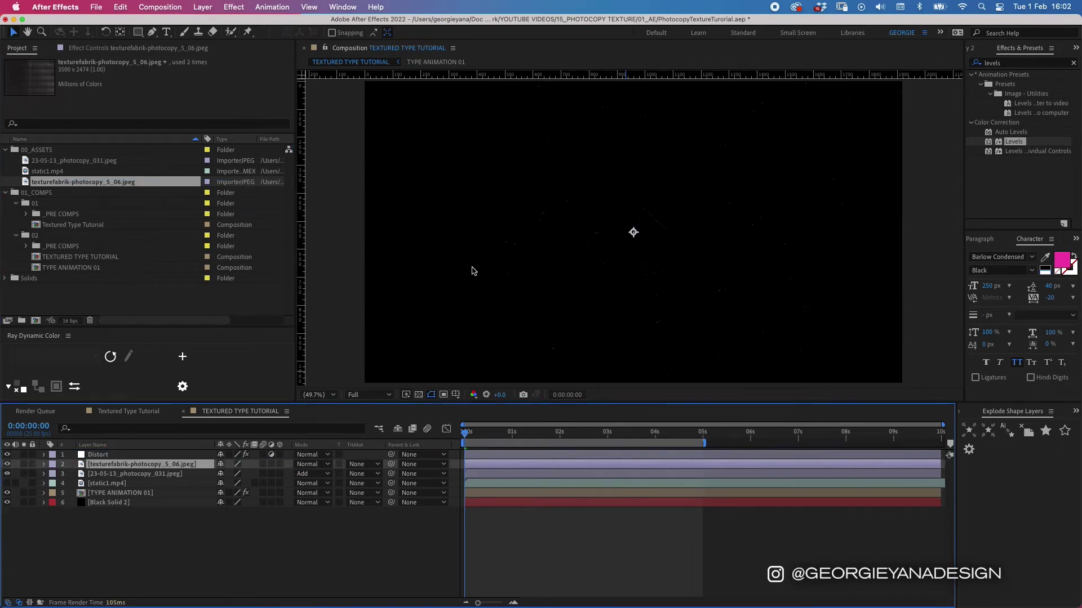
{"action": "left_click_drag", "start_coordinate": [102, 465], "coordinate": [134, 474]}
- Copy the expression posterizeTime(5); wiggle(5,200) from the first photocopy layer's Position to the texturefabrik layer's Position
{"action": "left_click", "coordinate": [133, 477]}
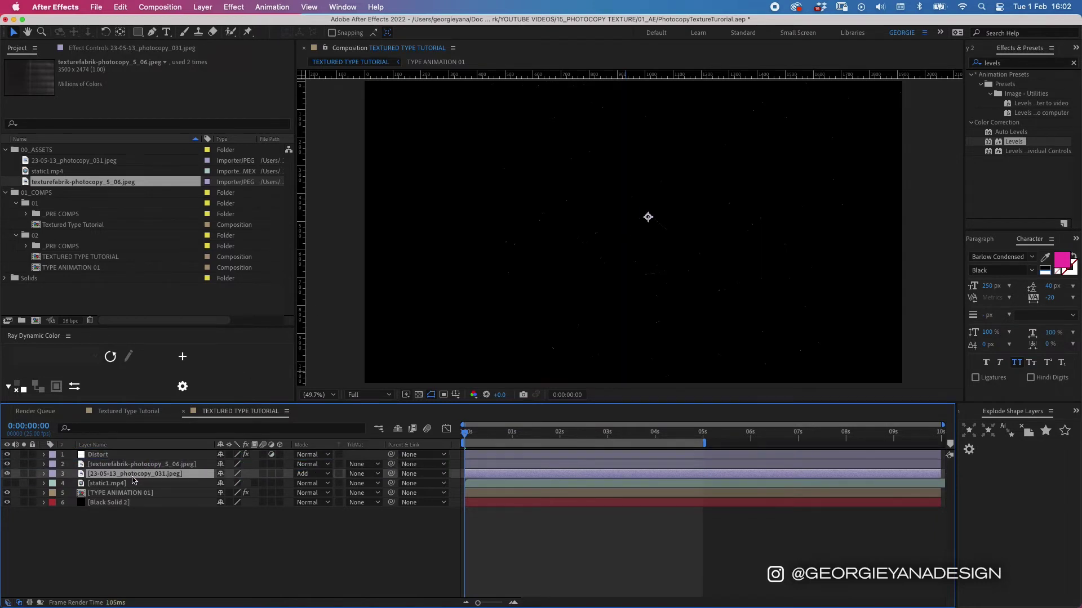
{"action": "key", "text": "p"}
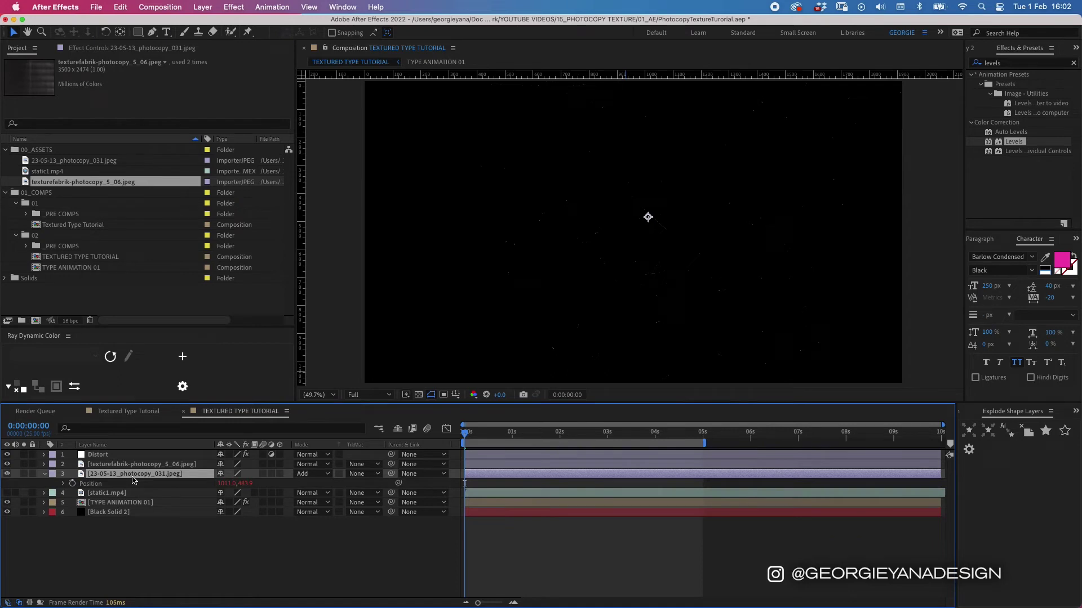
{"action": "left_click", "coordinate": [72, 483], "text": "alt"}
{"action": "type", "text": "posterizeTime(5); wiggle(2,200)"}
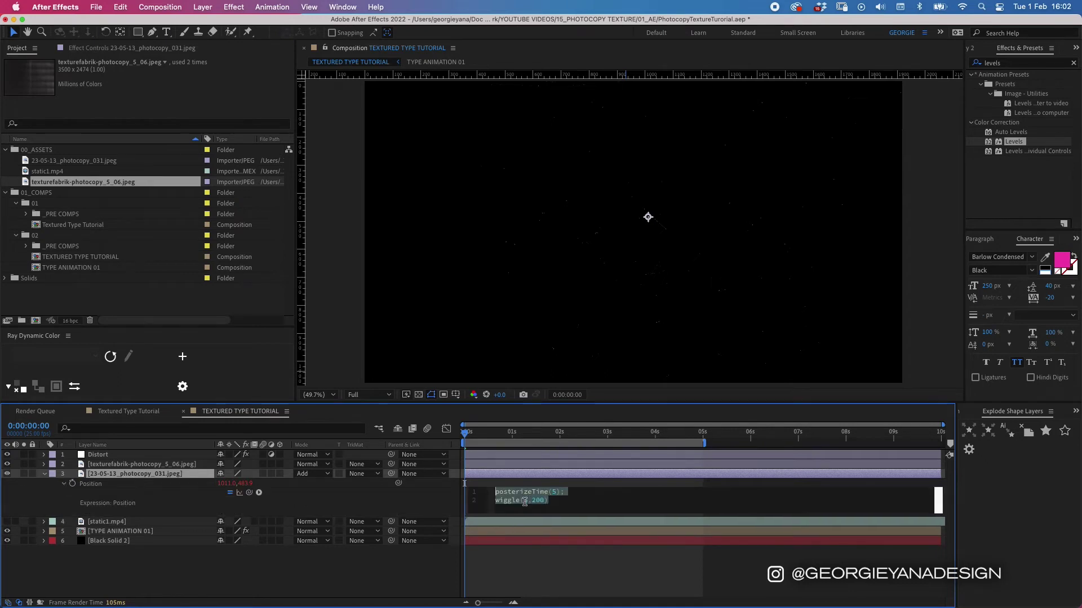
{"action": "left_click", "coordinate": [488, 464]}
{"action": "key", "text": "p"}
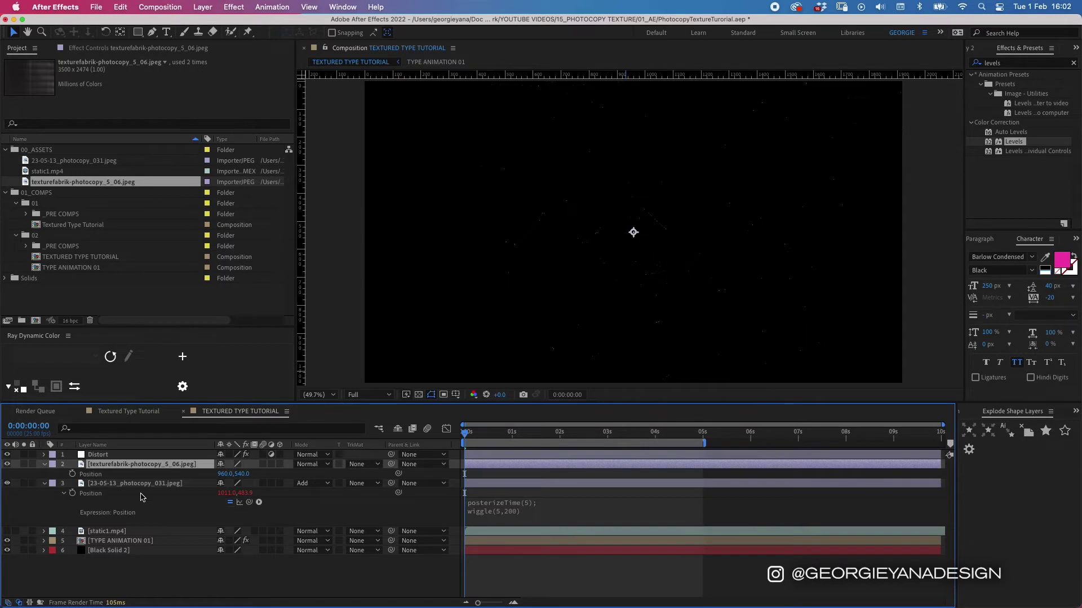
{"action": "left_click", "coordinate": [72, 473], "text": "alt"}
{"action": "type", "text": "posterizeTime(5); wiggle(5,200)"}
{"action": "left_click", "coordinate": [504, 471]}
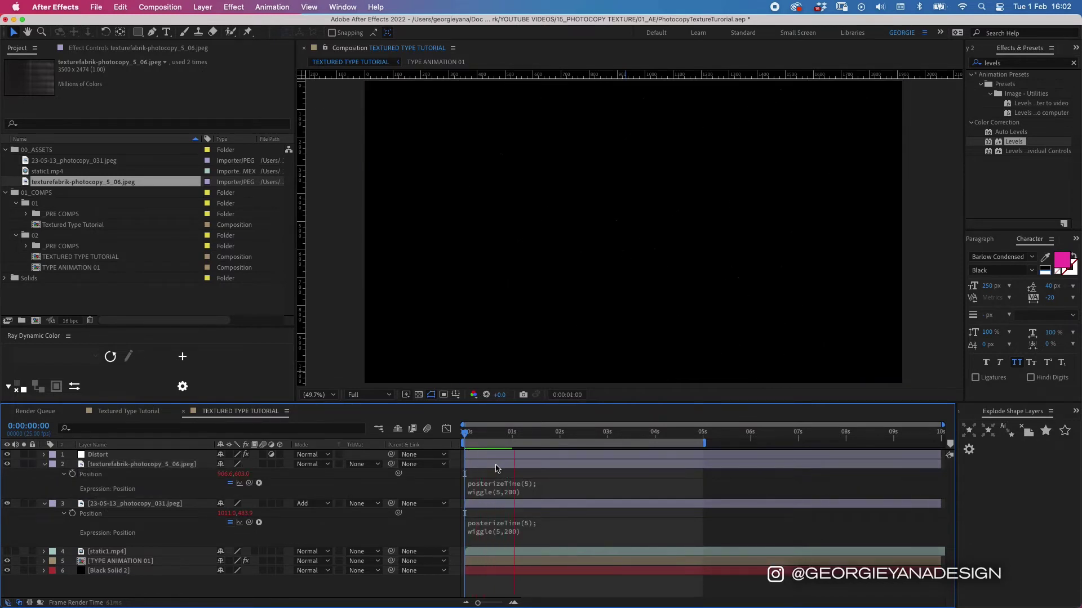
- Set the texturefabrik layer's blending mode to Overlay and move it below the 23-05-13_photocopy_031 layer
{"action": "left_click", "coordinate": [499, 464]}
{"action": "left_click_drag", "start_coordinate": [508, 439], "coordinate": [491, 435]}
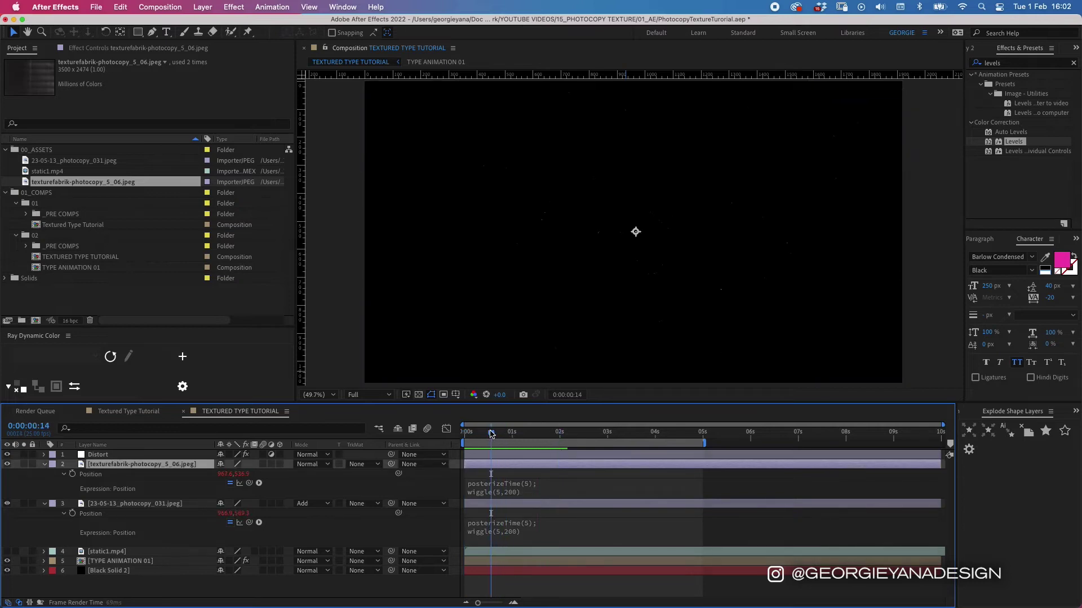
{"action": "left_click", "coordinate": [314, 464]}
{"action": "left_click", "coordinate": [319, 311]}
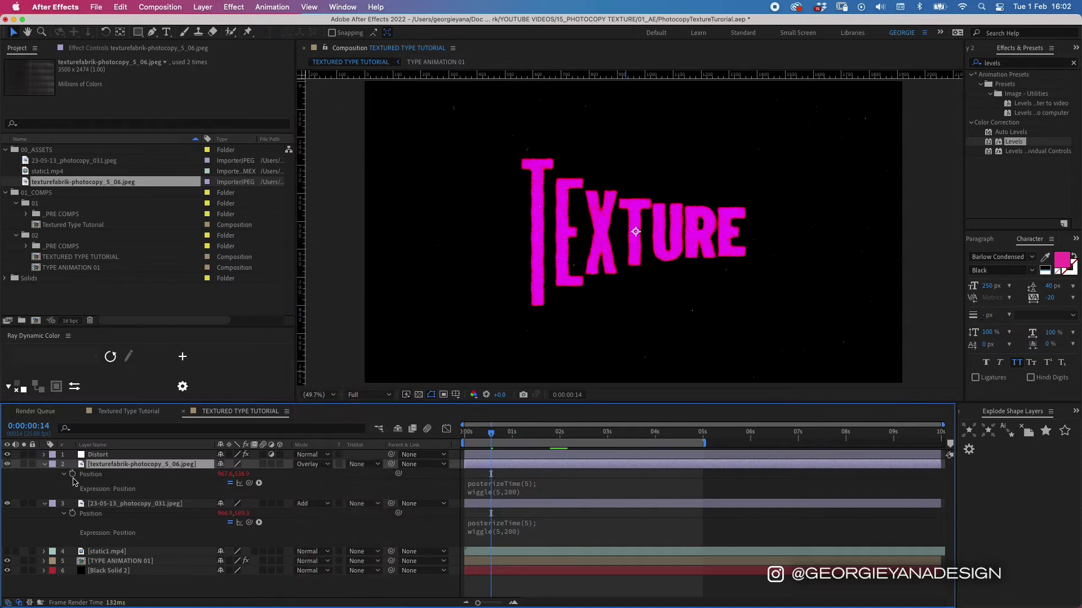
{"action": "left_click", "coordinate": [44, 464]}
{"action": "left_click_drag", "start_coordinate": [116, 466], "coordinate": [111, 495]}
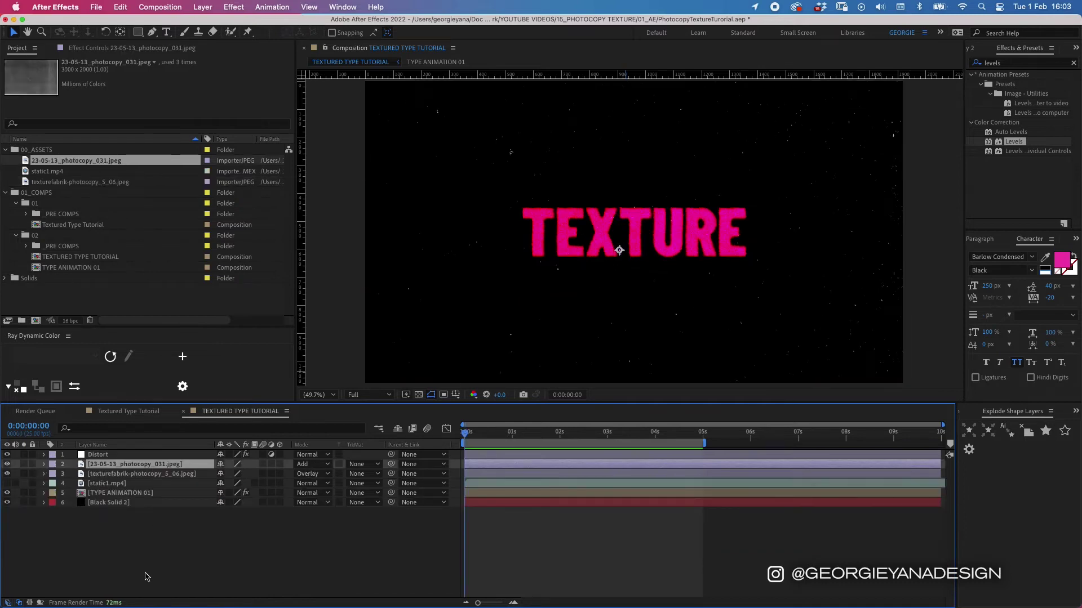
{"action": "left_click", "coordinate": [147, 577]}
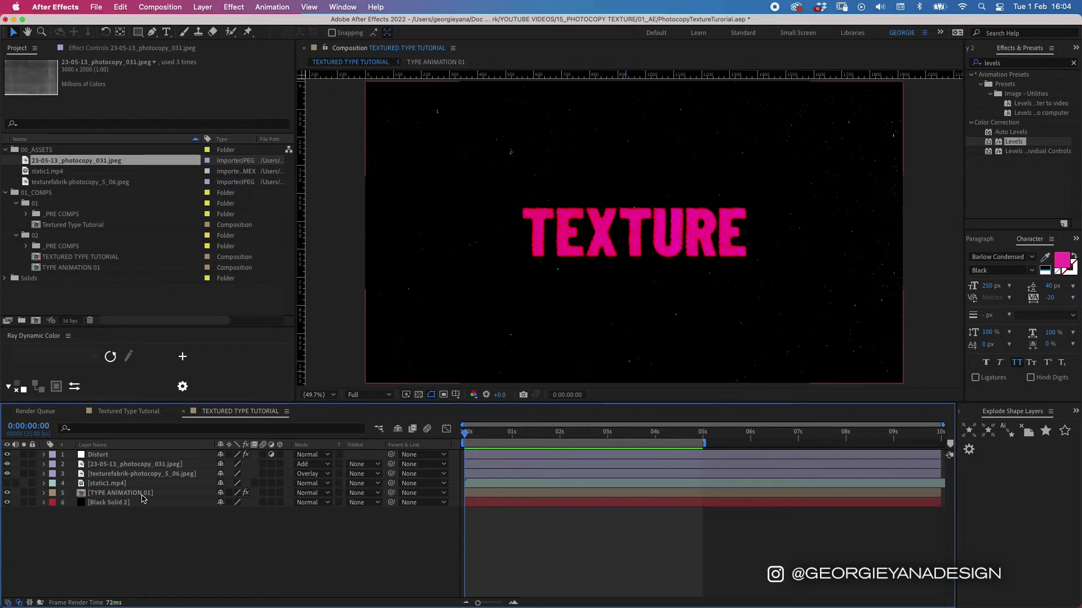
- Duplicate the 23-05-13_photocopy_031 layer and move the copy above the Distort layer
{"action": "left_click", "coordinate": [145, 467]}
{"action": "key", "text": "cmd+d"}
{"action": "left_click_drag", "start_coordinate": [150, 464], "coordinate": [148, 455]}
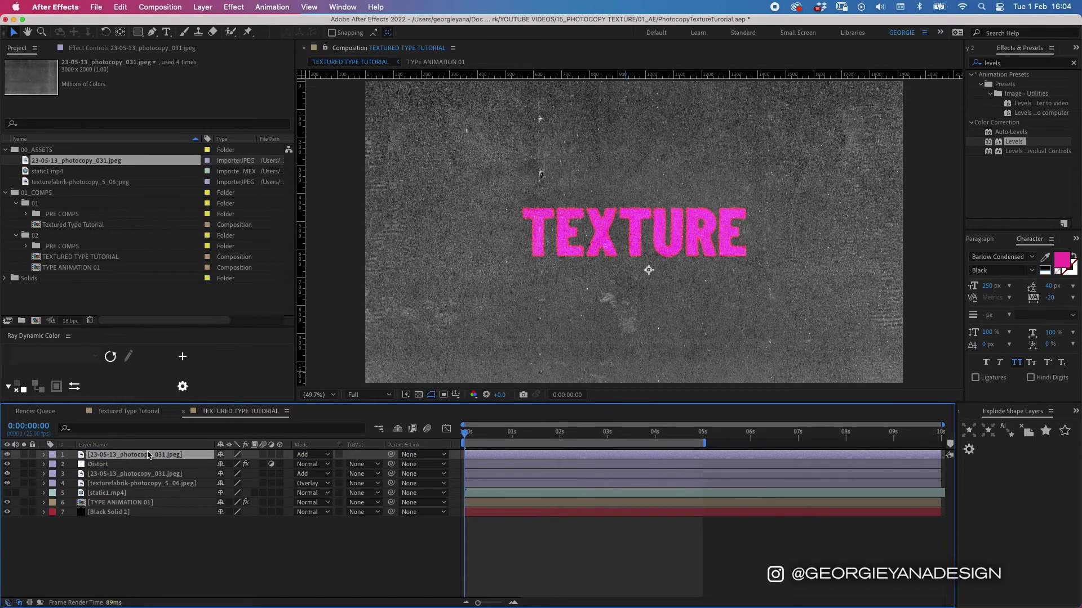
- Apply the Curves effect to the top photocopy layer, pull its RGB curve down to darken it, and preview the result
{"action": "left_click", "coordinate": [1004, 63]}
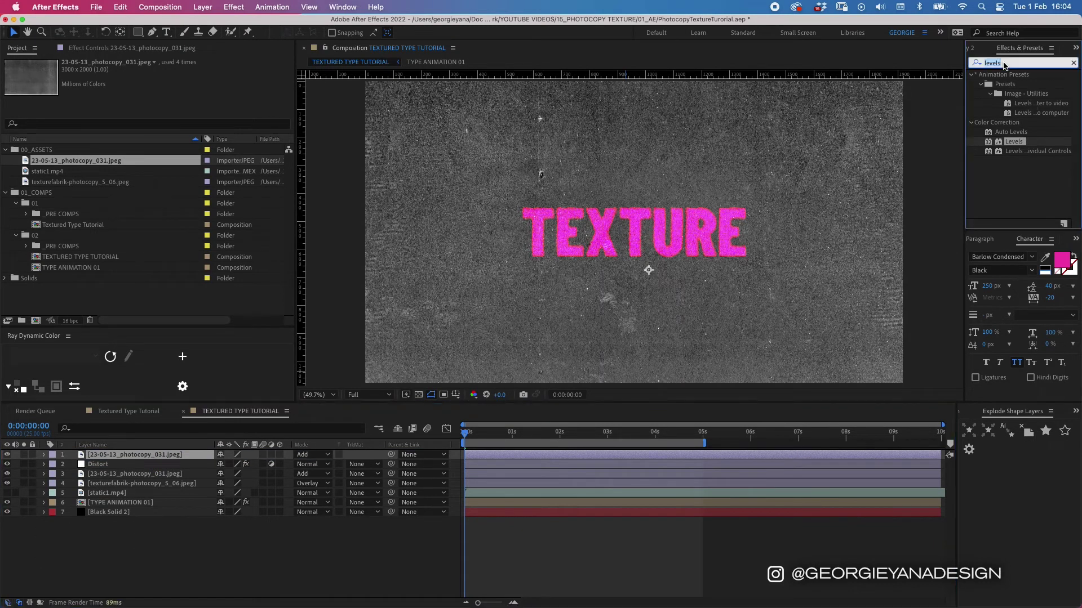
{"action": "type", "text": "curves"}
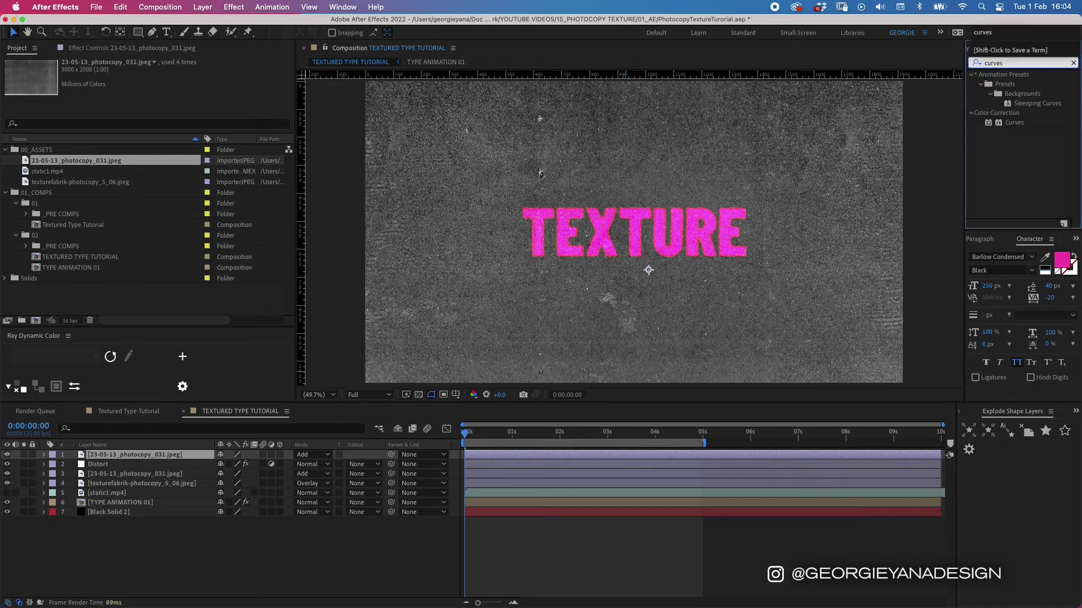
{"action": "double_click", "coordinate": [1014, 122]}
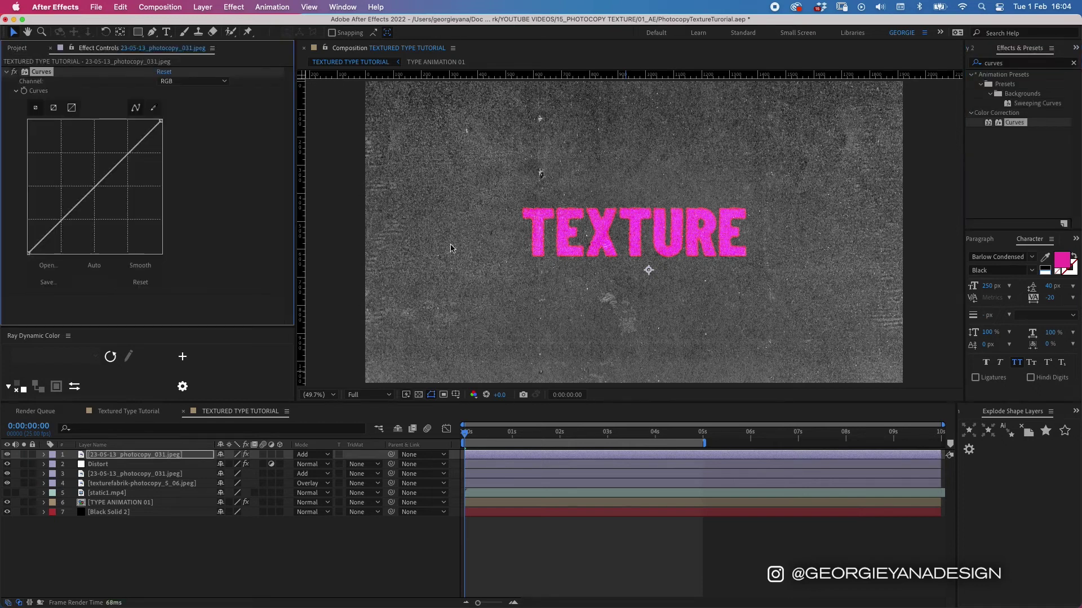
{"action": "left_click_drag", "start_coordinate": [127, 156], "coordinate": [137, 185]}
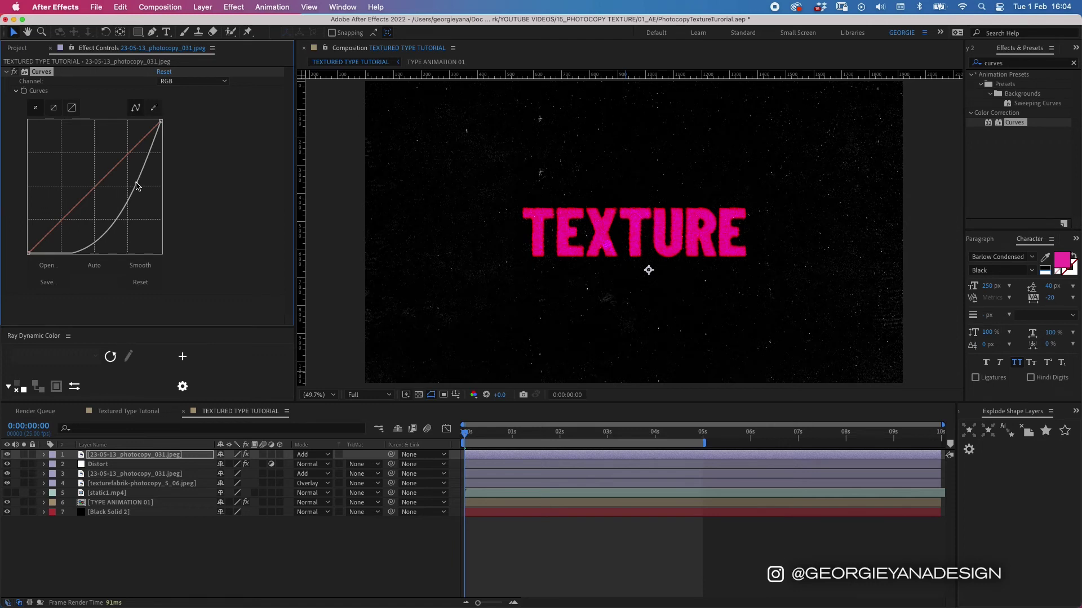
{"action": "left_click", "coordinate": [513, 556]}
{"action": "key", "text": "space"}
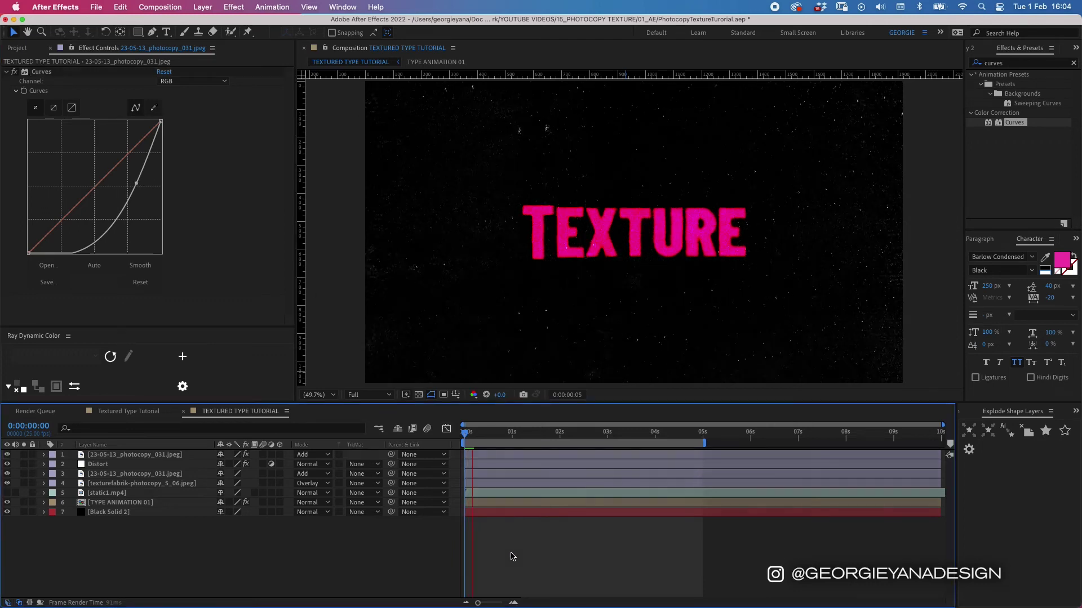
{"action": "left_click_drag", "start_coordinate": [475, 440], "coordinate": [465, 438]}
- Create an adjustment layer directly above the TYPE ANIMATION 01 layer and name it Find Edges
{"action": "left_click", "coordinate": [507, 502]}
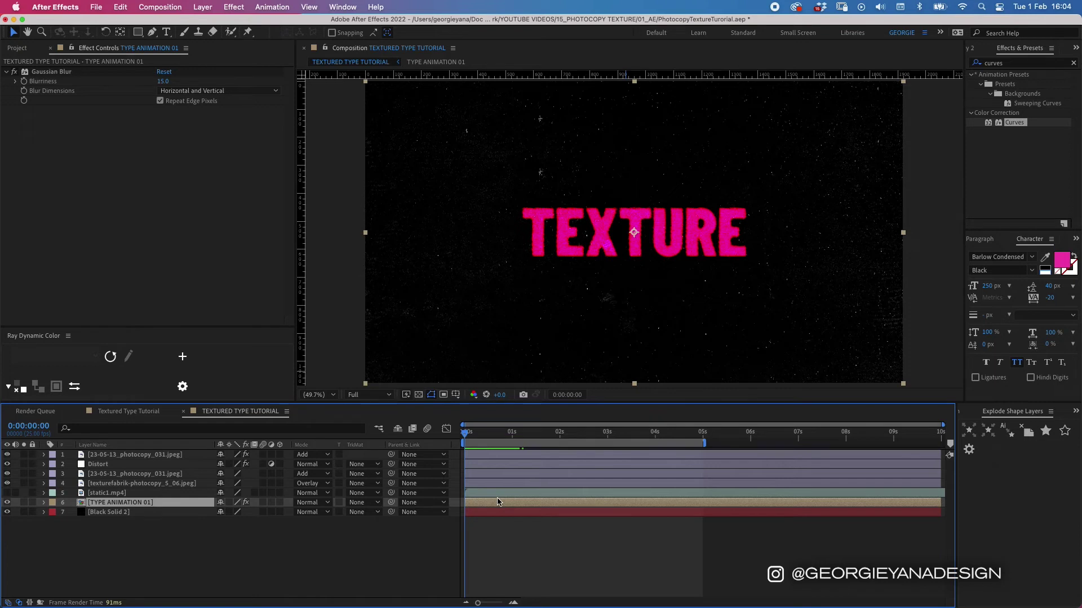
{"action": "left_click", "coordinate": [500, 494]}
{"action": "left_click", "coordinate": [501, 544]}
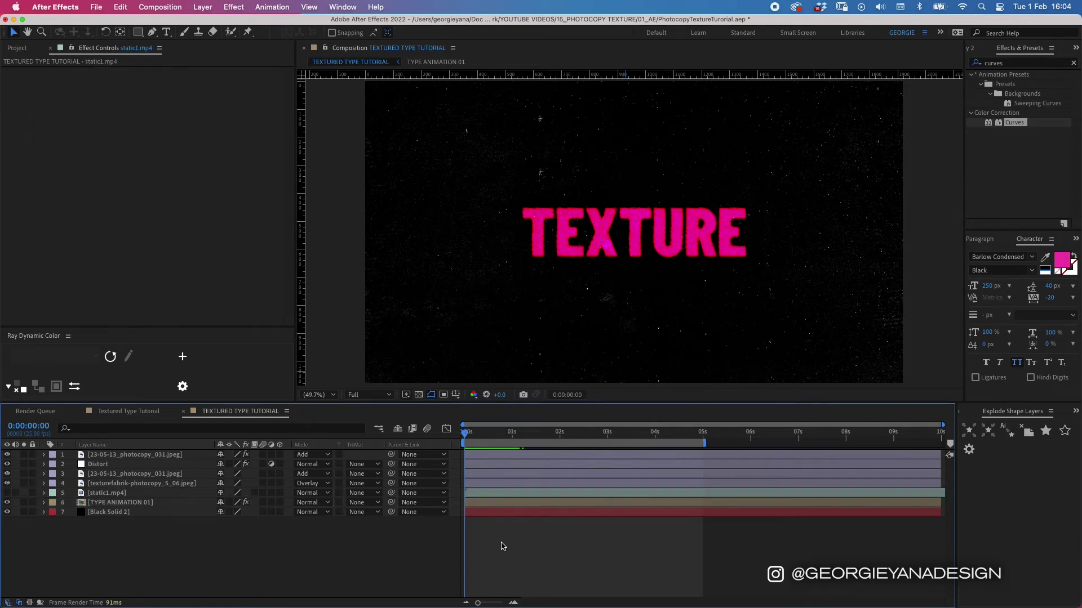
{"action": "right_click", "coordinate": [502, 546]}
{"action": "mouse_move", "coordinate": [569, 460]}
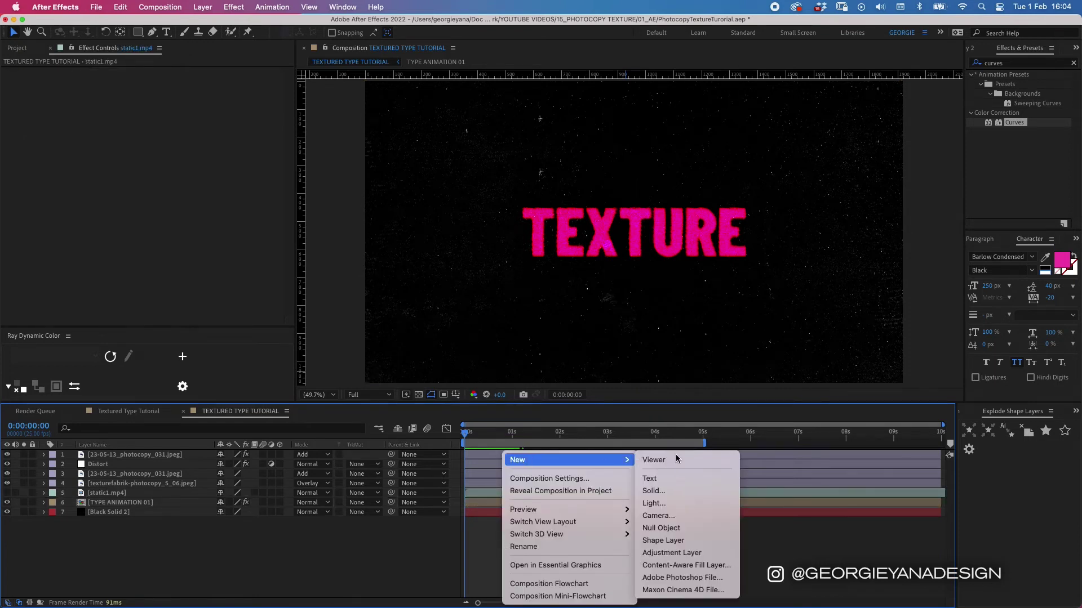
{"action": "left_click", "coordinate": [688, 552]}
{"action": "left_click_drag", "start_coordinate": [113, 457], "coordinate": [105, 510]}
{"action": "key", "text": "Return"}
{"action": "type", "text": "Find Edges"}
{"action": "key", "text": "Return"}
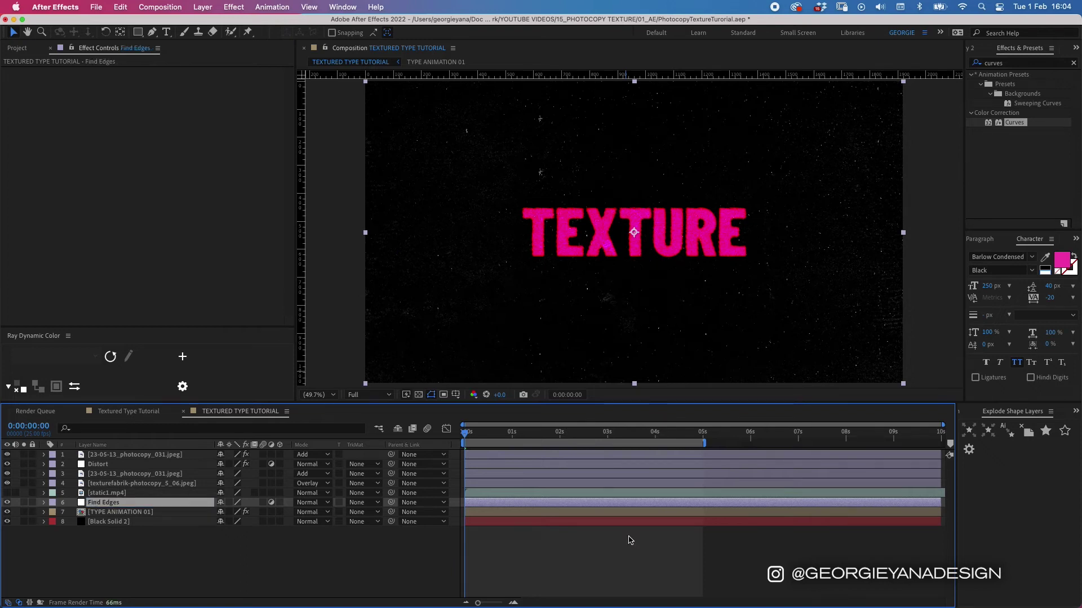
- Apply the Find Edges effect to the Find Edges adjustment layer, set its blending mode to Soft Light, and preview the animation
{"action": "left_click", "coordinate": [1001, 64]}
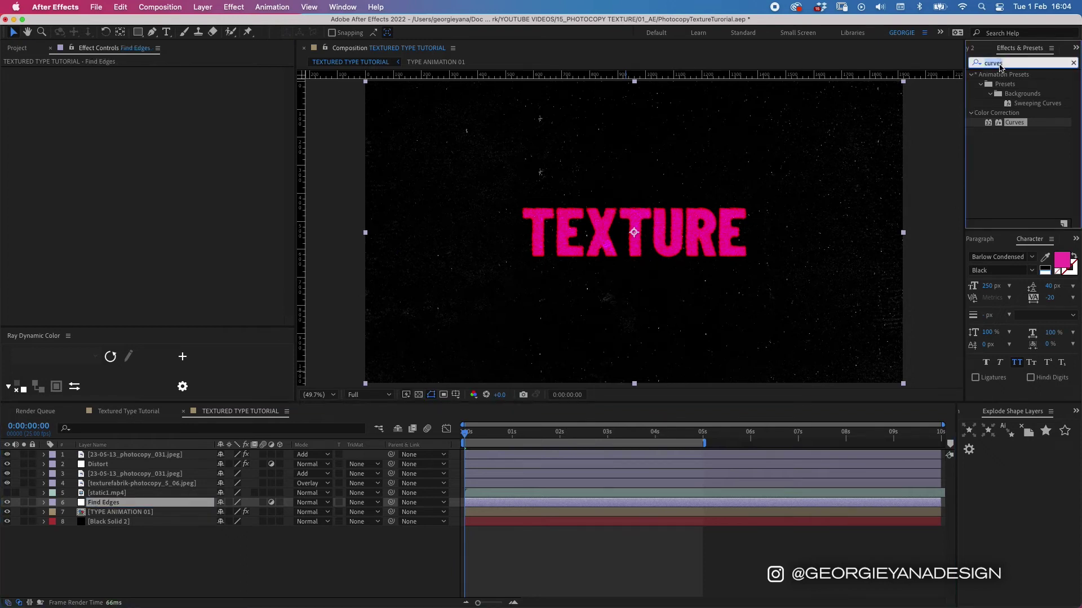
{"action": "type", "text": "find edges"}
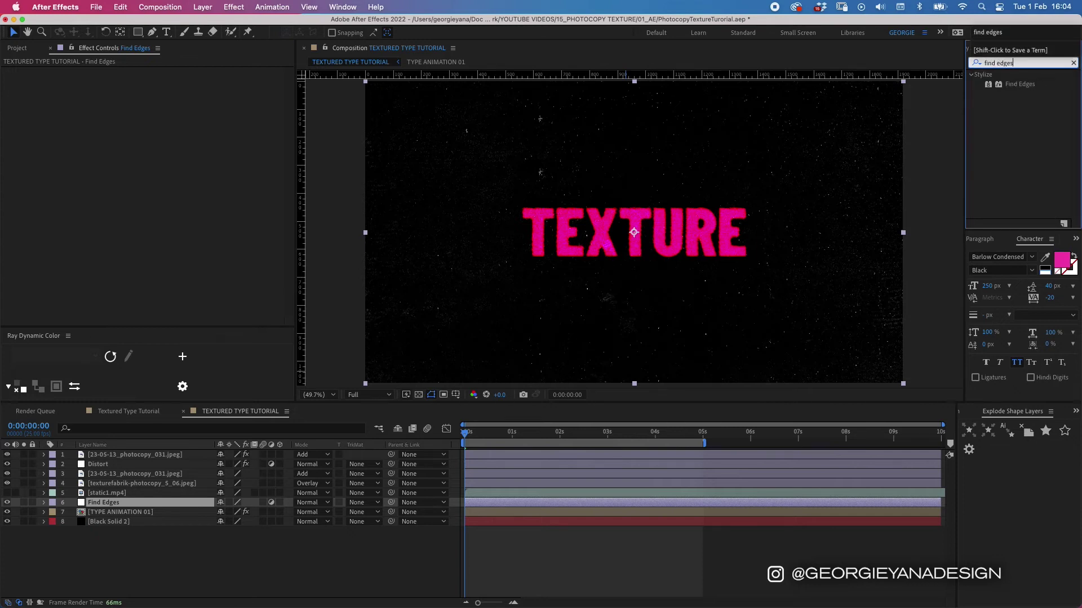
{"action": "left_click_drag", "start_coordinate": [1020, 84], "coordinate": [534, 505]}
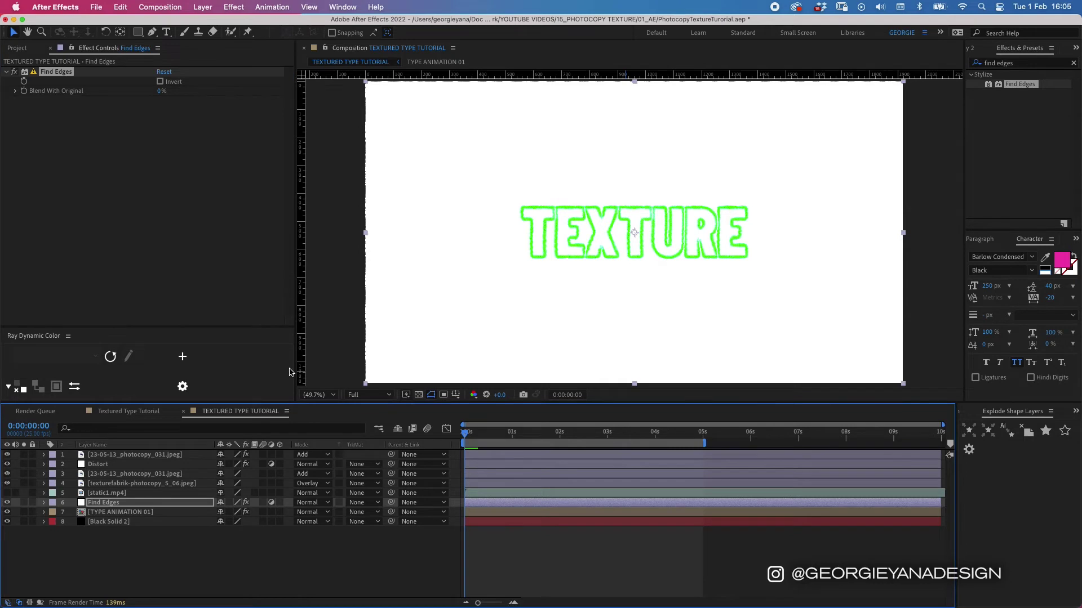
{"action": "left_click", "coordinate": [315, 503]}
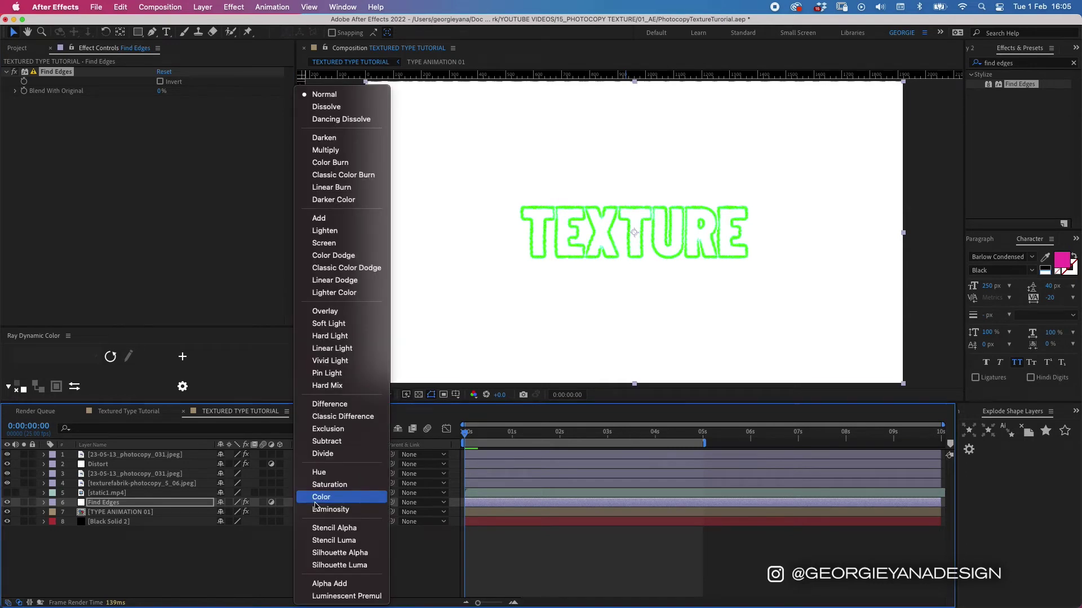
{"action": "left_click", "coordinate": [329, 326]}
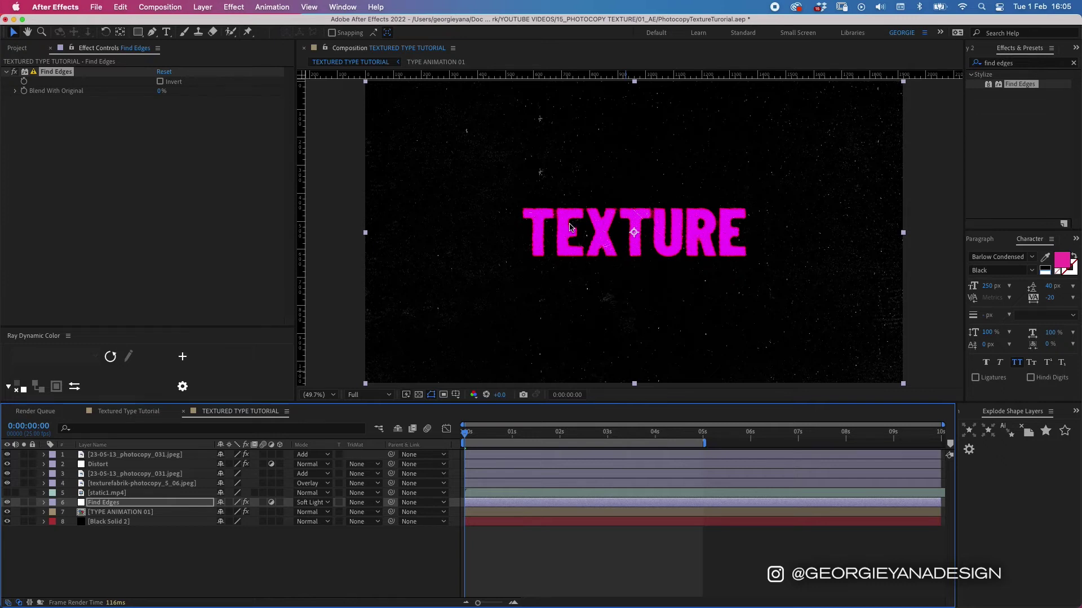
{"action": "left_click", "coordinate": [493, 572]}
{"action": "key", "text": "space"}
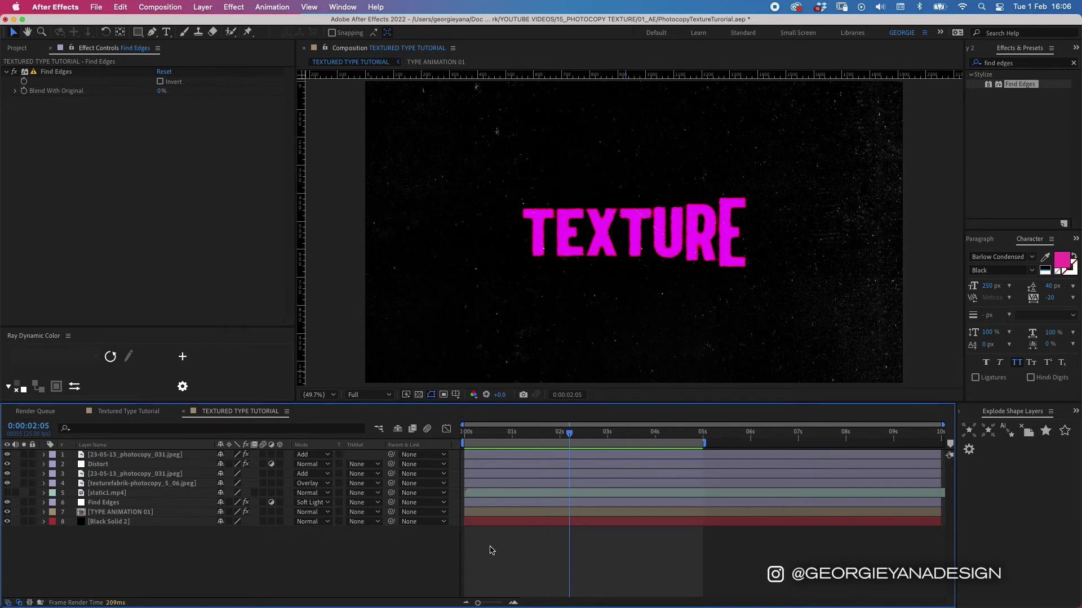
- Duplicate the Black Solid 2 layer and place the copy directly above the TYPE ANIMATION 01 layer
{"action": "left_click", "coordinate": [117, 522]}
{"action": "key", "text": "super+d"}
{"action": "left_click_drag", "start_coordinate": [115, 522], "coordinate": [110, 513]}
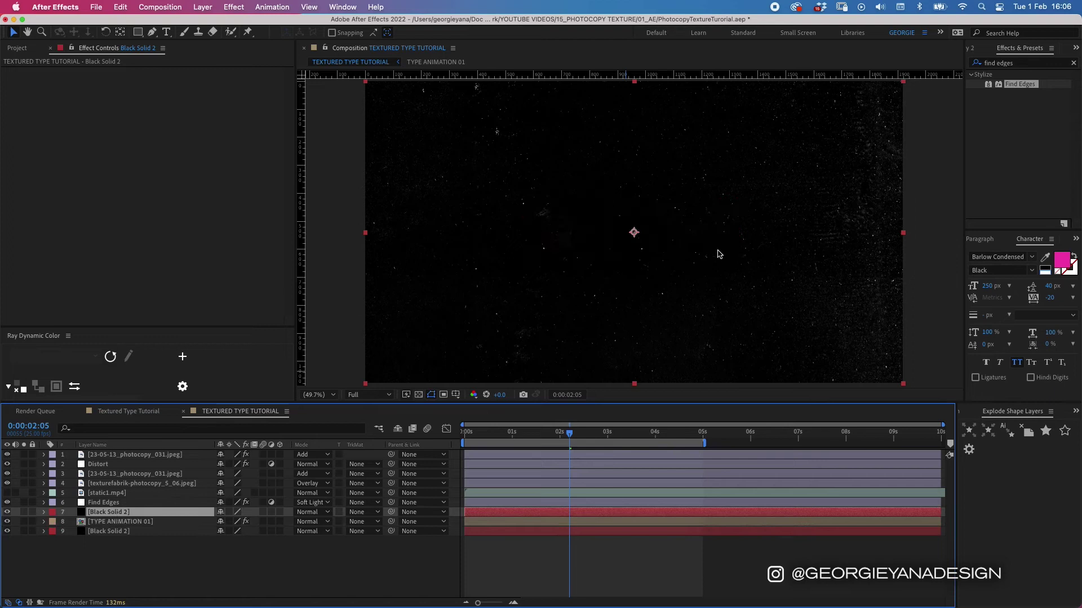
- Apply Fractal Noise to the upper Black Solid 2 copy, with Contrast 232 and Scale 351
{"action": "left_click", "coordinate": [1021, 63]}
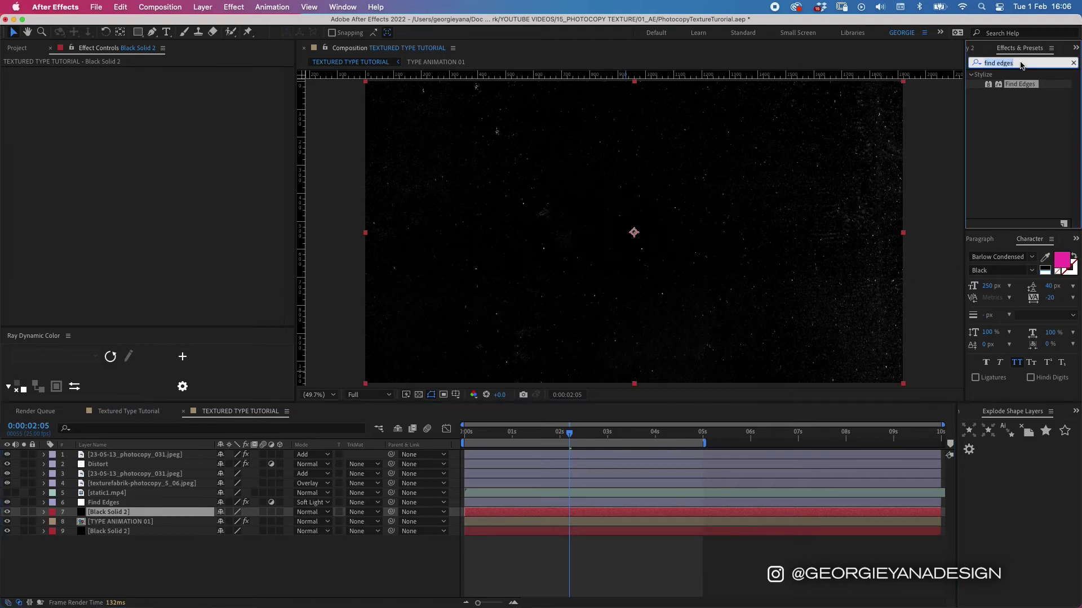
{"action": "type", "text": "fractual noise"}
{"action": "key", "text": "super+a"}
{"action": "type", "text": "noise"}
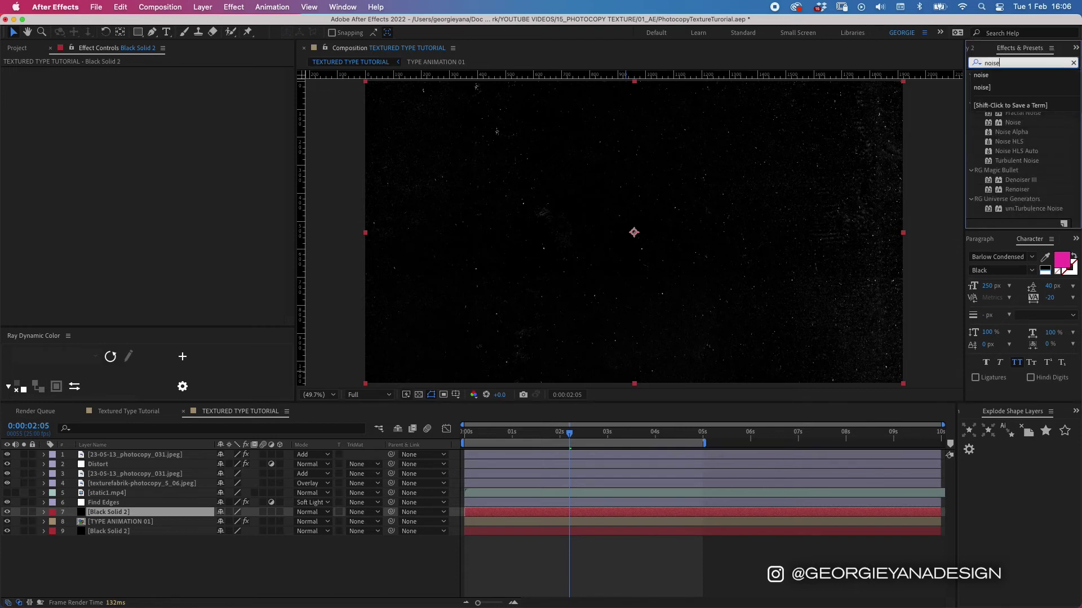
{"action": "left_click", "coordinate": [1034, 115]}
{"action": "double_click", "coordinate": [1028, 115]}
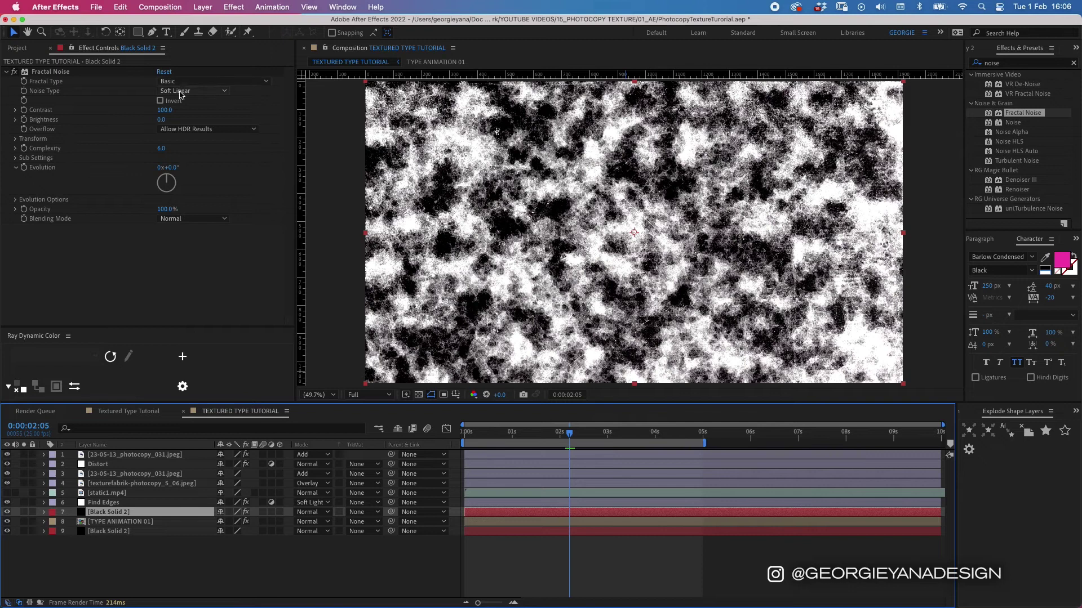
{"action": "left_click_drag", "start_coordinate": [167, 110], "coordinate": [241, 109]}
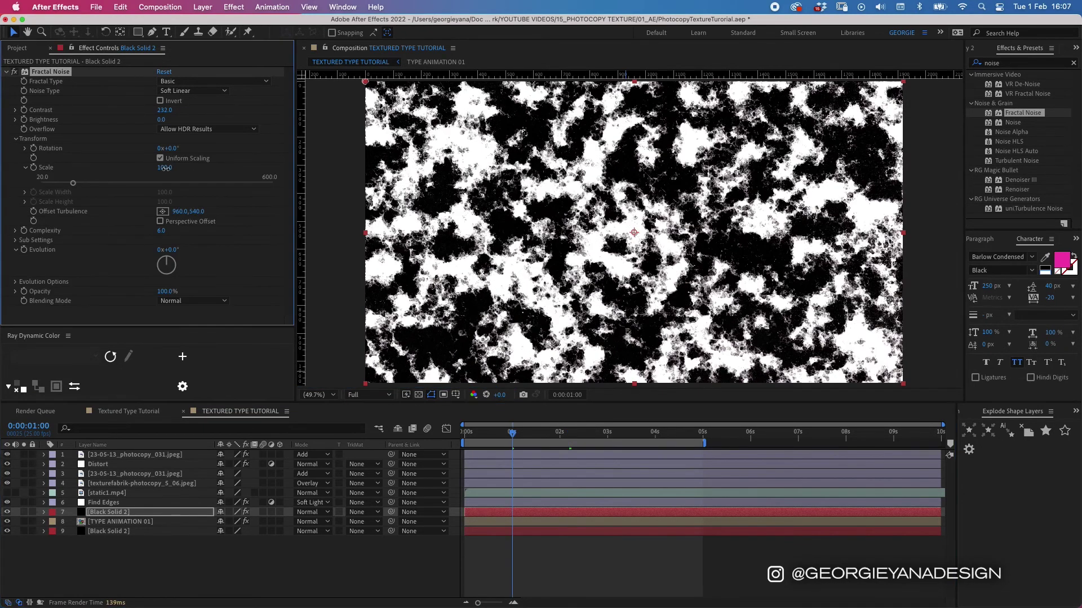
{"action": "left_click_drag", "start_coordinate": [179, 170], "coordinate": [288, 153]}
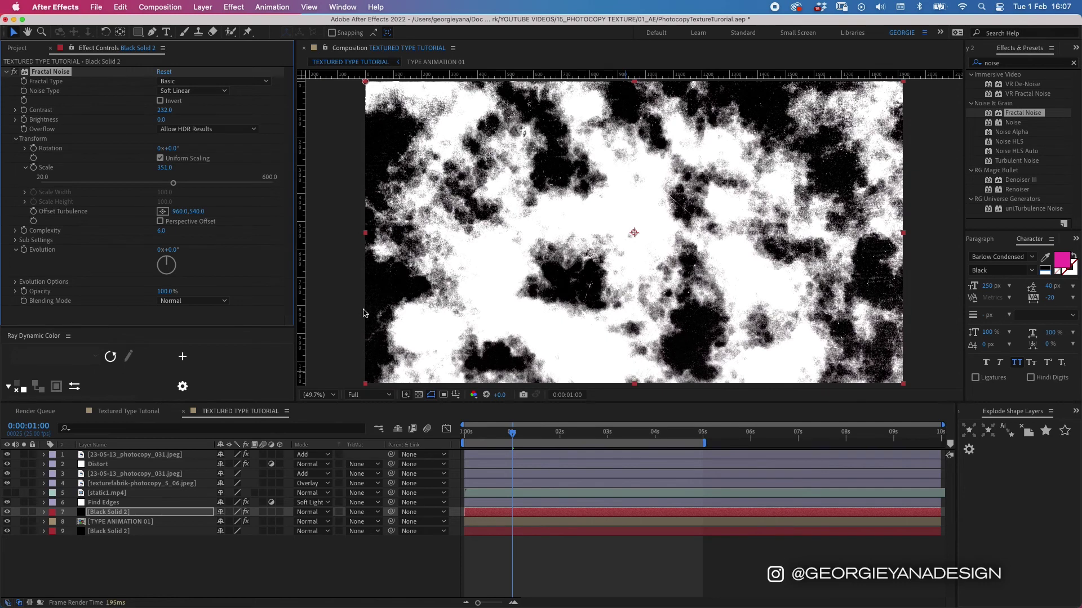
- Pre-compose the noise solid with all its attributes into a new composition named Fractal Noise
{"action": "left_click", "coordinate": [497, 516]}
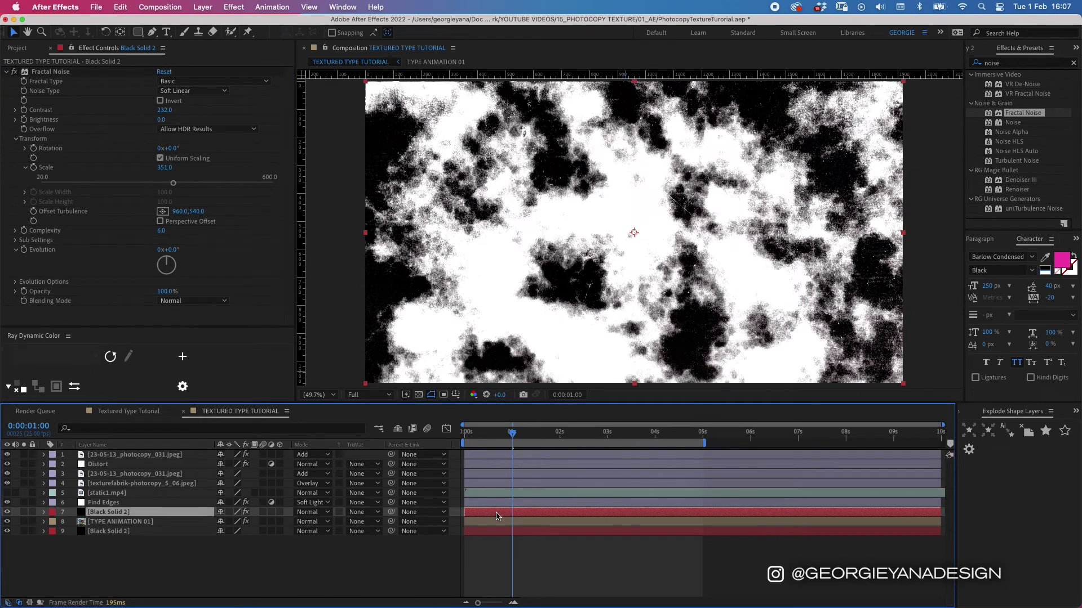
{"action": "key", "text": "super+shift+c"}
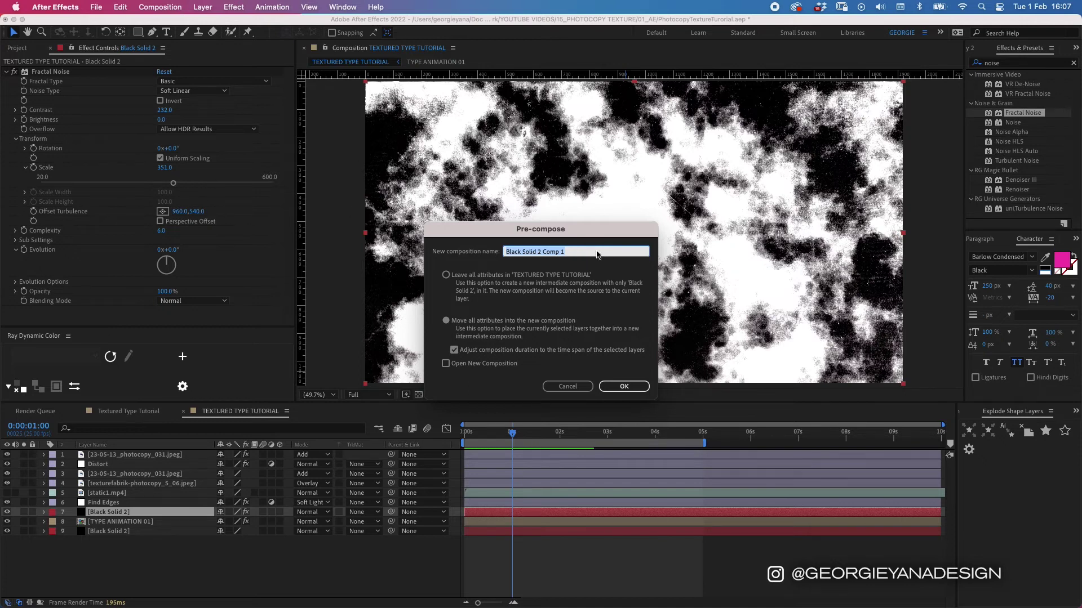
{"action": "type", "text": "Fractal Noise"}
{"action": "key", "text": "Return"}
- Set the TYPE ANIMATION 01 layer's track matte to Luma Matte using the Fractal Noise layer, and preview the work area
{"action": "left_click", "coordinate": [125, 523]}
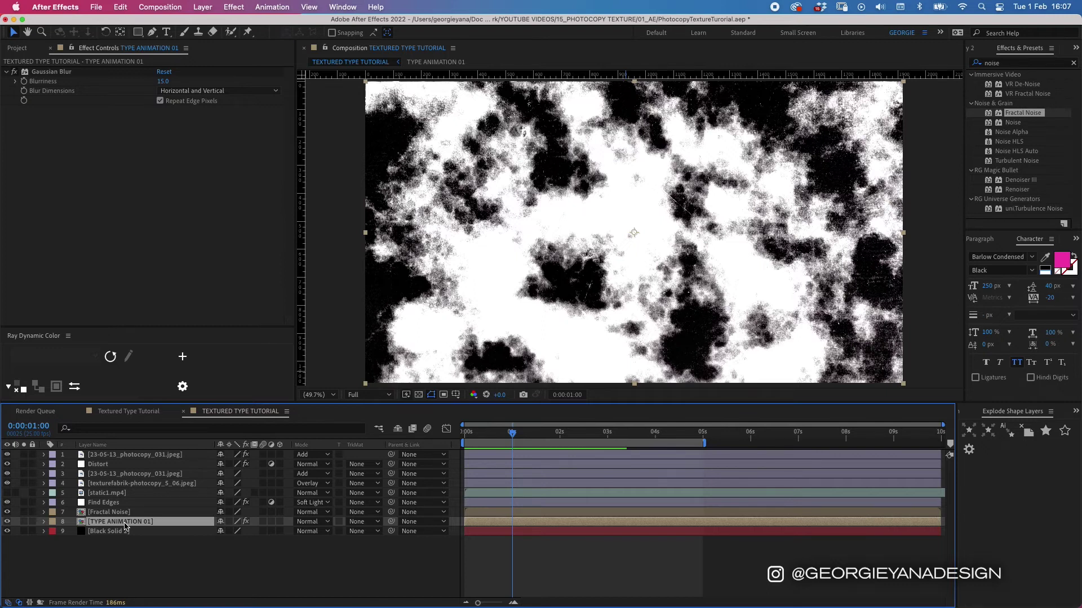
{"action": "left_click", "coordinate": [366, 522]}
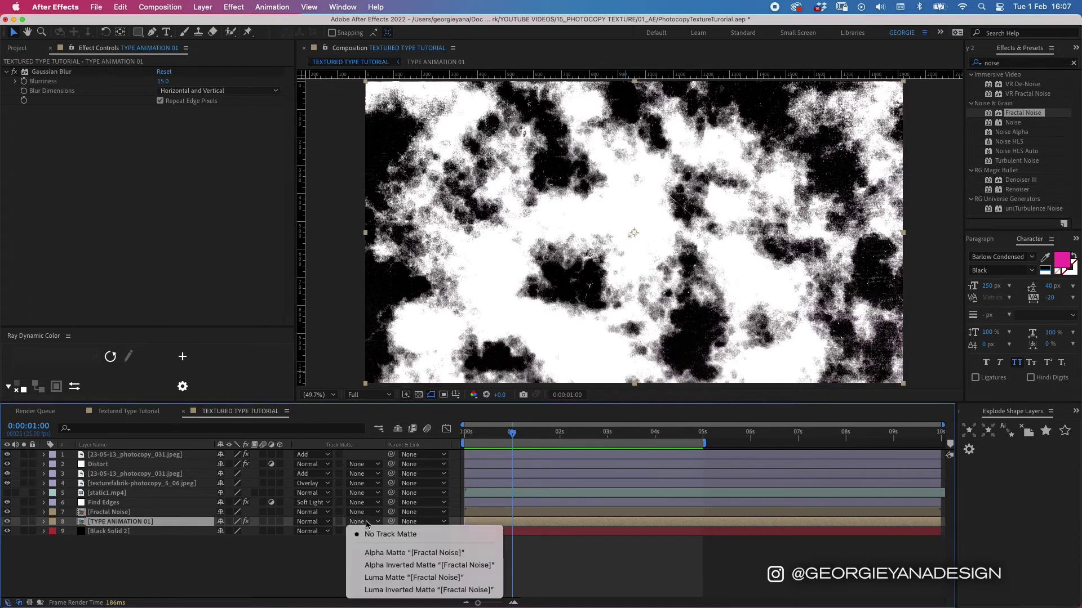
{"action": "left_click", "coordinate": [401, 578]}
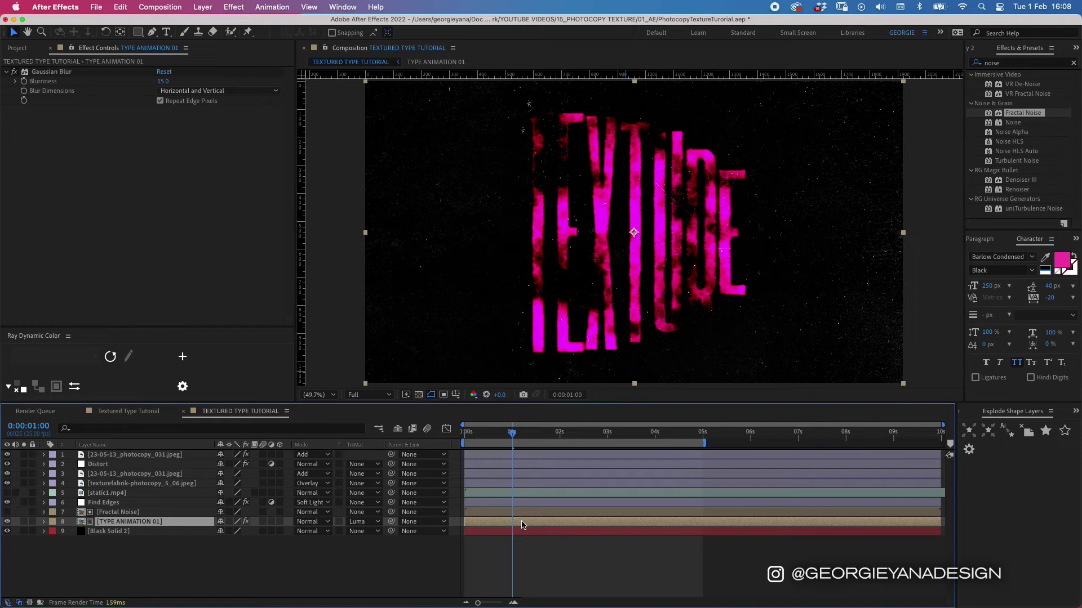
{"action": "left_click_drag", "start_coordinate": [513, 434], "coordinate": [704, 436]}
{"action": "key", "text": "n"}
{"action": "key", "text": "space"}
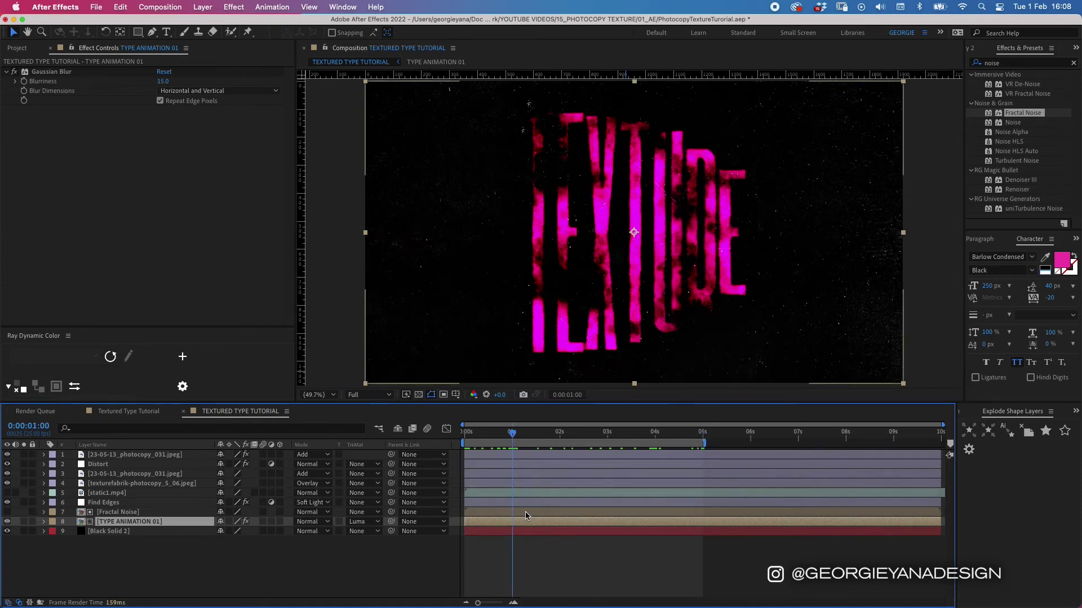
- In the Fractal Noise composition, keyframe the solid's noise Brightness at 39 at 1 second and -188 at 0 seconds
{"action": "double_click", "coordinate": [526, 516]}
{"action": "left_click", "coordinate": [518, 458]}
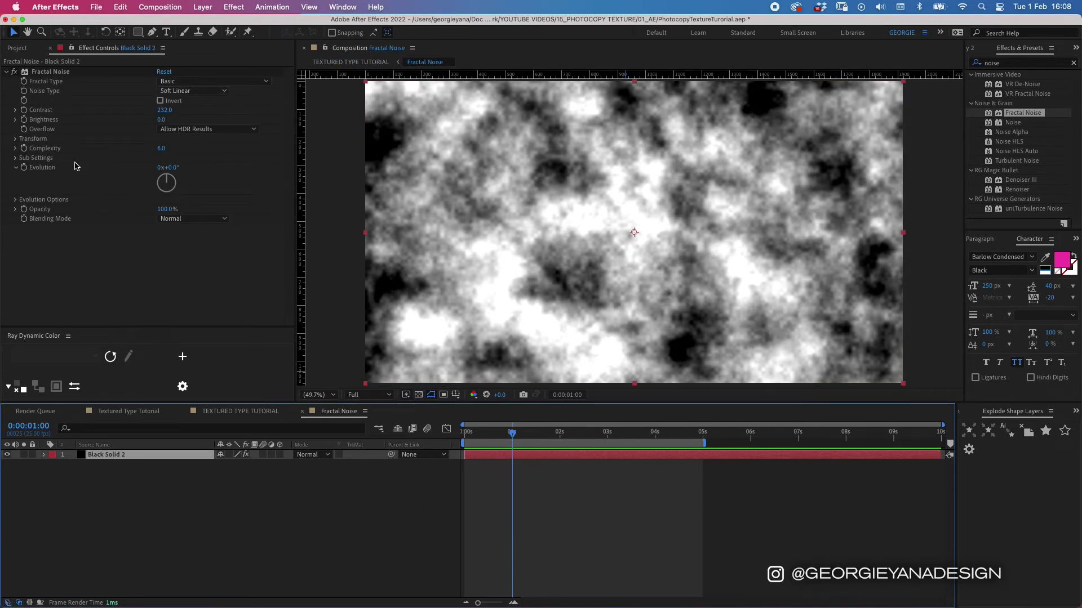
{"action": "left_click", "coordinate": [24, 120]}
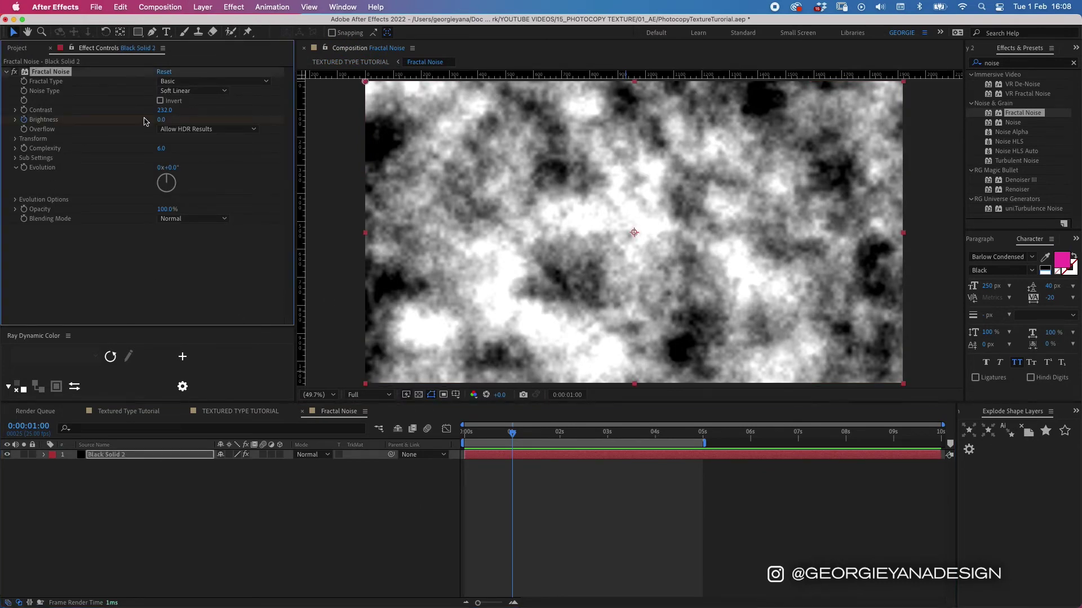
{"action": "left_click_drag", "start_coordinate": [161, 119], "coordinate": [183, 121]}
{"action": "left_click_drag", "start_coordinate": [494, 432], "coordinate": [401, 436]}
{"action": "key", "text": "u"}
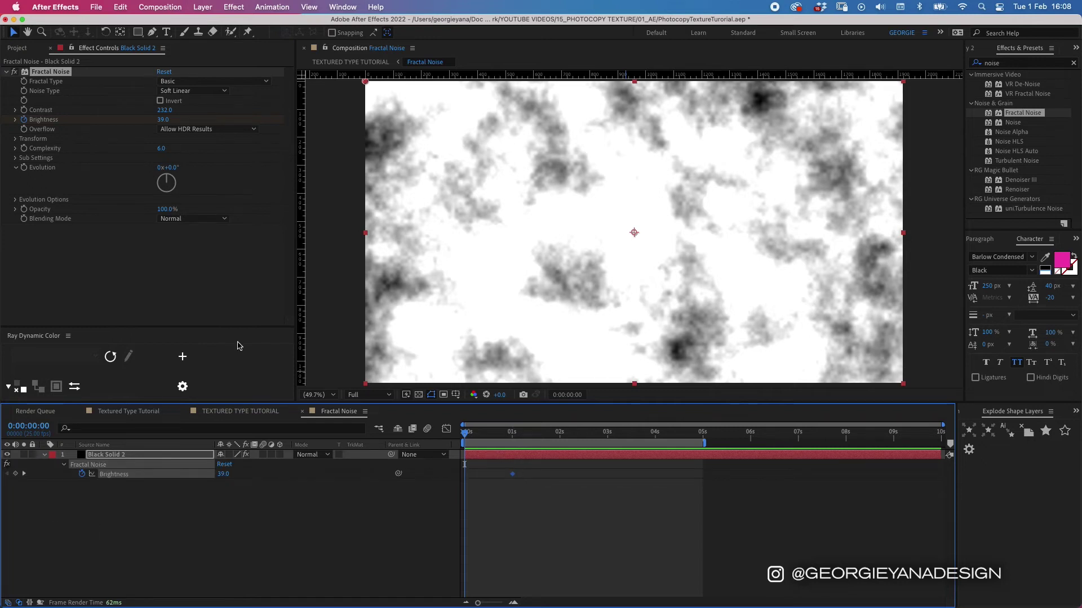
{"action": "left_click_drag", "start_coordinate": [164, 121], "coordinate": [54, 140]}
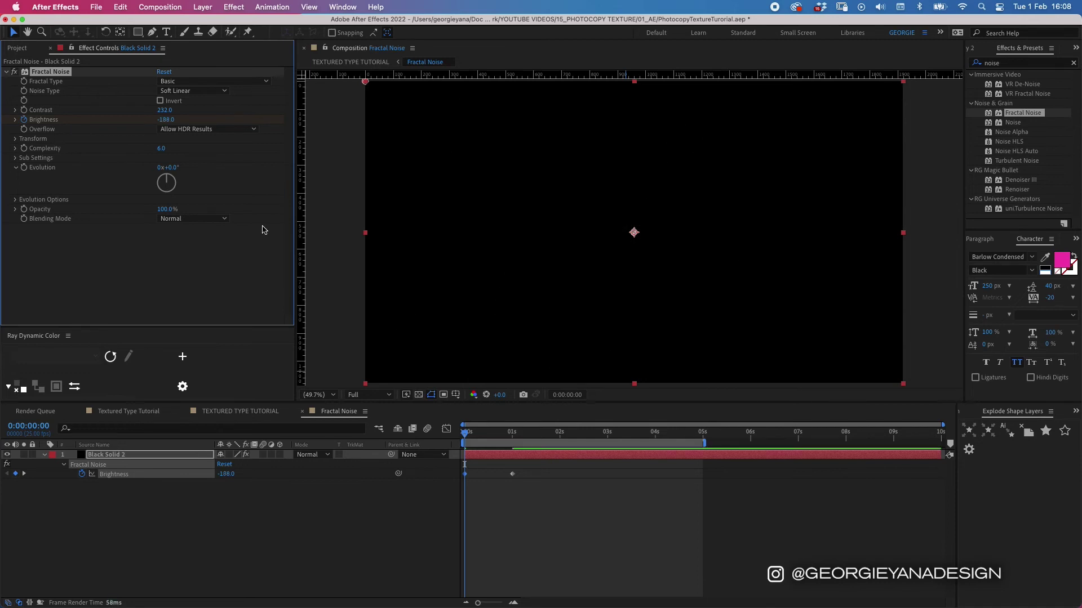
- Add a Brightness keyframe holding 39 at 4 seconds and another of -206 at 0:00:04:24
{"action": "left_click", "coordinate": [654, 434]}
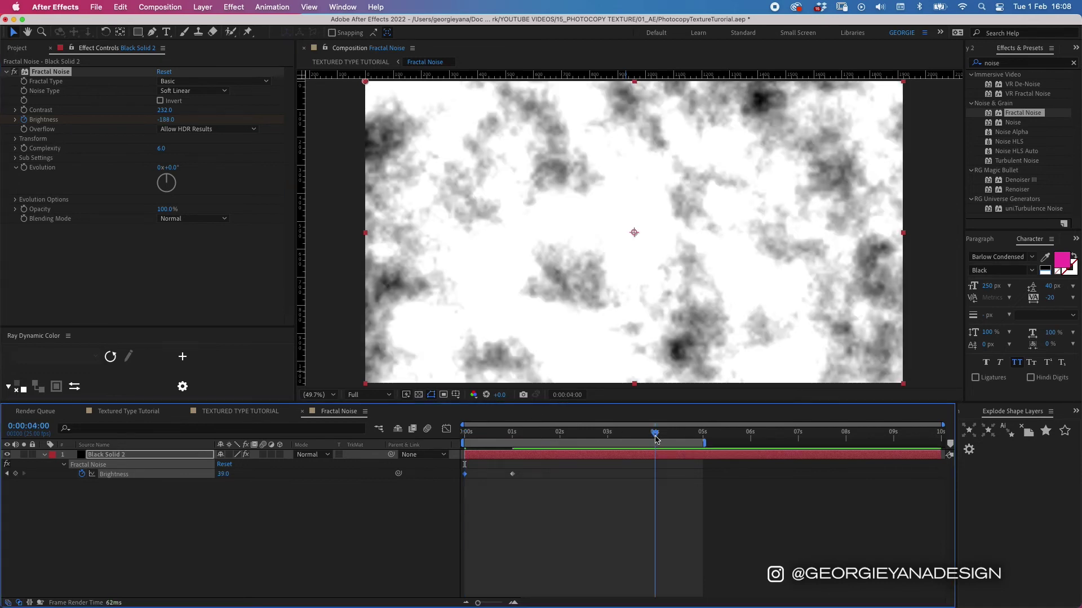
{"action": "left_click", "coordinate": [16, 474]}
{"action": "left_click", "coordinate": [702, 433]}
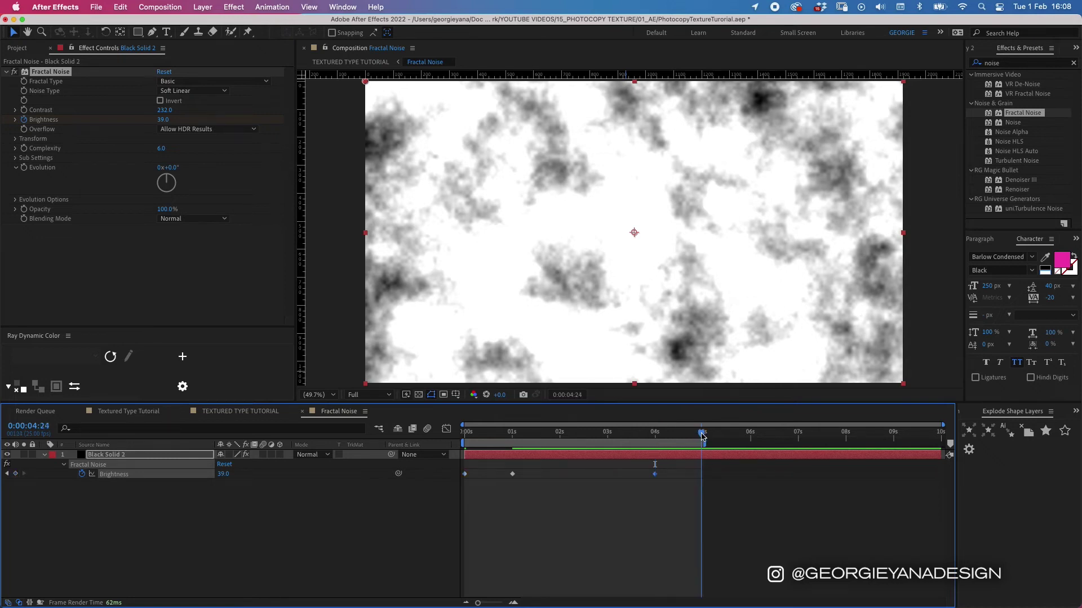
{"action": "left_click_drag", "start_coordinate": [223, 474], "coordinate": [85, 483]}
- Drive the Fractal Noise Evolution with the expression time*100, and preview the result in the TEXTURED TYPE TUTORIAL composition
{"action": "left_click_drag", "start_coordinate": [513, 441], "coordinate": [559, 434]}
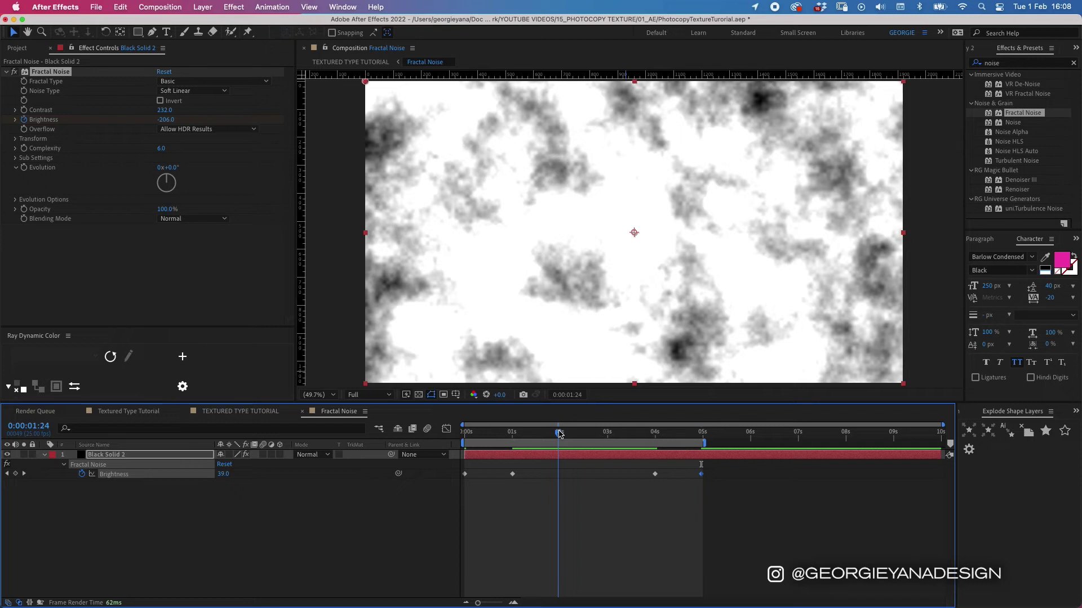
{"action": "left_click", "coordinate": [543, 457]}
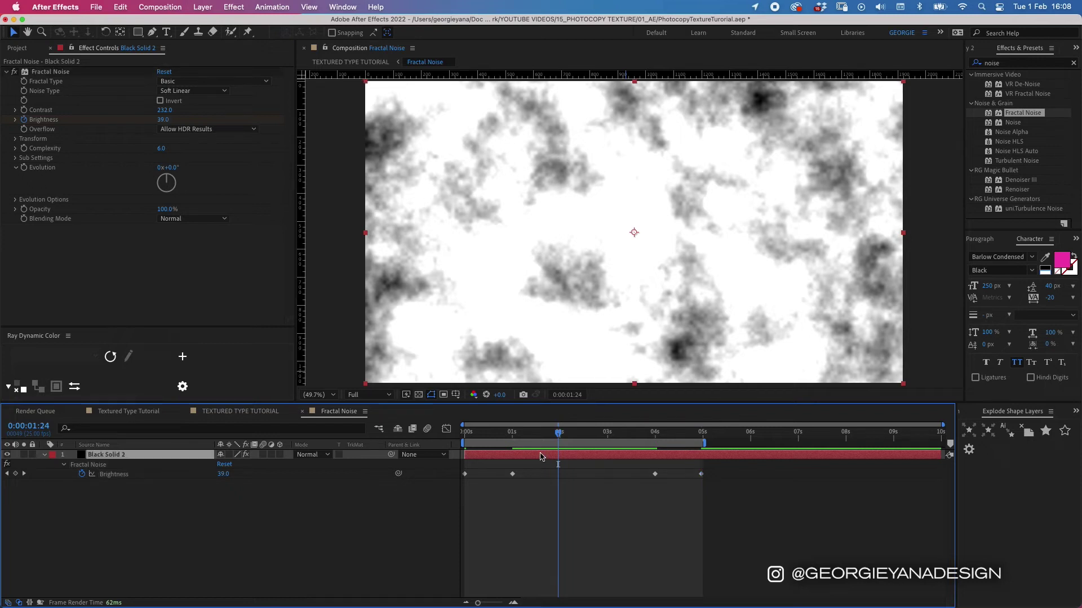
{"action": "left_click", "coordinate": [24, 169], "text": "alt"}
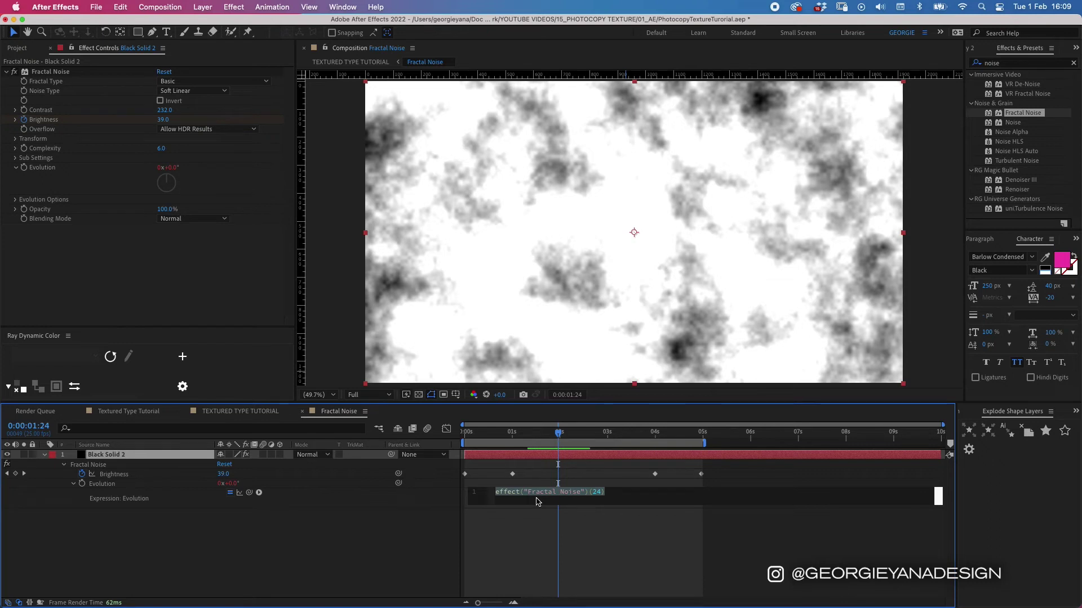
{"action": "type", "text": "time"}
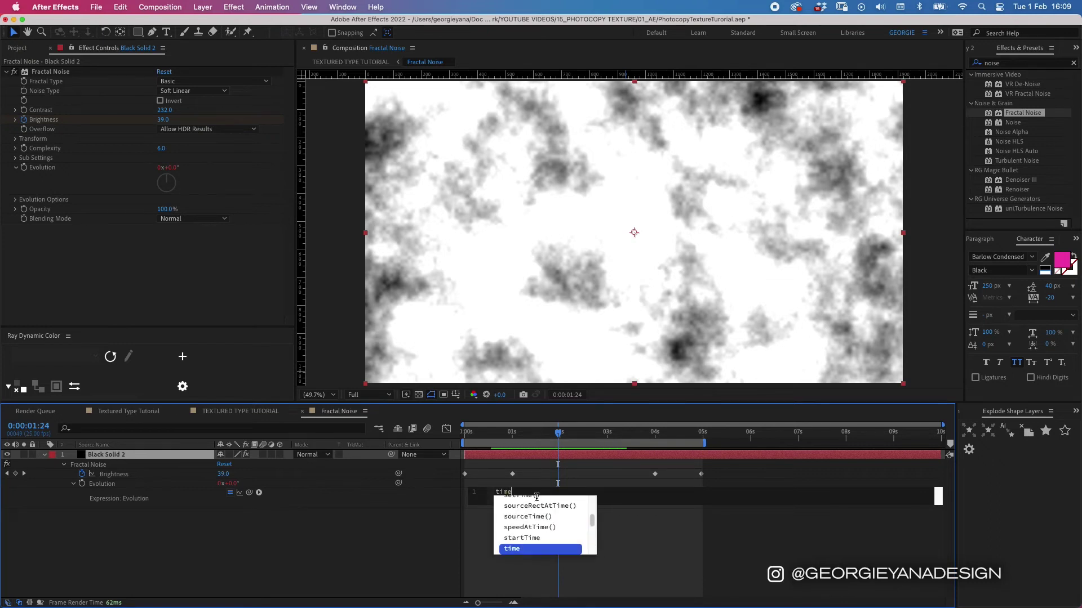
{"action": "type", "text": "*"}
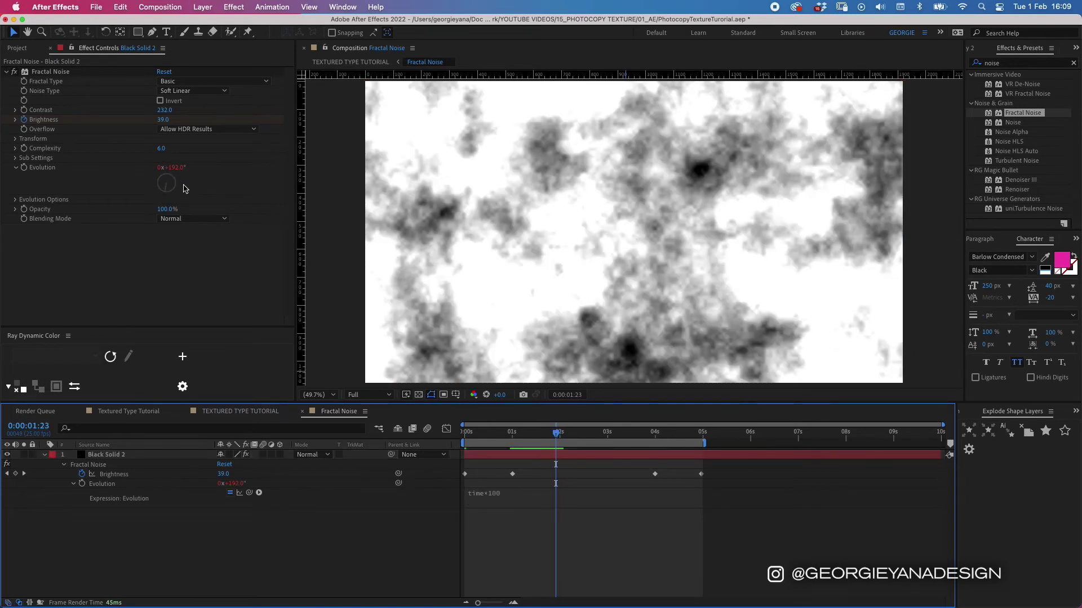
{"action": "key", "text": "space"}
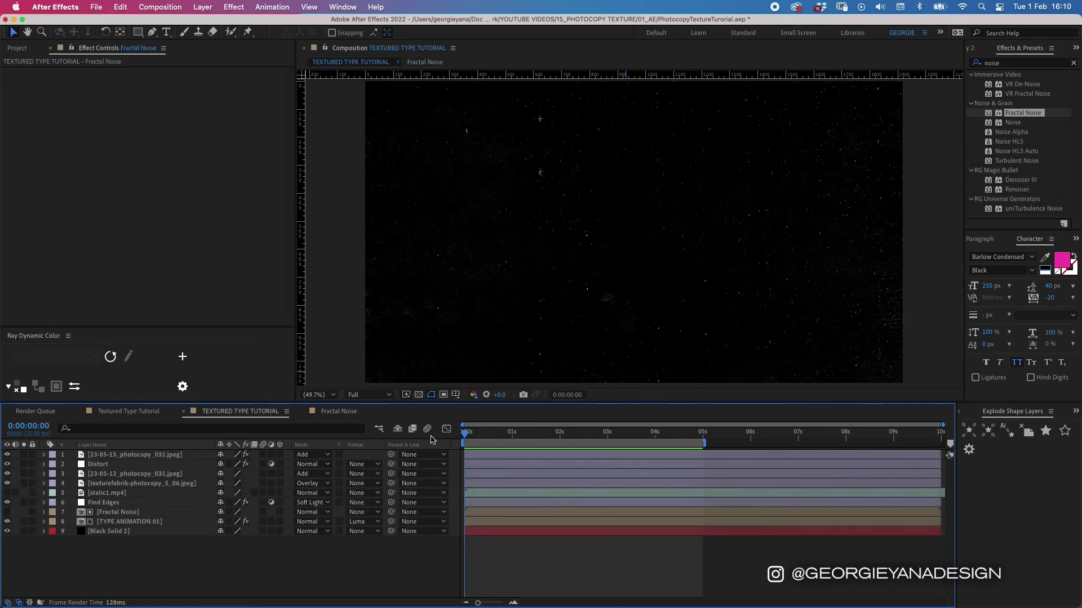
{"action": "key", "text": "space"}
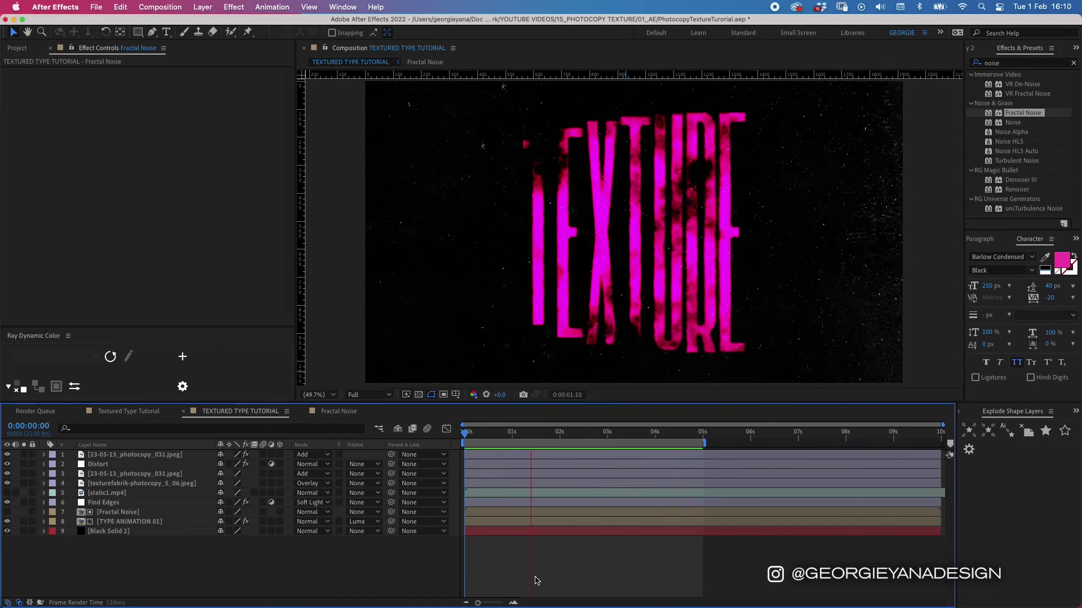
{"action": "key", "text": "space"}
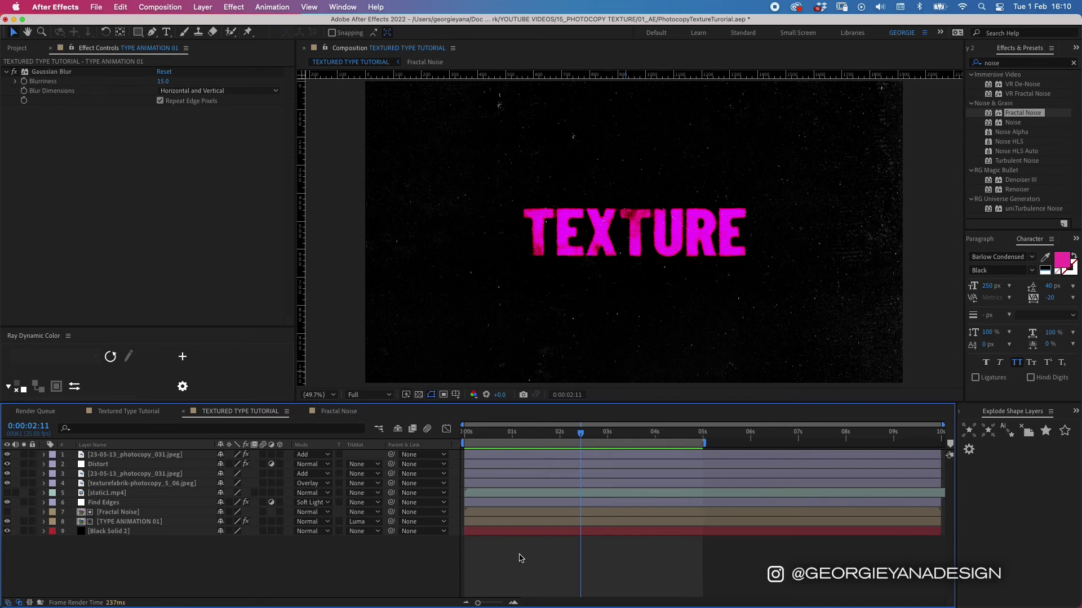
- In the TYPE ANIMATION 01 composition, try adding a paragraph text layer reading TEXTURE near the frame's upper edge
{"action": "left_click", "coordinate": [522, 533]}
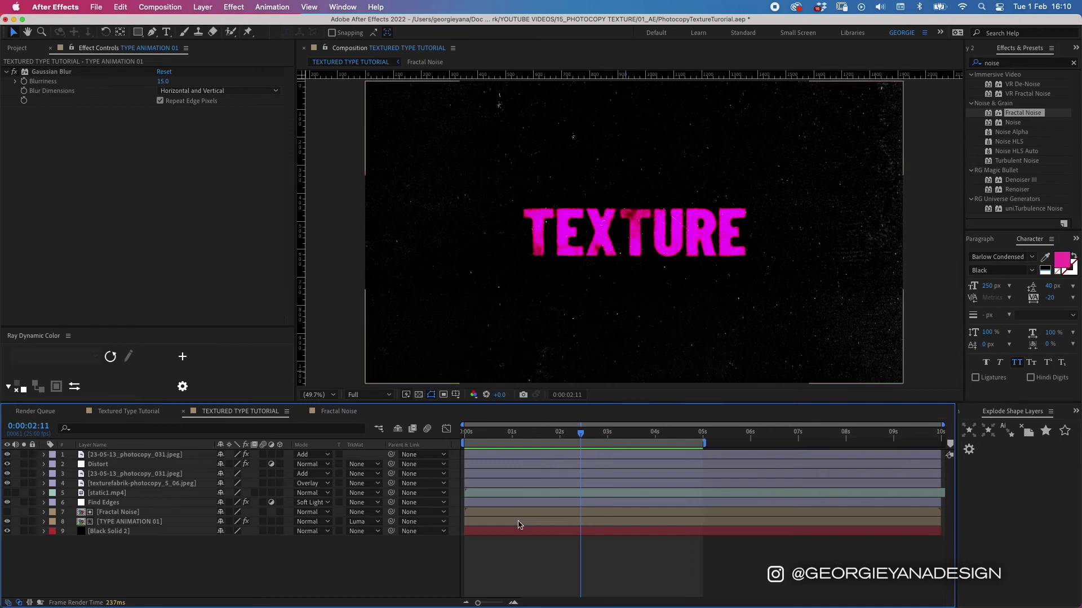
{"action": "double_click", "coordinate": [526, 525]}
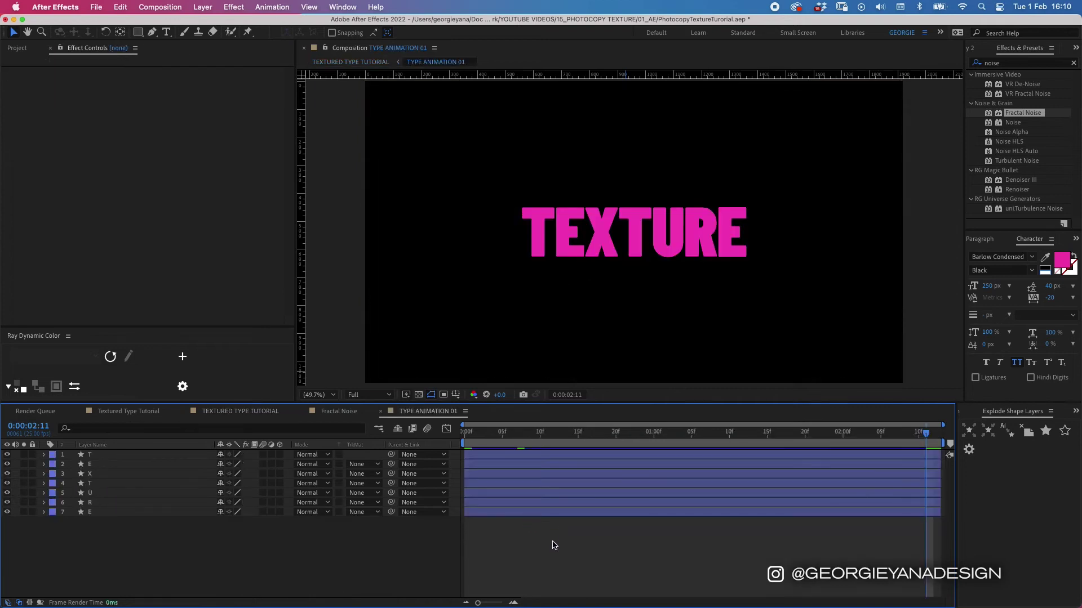
{"action": "key", "text": "super+t"}
{"action": "left_click_drag", "start_coordinate": [525, 86], "coordinate": [801, 122]}
{"action": "type", "text": "TE"}
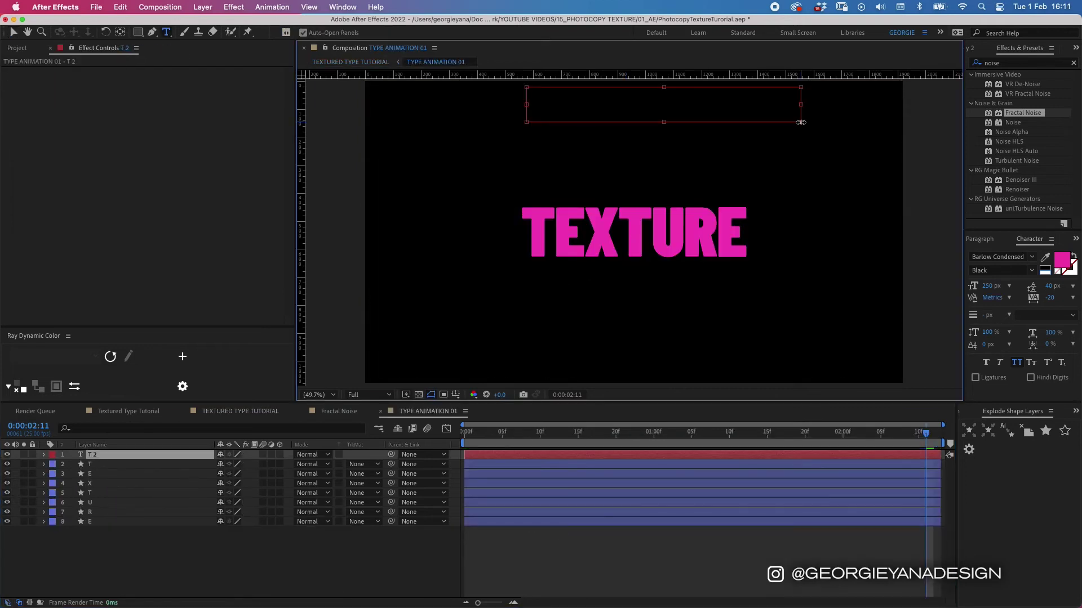
{"action": "type", "text": "XTURE"}
- Set the text's font size to 40 px and its Barlow Condensed style to Medium
{"action": "left_click", "coordinate": [987, 285]}
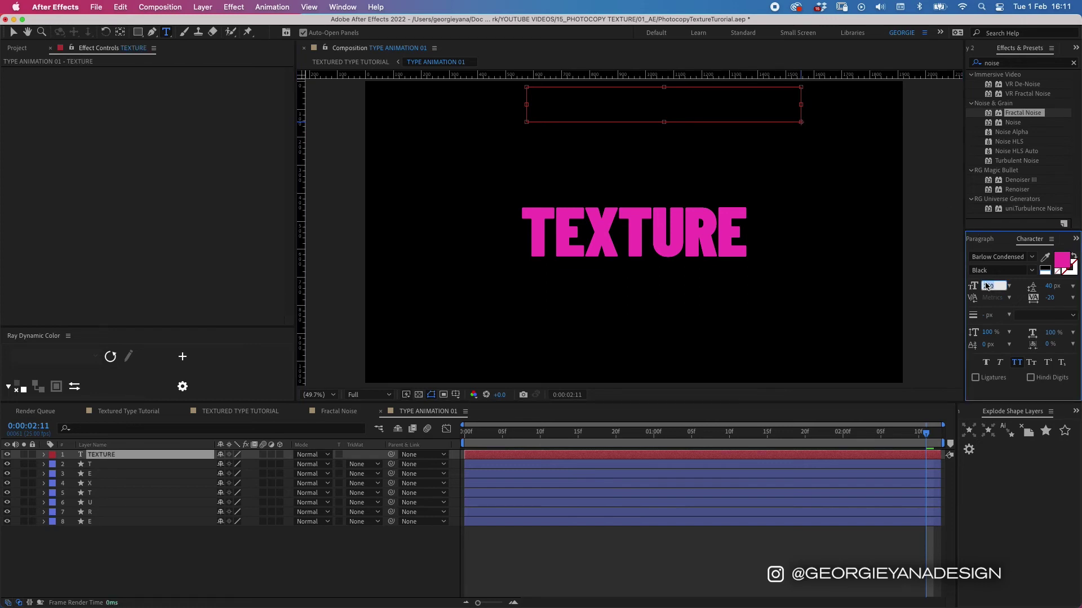
{"action": "type", "text": "40"}
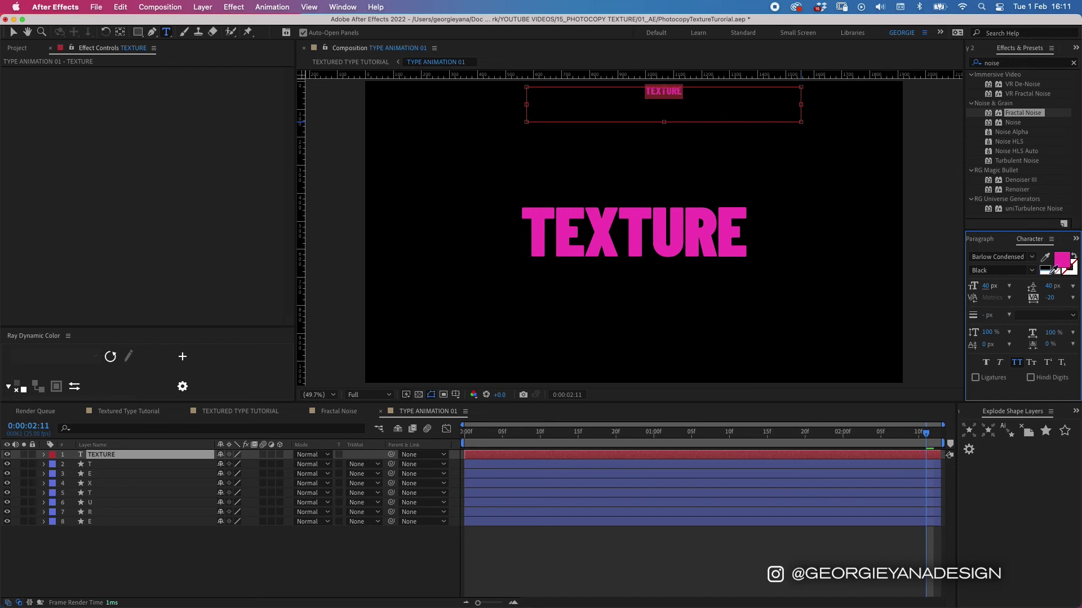
{"action": "left_click", "coordinate": [1032, 271]}
{"action": "left_click", "coordinate": [995, 381]}
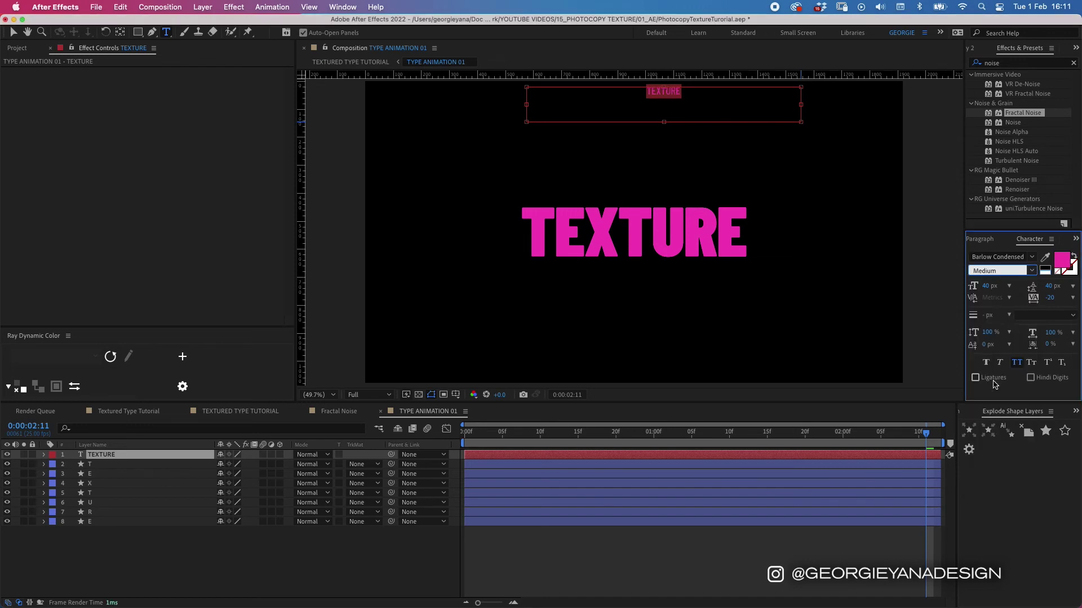
{"action": "left_click", "coordinate": [614, 574]}
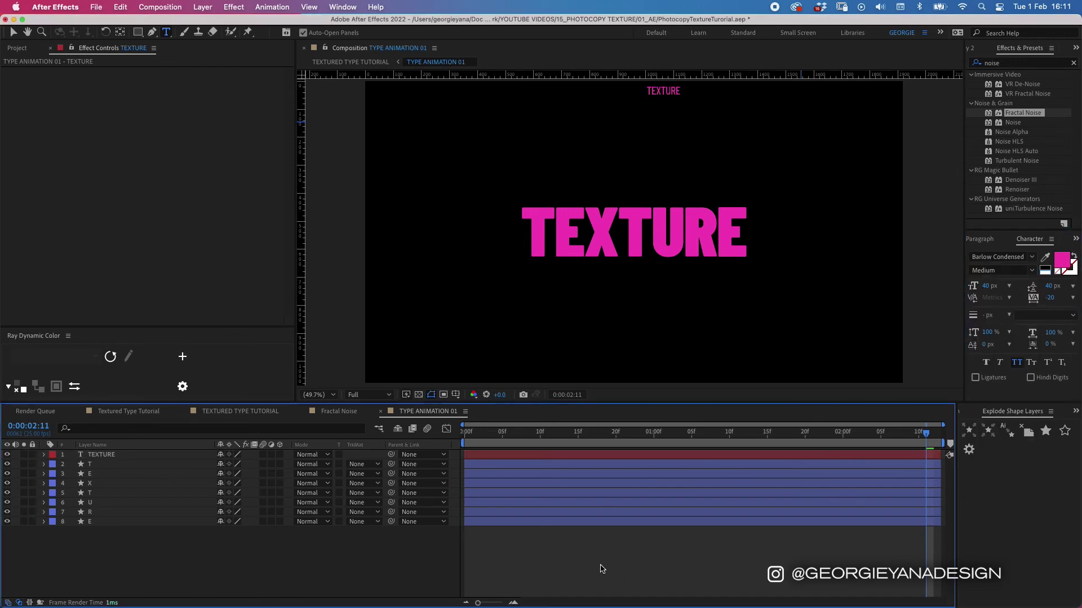
- Check the small text in the TEXTURED TYPE TUTORIAL composition and delete its text layer from TYPE ANIMATION 01
{"action": "left_click", "coordinate": [234, 411]}
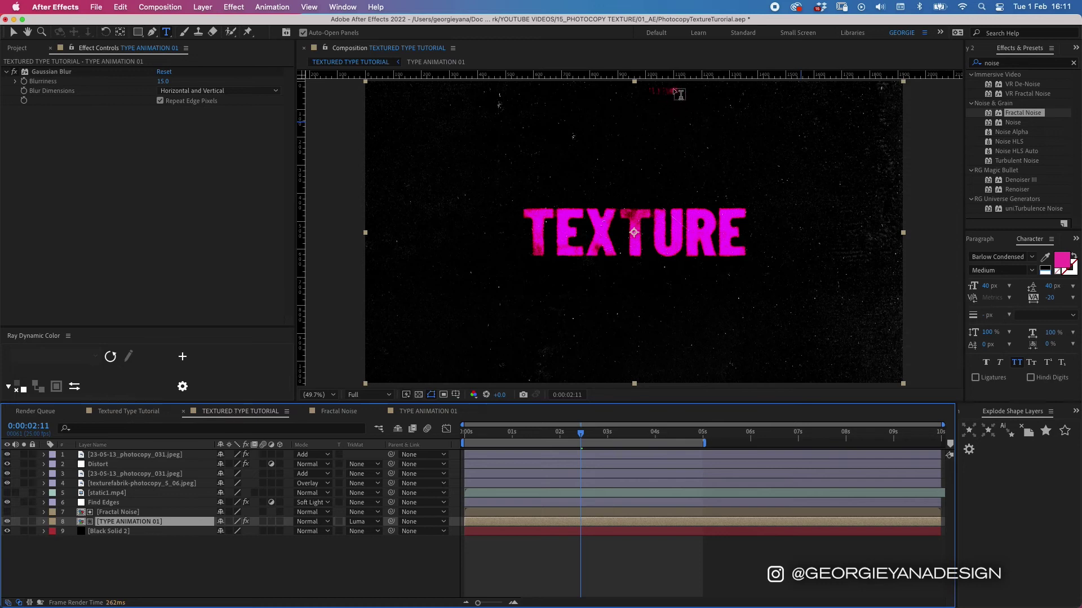
{"action": "key", "text": "v"}
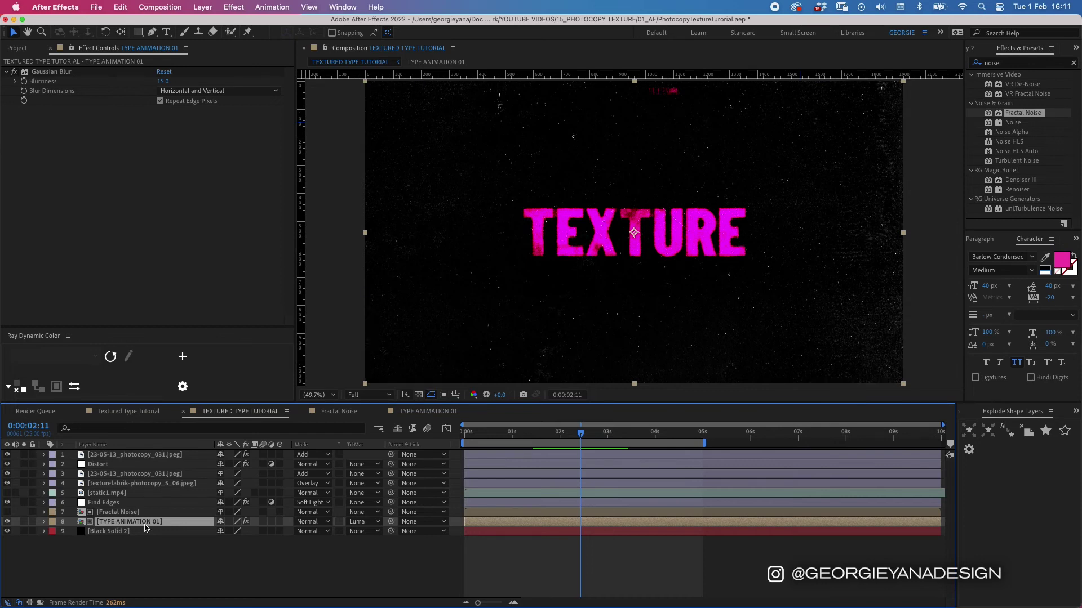
{"action": "left_click", "coordinate": [413, 417]}
{"action": "left_click", "coordinate": [559, 457]}
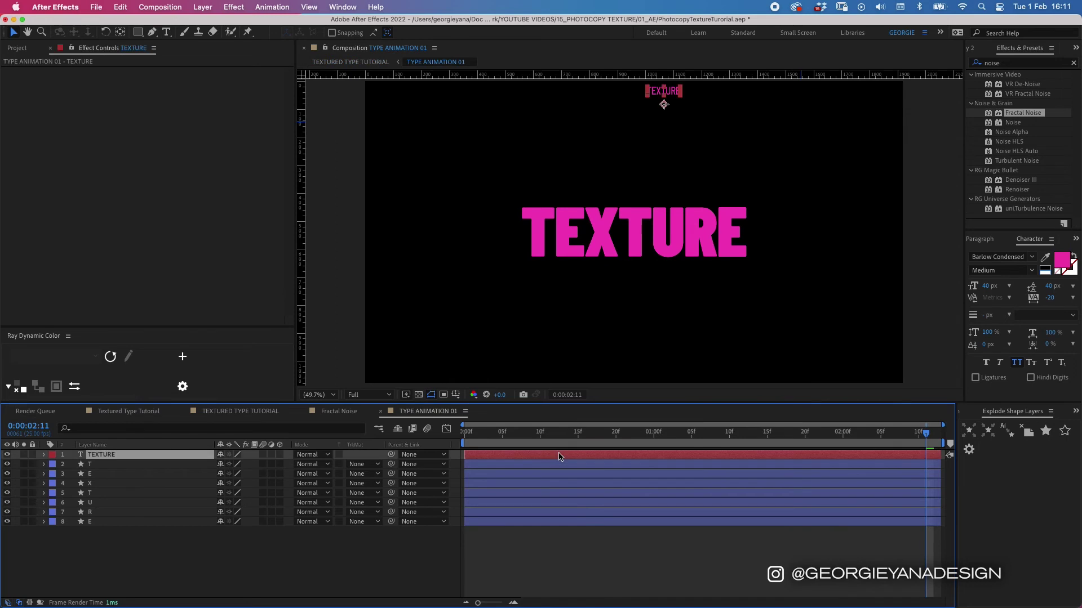
{"action": "key", "text": "Delete"}
- Return to TEXTURED TYPE TUTORIAL and move the Fractal Noise and TYPE ANIMATION 01 compositions into folder 02's _PRE COMPS folder
{"action": "left_click", "coordinate": [282, 410]}
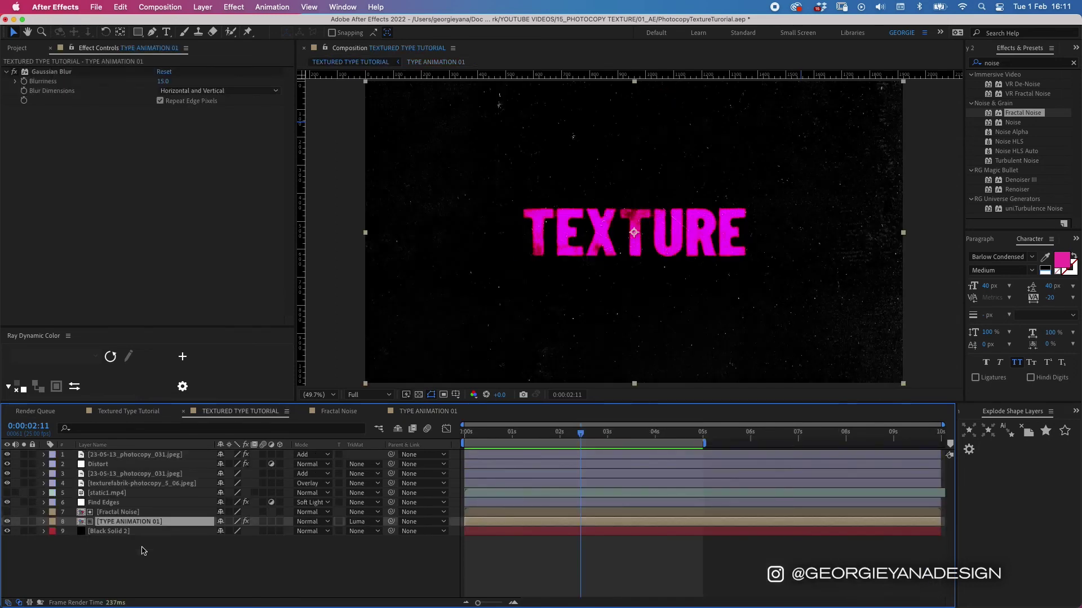
{"action": "left_click", "coordinate": [18, 48]}
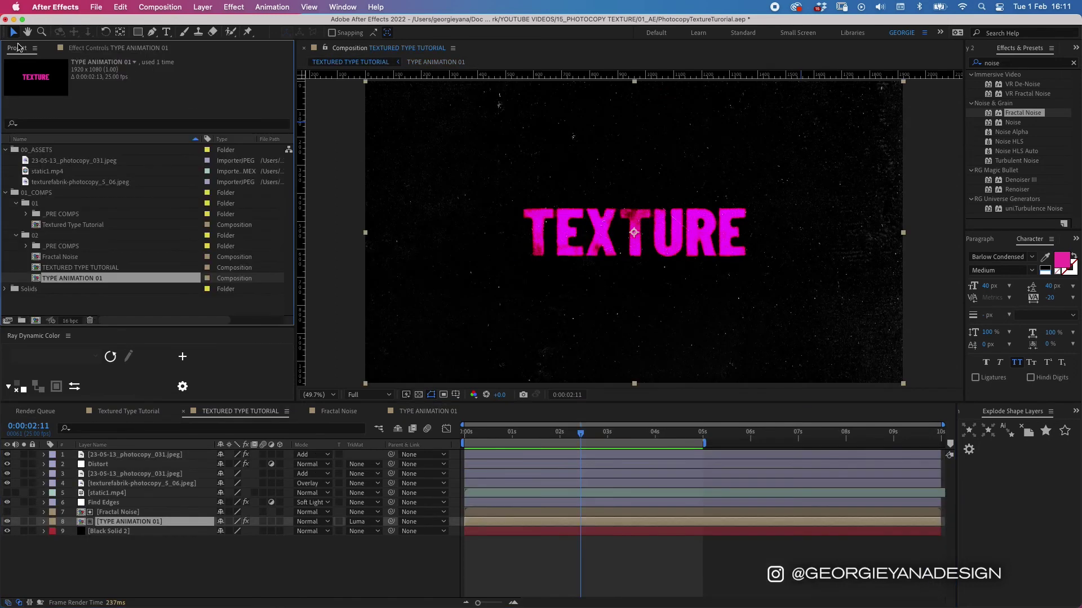
{"action": "left_click", "coordinate": [70, 257], "text": "super"}
{"action": "left_click_drag", "start_coordinate": [57, 258], "coordinate": [65, 247]}
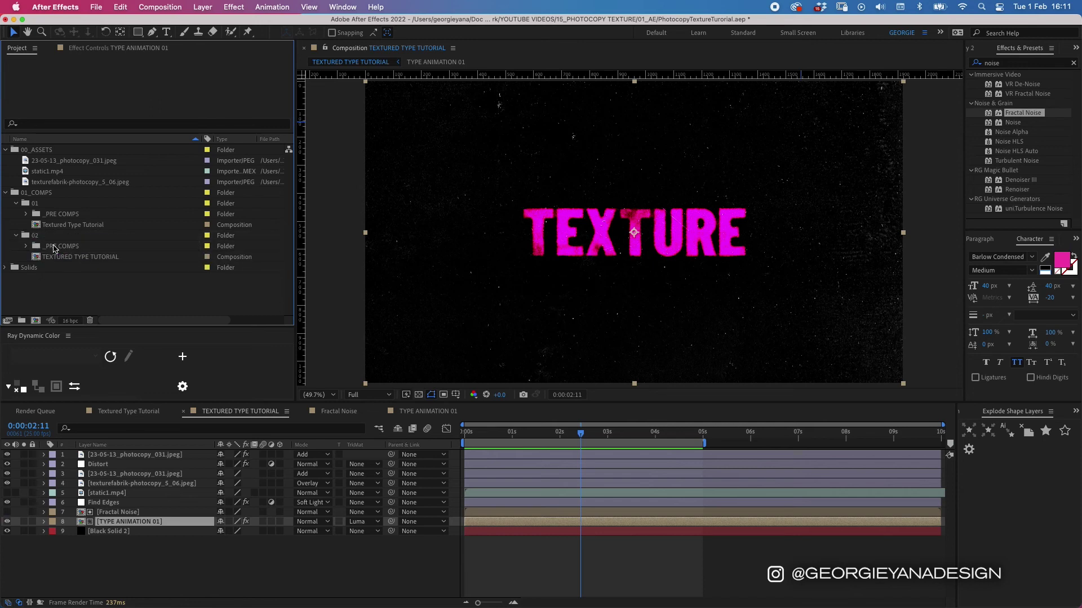
- Duplicate the TYPE ANIMATION 01 composition in the project and name the copy TYPE ANIMATION 02
{"action": "left_click", "coordinate": [74, 270]}
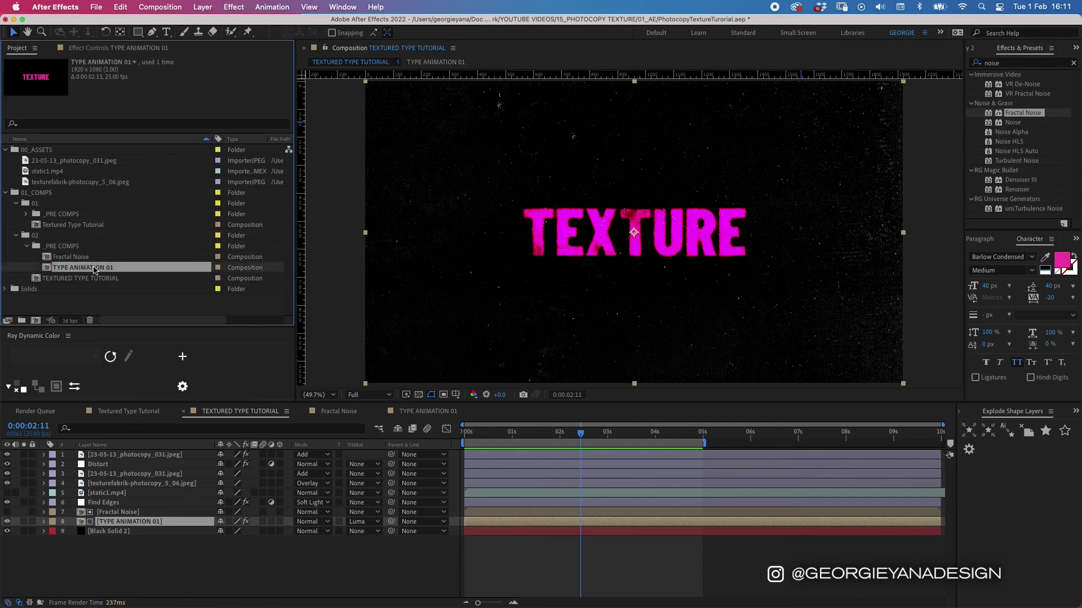
{"action": "key", "text": "super+d"}
{"action": "key", "text": "Return"}
{"action": "key", "text": "Right"}
{"action": "key", "text": "BackSpace"}
{"action": "type", "text": "2"}
{"action": "key", "text": "Return"}
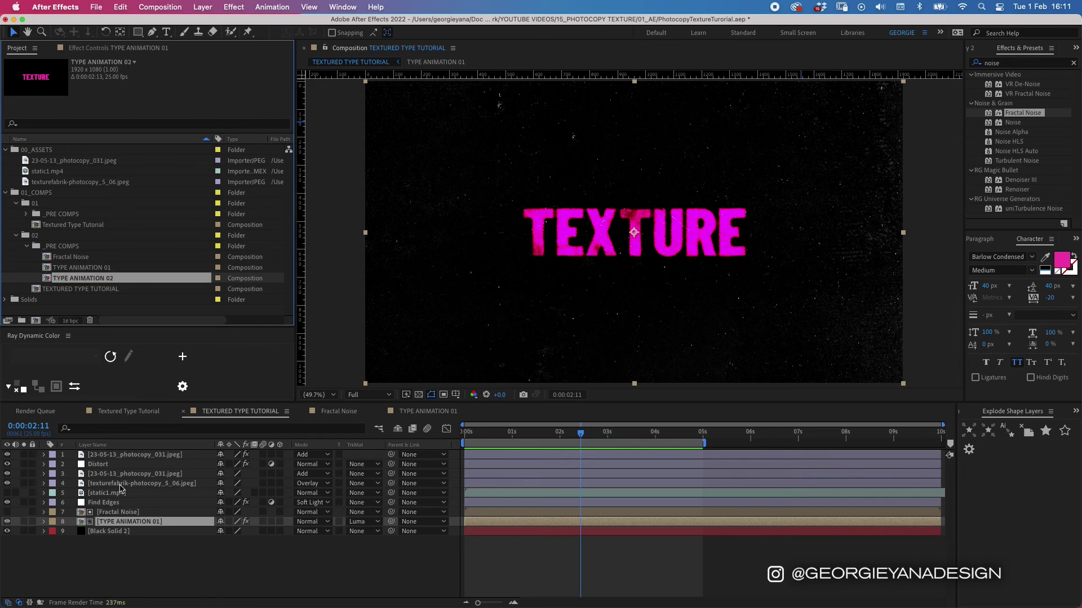
- Duplicate the Fractal Noise and TYPE ANIMATION 01 layers together, and replace the upper type layer's source with TYPE ANIMATION 02
{"action": "left_click", "coordinate": [114, 513], "text": "shift"}
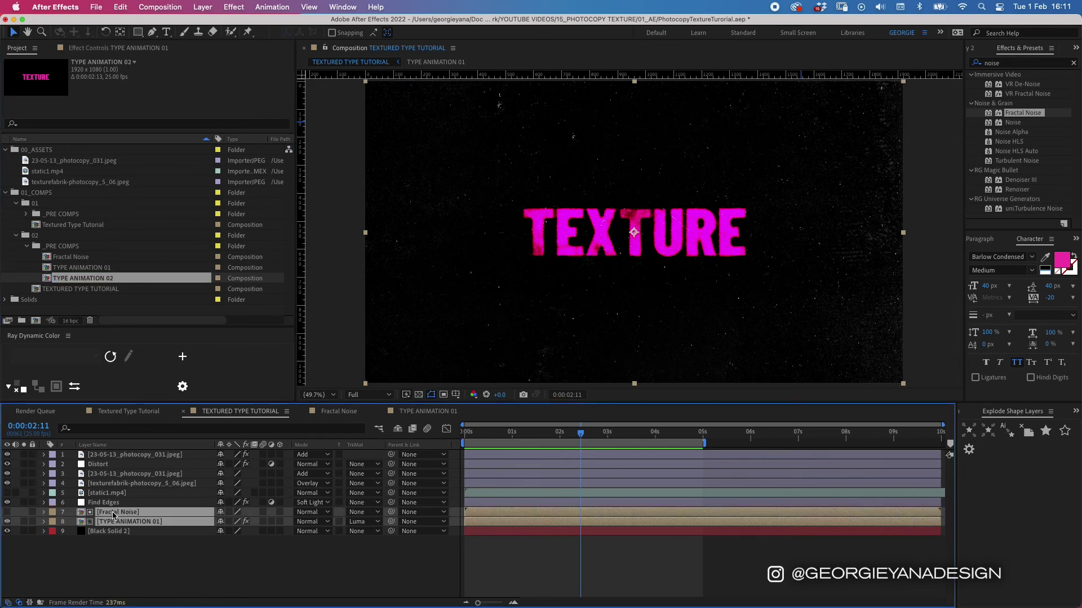
{"action": "key", "text": "super+d"}
{"action": "left_click", "coordinate": [123, 523]}
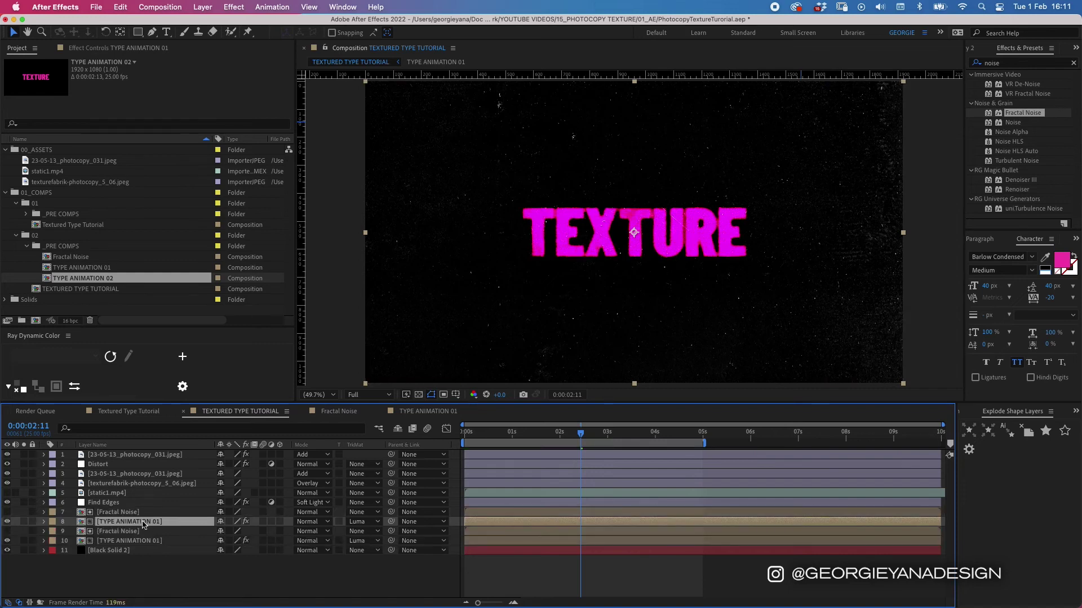
{"action": "key", "text": "alt"}
{"action": "left_click_drag", "start_coordinate": [106, 281], "coordinate": [143, 524]}
- Set the Gaussian Blur Blurriness on the TYPE ANIMATION 02 layer to 2
{"action": "left_click", "coordinate": [129, 48]}
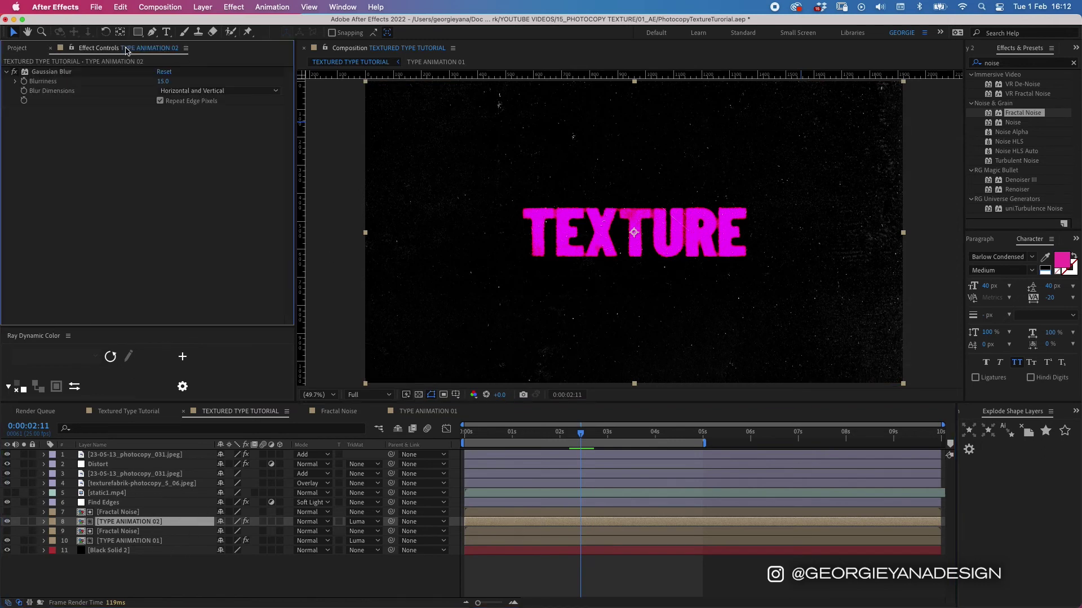
{"action": "left_click", "coordinate": [163, 81]}
{"action": "type", "text": "2"}
{"action": "key", "text": "Return"}
- Open the TYPE ANIMATION 02 composition and delete all of its letter layers
{"action": "double_click", "coordinate": [501, 522]}
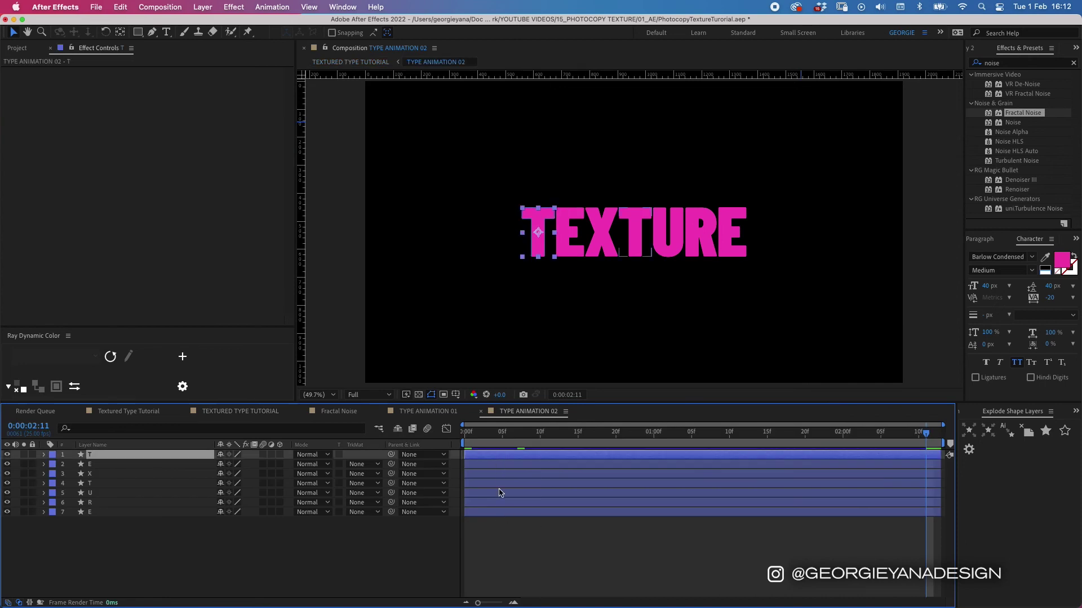
{"action": "key", "text": "super+a"}
{"action": "key", "text": "Delete"}
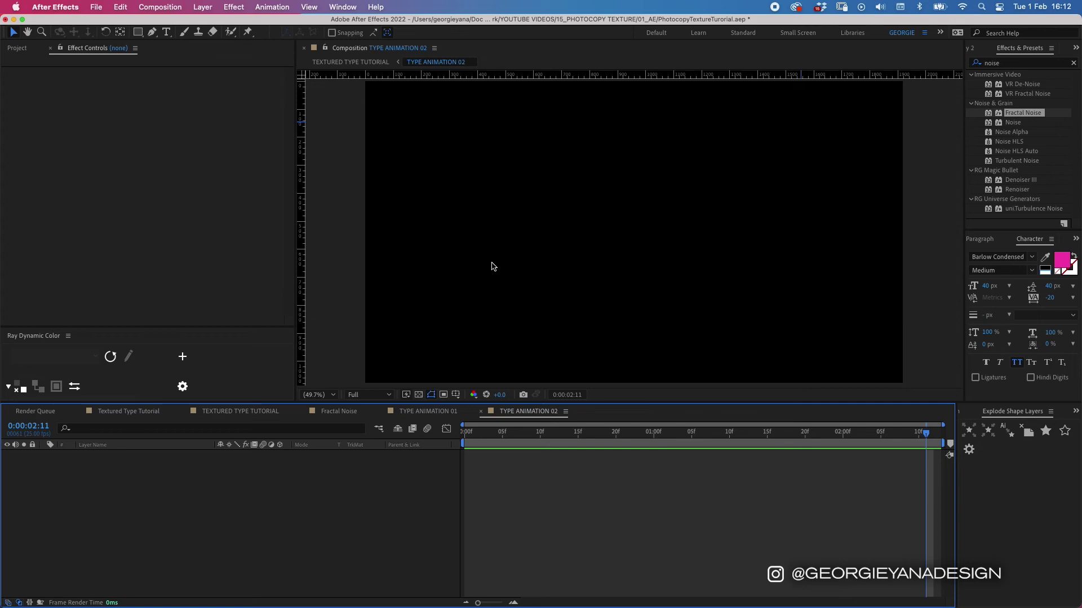
- Add a paragraph text layer reading TEXTUR - and widen its box well beyond both sides of the composition
{"action": "scroll", "coordinate": [492, 267], "scroll_direction": "down", "scroll_amount": 6}
{"action": "key", "text": "super+t"}
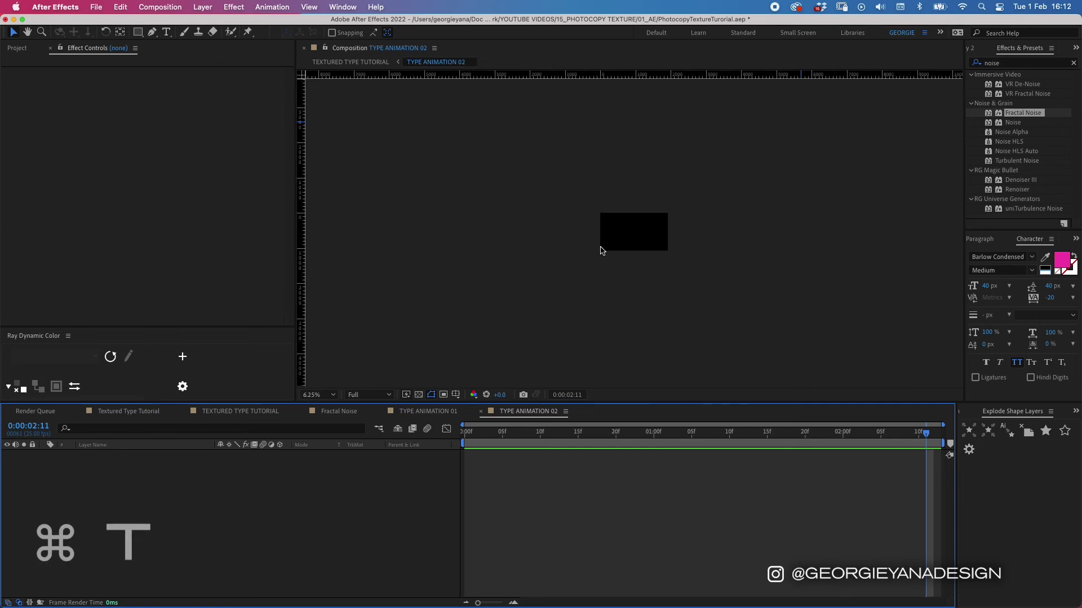
{"action": "left_click_drag", "start_coordinate": [573, 227], "coordinate": [897, 237]}
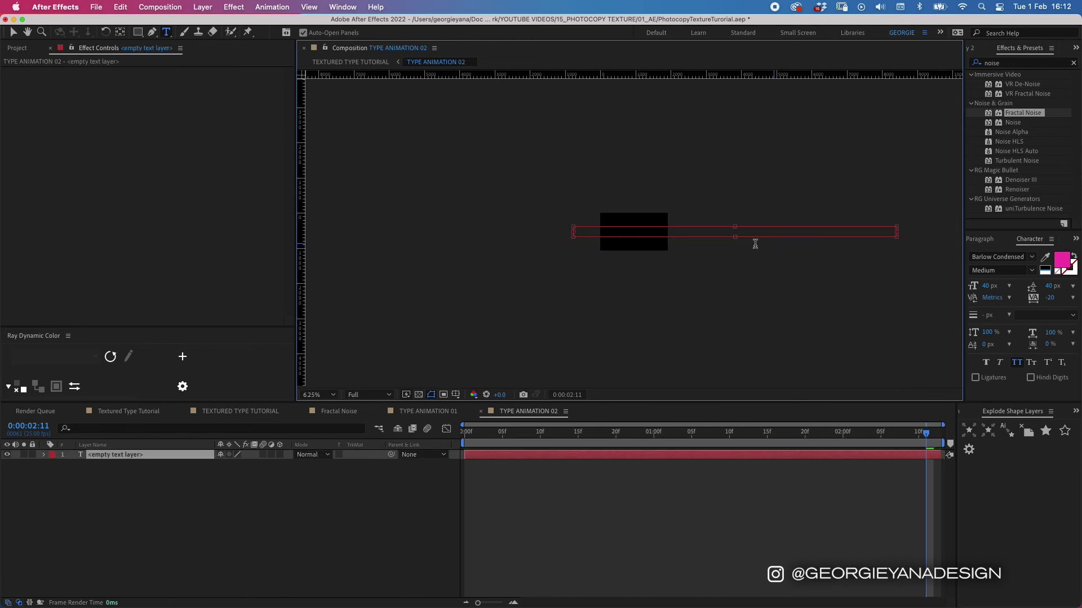
{"action": "type", "text": "TEXTUR"}
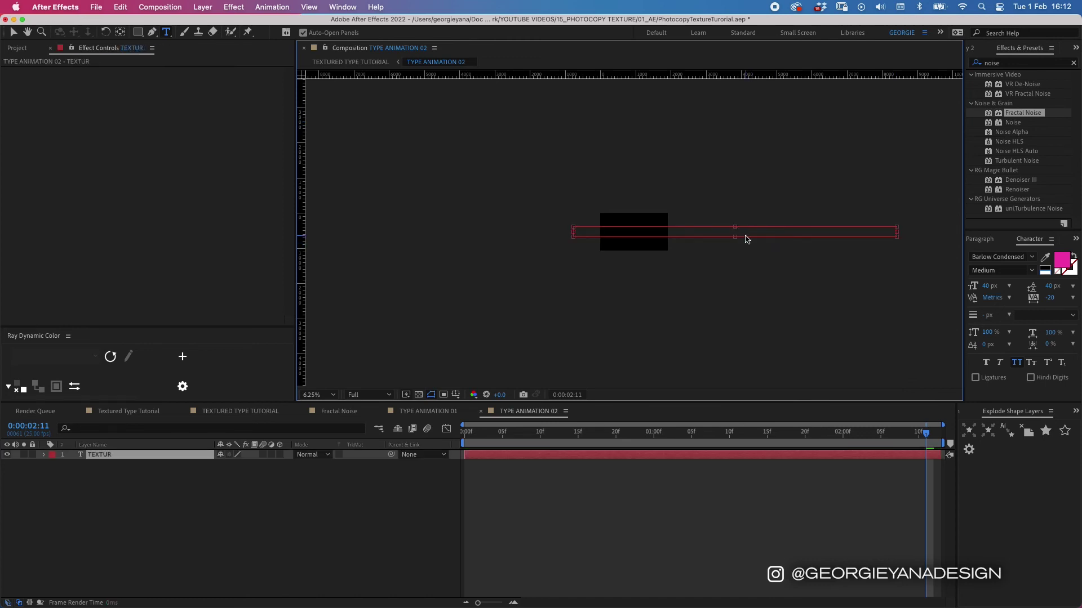
{"action": "left_click_drag", "start_coordinate": [573, 232], "coordinate": [372, 237]}
{"action": "left_click", "coordinate": [601, 456]}
- Add the missing E so the text layer reads TEXTURE -
{"action": "key", "text": "period"}
{"action": "key", "text": "period"}
{"action": "key", "text": "period"}
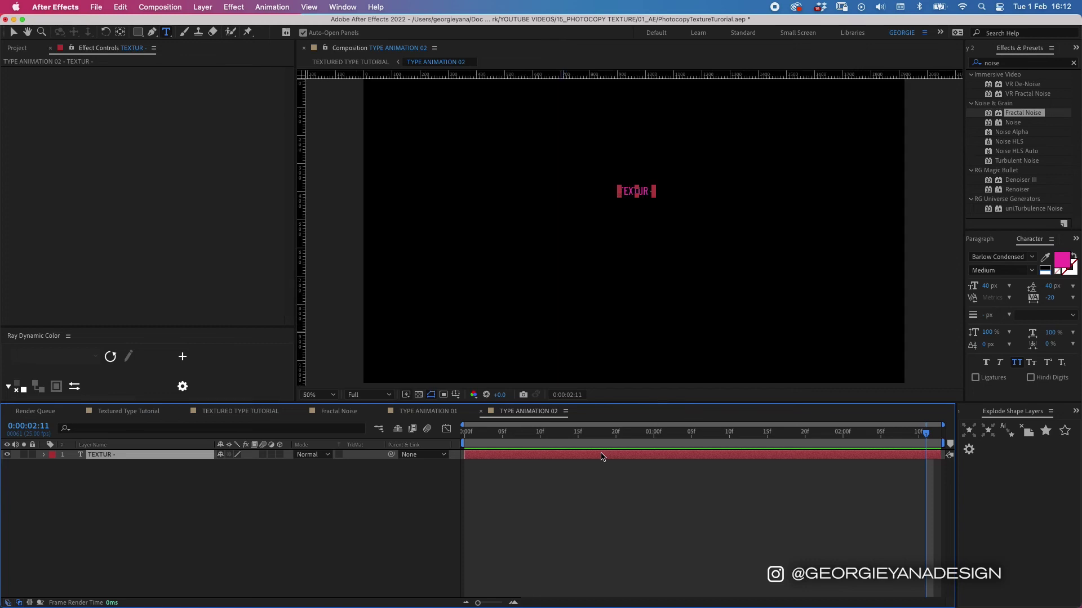
{"action": "double_click", "coordinate": [602, 456]}
{"action": "left_click", "coordinate": [648, 191]}
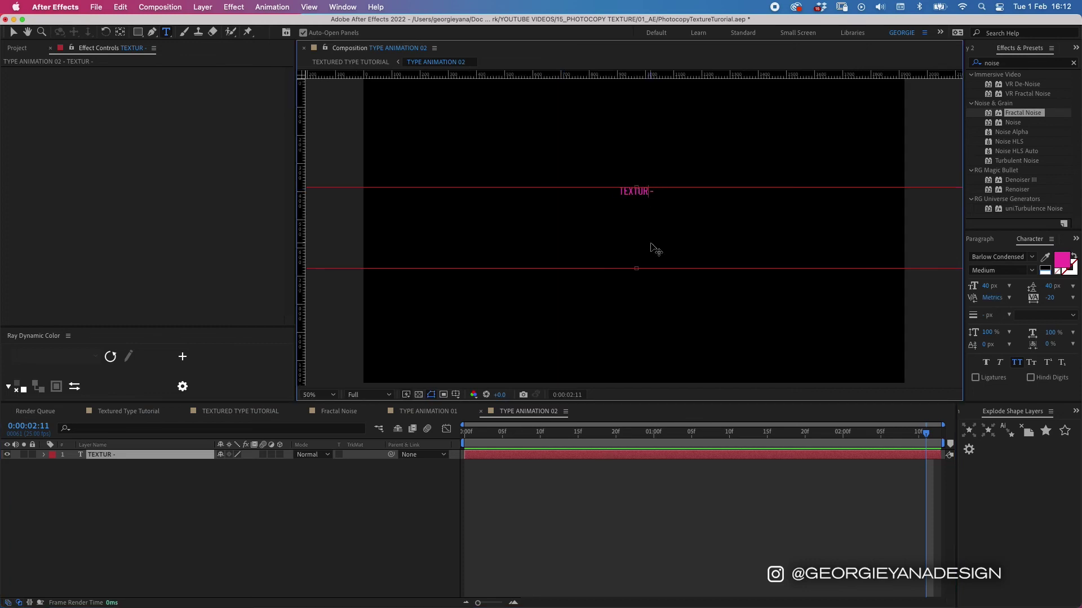
{"action": "type", "text": "E"}
{"action": "left_click", "coordinate": [569, 462]}
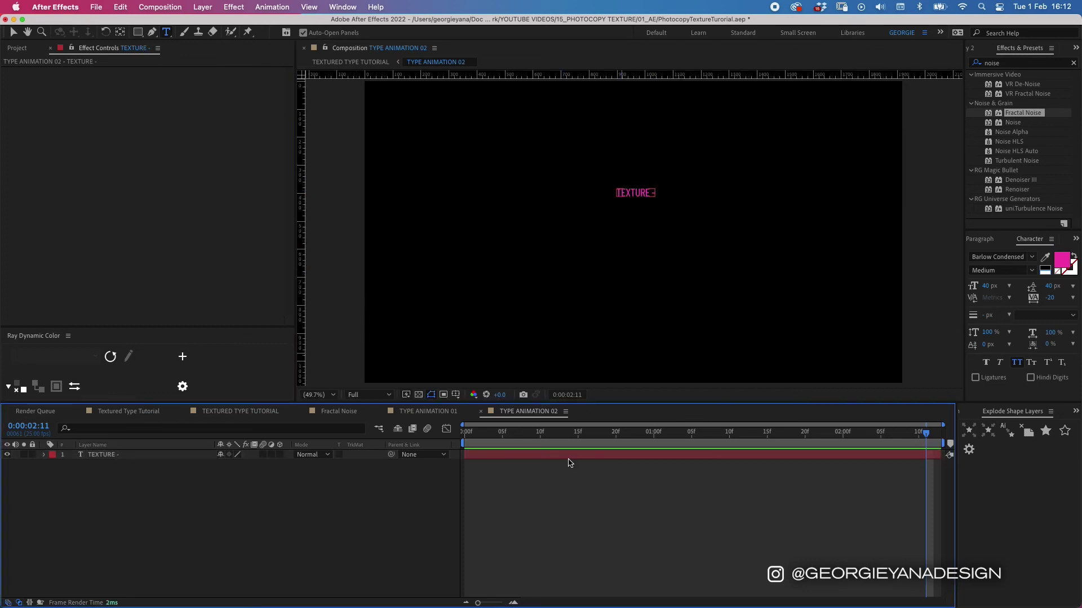
- Copy the TEXTURE - text and paste it repeatedly in the same text box until the line runs past both composition edges
{"action": "left_click", "coordinate": [567, 459]}
{"action": "key", "text": "comma"}
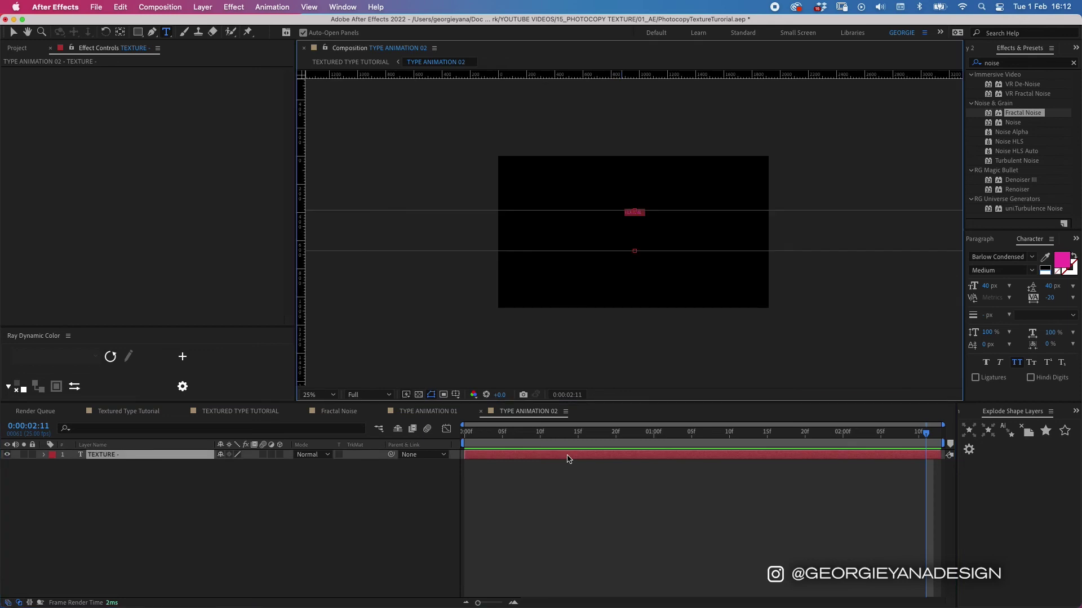
{"action": "key", "text": "super+a"}
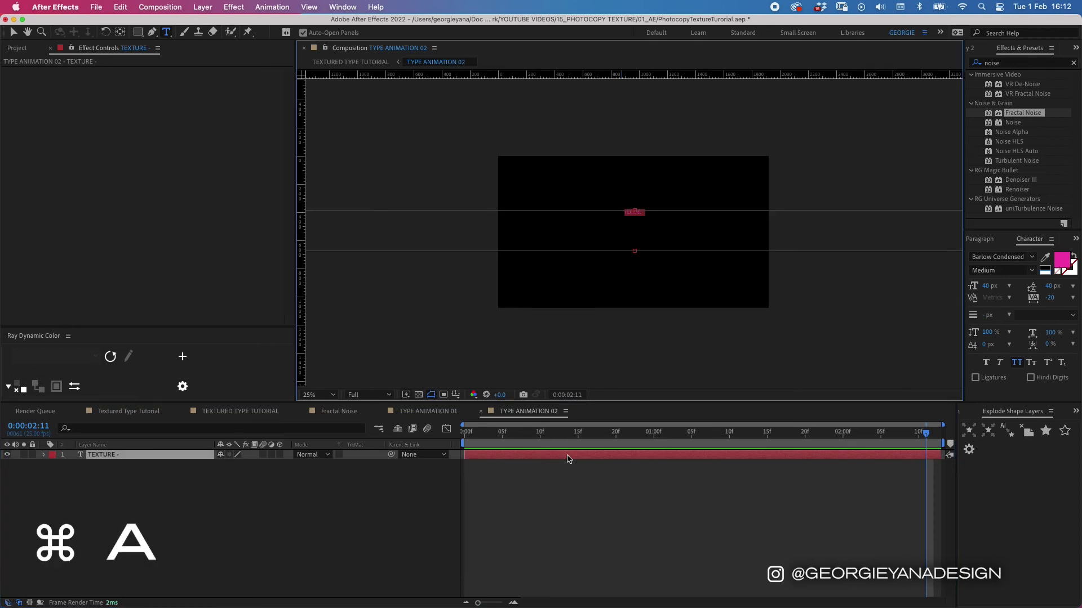
{"action": "key", "text": "super+c"}
{"action": "key", "text": "Right"}
{"action": "key", "text": "super+v"}
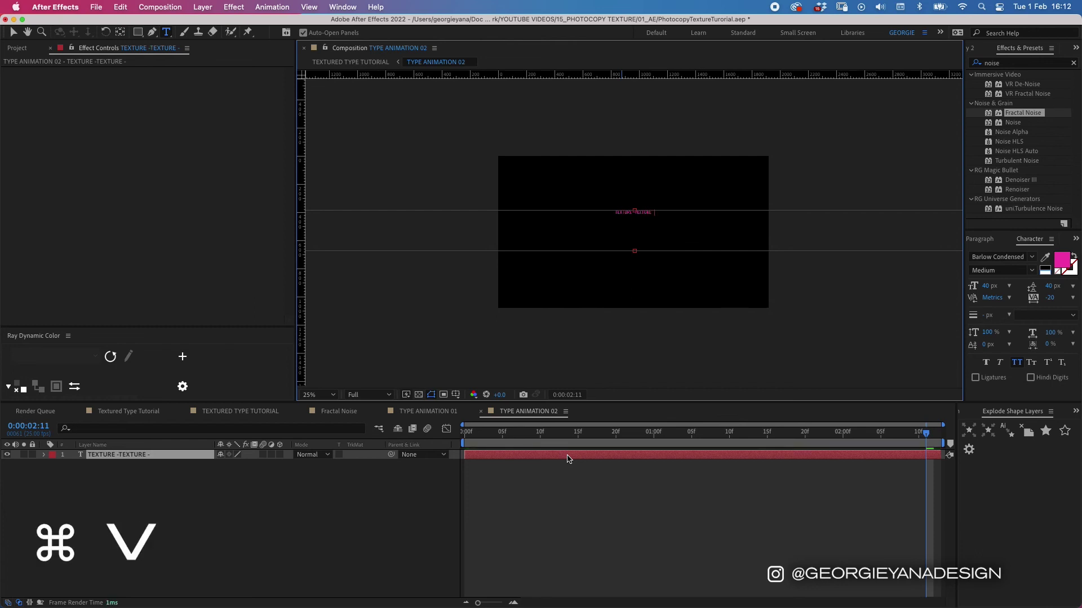
{"action": "key", "text": "super+a"}
{"action": "key", "text": "super+v"}
{"action": "key", "text": "super+v"}
{"action": "key", "text": "super+v"}
{"action": "key", "text": "super+v"}
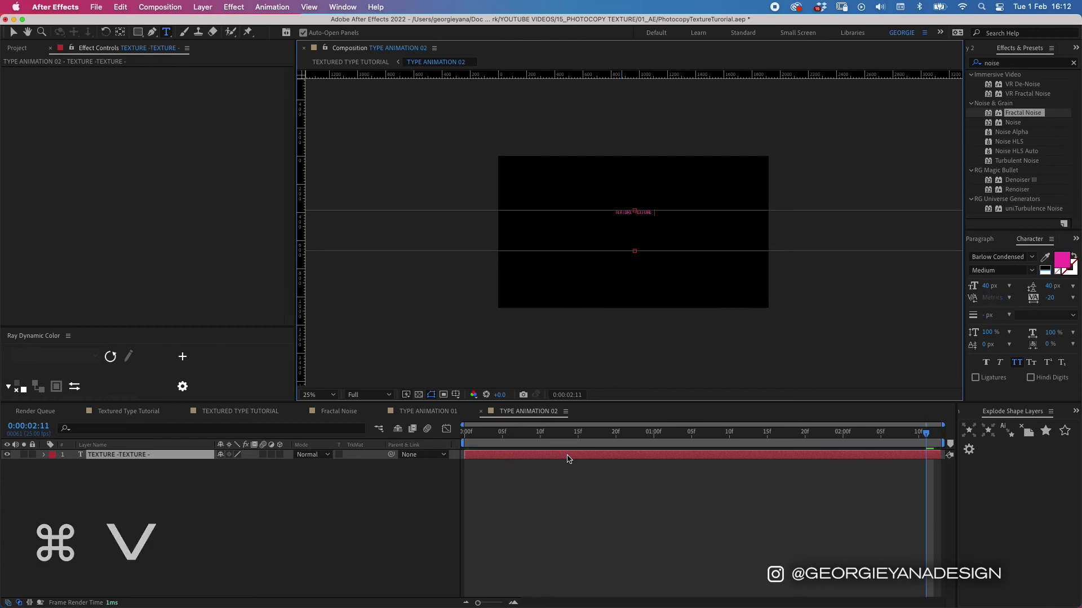
{"action": "key", "text": "super+v"}
{"action": "key", "text": "super+v"}
{"action": "key", "text": "super+v"}
{"action": "key", "text": "super+v"}
{"action": "key", "text": "super+v"}
{"action": "key", "text": "super+v"}
{"action": "key", "text": "super+v"}
{"action": "key", "text": "super+v"}
{"action": "key", "text": "super+v"}
{"action": "key", "text": "super+v"}
{"action": "key", "text": "super+v"}
{"action": "key", "text": "super+v"}
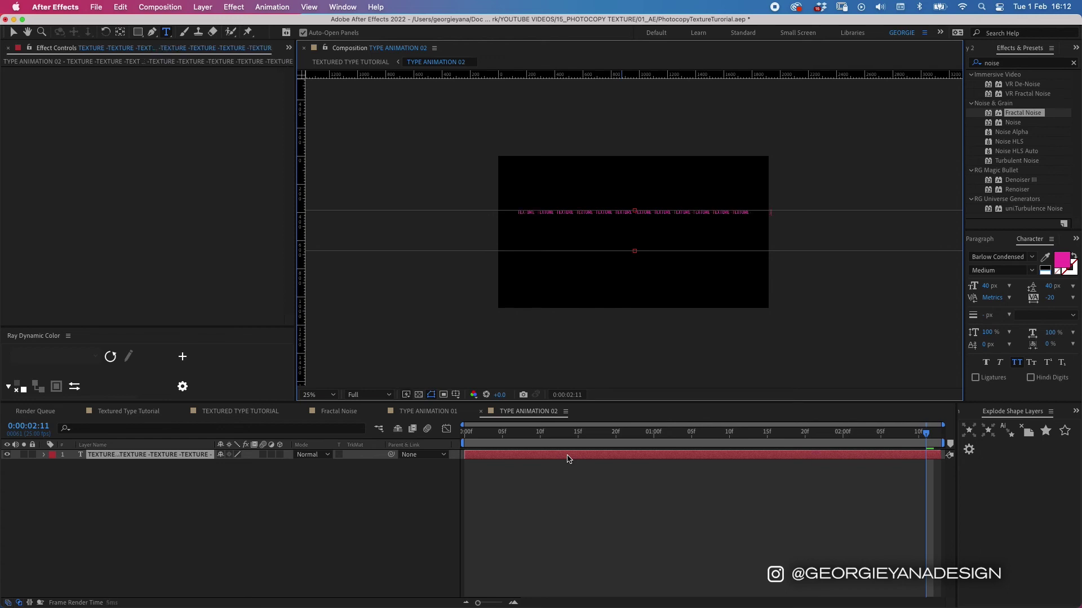
{"action": "left_click", "coordinate": [567, 457]}
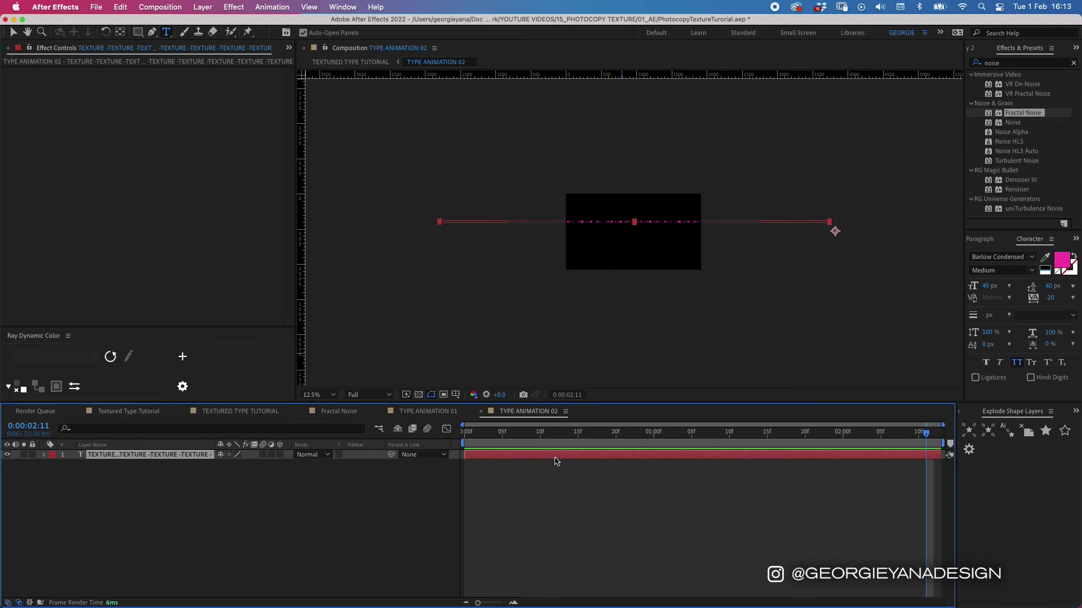
- Draw a rectangular mask on the repeated text layer covering the full composition frame
{"action": "key", "text": "period"}
{"action": "key", "text": "period"}
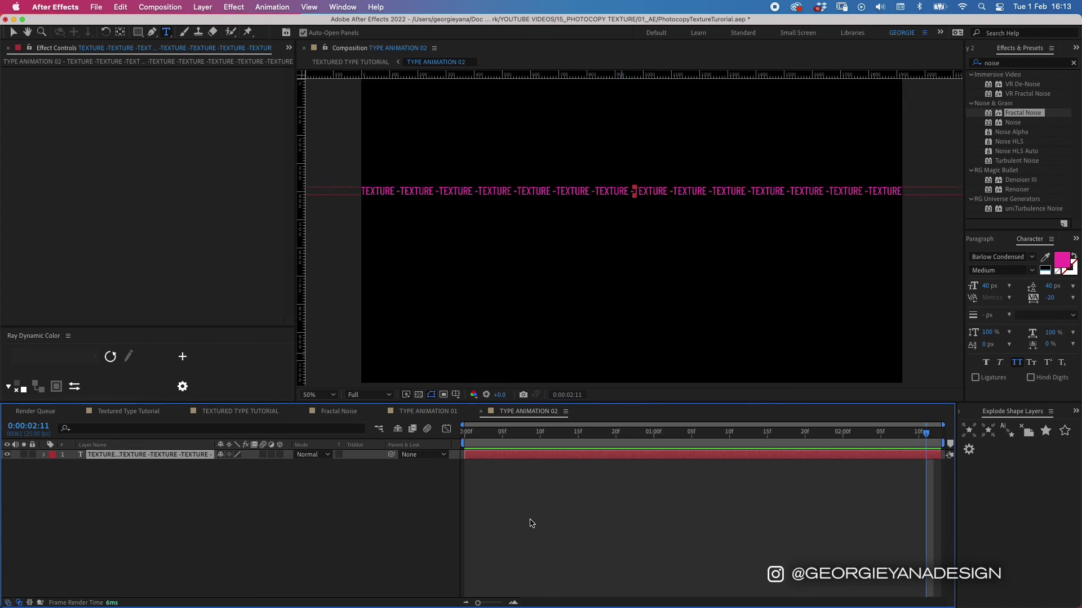
{"action": "left_click", "coordinate": [138, 32]}
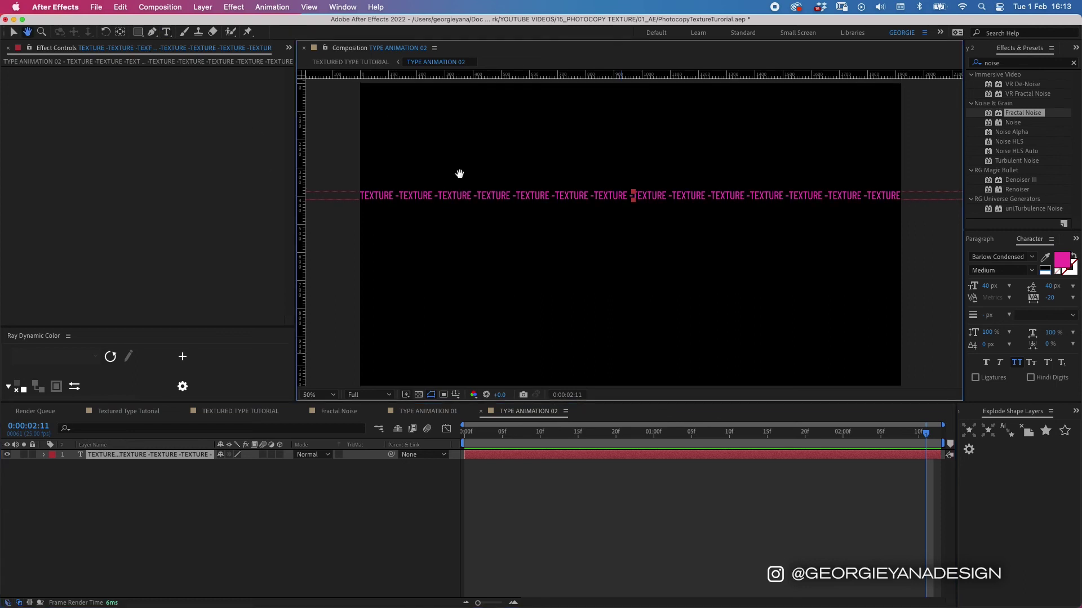
{"action": "mouse_move", "coordinate": [370, 89]}
{"action": "left_mouse_down"}
{"action": "mouse_move", "coordinate": [361, 84]}
{"action": "mouse_move", "coordinate": [854, 387]}
{"action": "mouse_move", "coordinate": [902, 386]}
{"action": "left_mouse_up"}
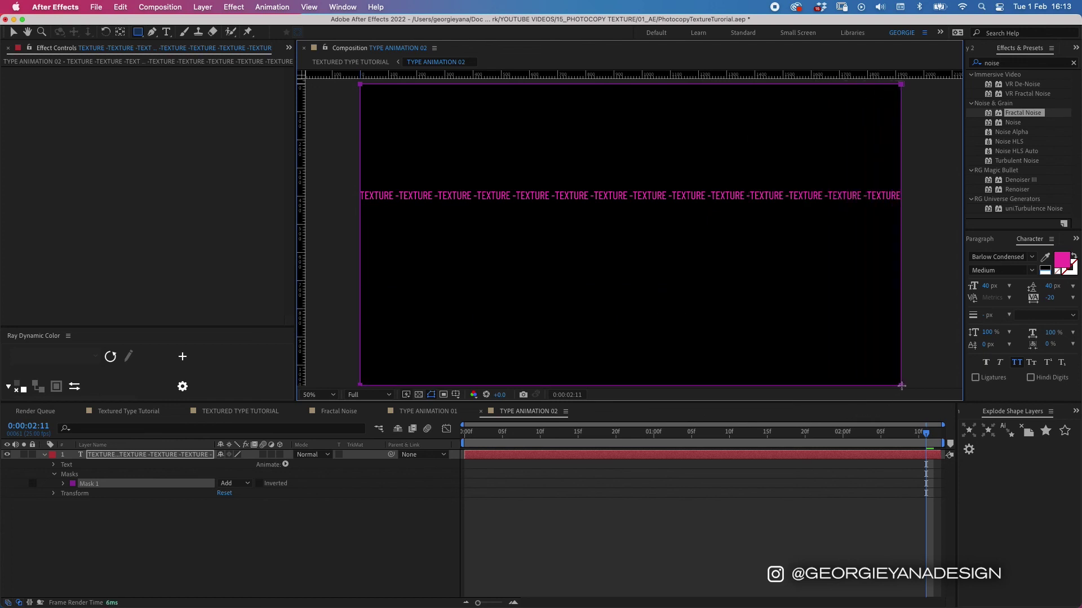
- Resize the rectangular mask on the repeated text layer inward on all four sides, leaving a narrow, even margin inside the composition frame
{"action": "key", "text": "v"}
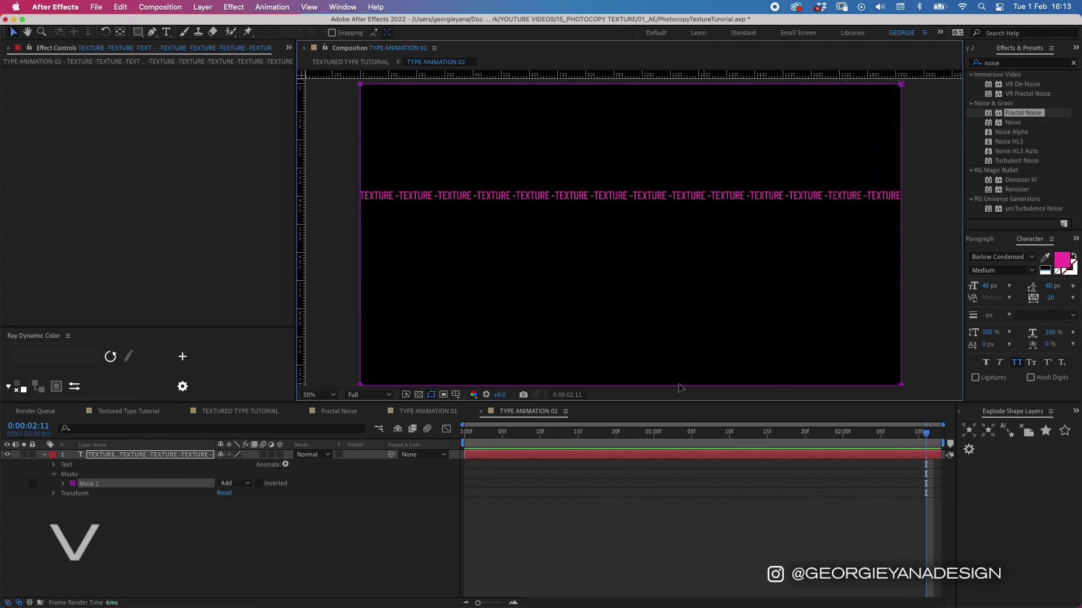
{"action": "double_click", "coordinate": [663, 386]}
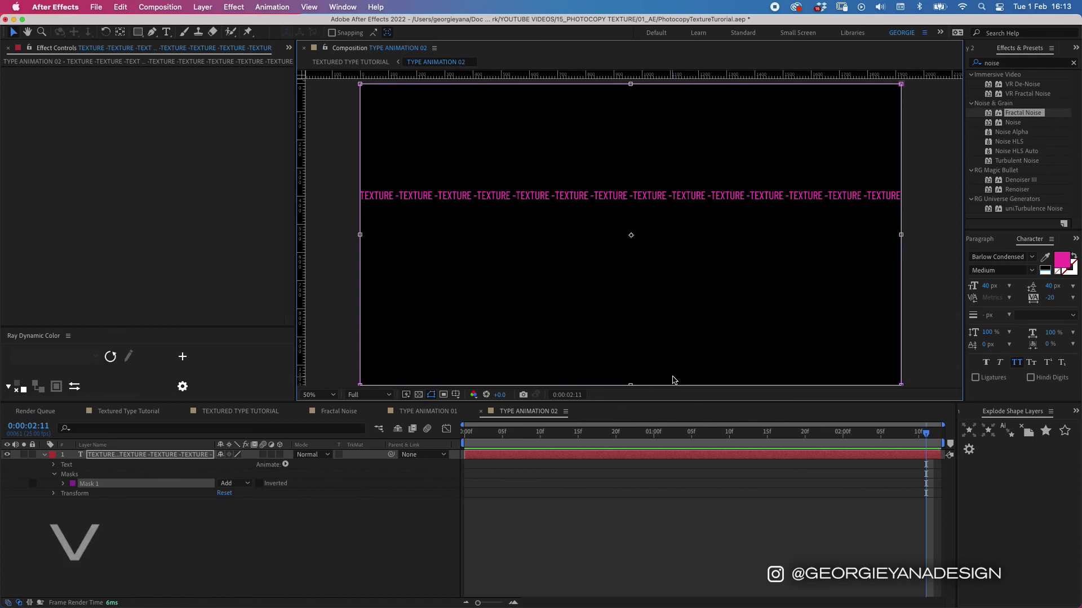
{"action": "left_click_drag", "start_coordinate": [631, 385], "coordinate": [631, 370]}
{"action": "left_click_drag", "start_coordinate": [360, 226], "coordinate": [377, 226]}
{"action": "left_click_drag", "start_coordinate": [638, 81], "coordinate": [638, 96]}
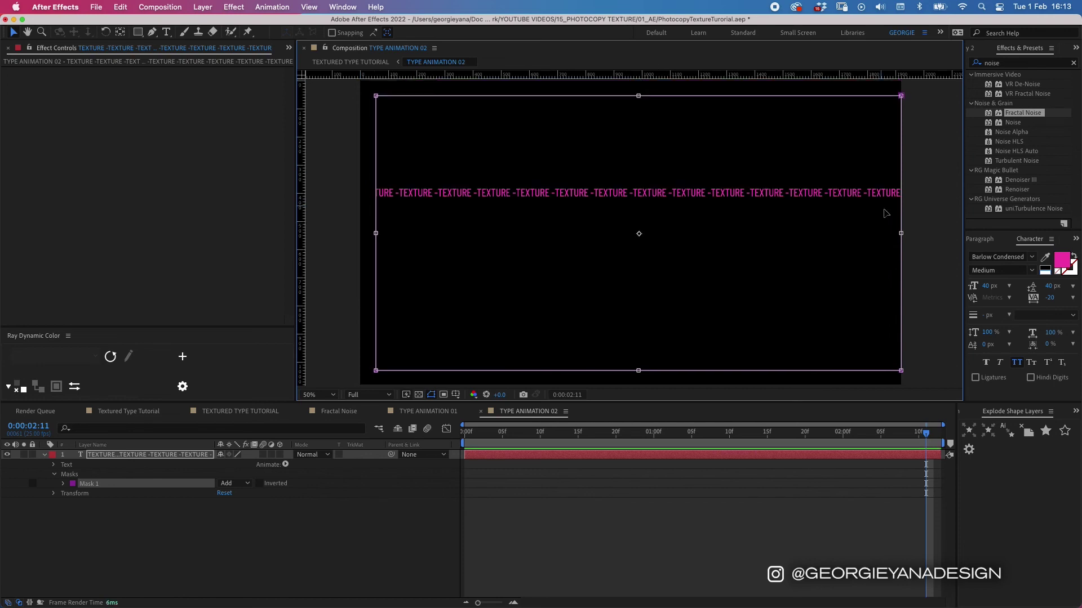
{"action": "left_click_drag", "start_coordinate": [901, 232], "coordinate": [887, 235]}
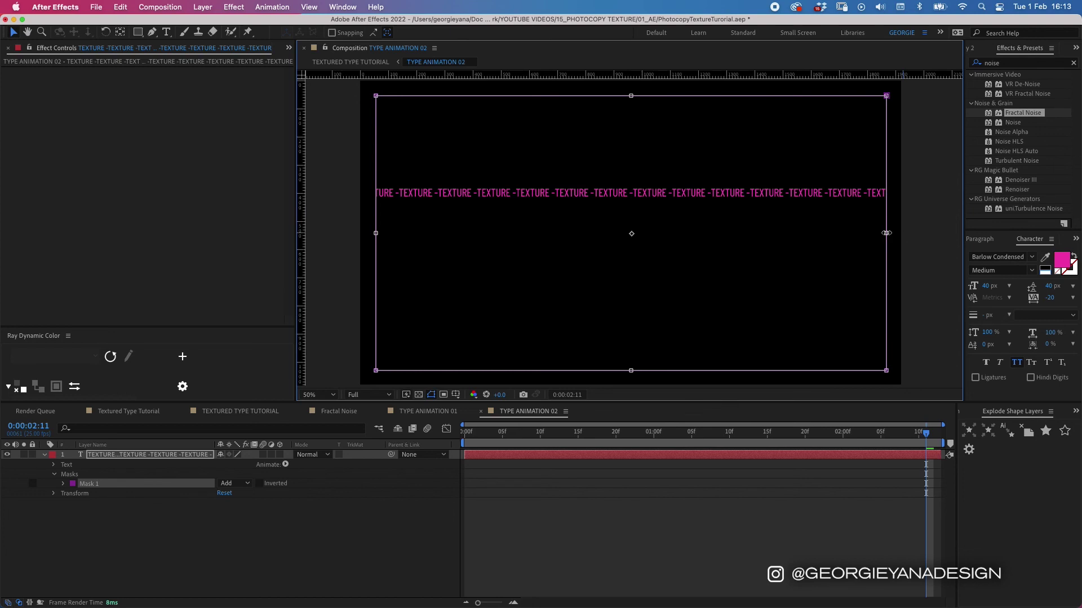
{"action": "key", "text": "Return"}
- Set the text layer's Path option to Mask 1 so the repeated text follows the rectangle
{"action": "left_click", "coordinate": [54, 466]}
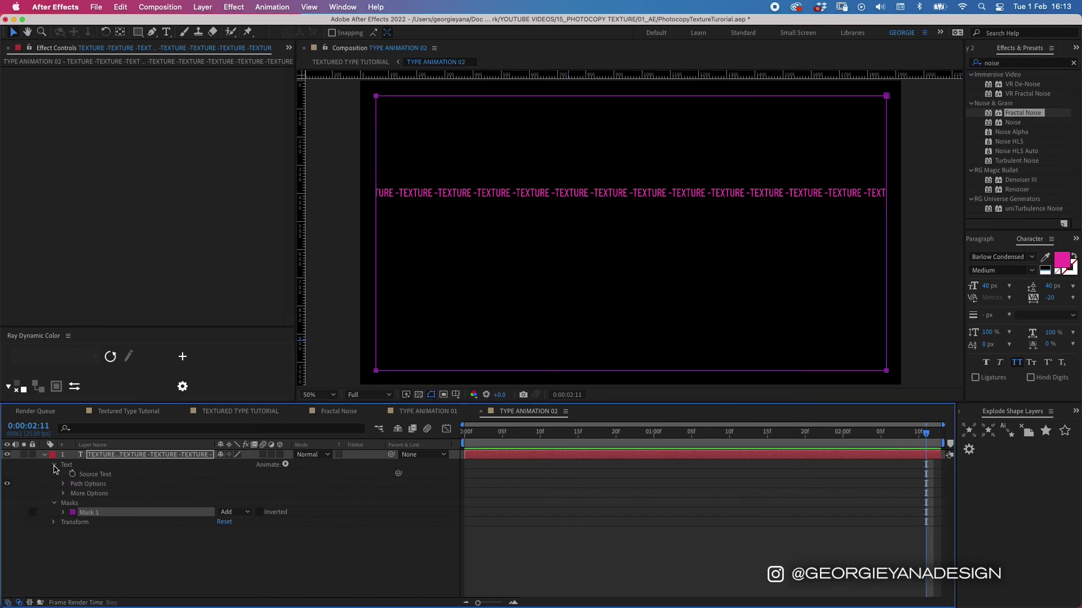
{"action": "left_click", "coordinate": [64, 484]}
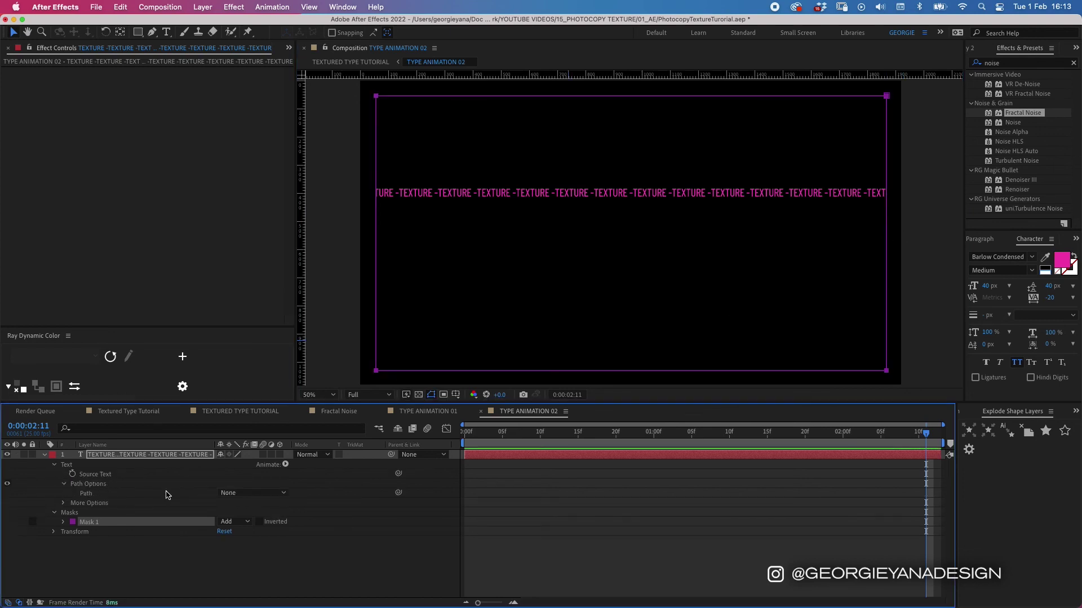
{"action": "left_click", "coordinate": [237, 495]}
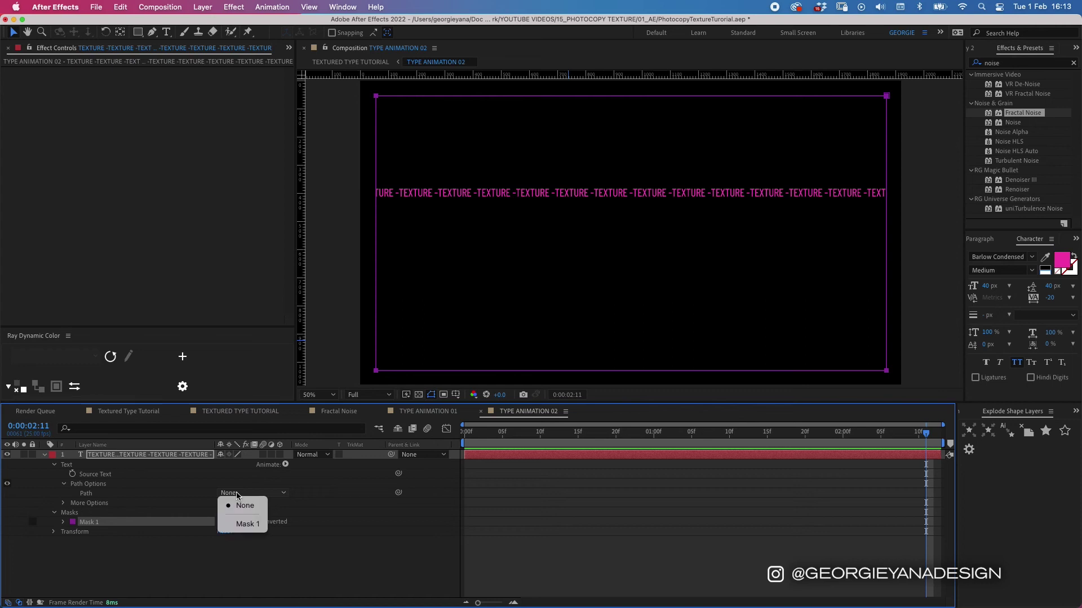
{"action": "left_click", "coordinate": [243, 521]}
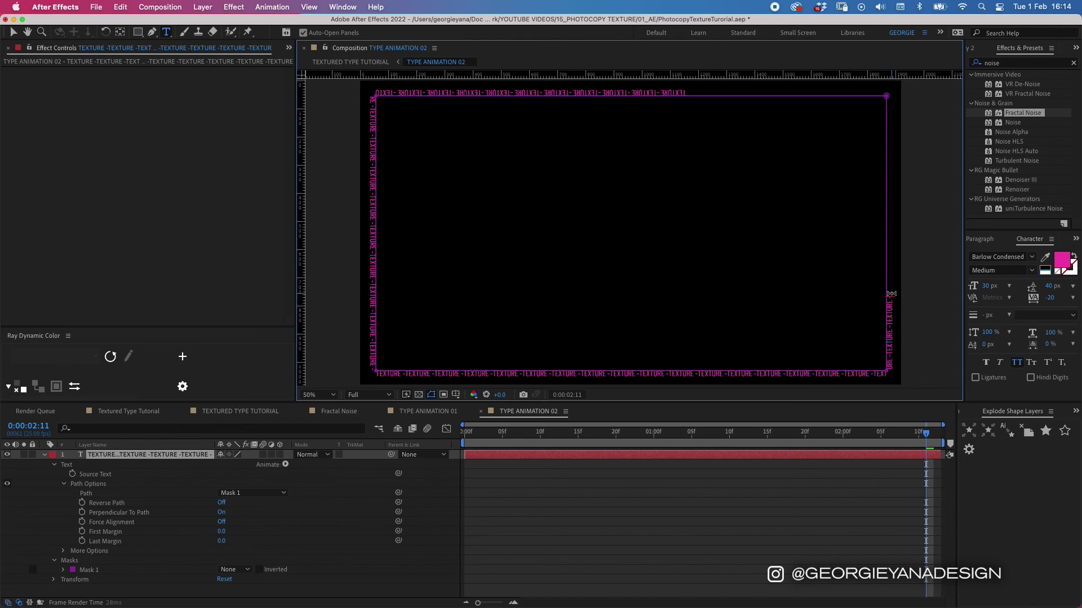
- Paste more copies of the repeated TEXTURE - text until the line fills the whole mask path
{"action": "key", "text": "super+v"}
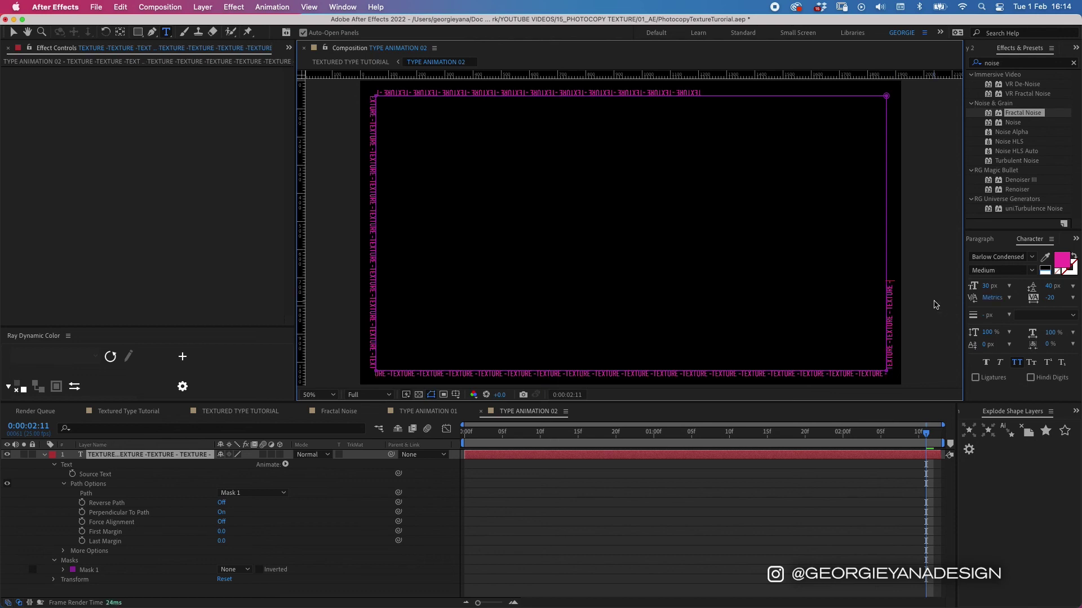
{"action": "key", "text": "super+v"}
{"action": "key", "text": "super+v"}
{"action": "key", "text": "super+v"}
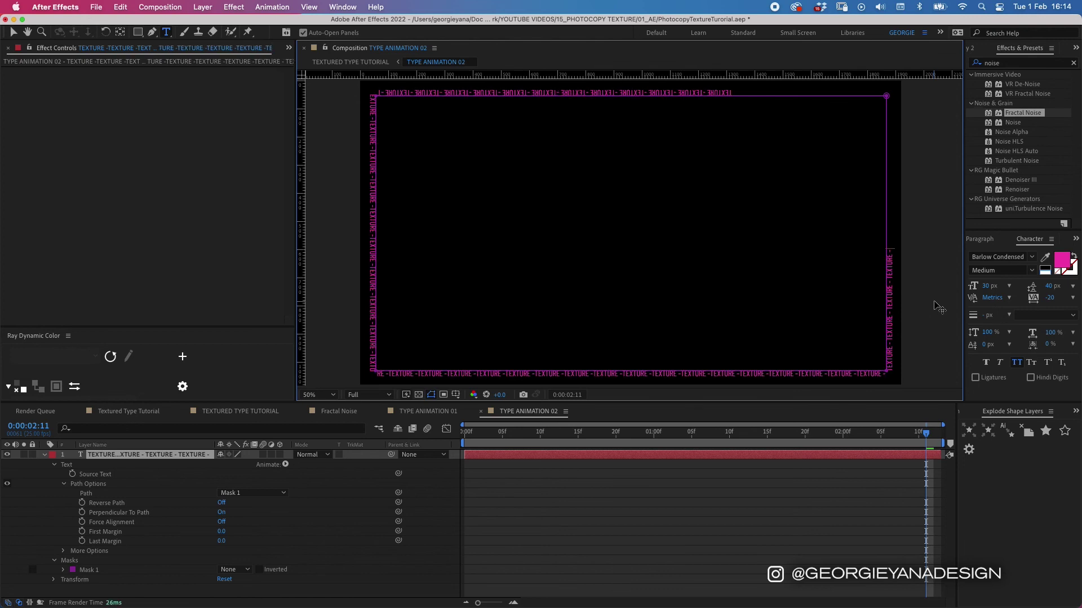
{"action": "key", "text": "super+v"}
{"action": "key", "text": "super+v"}
{"action": "key", "text": "super+v"}
{"action": "key", "text": "super+v"}
{"action": "key", "text": "super+v"}
{"action": "key", "text": "super+v"}
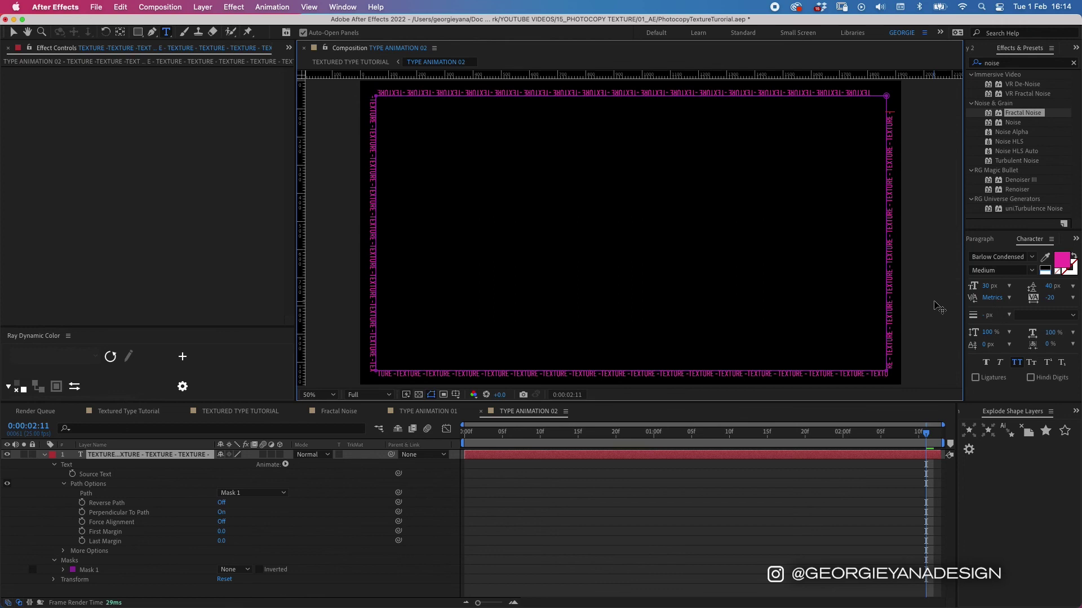
- Try a font size of 30.1 px on all the path text, and return it to 30 px
{"action": "key", "text": "super+a"}
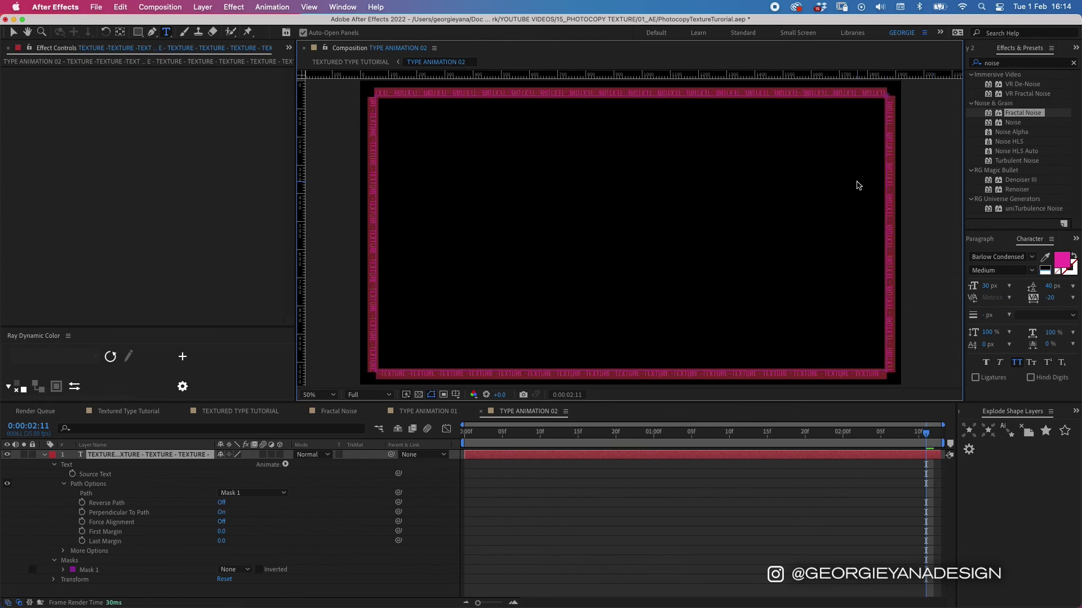
{"action": "left_click", "coordinate": [702, 474]}
{"action": "left_click", "coordinate": [696, 457]}
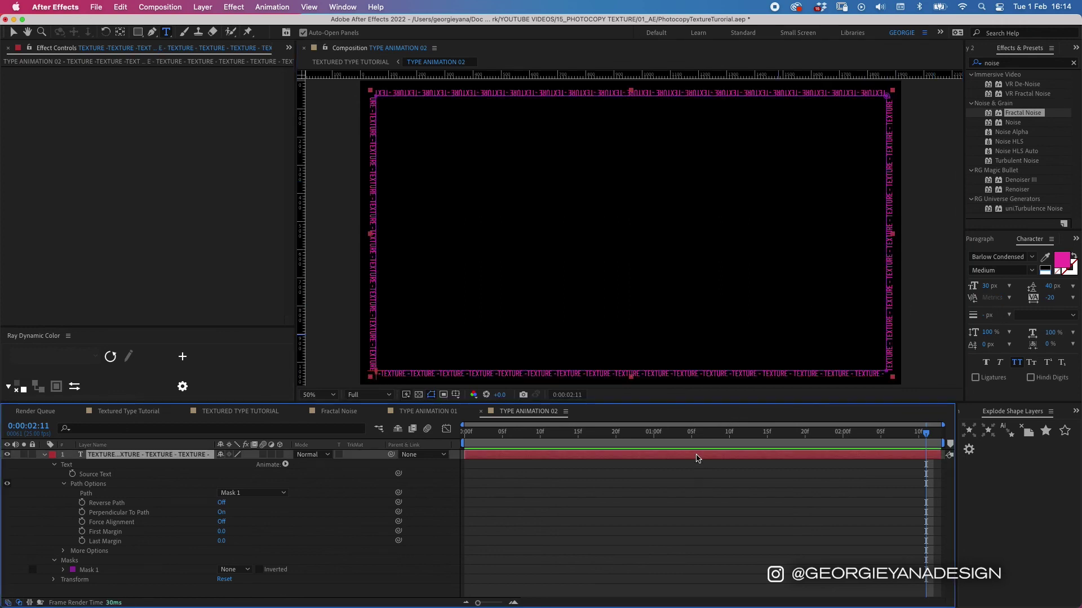
{"action": "double_click", "coordinate": [693, 457]}
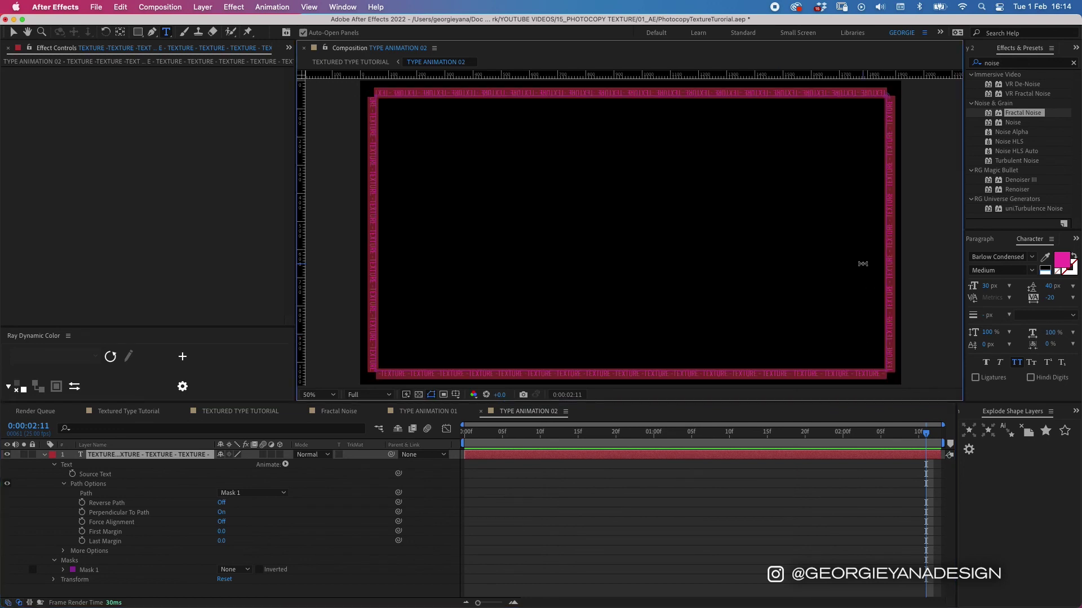
{"action": "left_click", "coordinate": [990, 285]}
{"action": "type", "text": "30"}
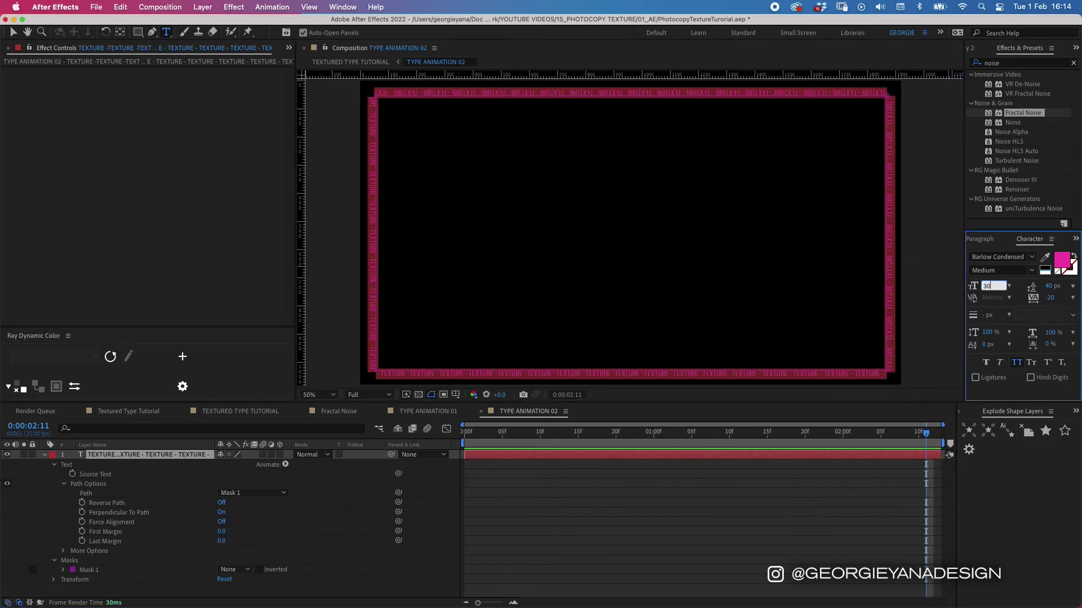
{"action": "type", "text": ".1"}
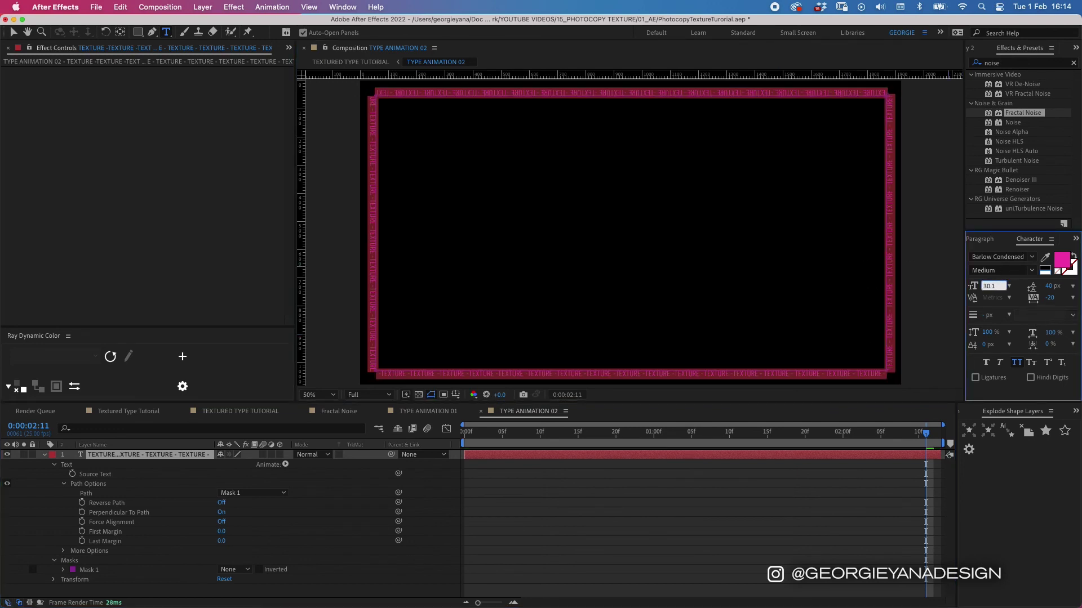
{"action": "key", "text": "BackSpace"}
{"action": "key", "text": "BackSpace"}
{"action": "key", "text": "Return"}
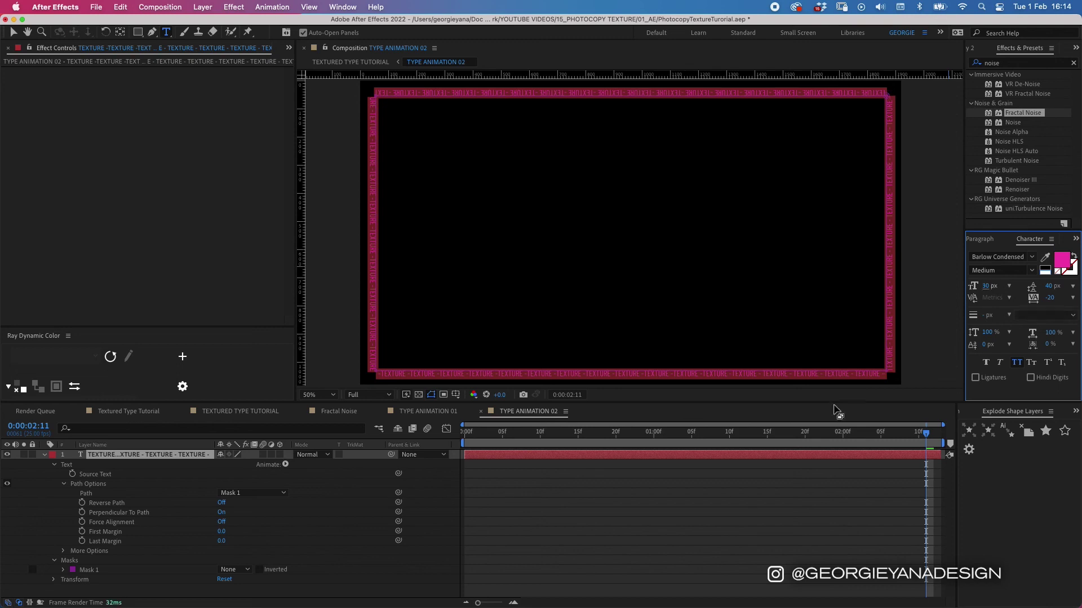
{"action": "left_click", "coordinate": [679, 457]}
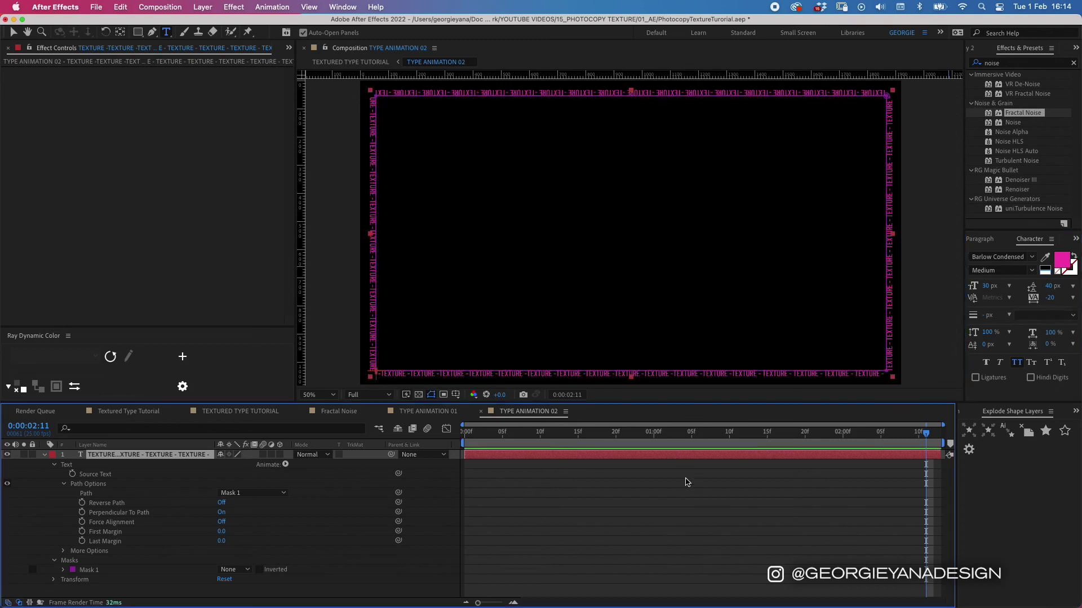
{"action": "key", "text": "v"}
- Set the TYPE ANIMATION 02 composition's duration to 0:00:05:00 and extend the text layer to the composition's end
{"action": "key", "text": "Home"}
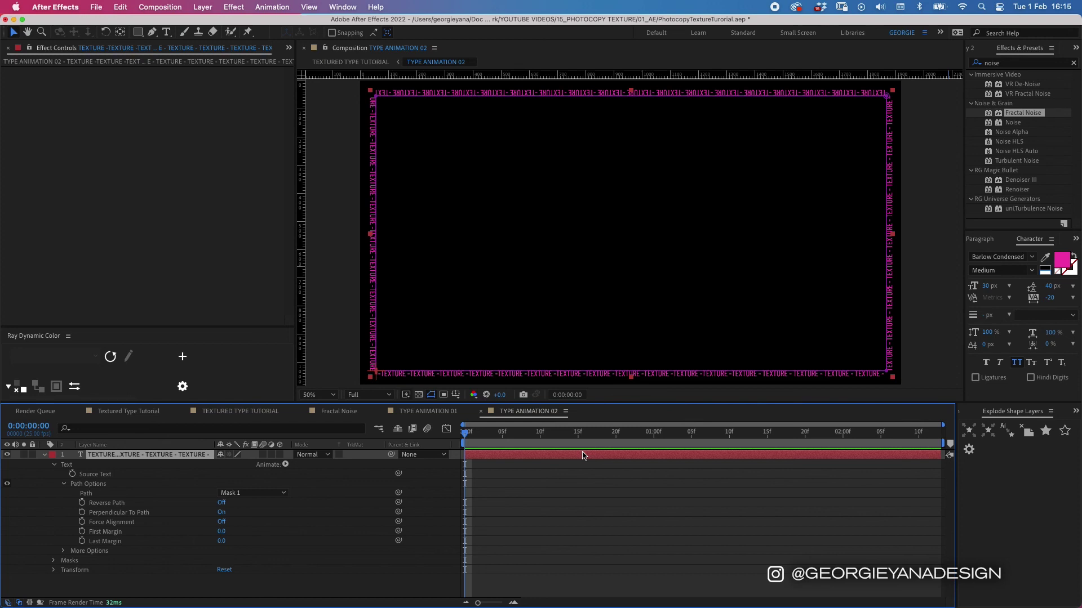
{"action": "key", "text": "super+k"}
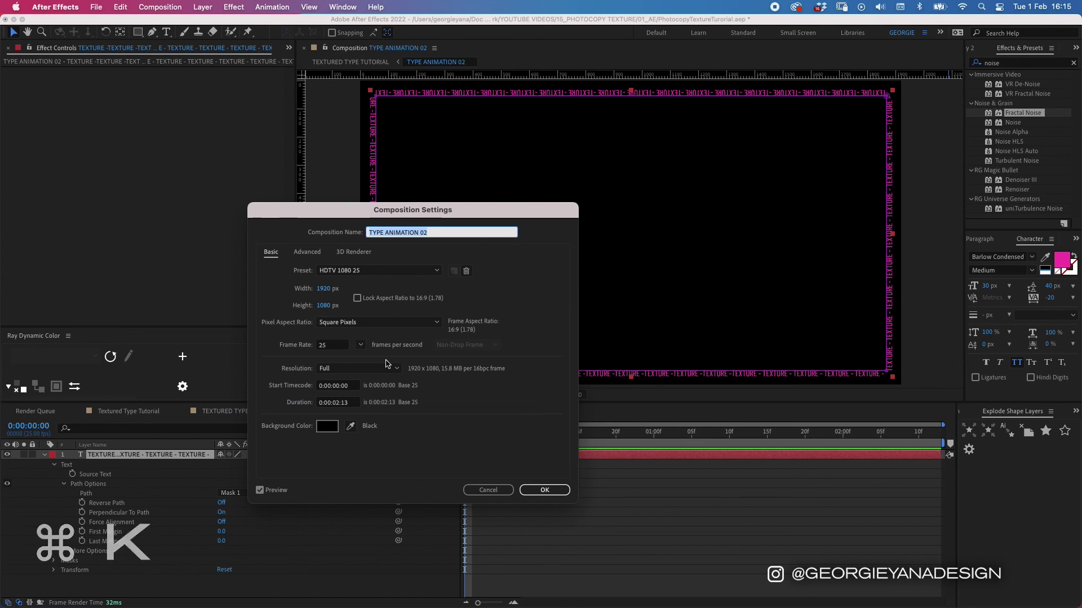
{"action": "left_click", "coordinate": [340, 403]}
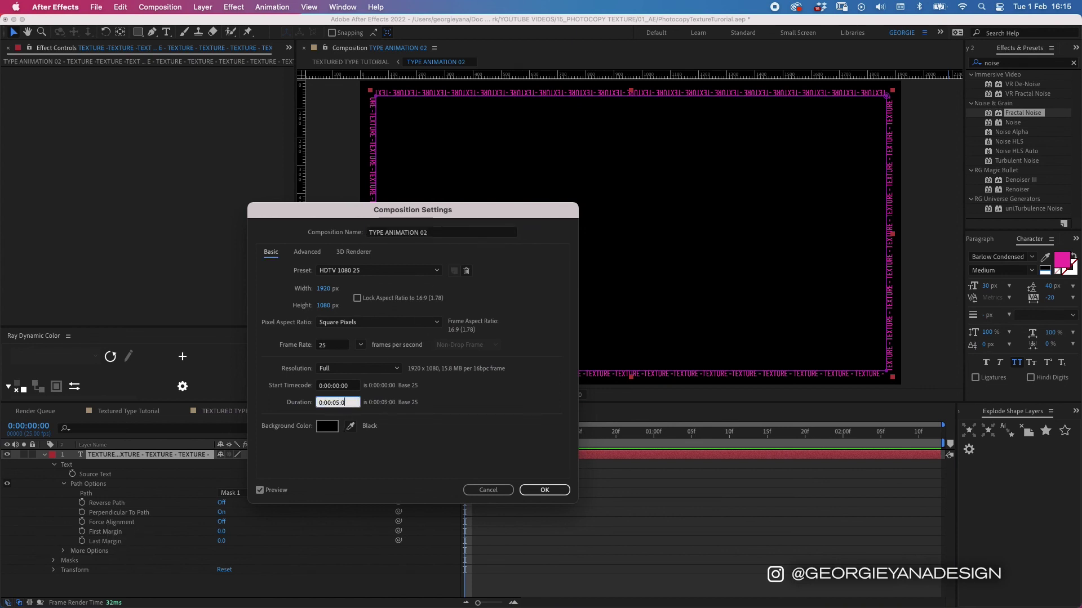
{"action": "key", "text": "Return"}
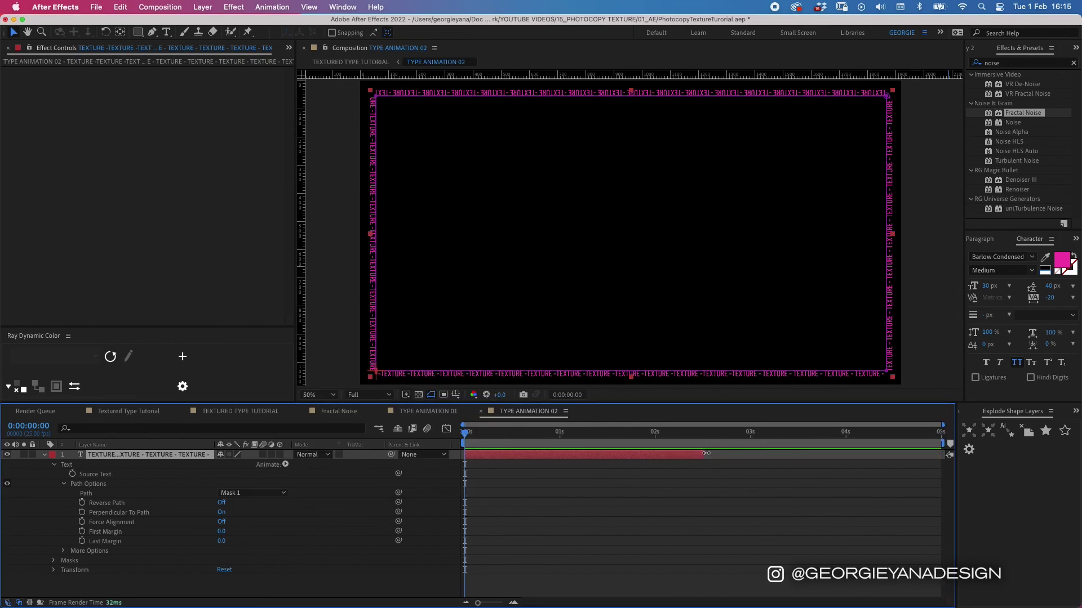
{"action": "left_click_drag", "start_coordinate": [765, 454], "coordinate": [942, 462]}
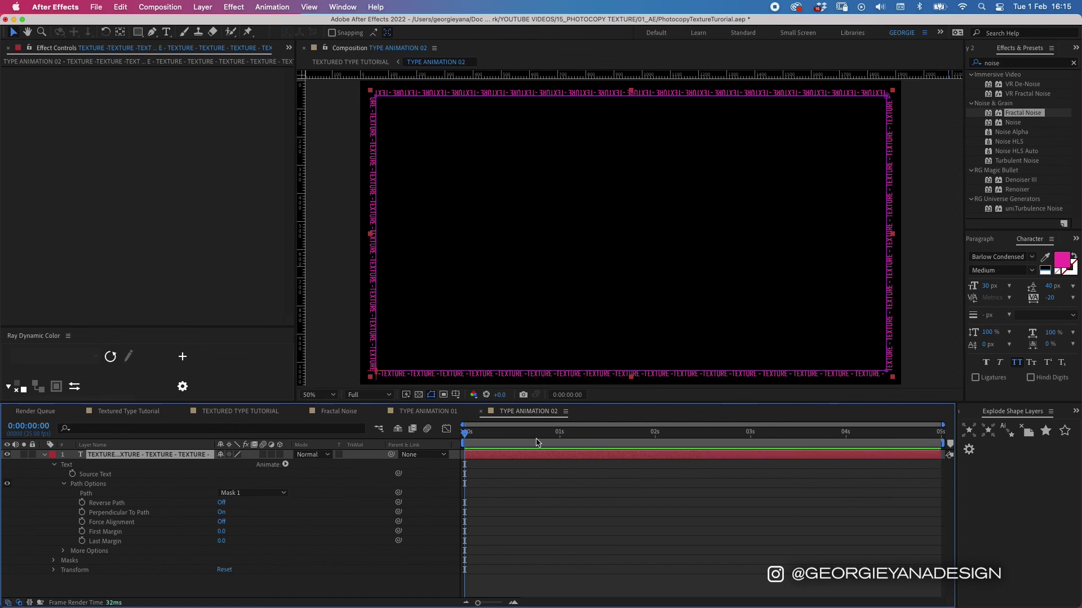
- Keyframe the path text's First Margin from 0 at the first frame to 659 at 0:00:04:24
{"action": "left_click", "coordinate": [82, 532]}
{"action": "left_click_drag", "start_coordinate": [463, 433], "coordinate": [938, 434]}
{"action": "left_click_drag", "start_coordinate": [222, 532], "coordinate": [570, 509]}
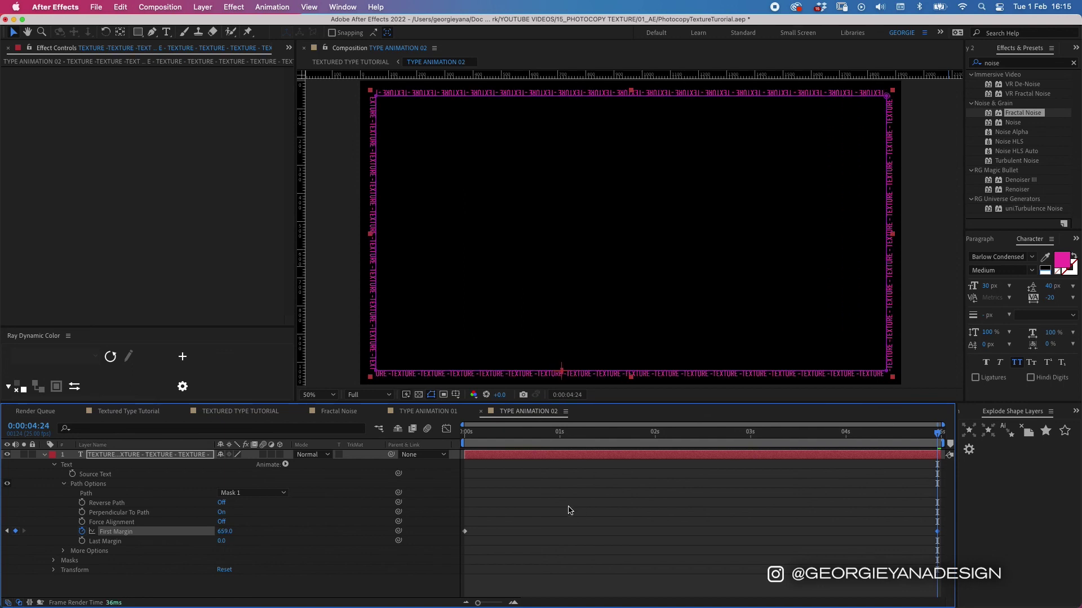
{"action": "left_click", "coordinate": [825, 493]}
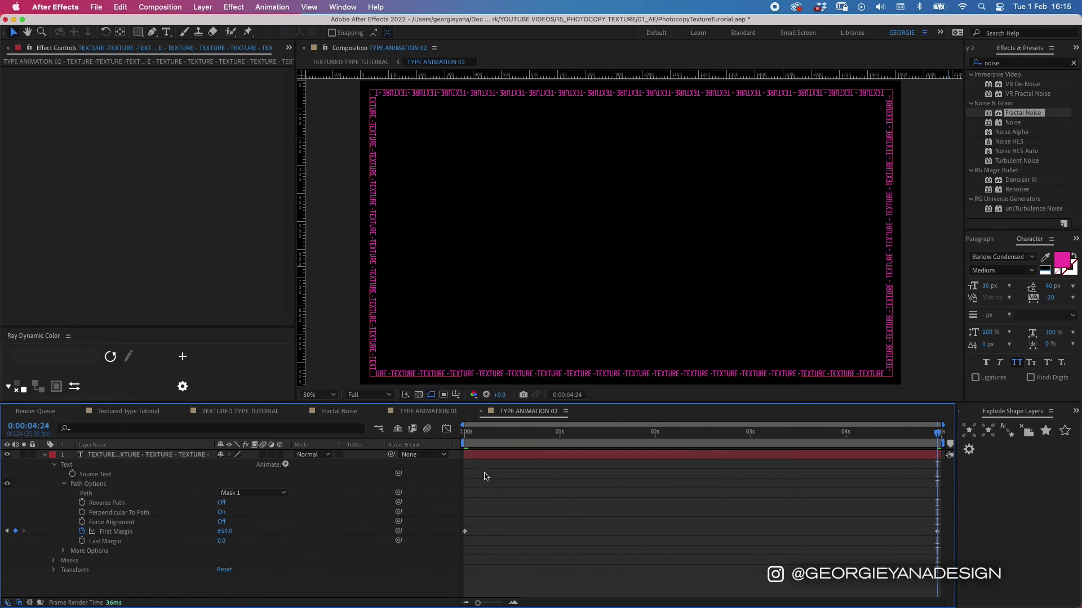
- Preview the path text's loop and fine-tune the First Margin value at the last keyframe, 0:00:04:24, showing only the layer's keyframed properties
{"action": "left_click", "coordinate": [463, 436]}
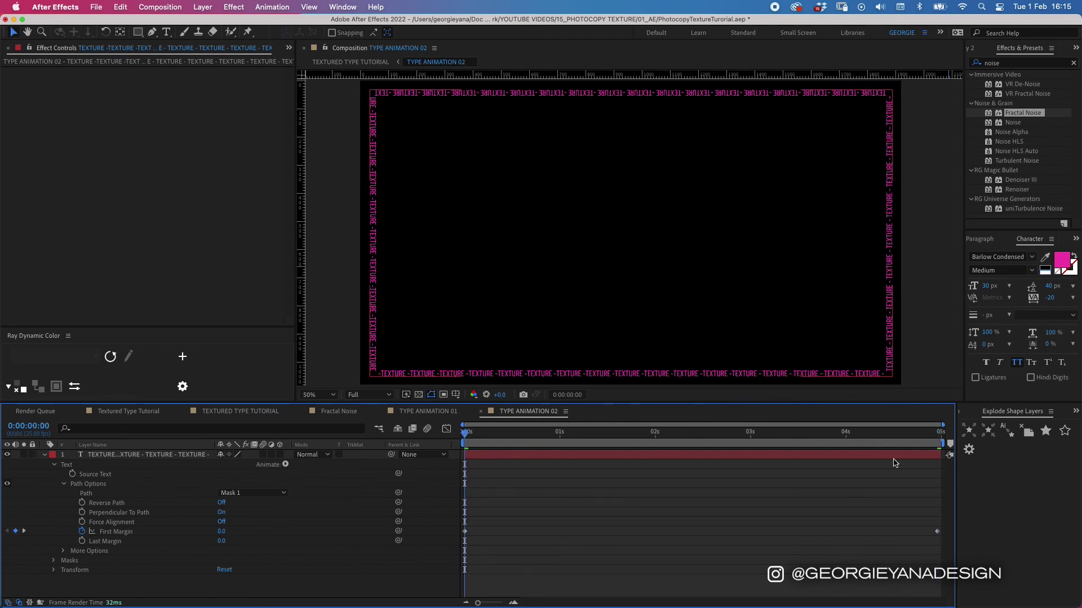
{"action": "left_click", "coordinate": [927, 436]}
{"action": "key", "text": "space"}
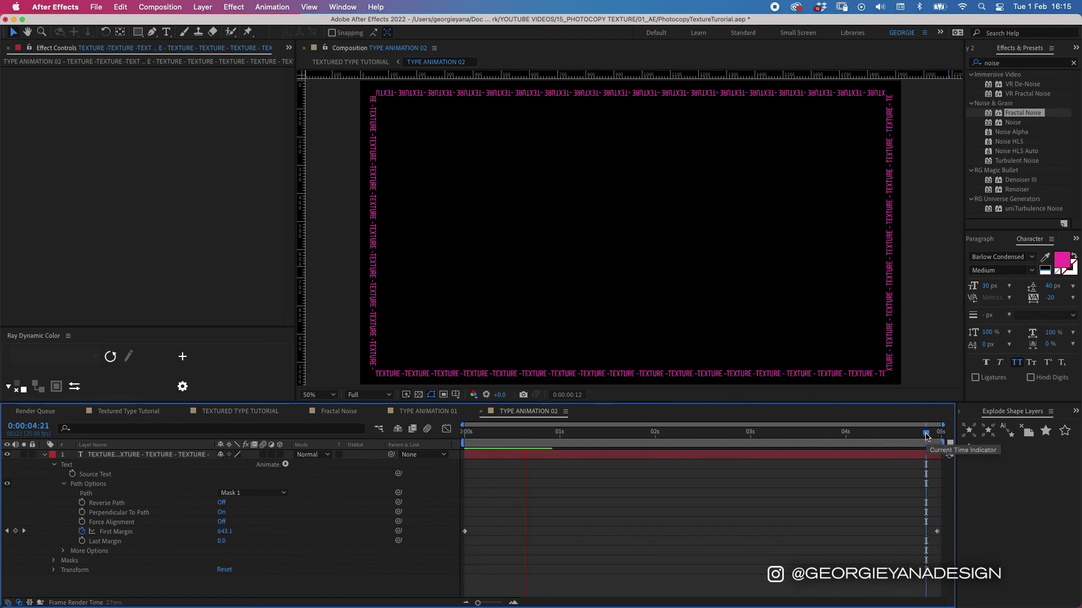
{"action": "key", "text": "space"}
{"action": "left_click_drag", "start_coordinate": [925, 434], "coordinate": [955, 440]}
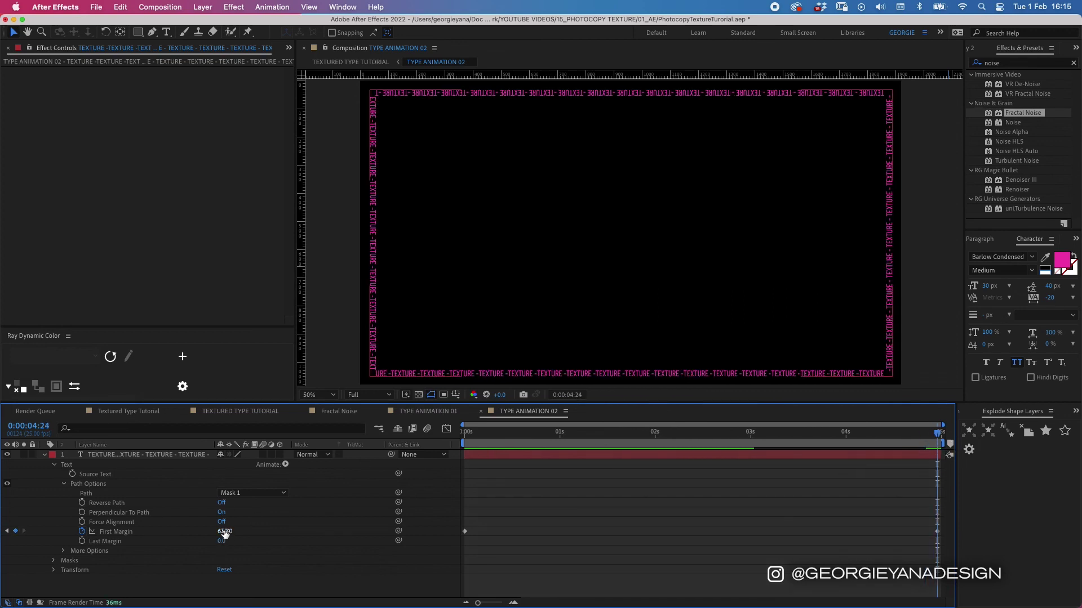
{"action": "left_click_drag", "start_coordinate": [224, 531], "coordinate": [223, 534]}
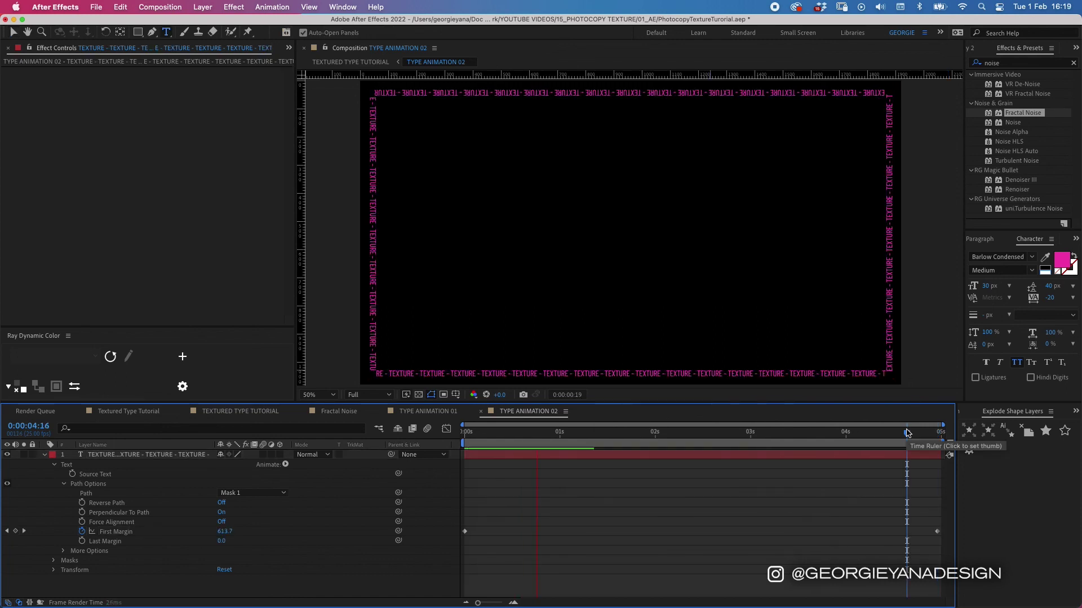
{"action": "key", "text": "space"}
{"action": "left_click", "coordinate": [514, 455]}
{"action": "key", "text": "u"}
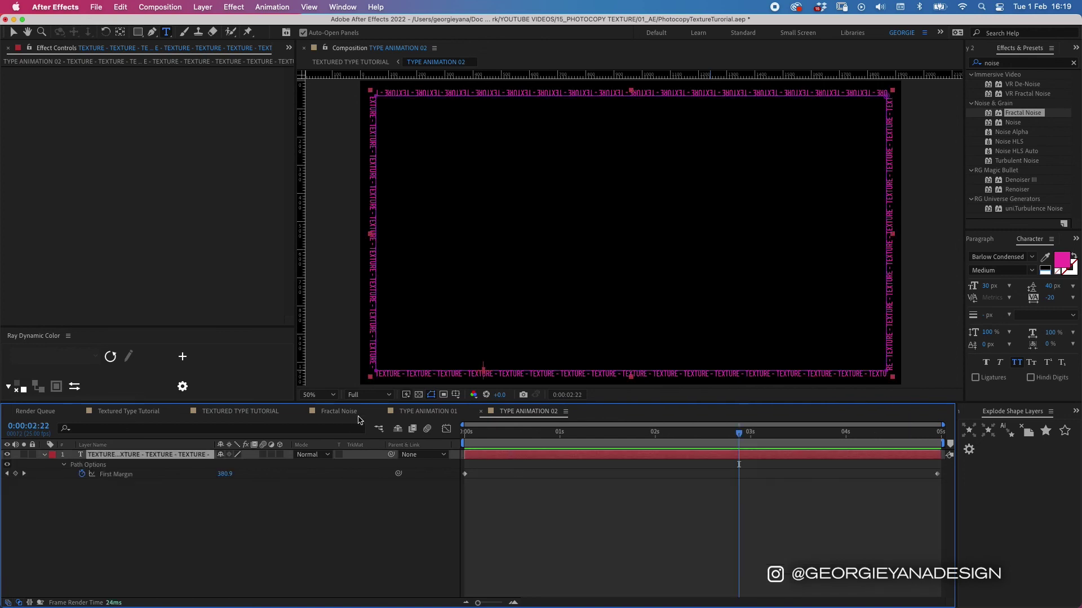
- Remove time remapping from the TYPE ANIMATION 02 layer in the TEXTURED TYPE TUTORIAL composition
{"action": "left_click", "coordinate": [246, 416]}
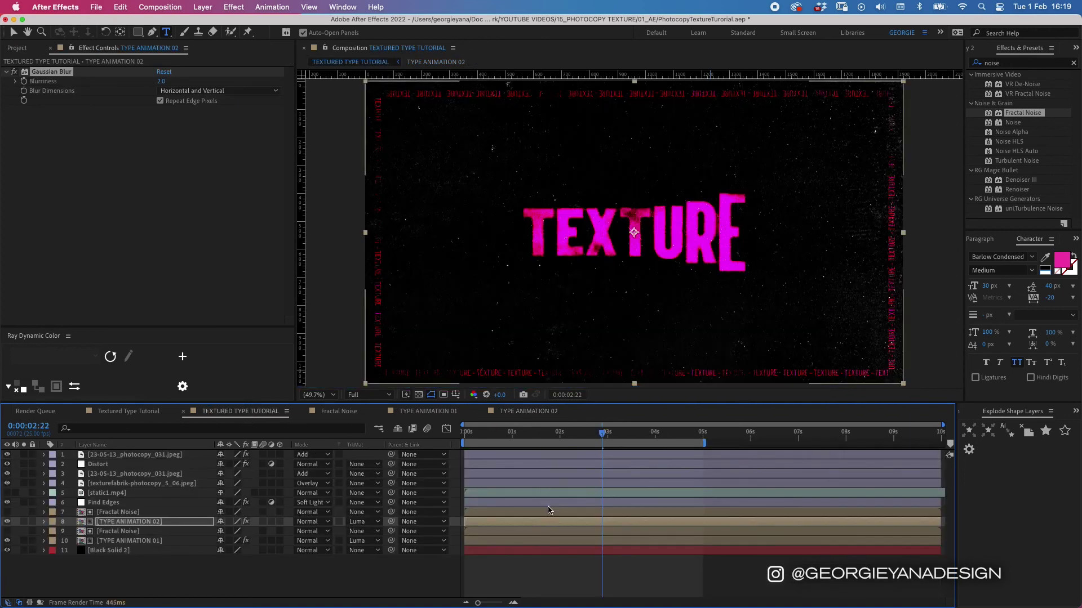
{"action": "left_click", "coordinate": [540, 523]}
{"action": "left_click", "coordinate": [461, 436]}
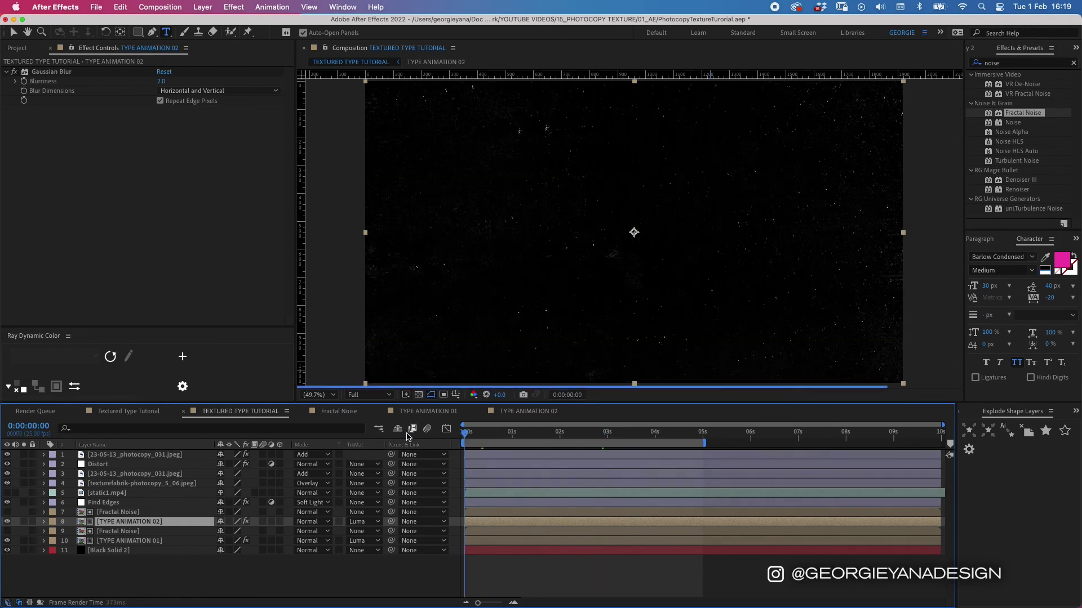
{"action": "key", "text": "super+alt+t"}
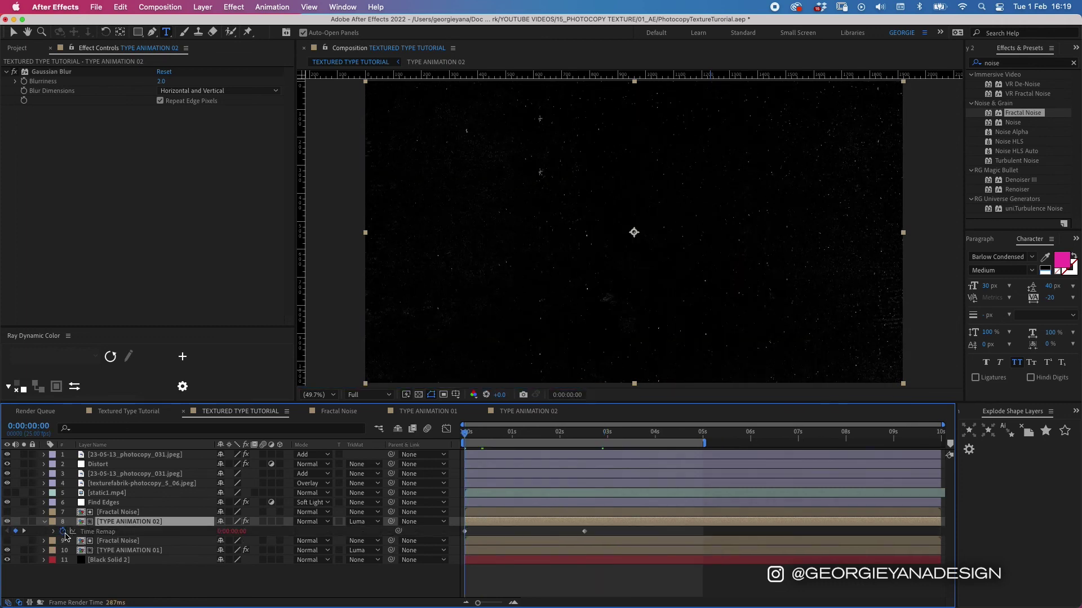
{"action": "left_click", "coordinate": [63, 532]}
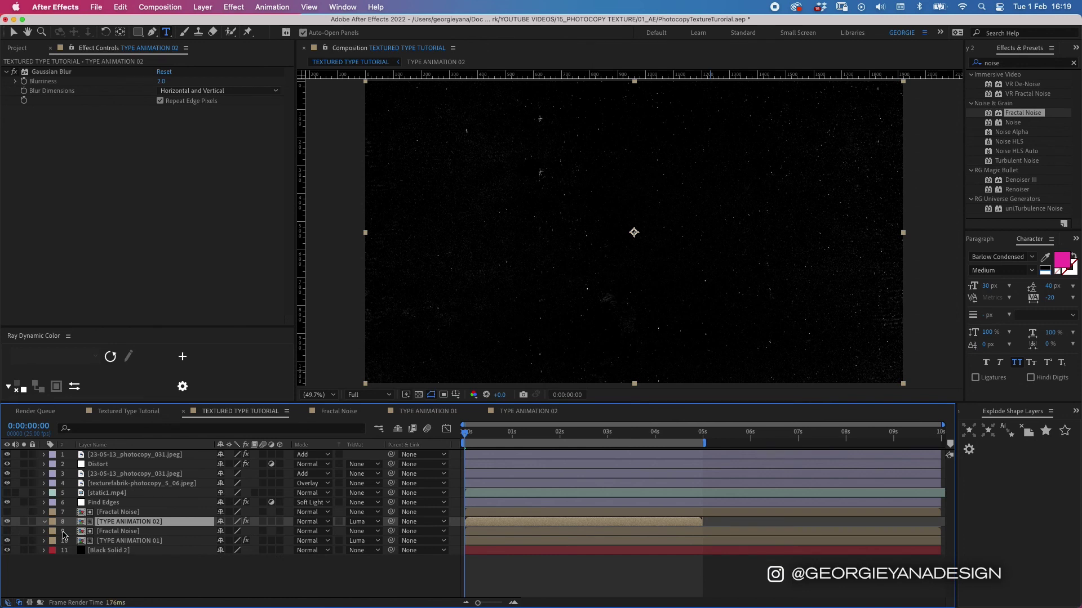
{"action": "left_click", "coordinate": [43, 521]}
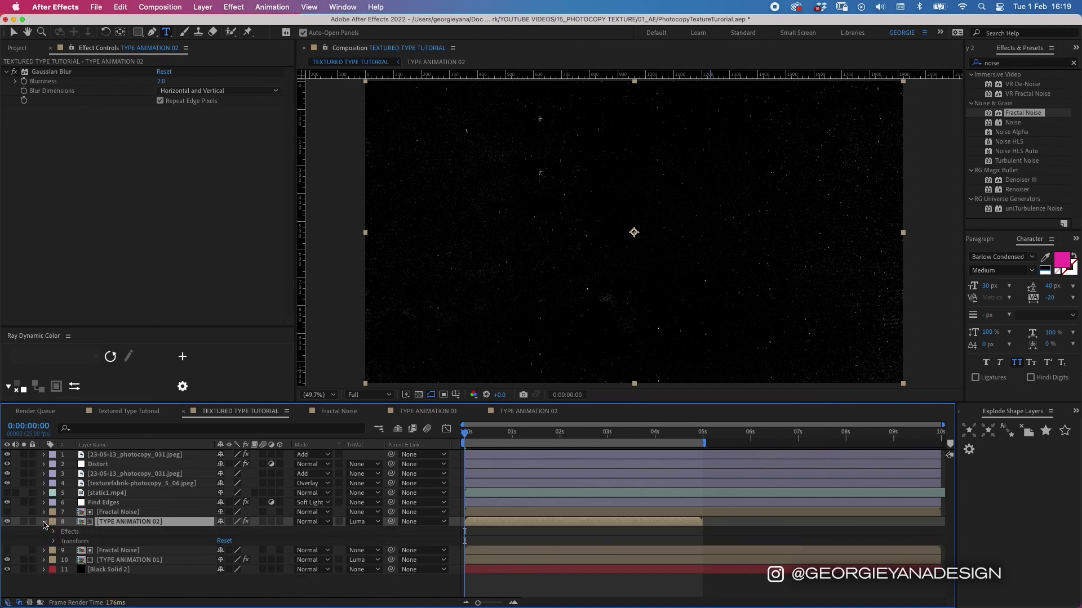
{"action": "left_click", "coordinate": [612, 535]}
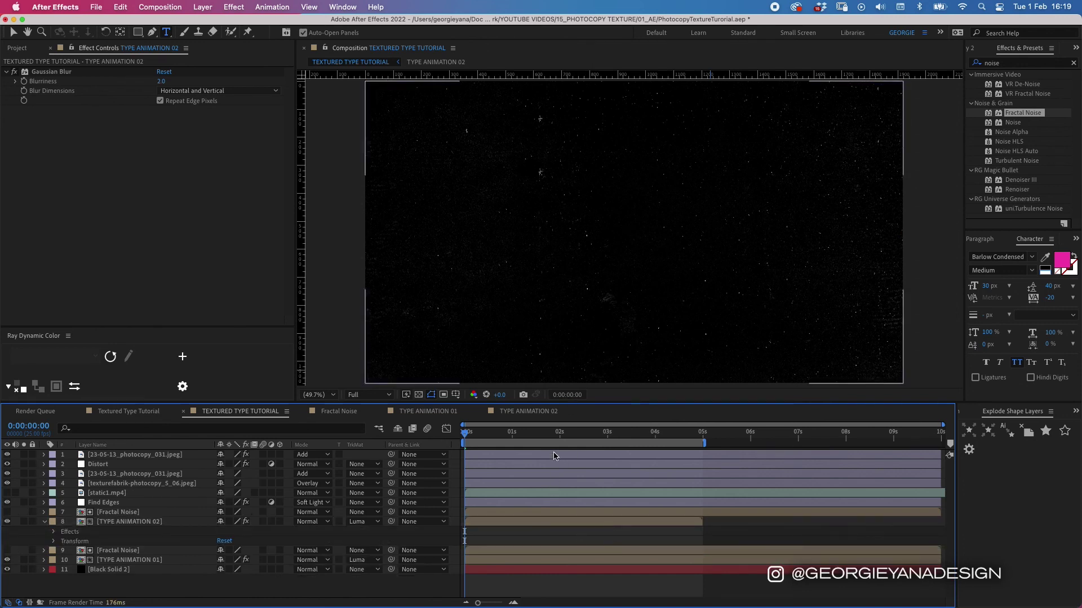